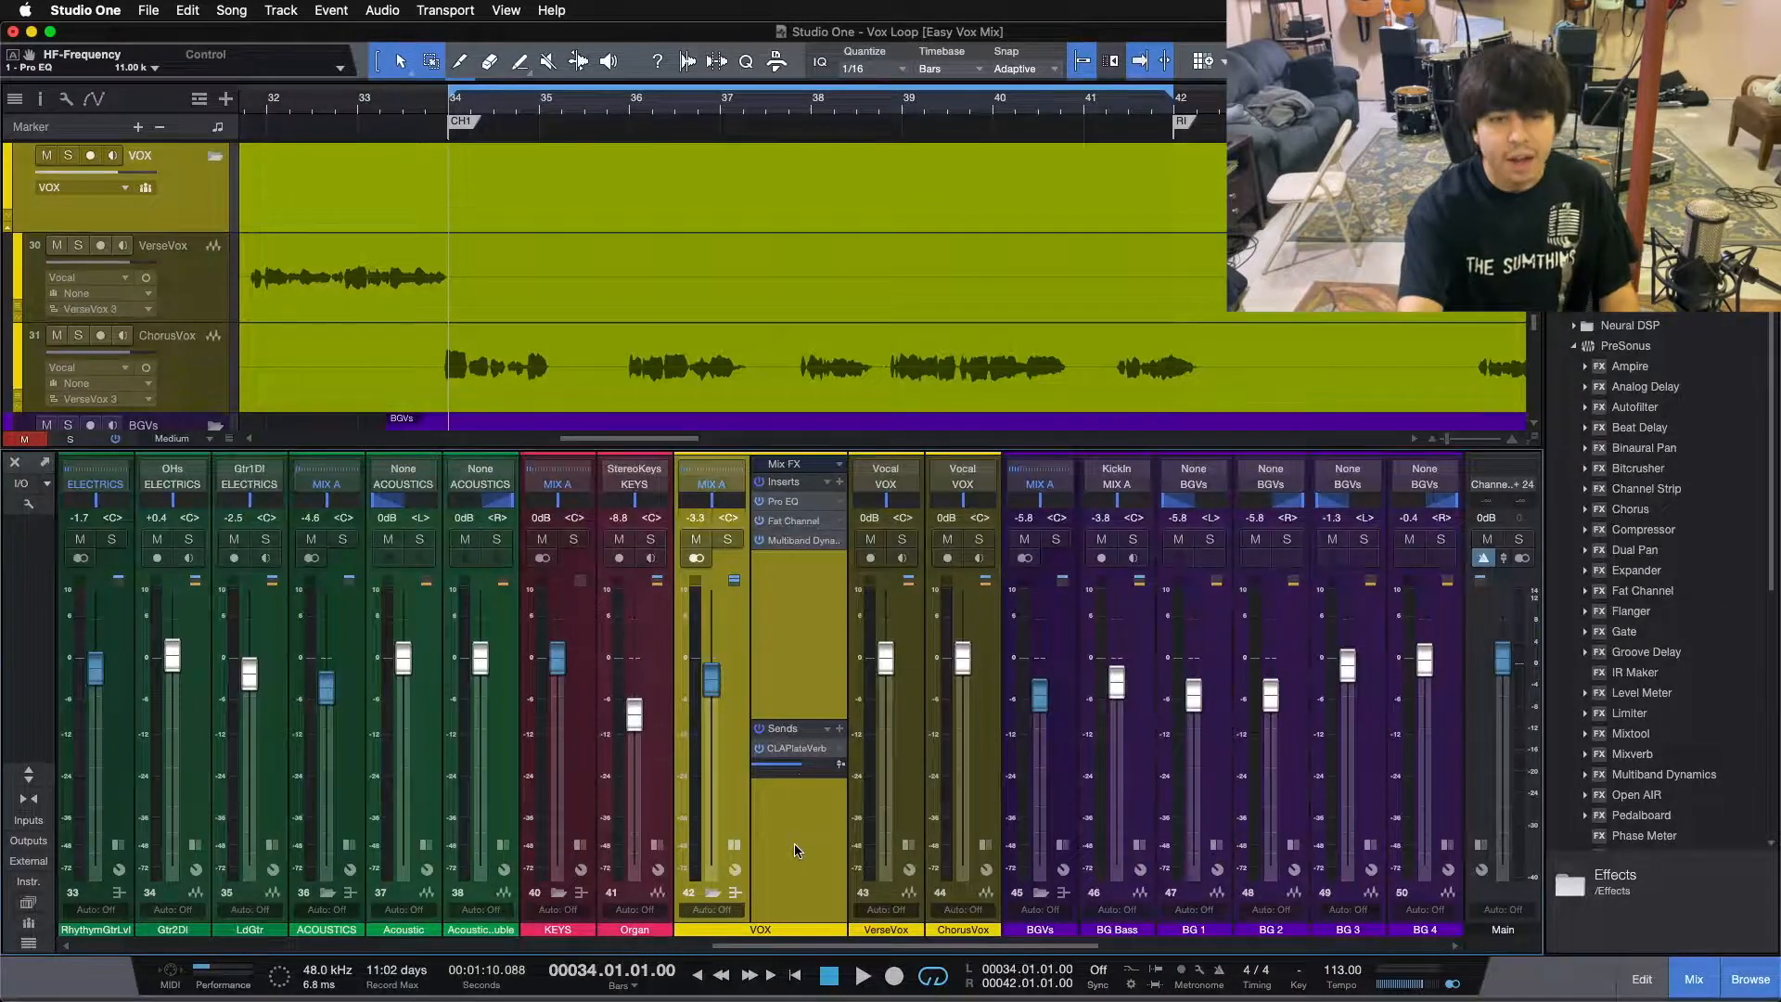
Step: Play the chorus section from bar 34 twice to compare the mix with and without the VOX bus effects
key(space)
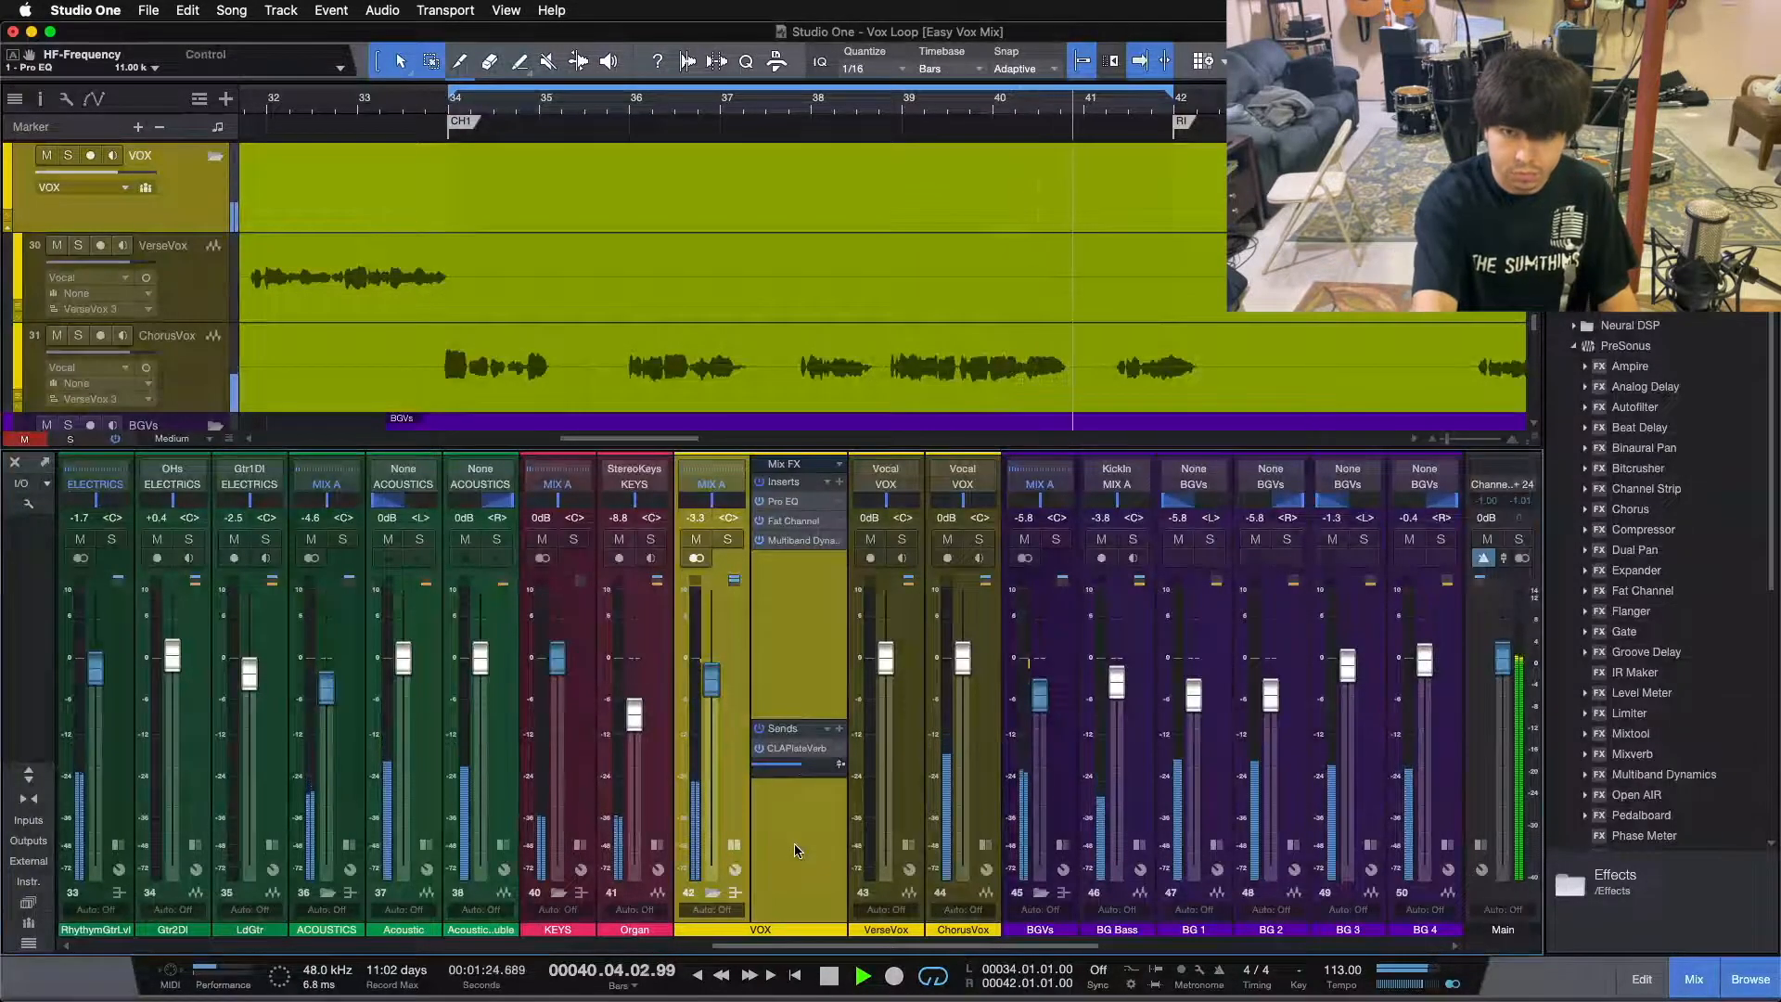
key(space)
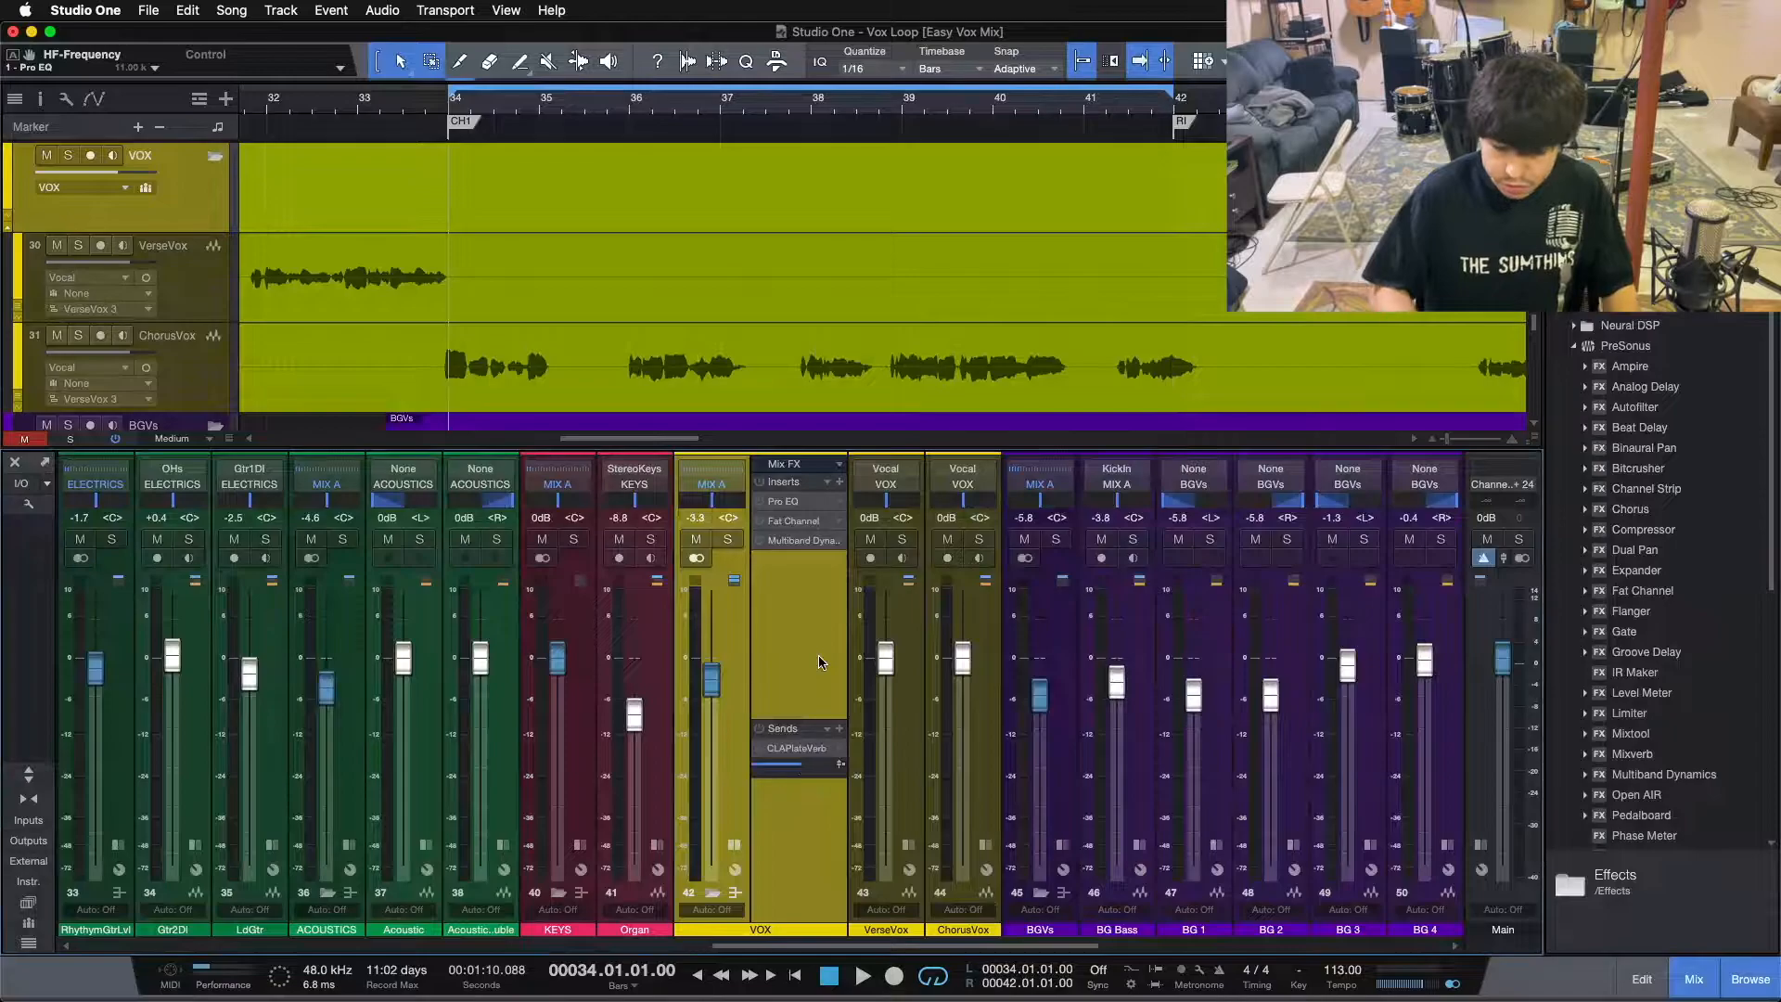
key(space)
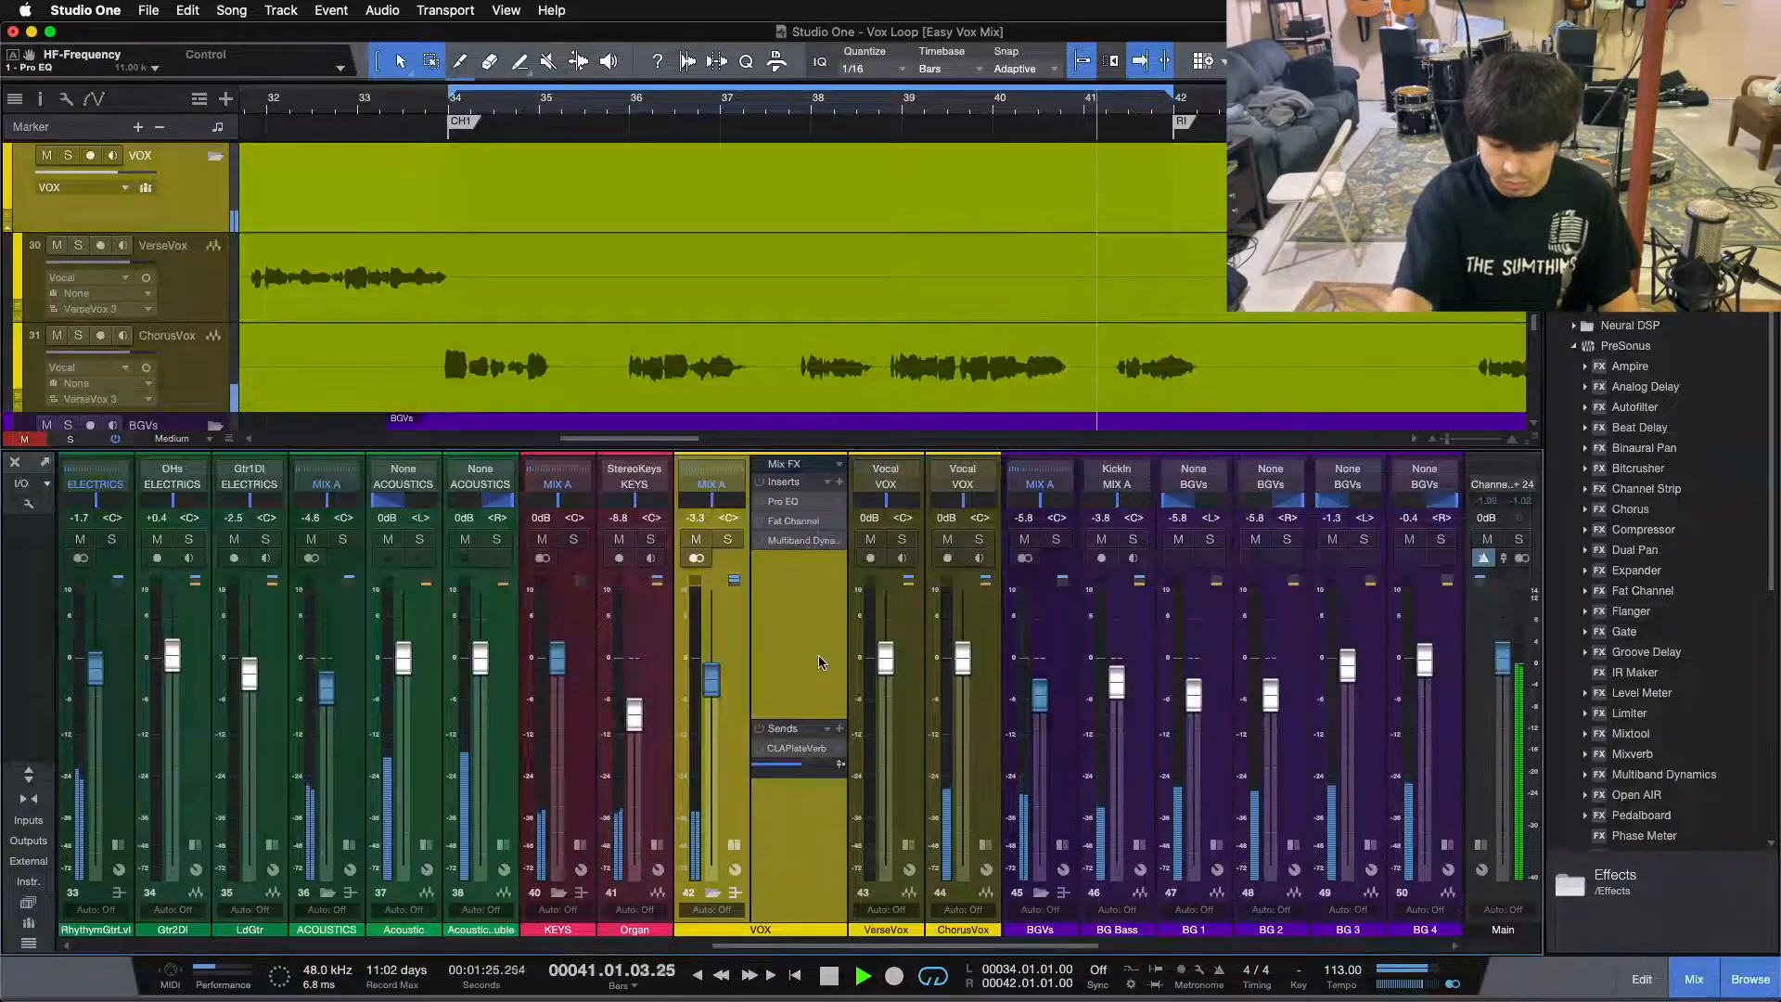
key(space)
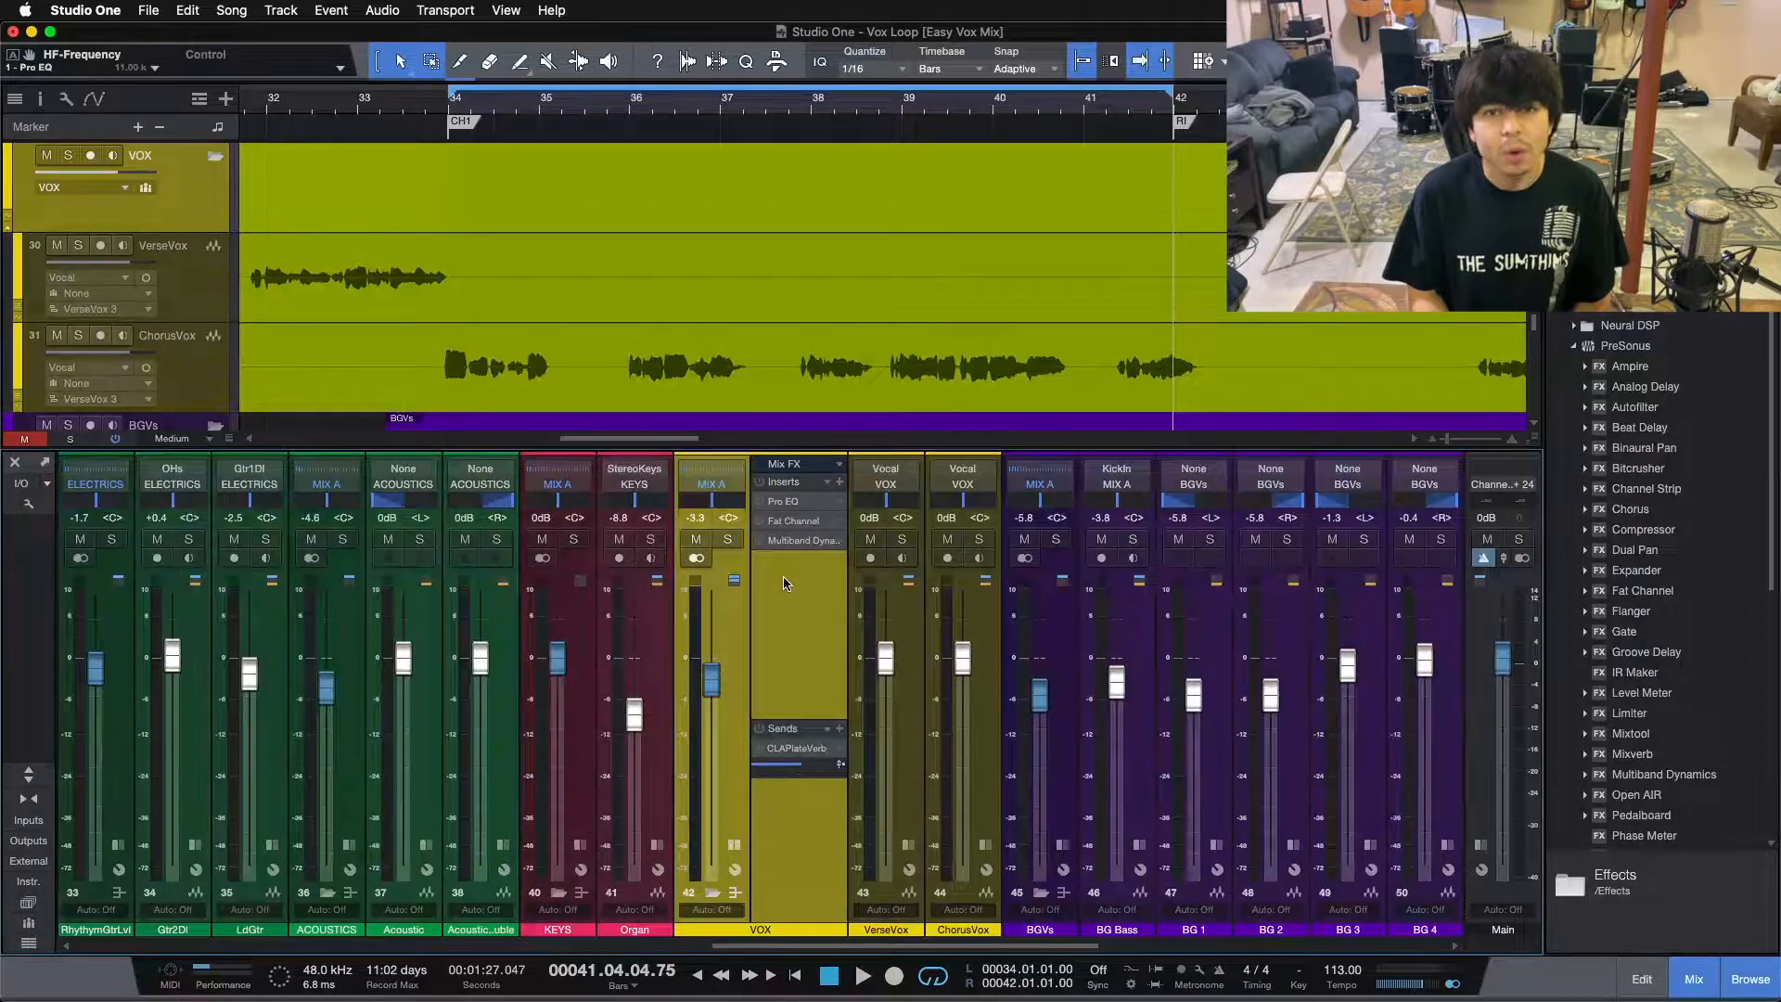
Step: Open the Pro EQ inserted on the VOX bus and toggle its low-cut (LC) band on and off
click(783, 501)
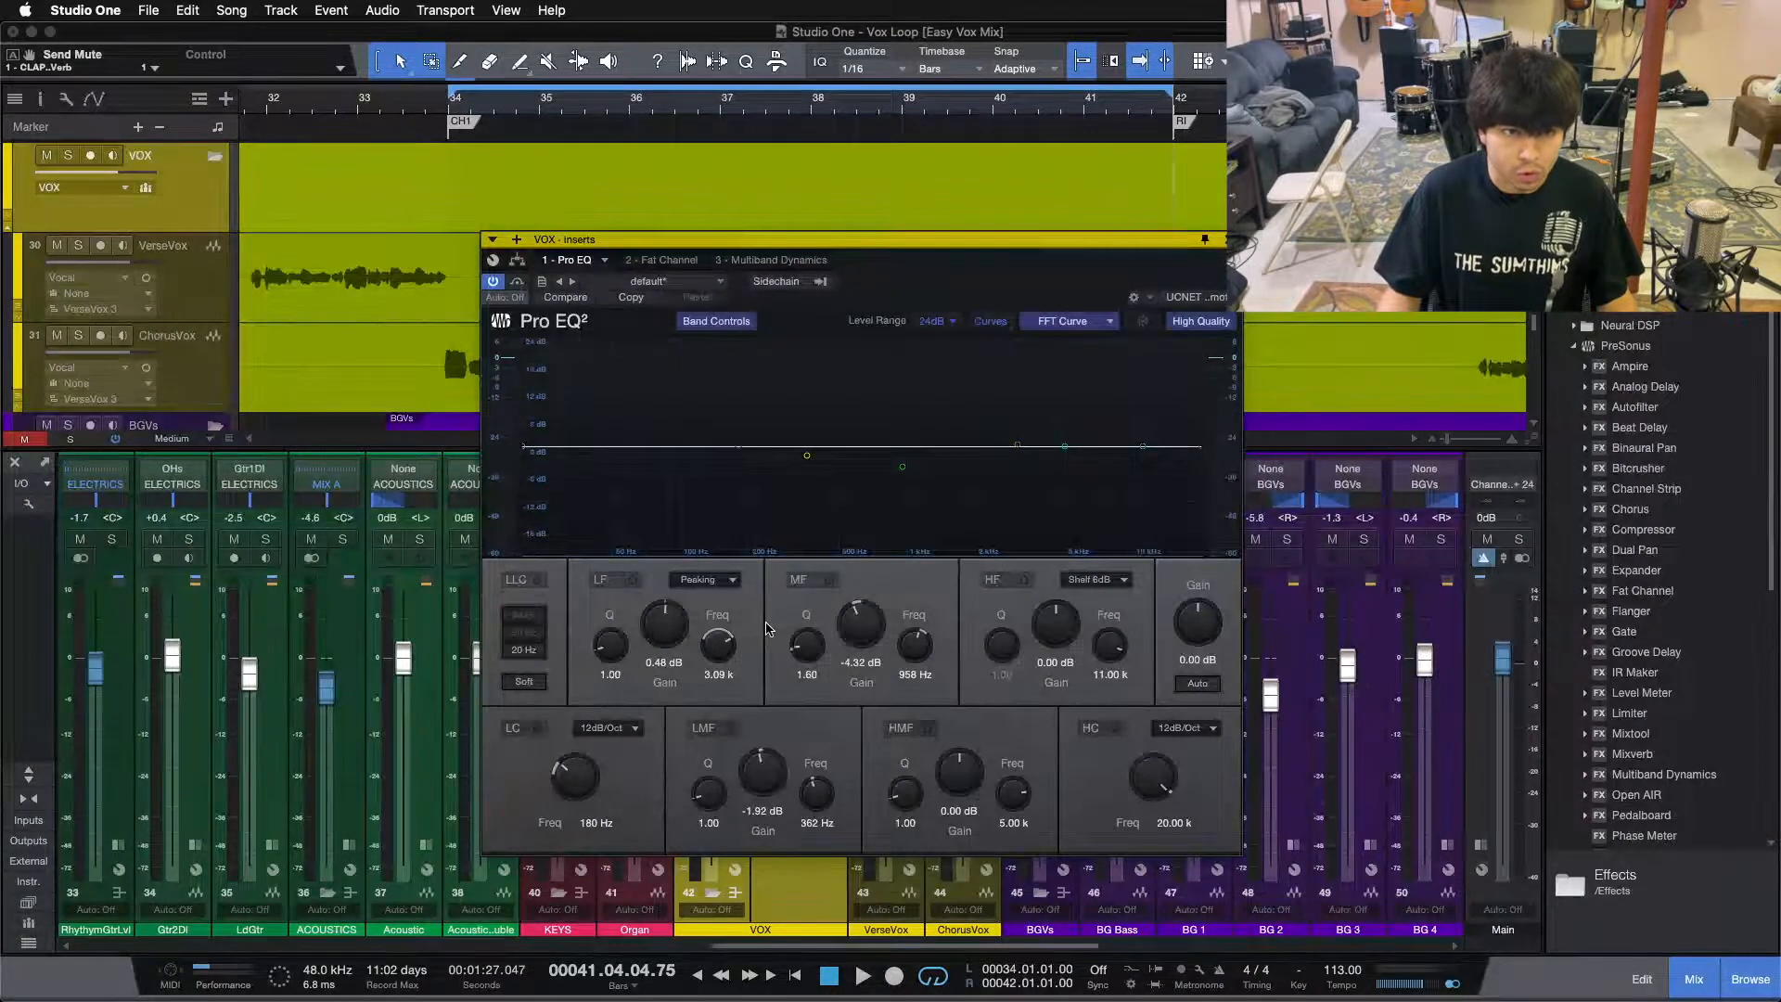
drag(835, 239, 1001, 309)
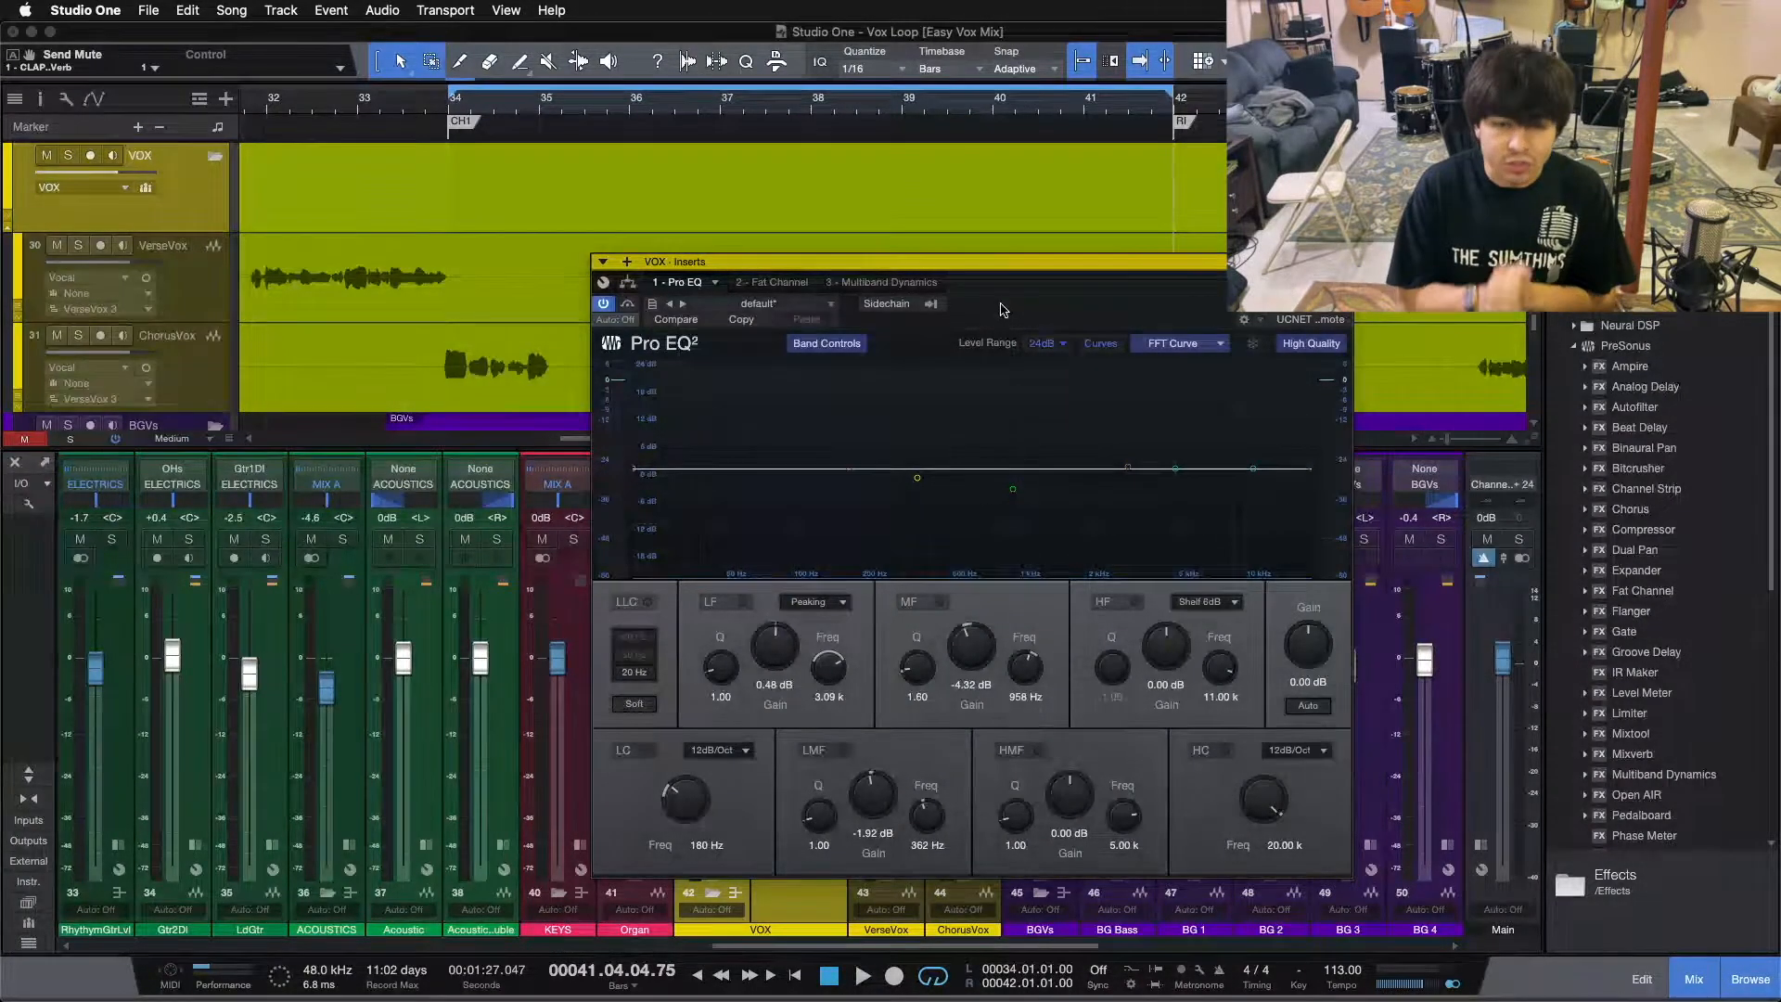
click(647, 753)
click(647, 753)
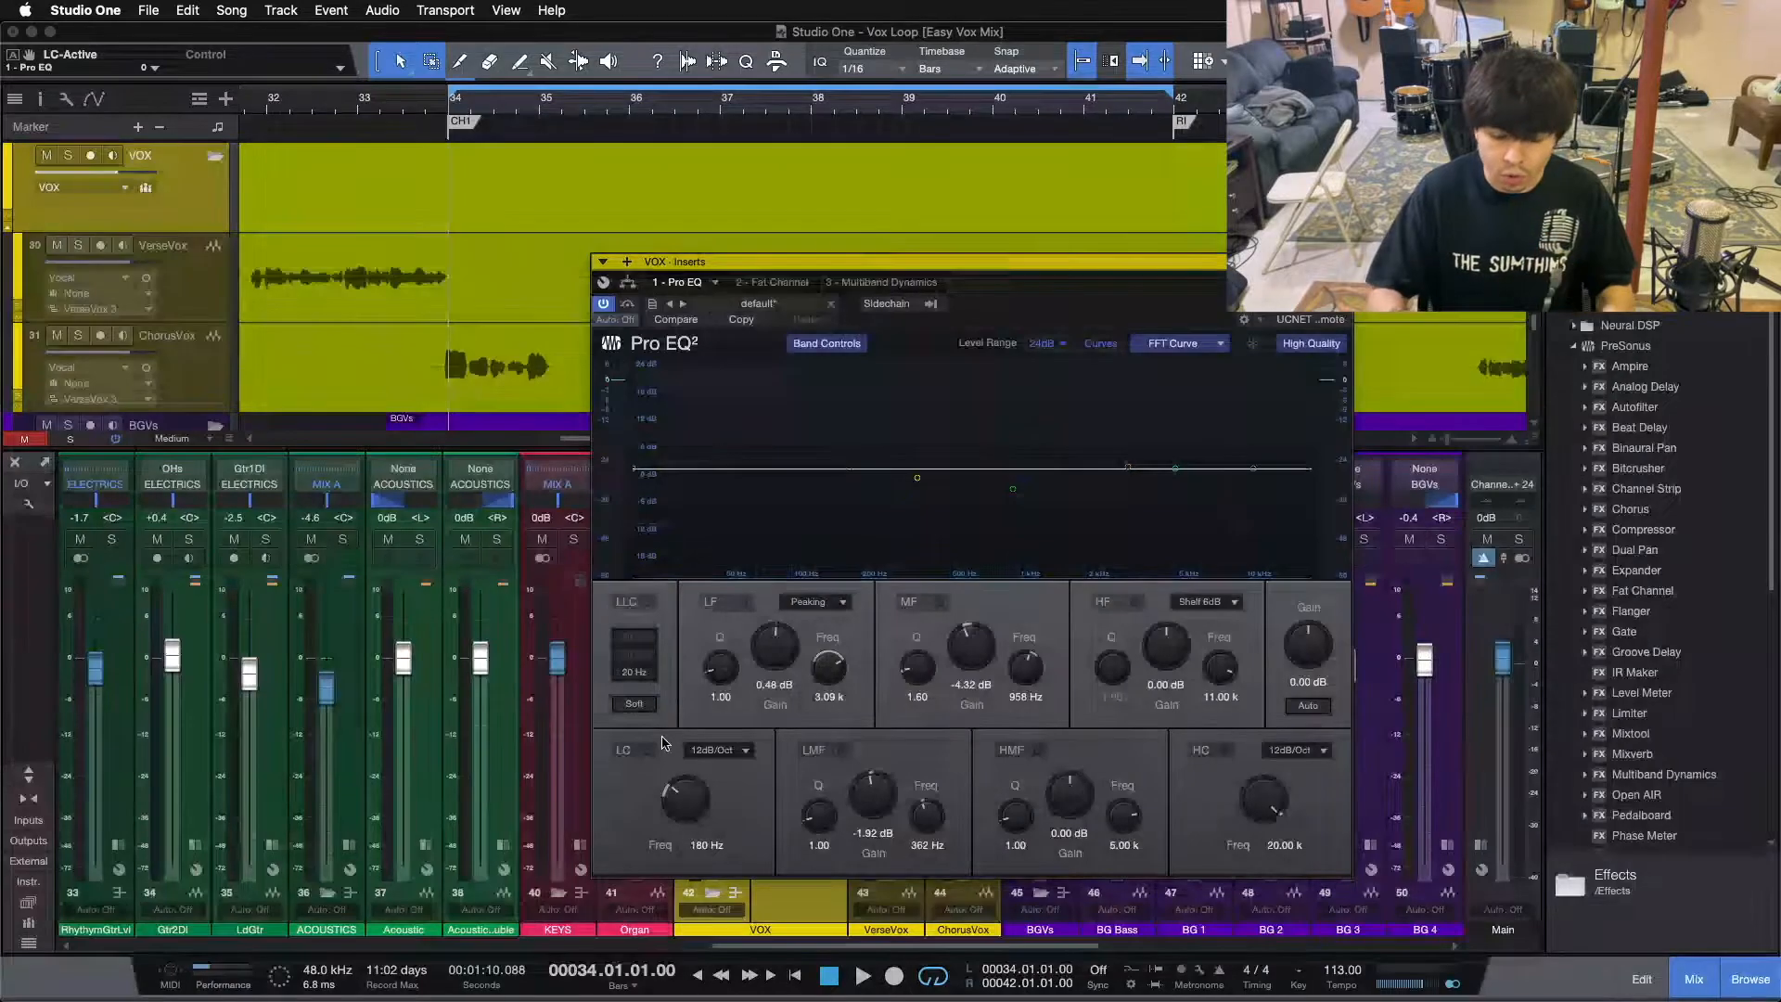
Step: Play the chorus in the full mix and enable the 180 Hz low-cut band partway through to audition it
key(space)
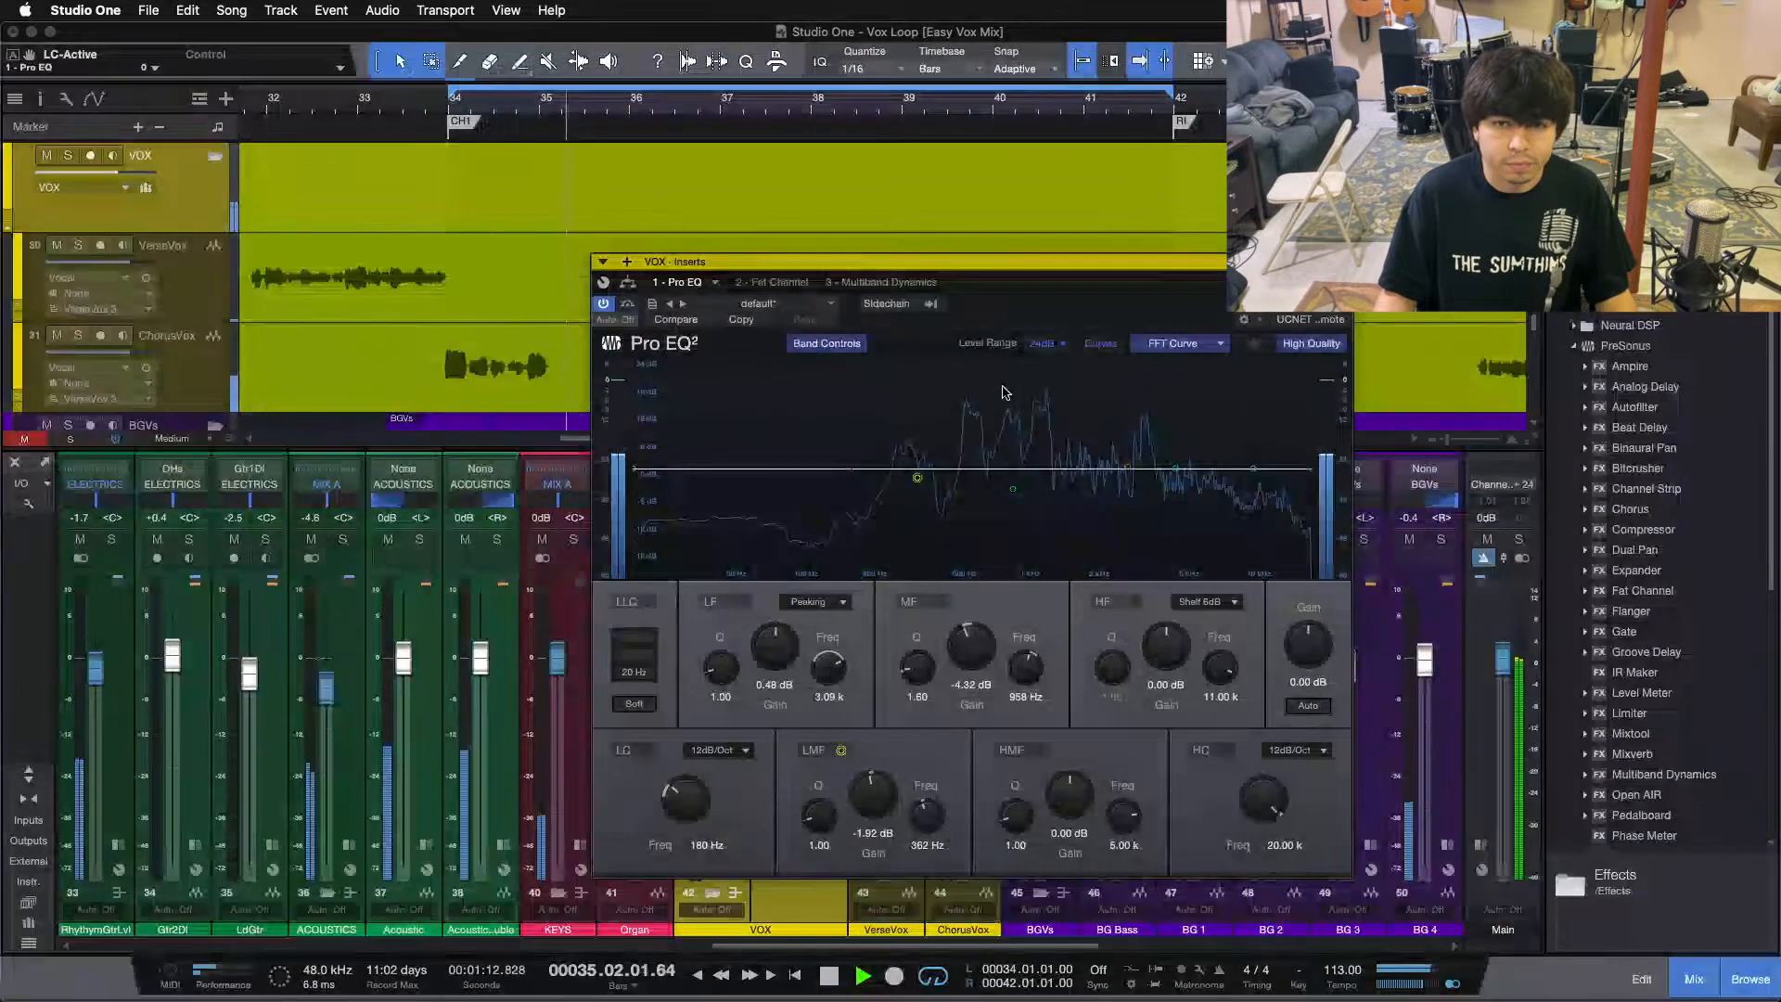
drag(1119, 263, 1444, 264)
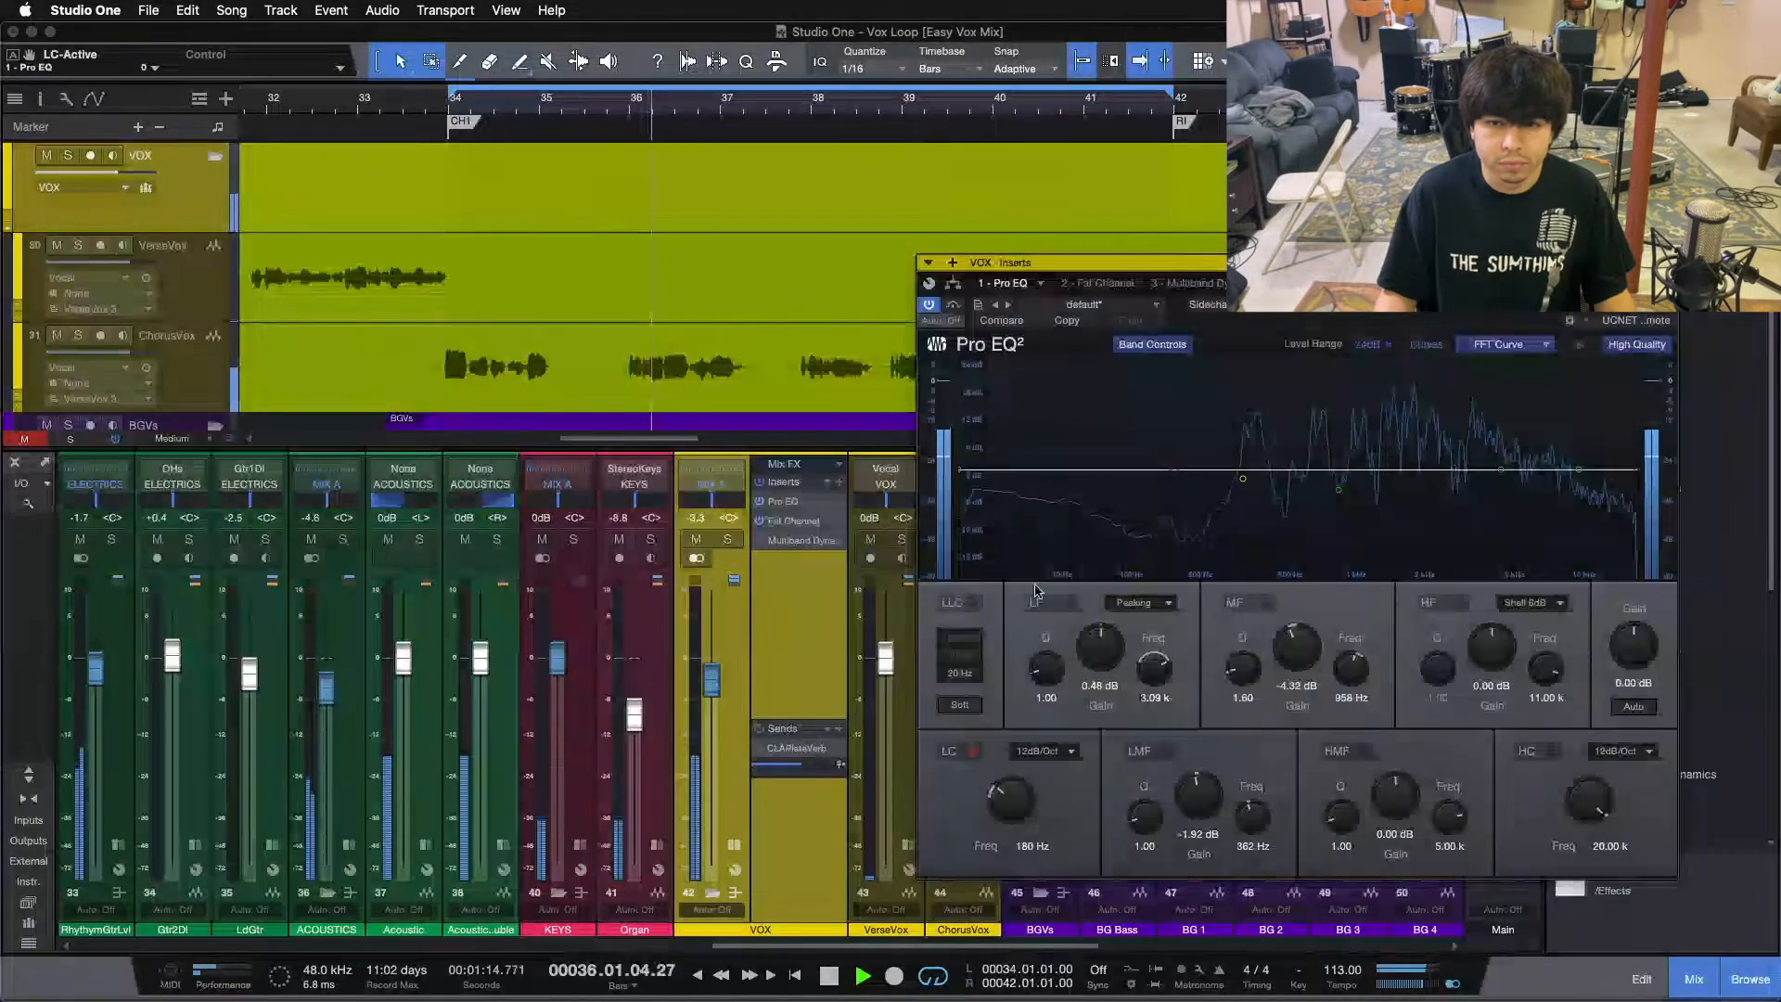
click(962, 752)
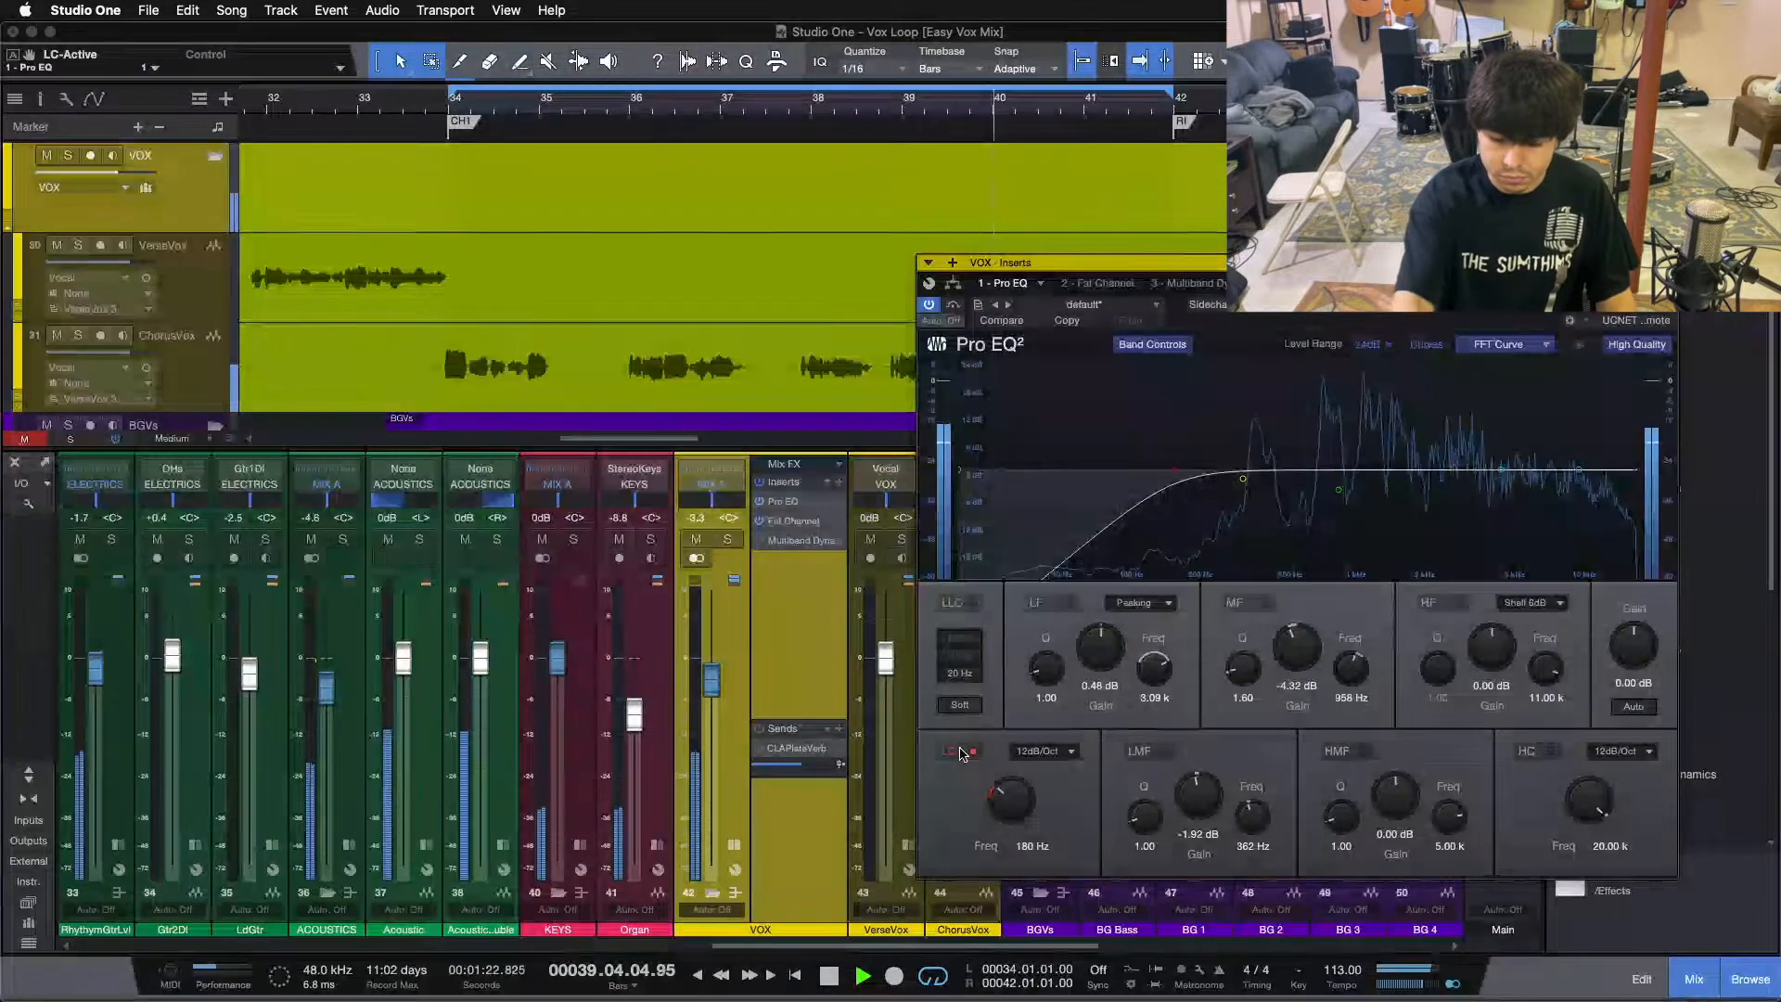
key(space)
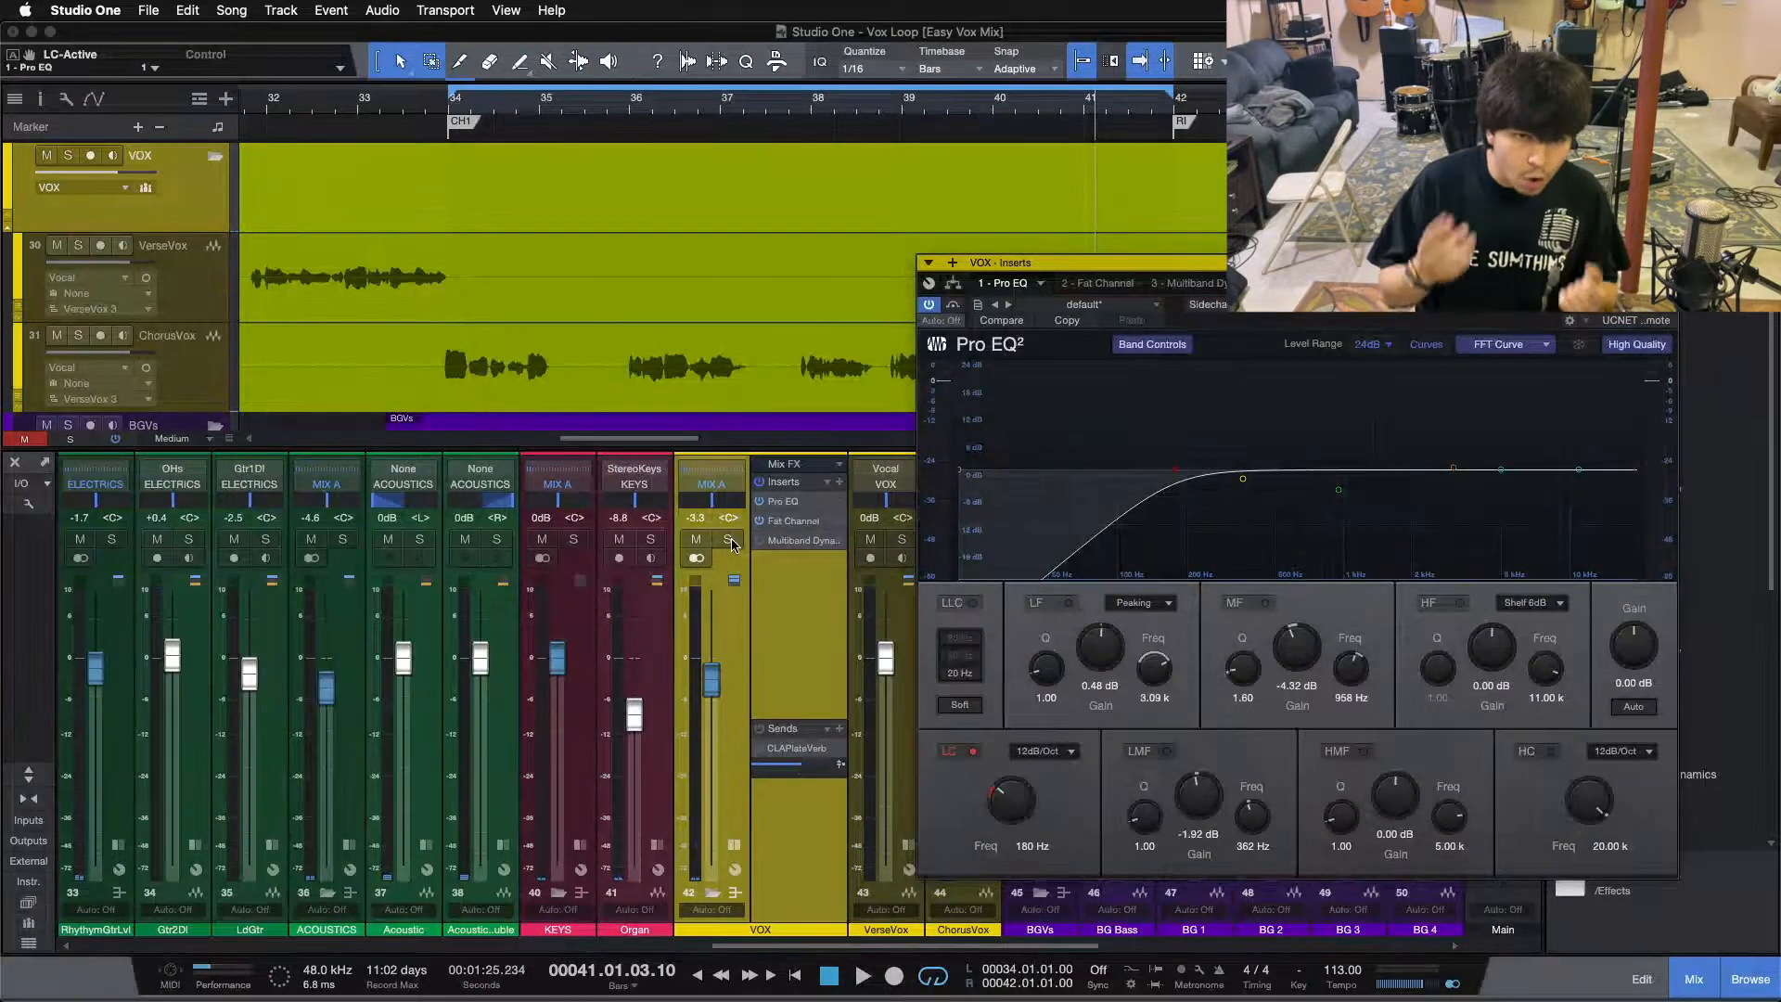
Step: Solo the VOX bus, return playback to bar 34 and switch the Pro EQ's low-cut band off
click(729, 539)
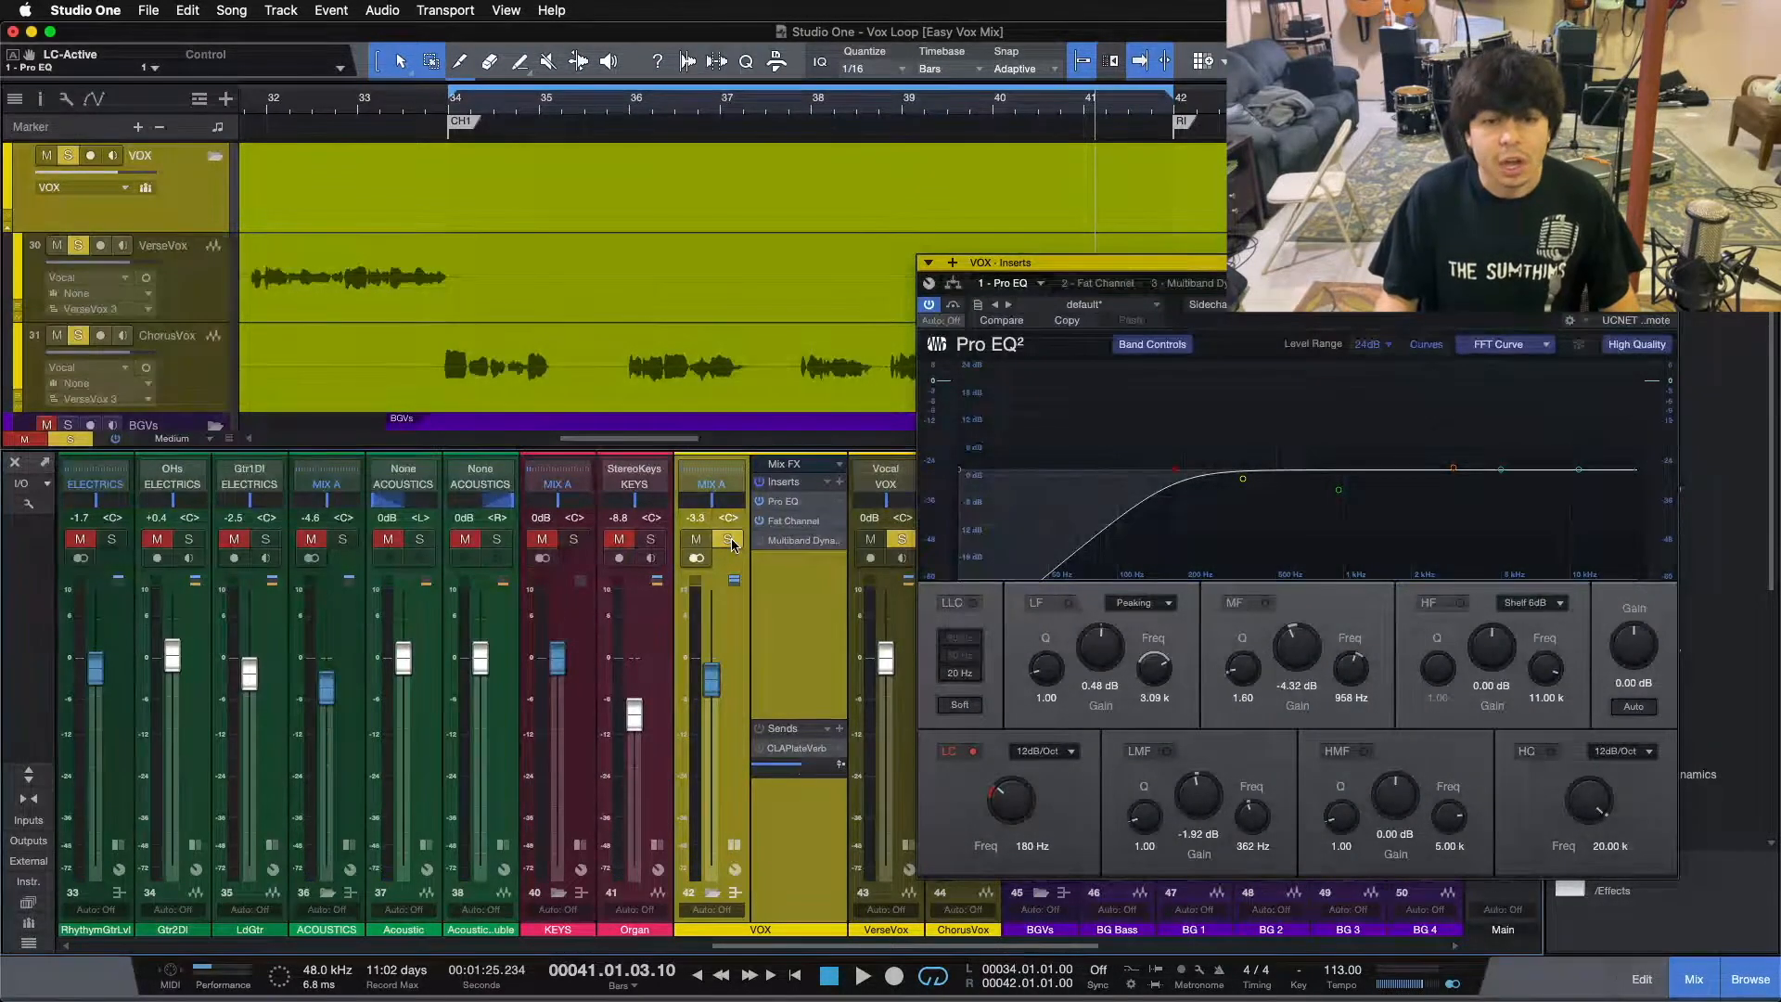
key(KP_0)
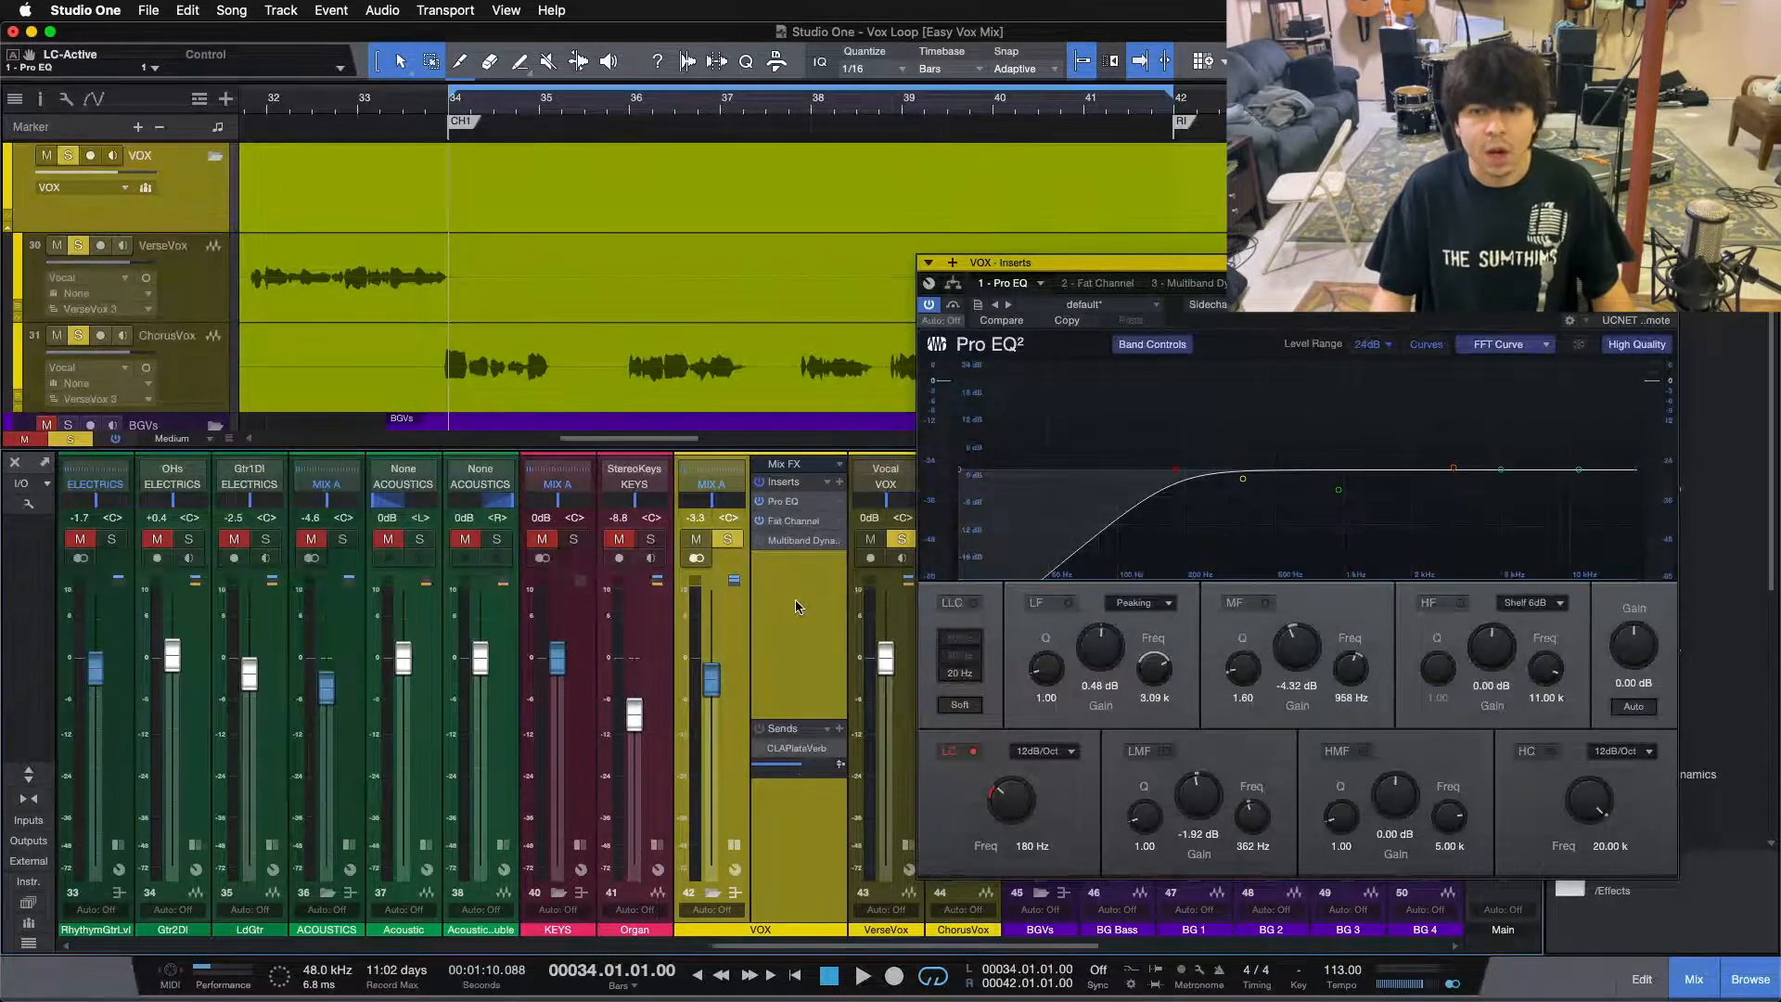
drag(1439, 294, 1382, 331)
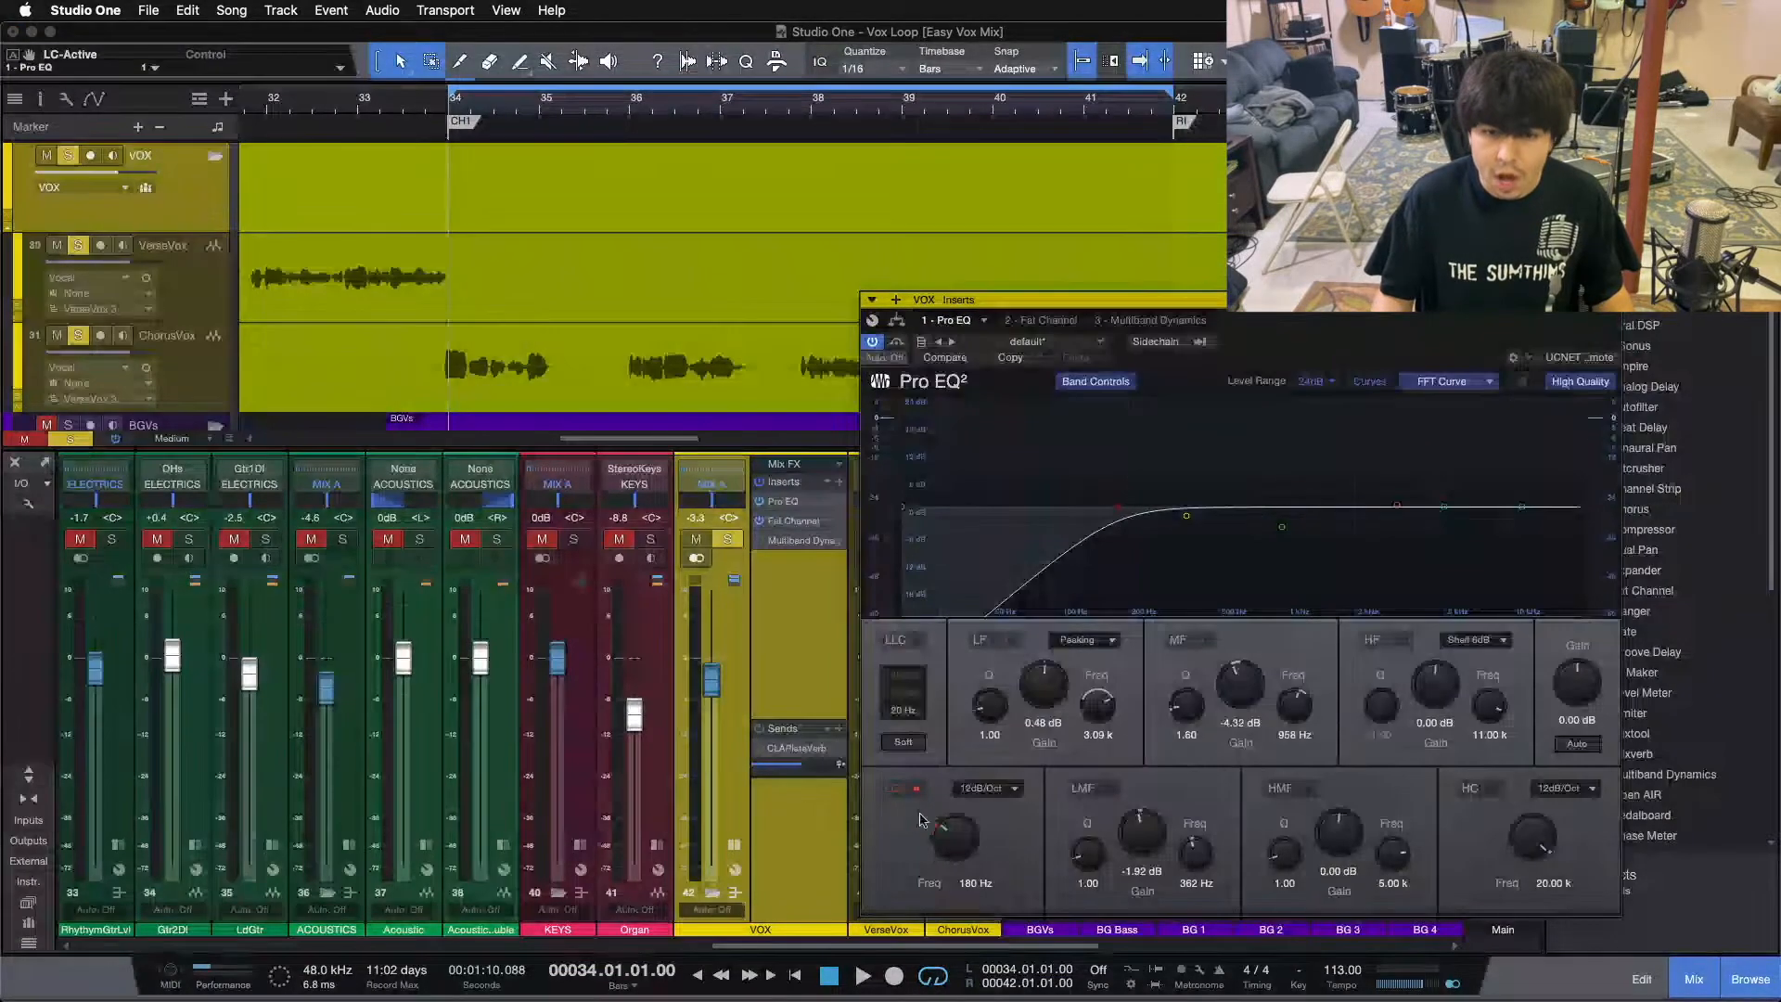
click(897, 793)
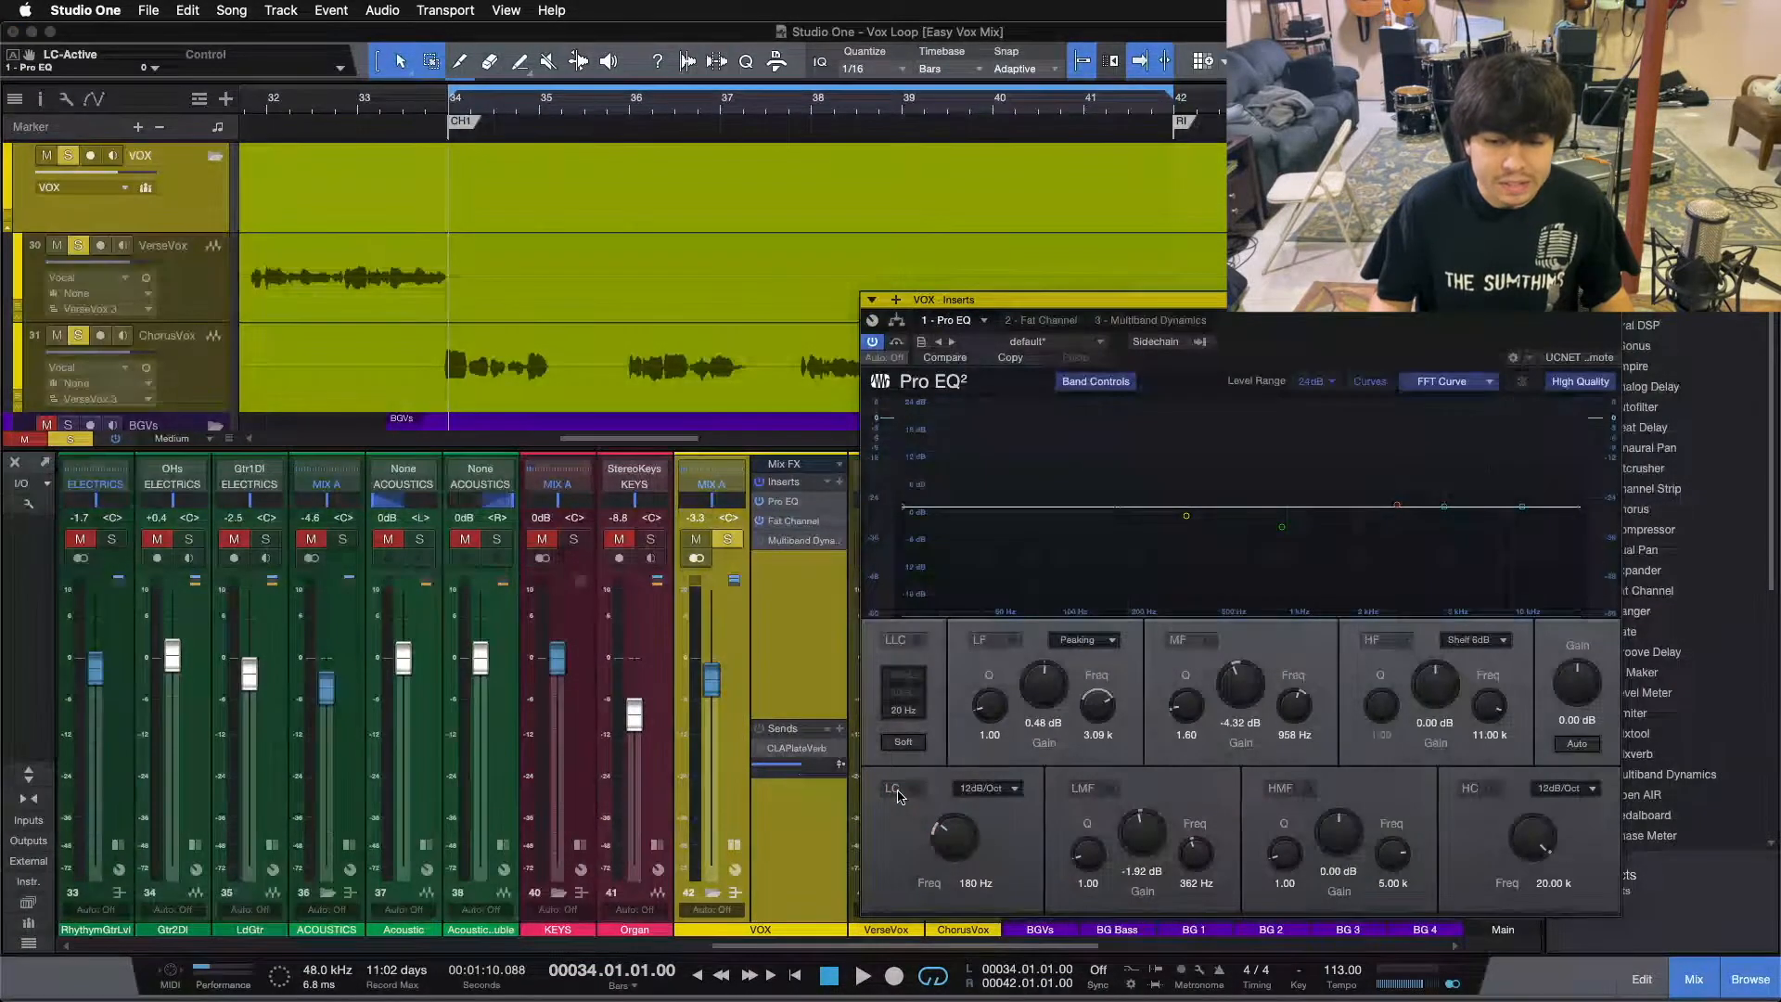
click(897, 793)
click(897, 793)
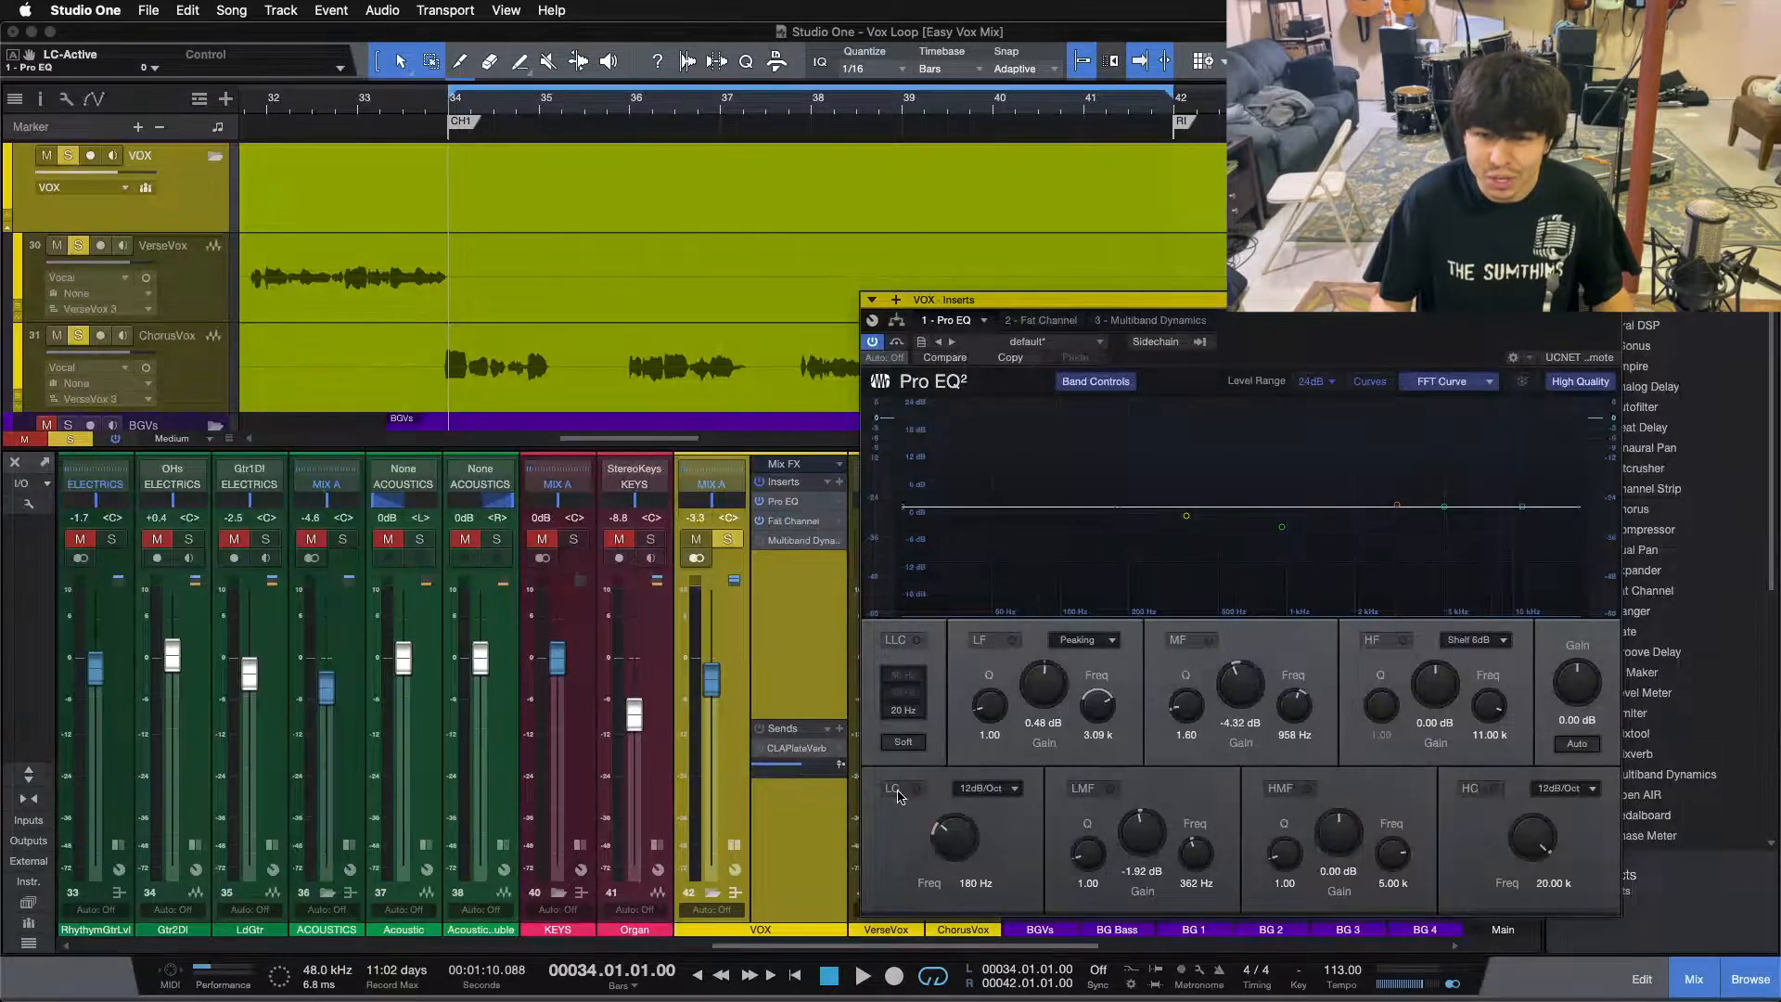
click(909, 790)
click(907, 792)
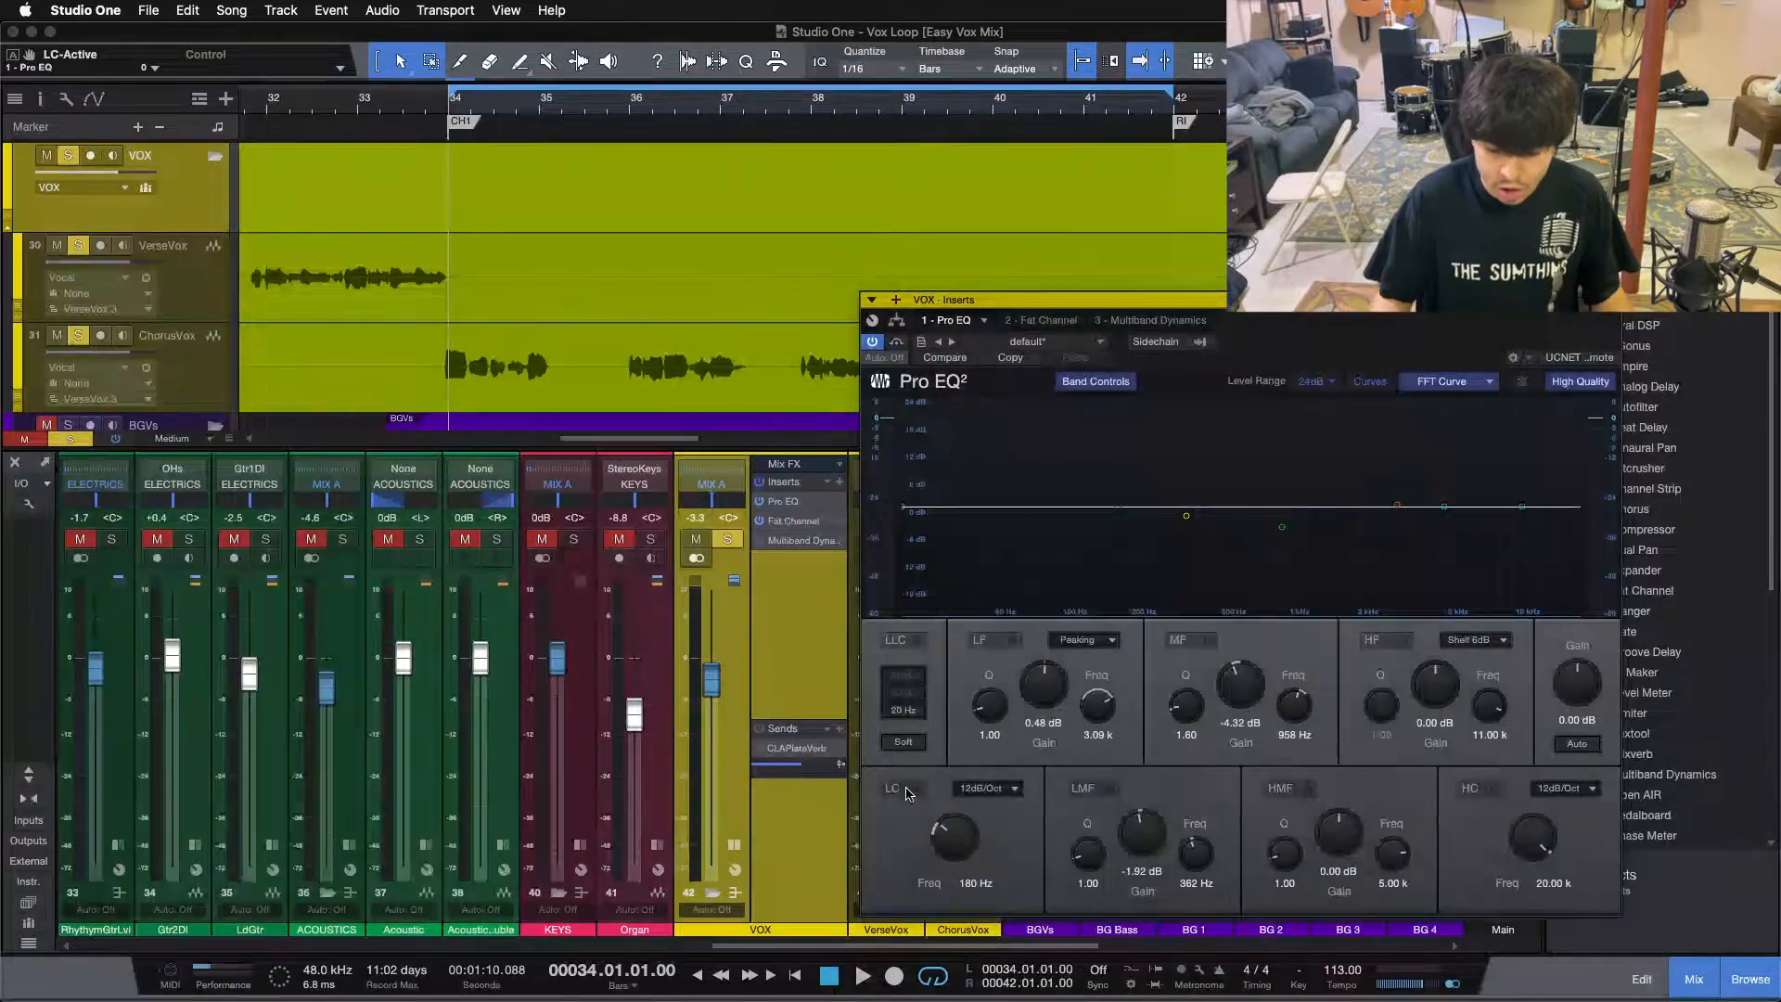
Step: Play the soloed vocal, enable the 180 Hz low-cut band during playback, and unsolo the VOX bus
key(space)
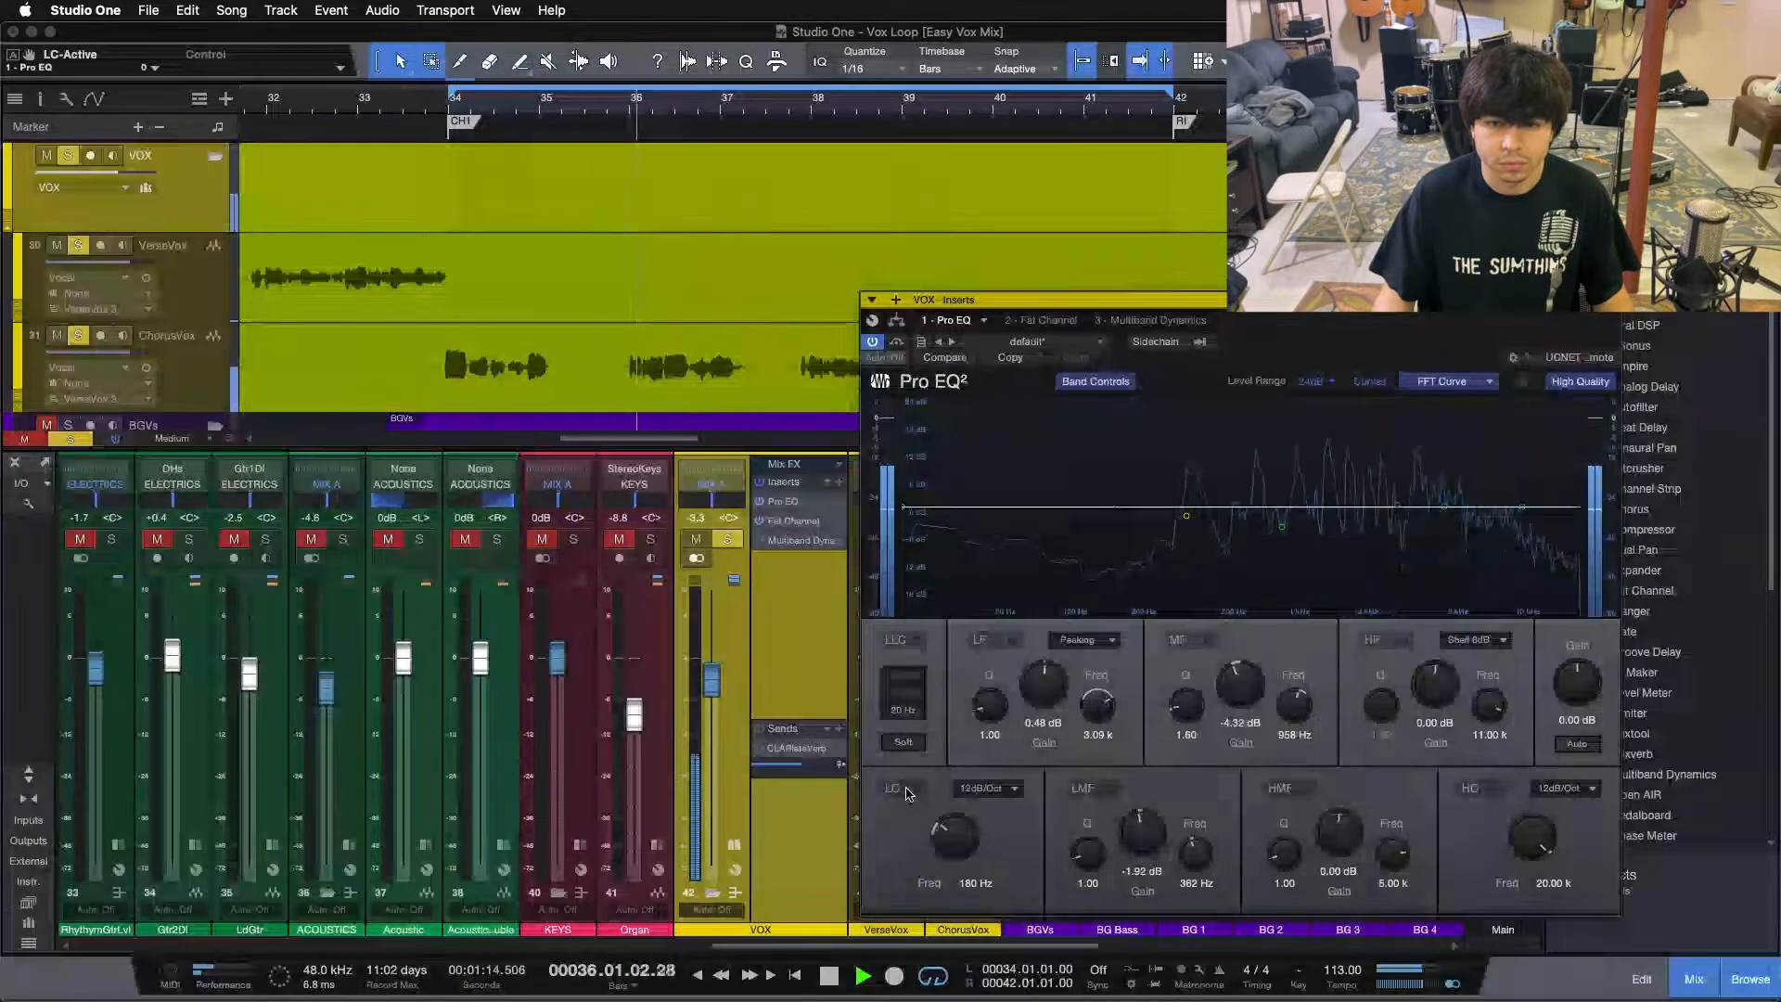
click(907, 790)
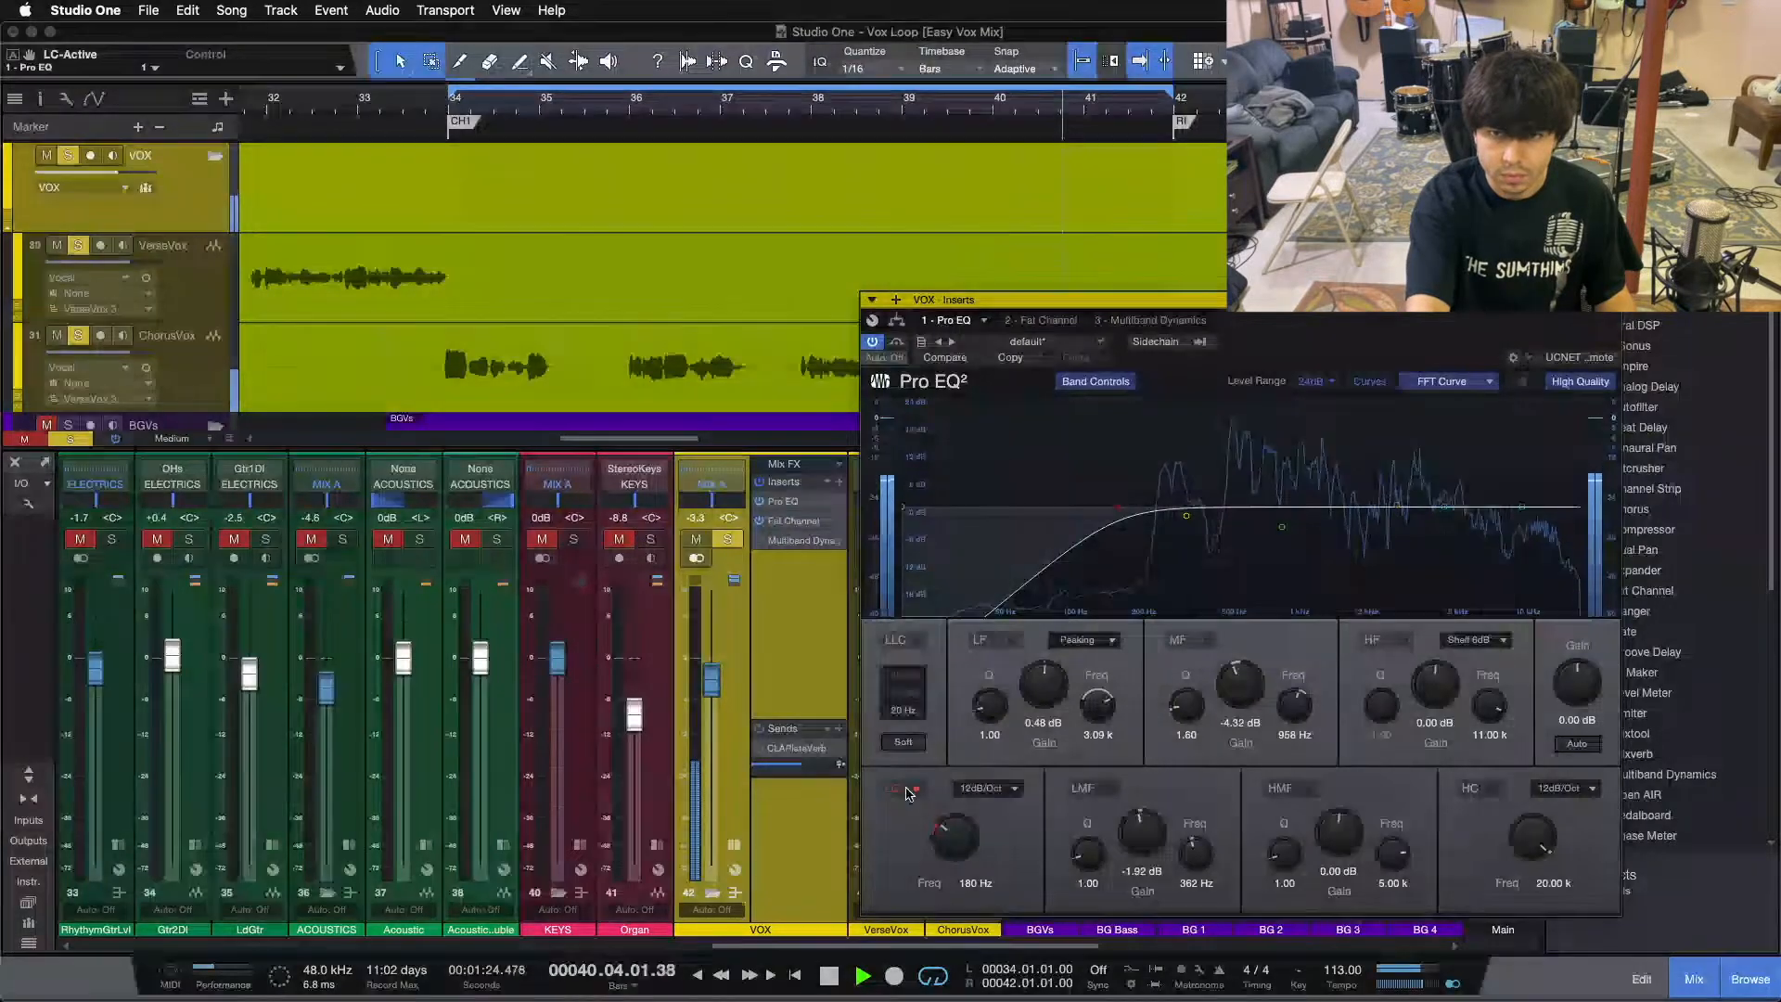
key(space)
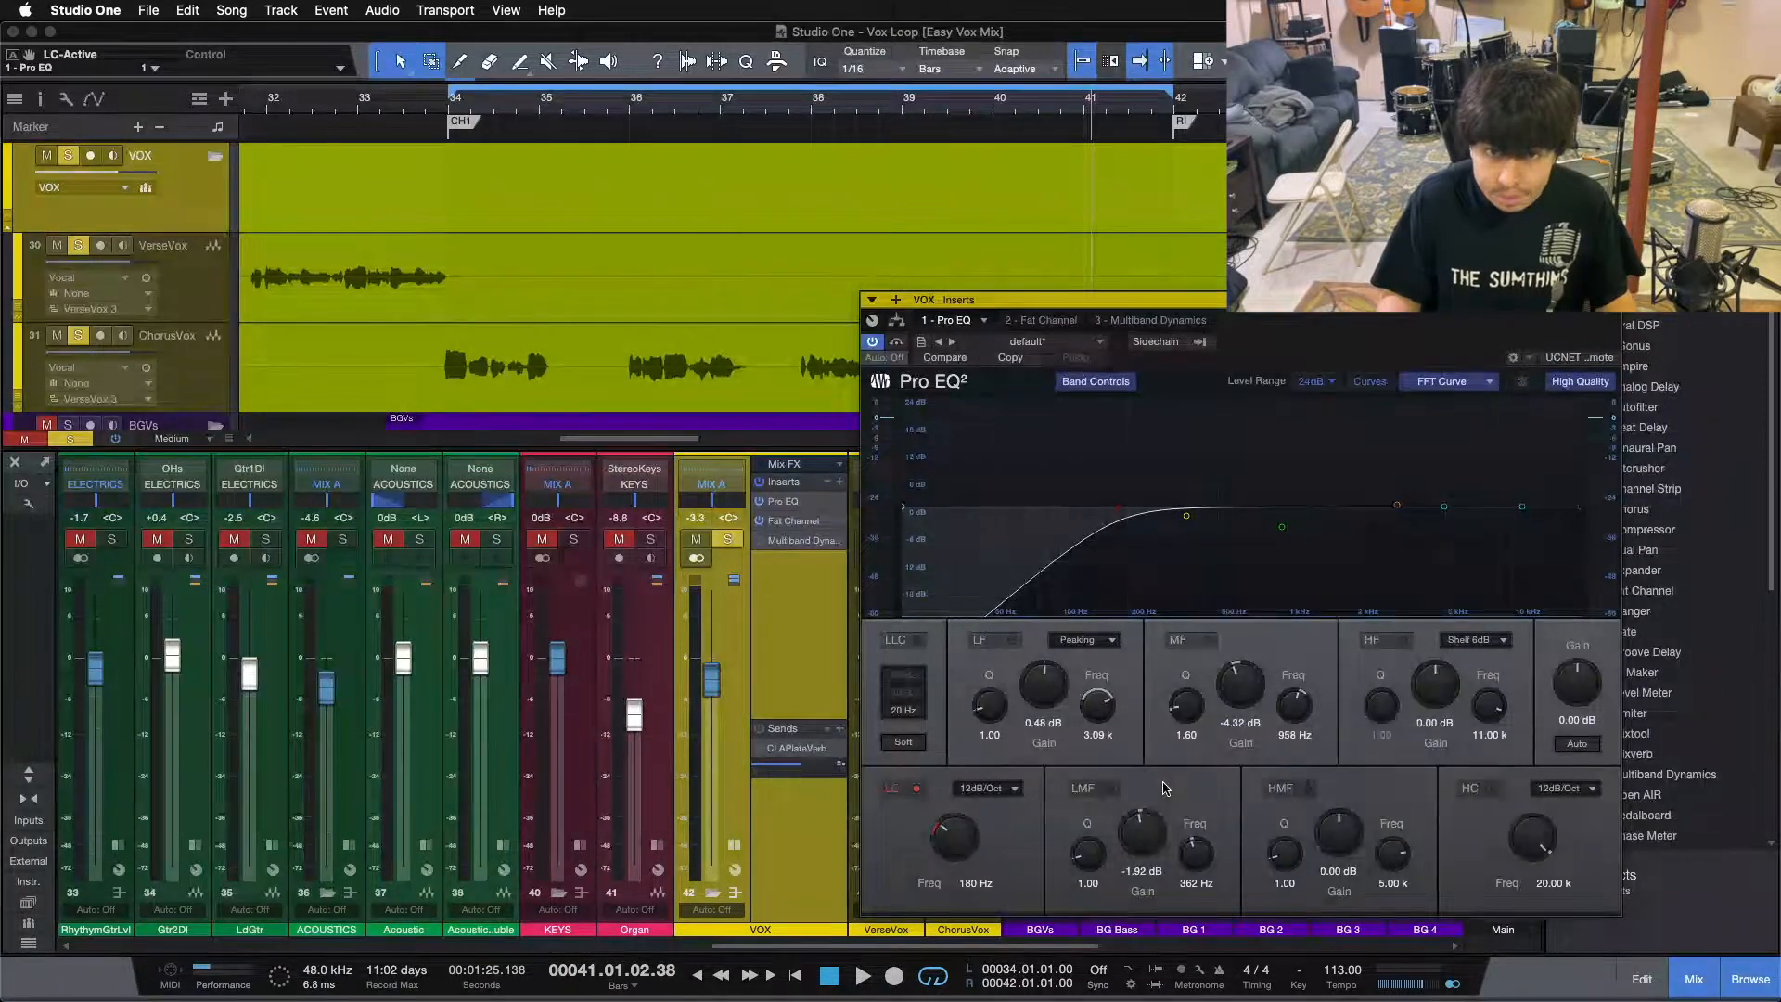
key(KP_1)
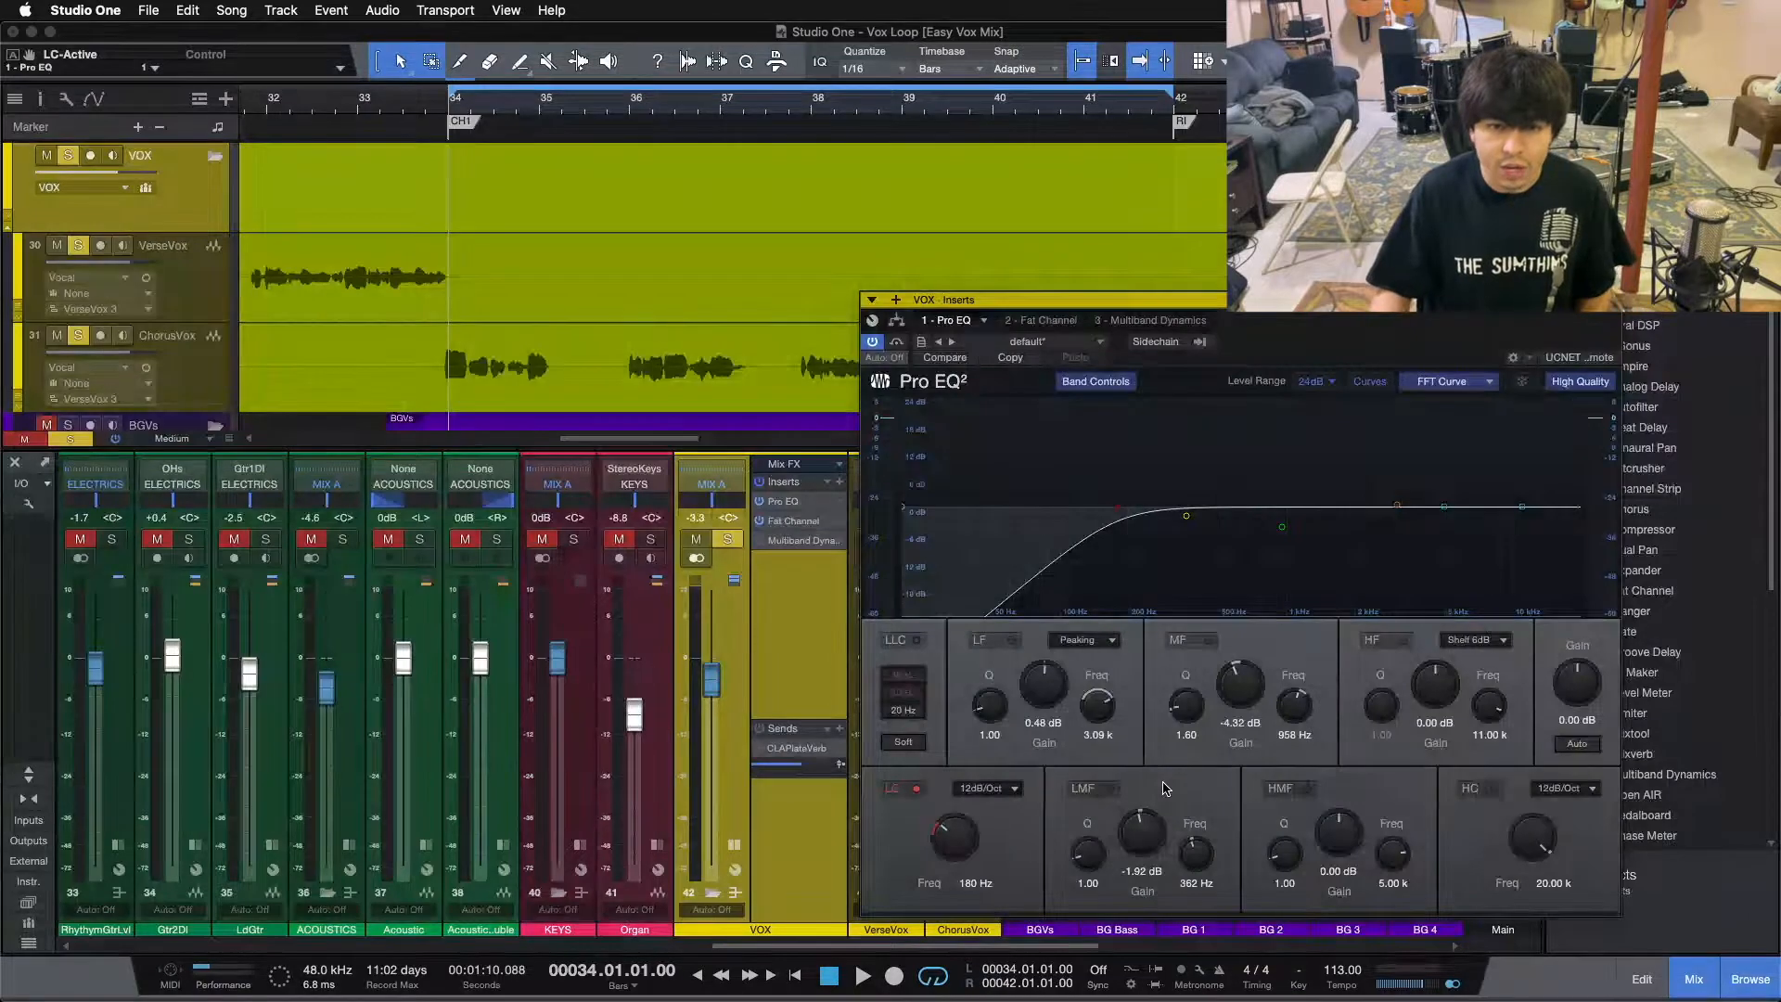
click(724, 537)
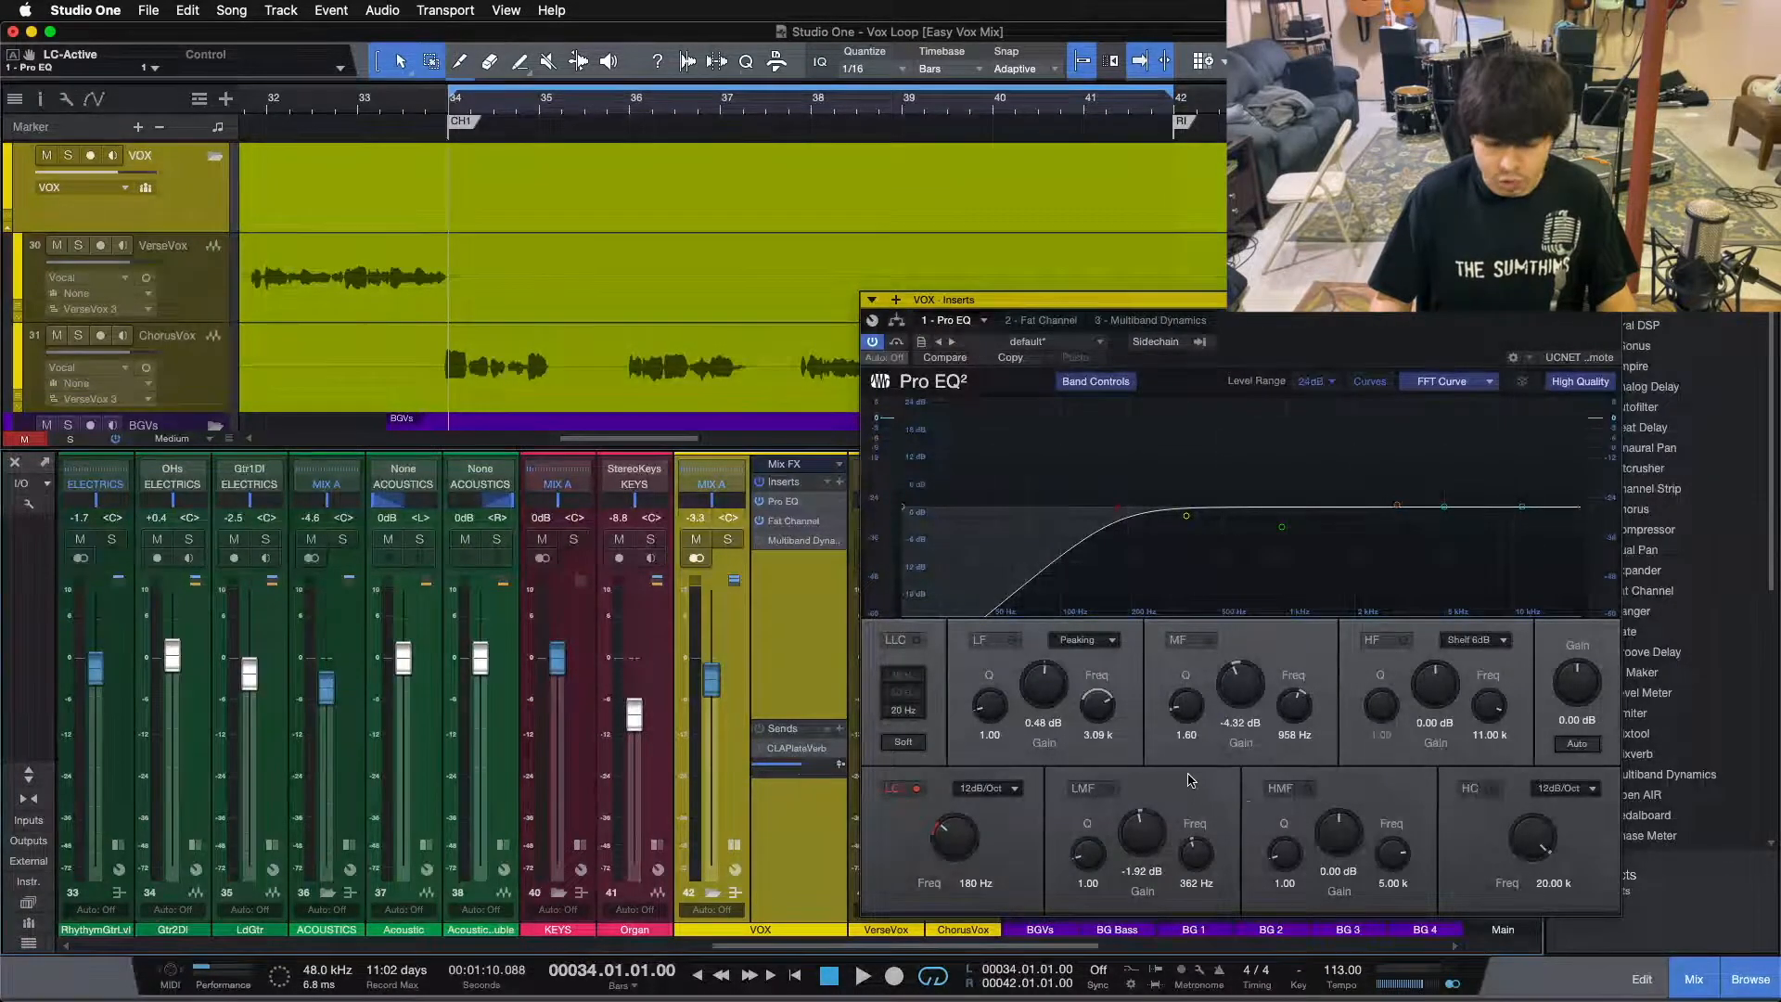
Step: During playback, exaggerate the 362 Hz LMF band's gain to 19.44 dB for listening, and set it to -1.92 dB
key(space)
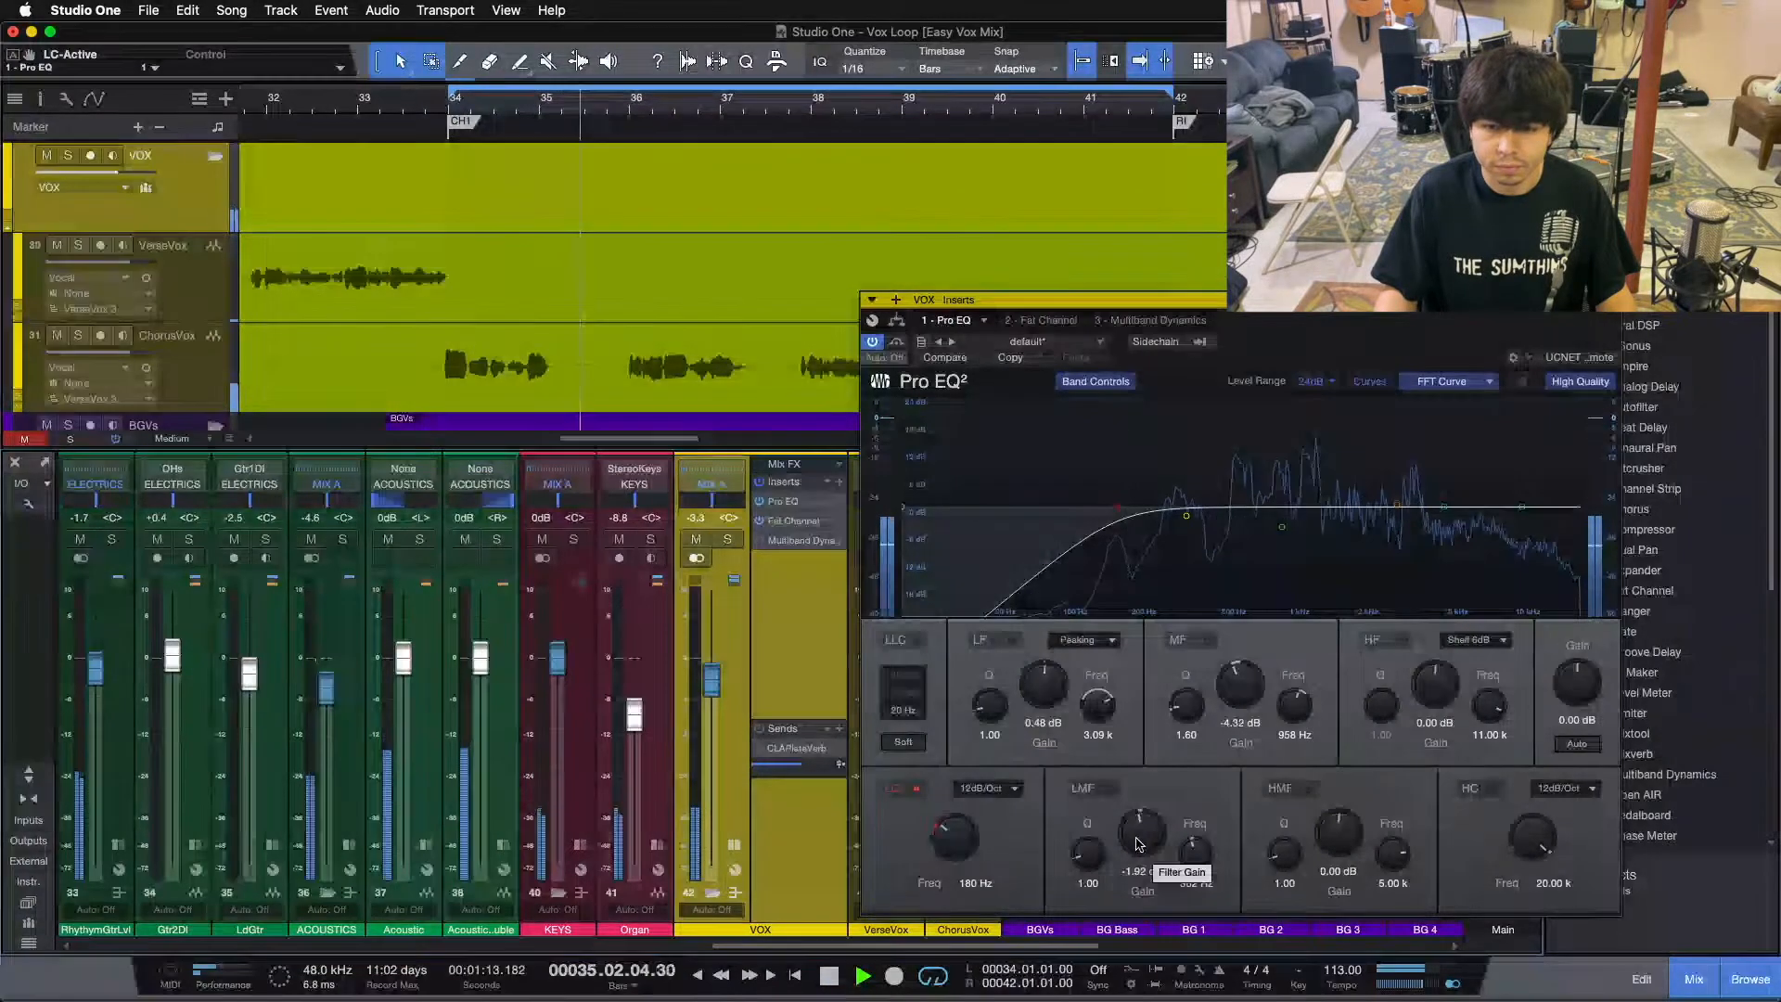
drag(1139, 843, 1135, 755)
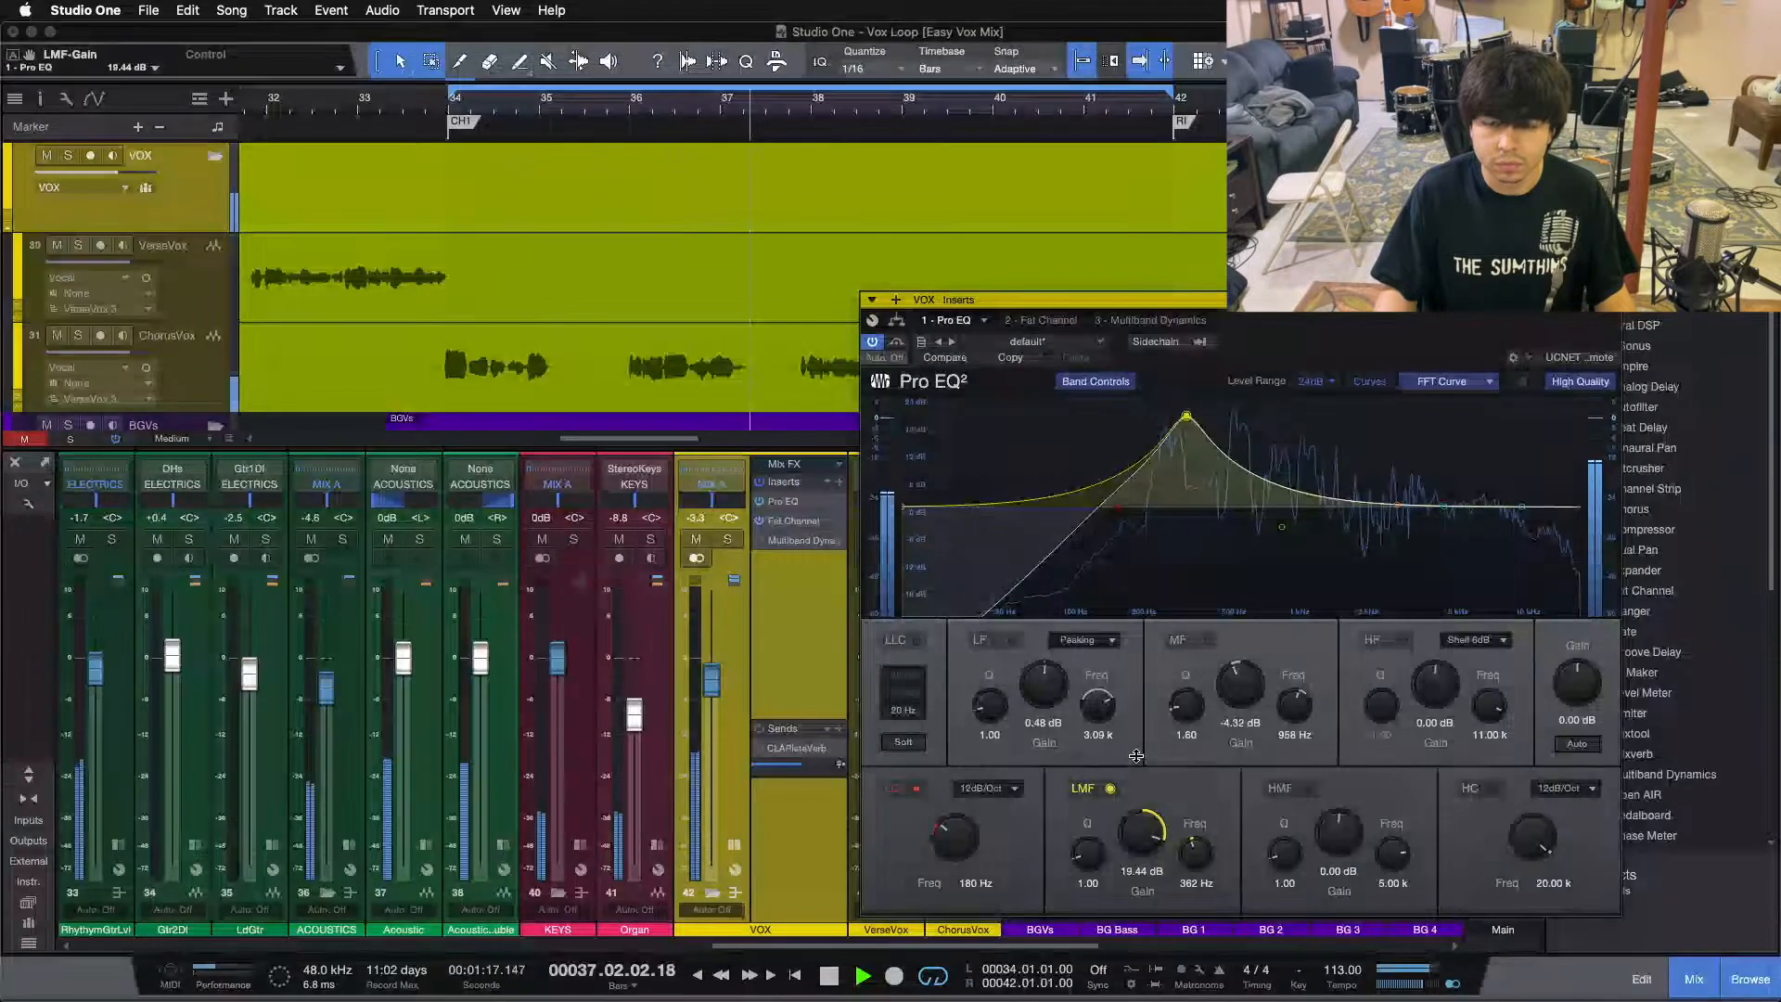
drag(1135, 756, 1139, 763)
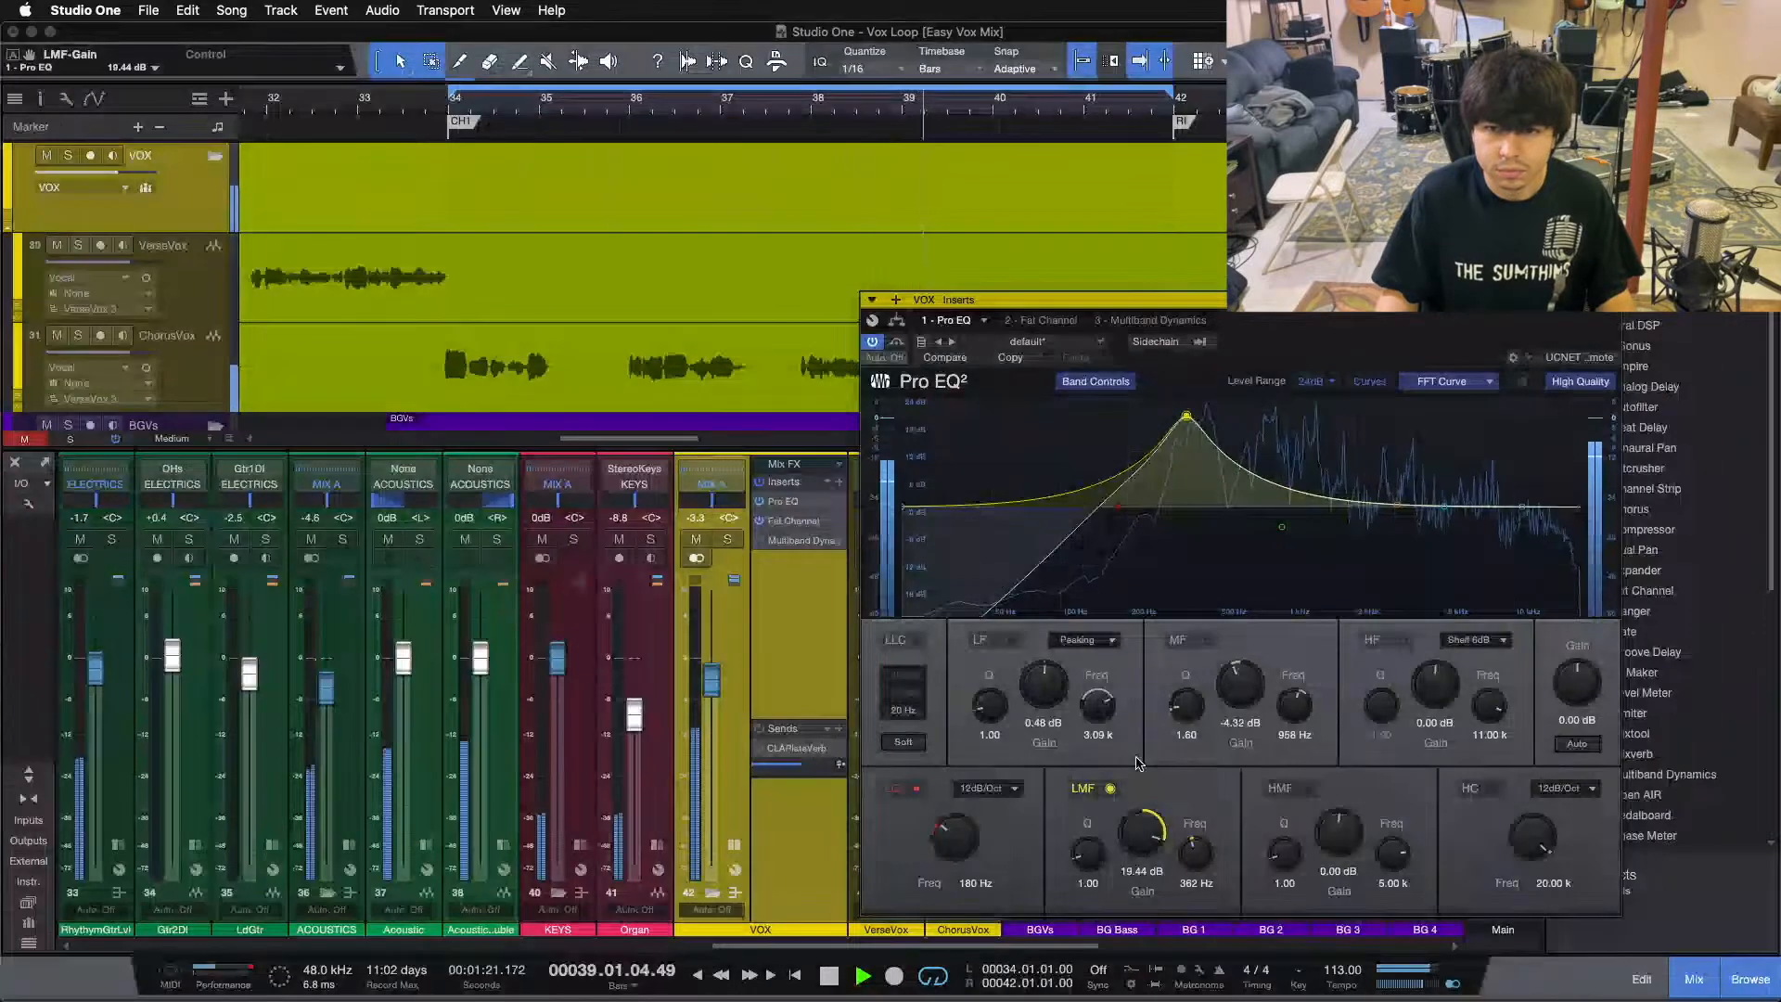
drag(1139, 763, 1139, 843)
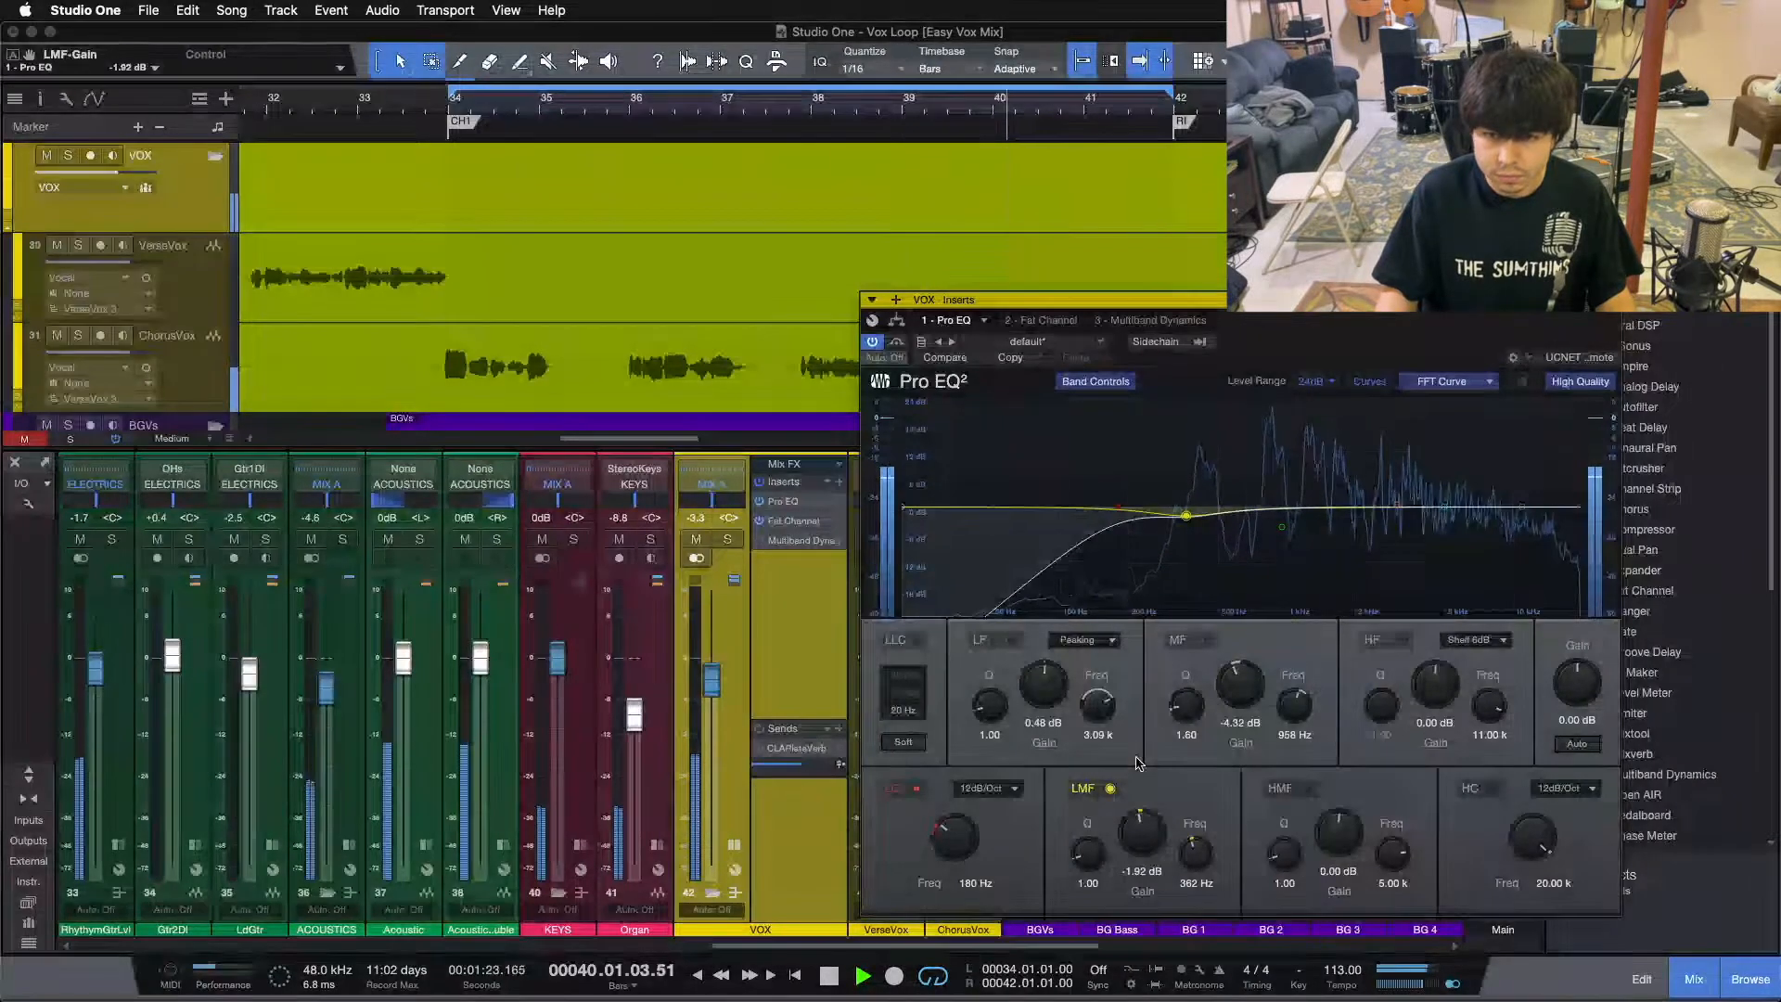
key(KP_1)
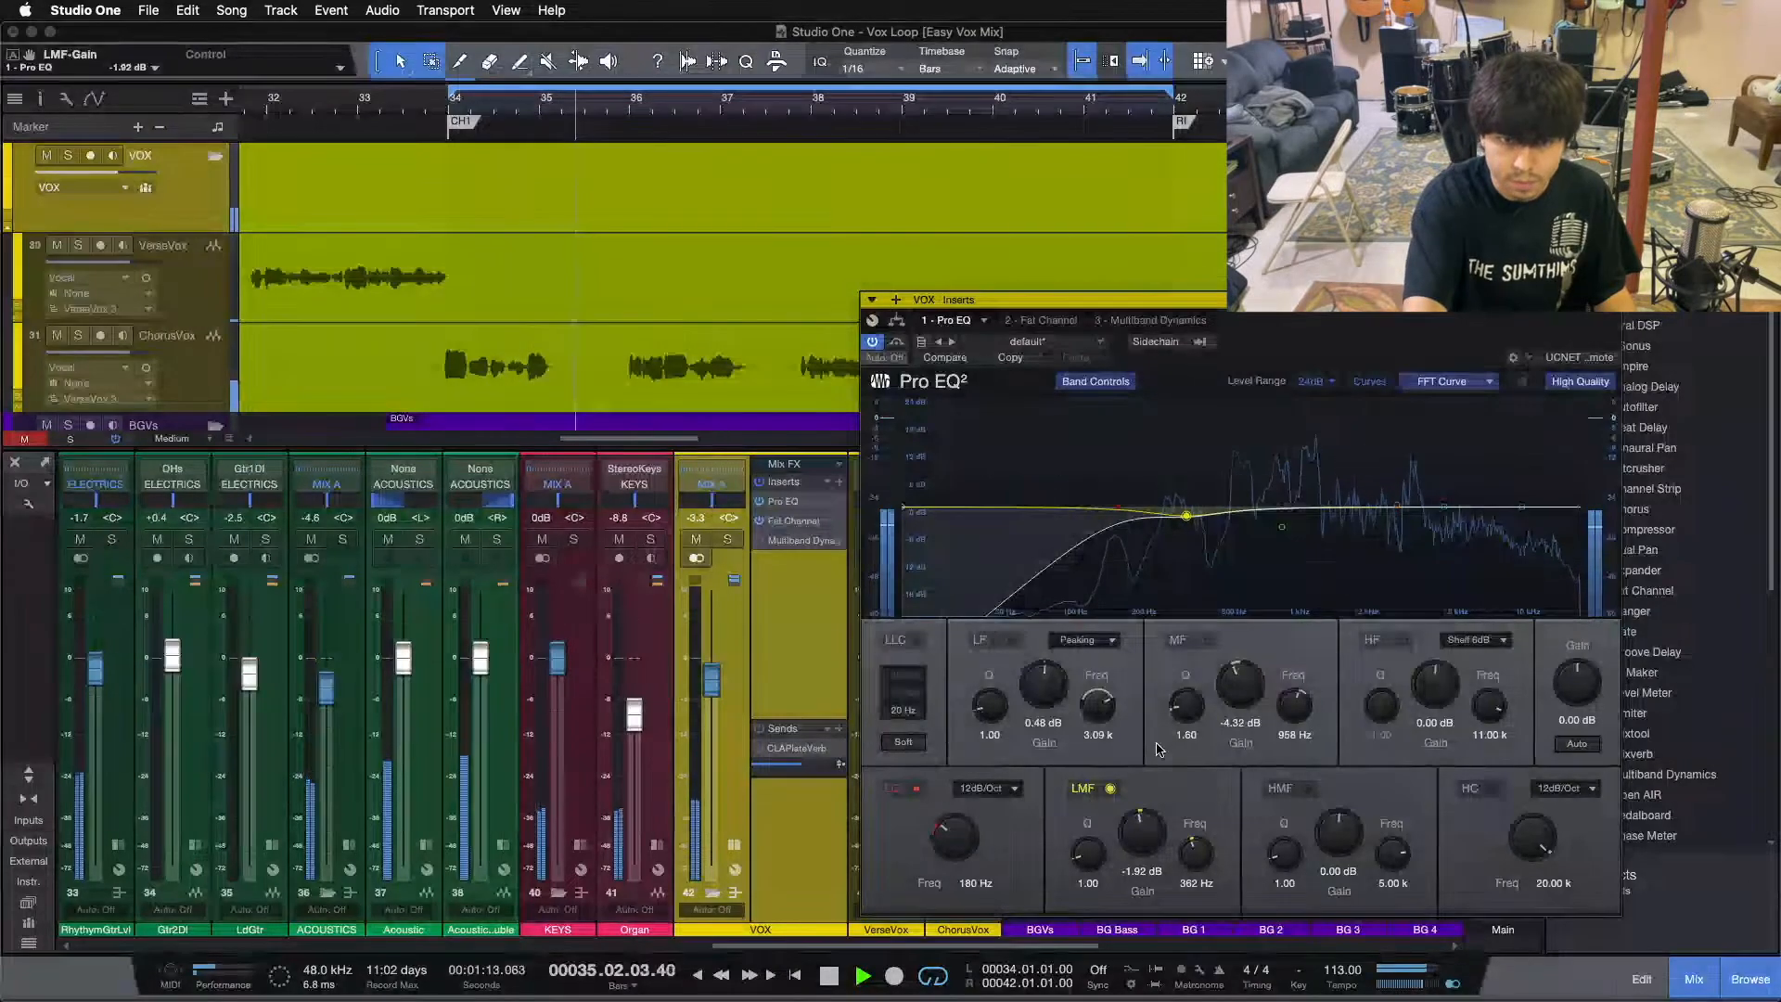
key(space)
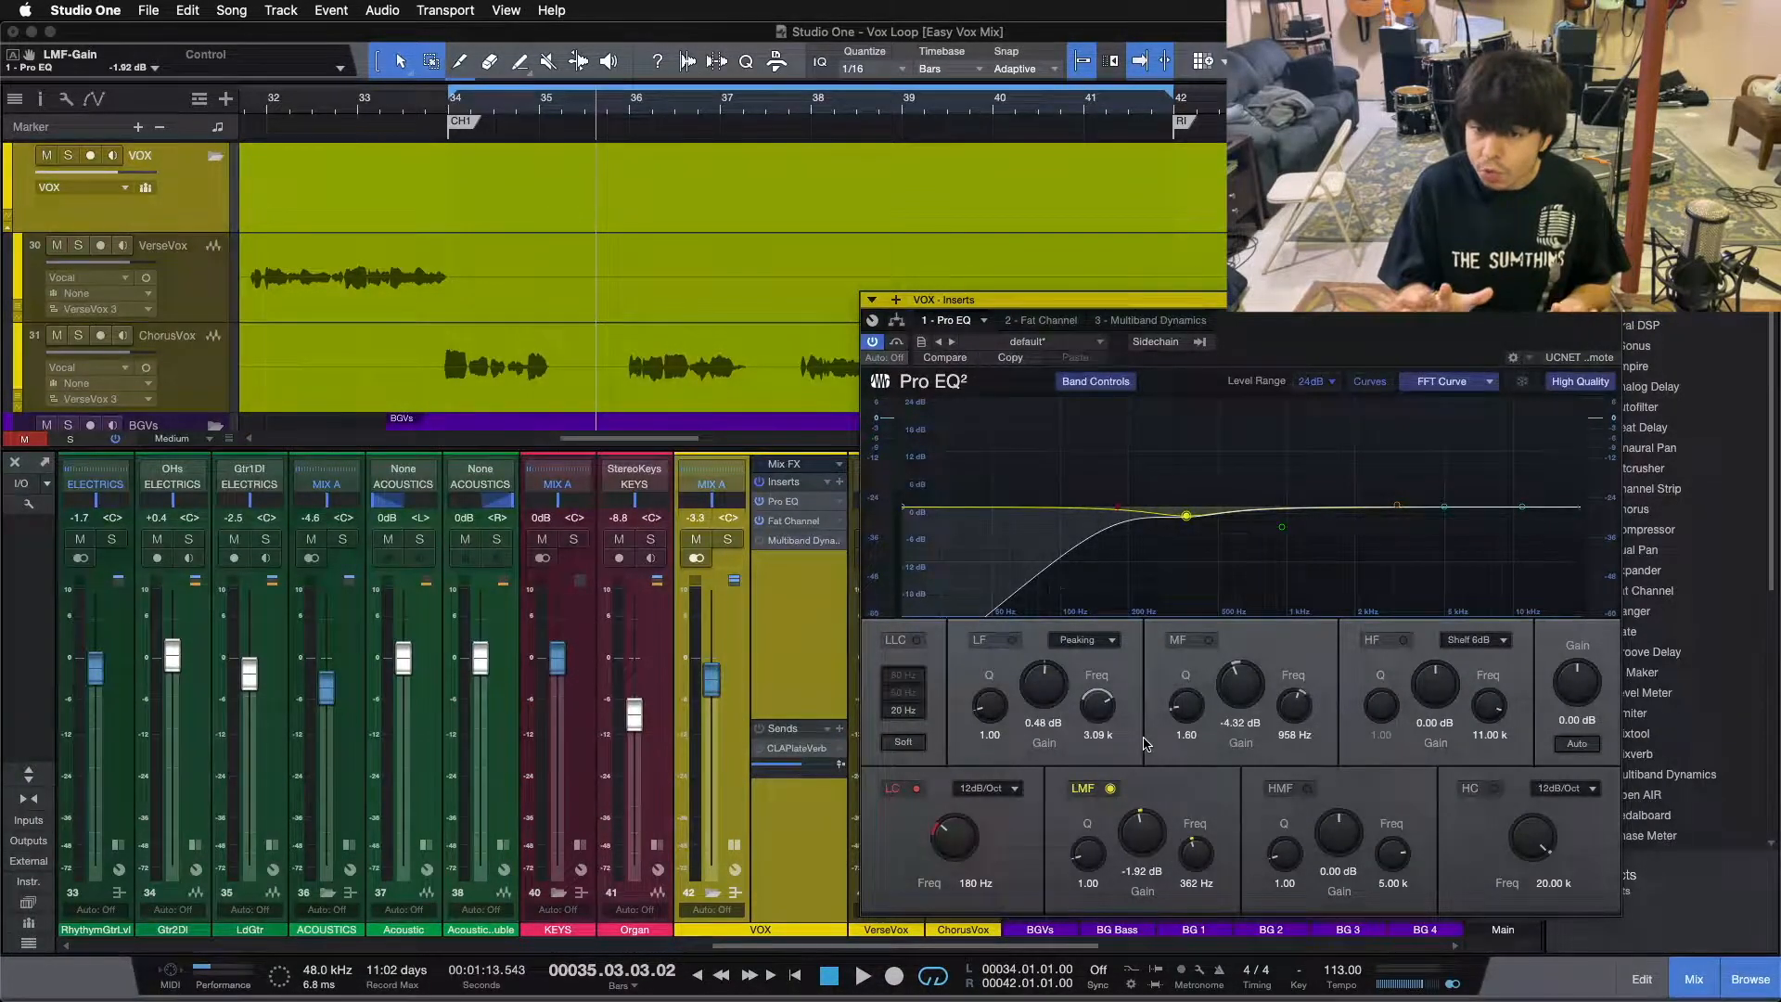
Step: Toggle the MF band at 958 Hz to preview its cut, leave it off and return playback to bar 34
click(1183, 642)
click(1183, 642)
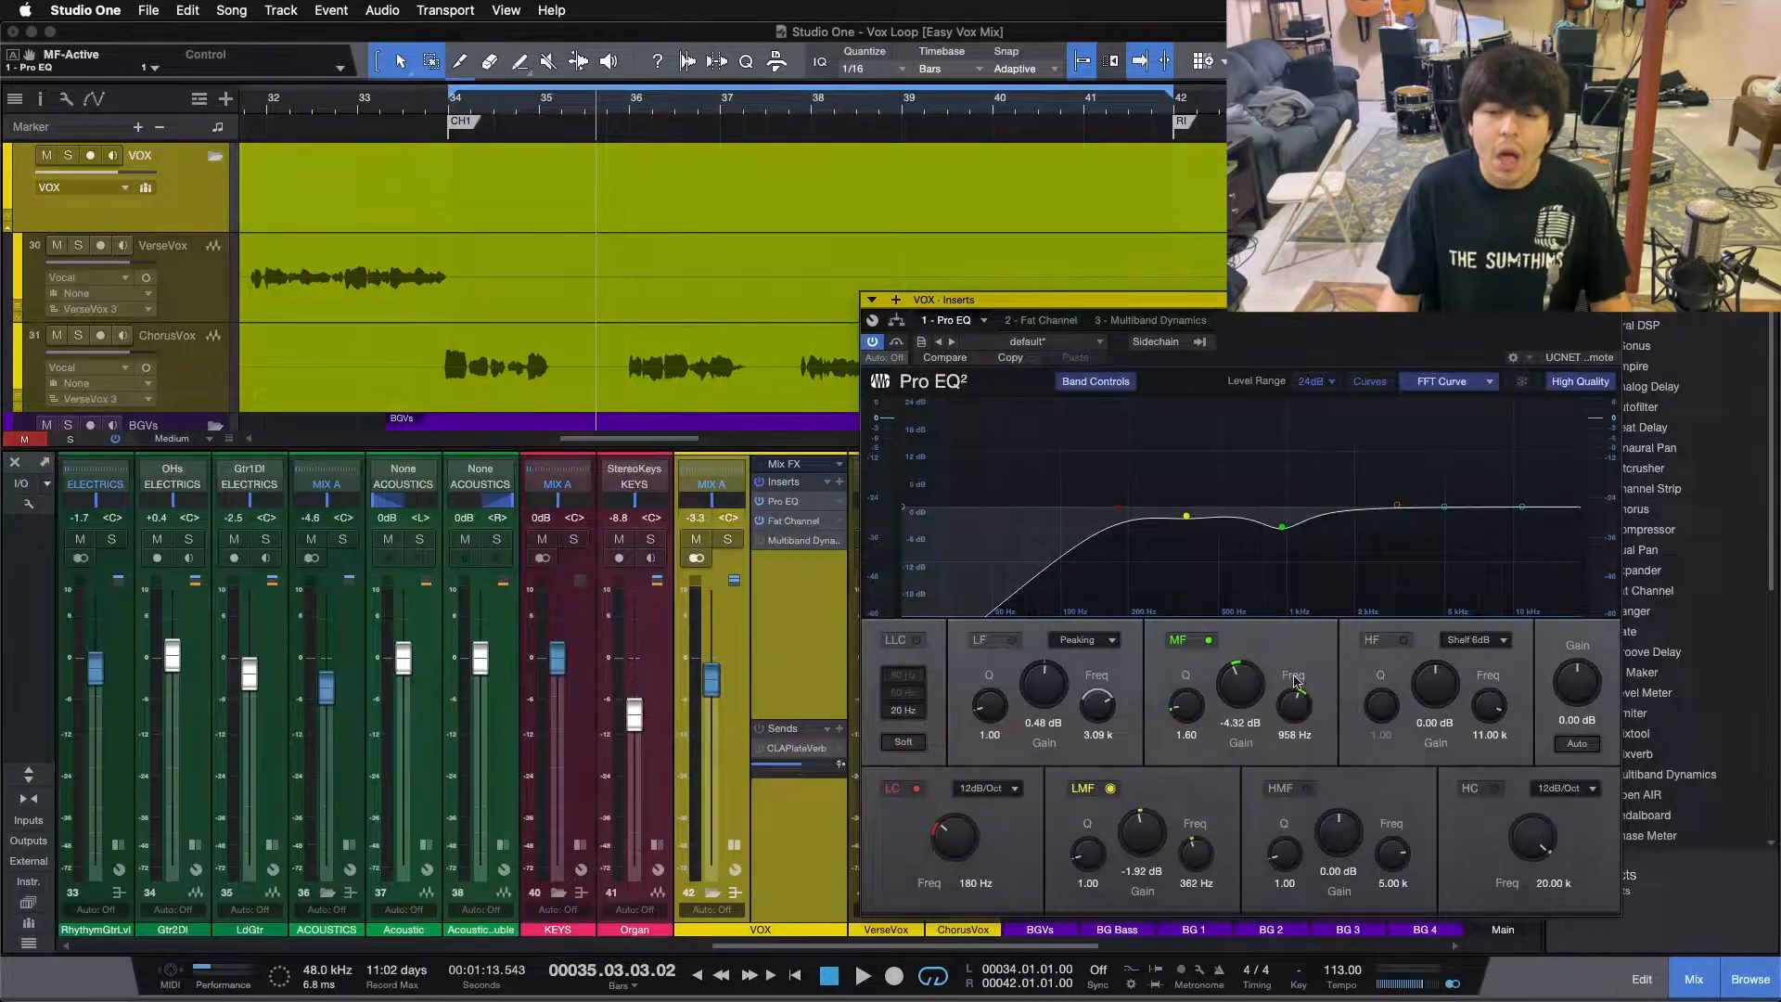
click(1206, 641)
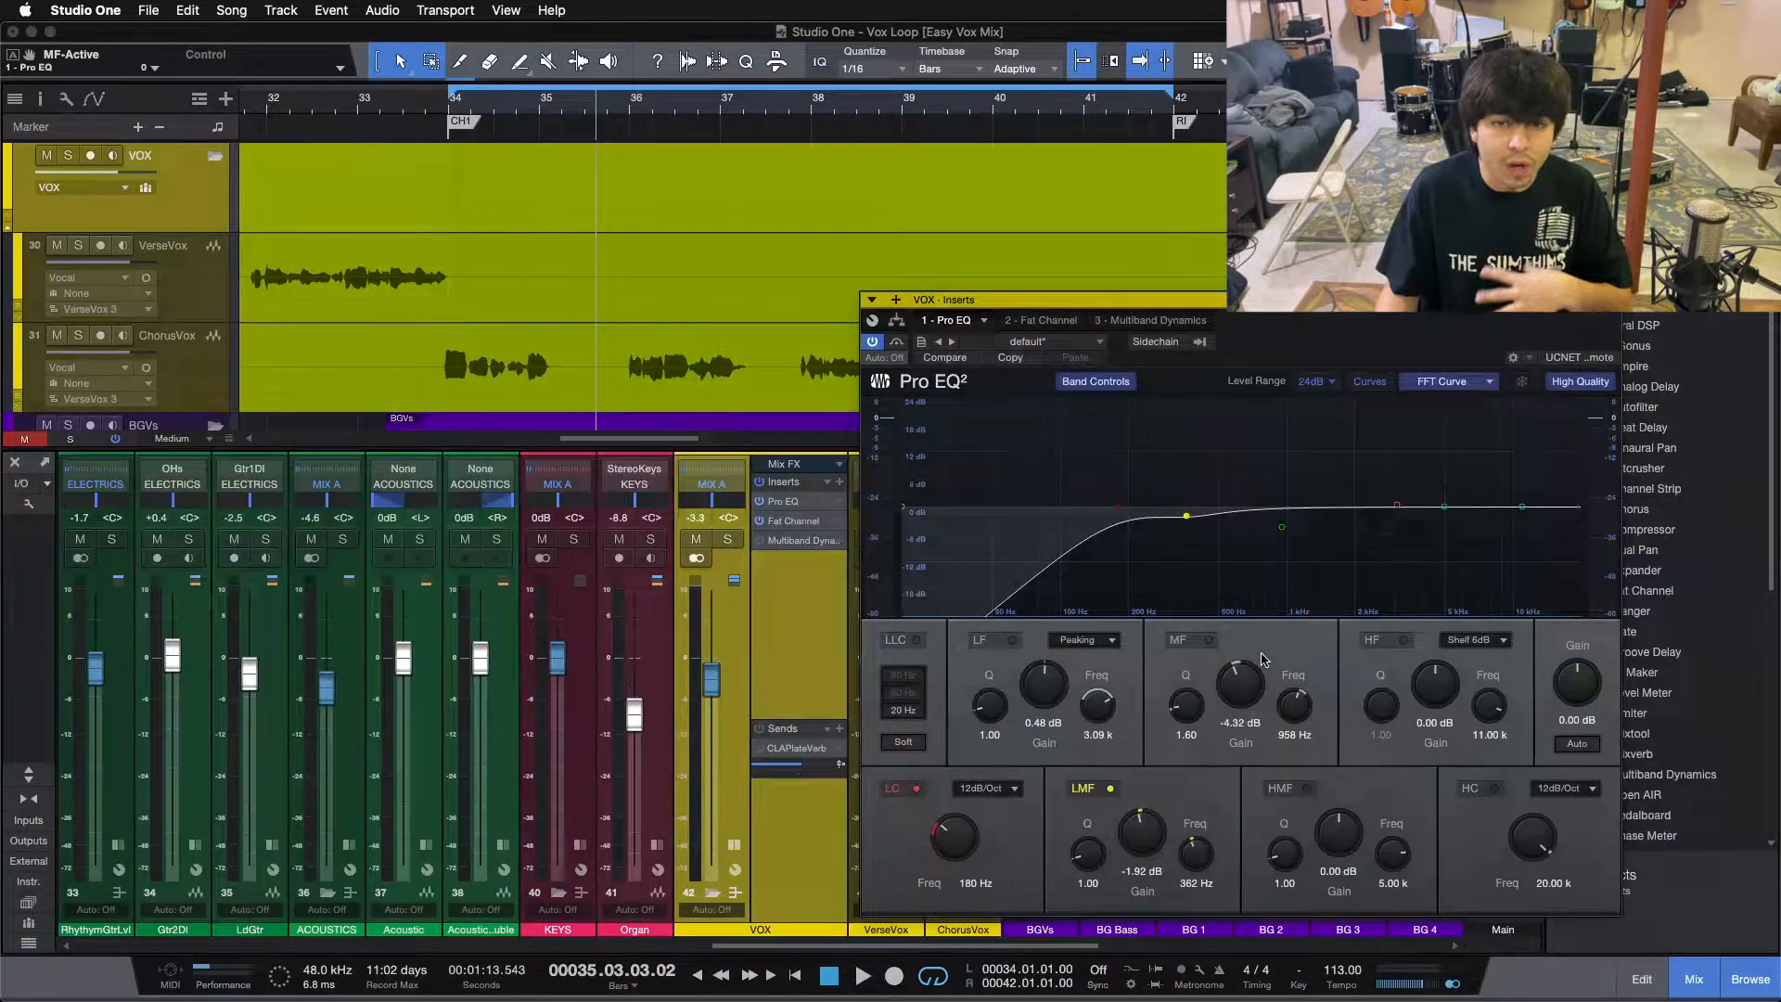
key(space)
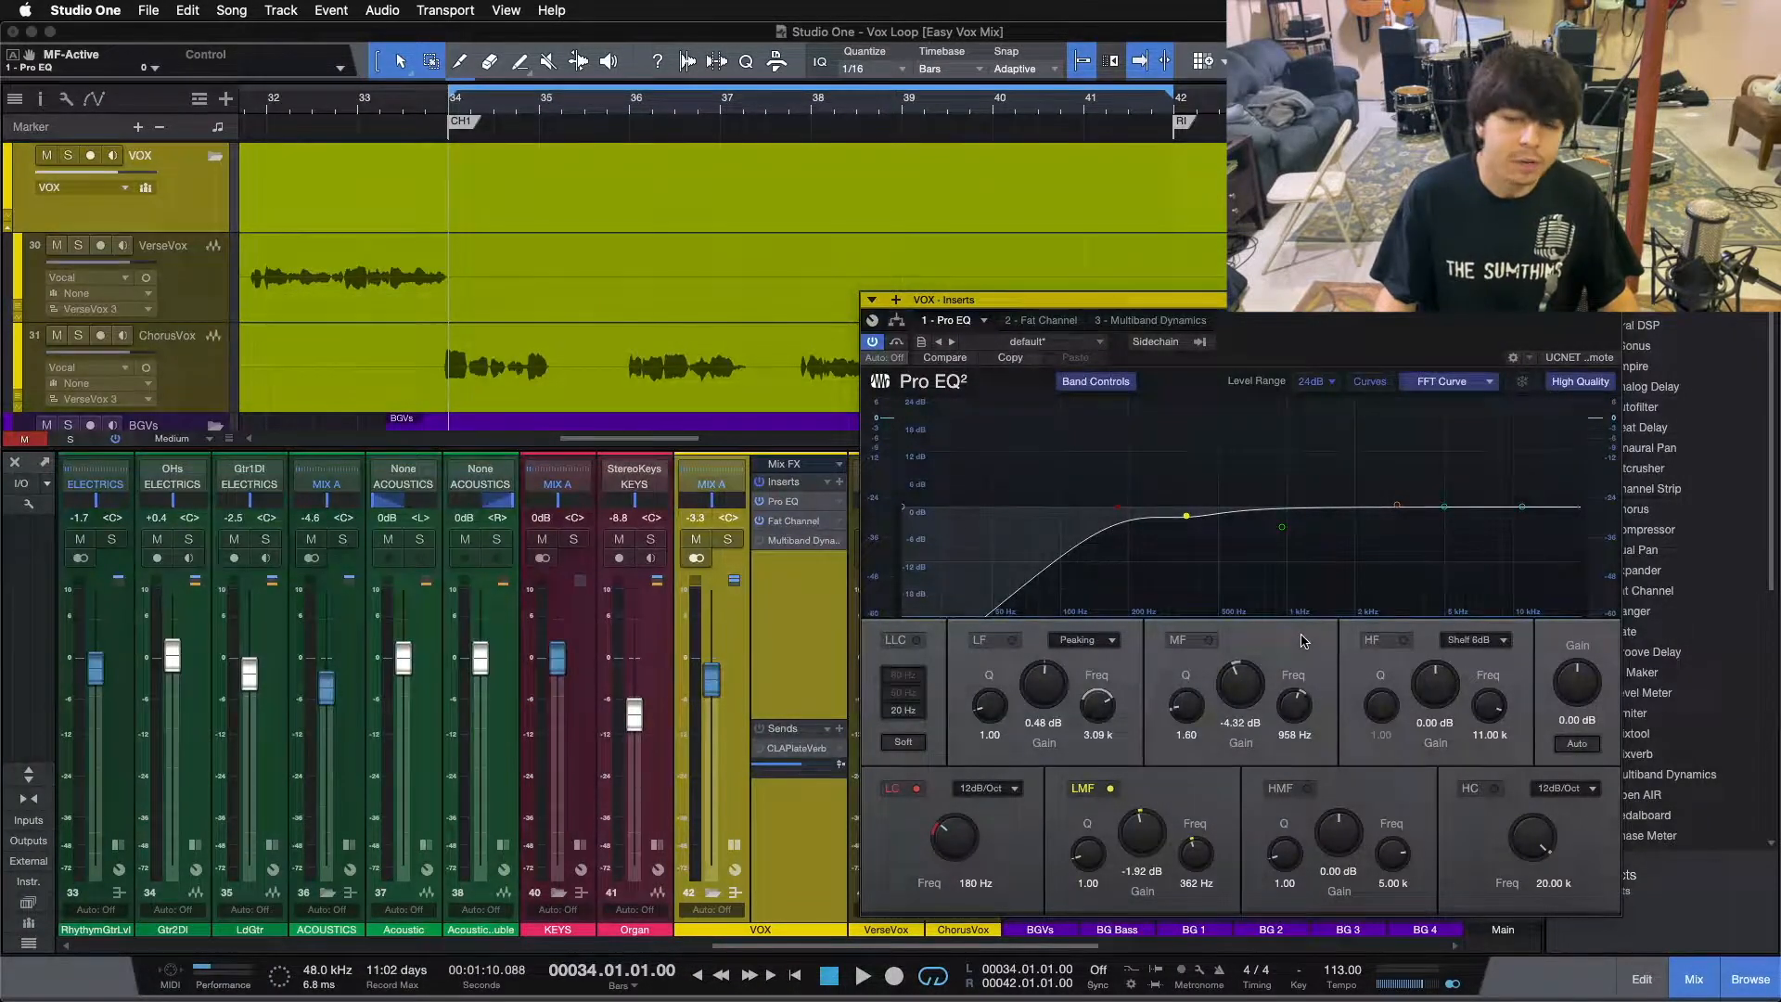
Step: Enable the 958 Hz MF band during playback, boost its gain to audition it, and set it to -4.32 dB
key(space)
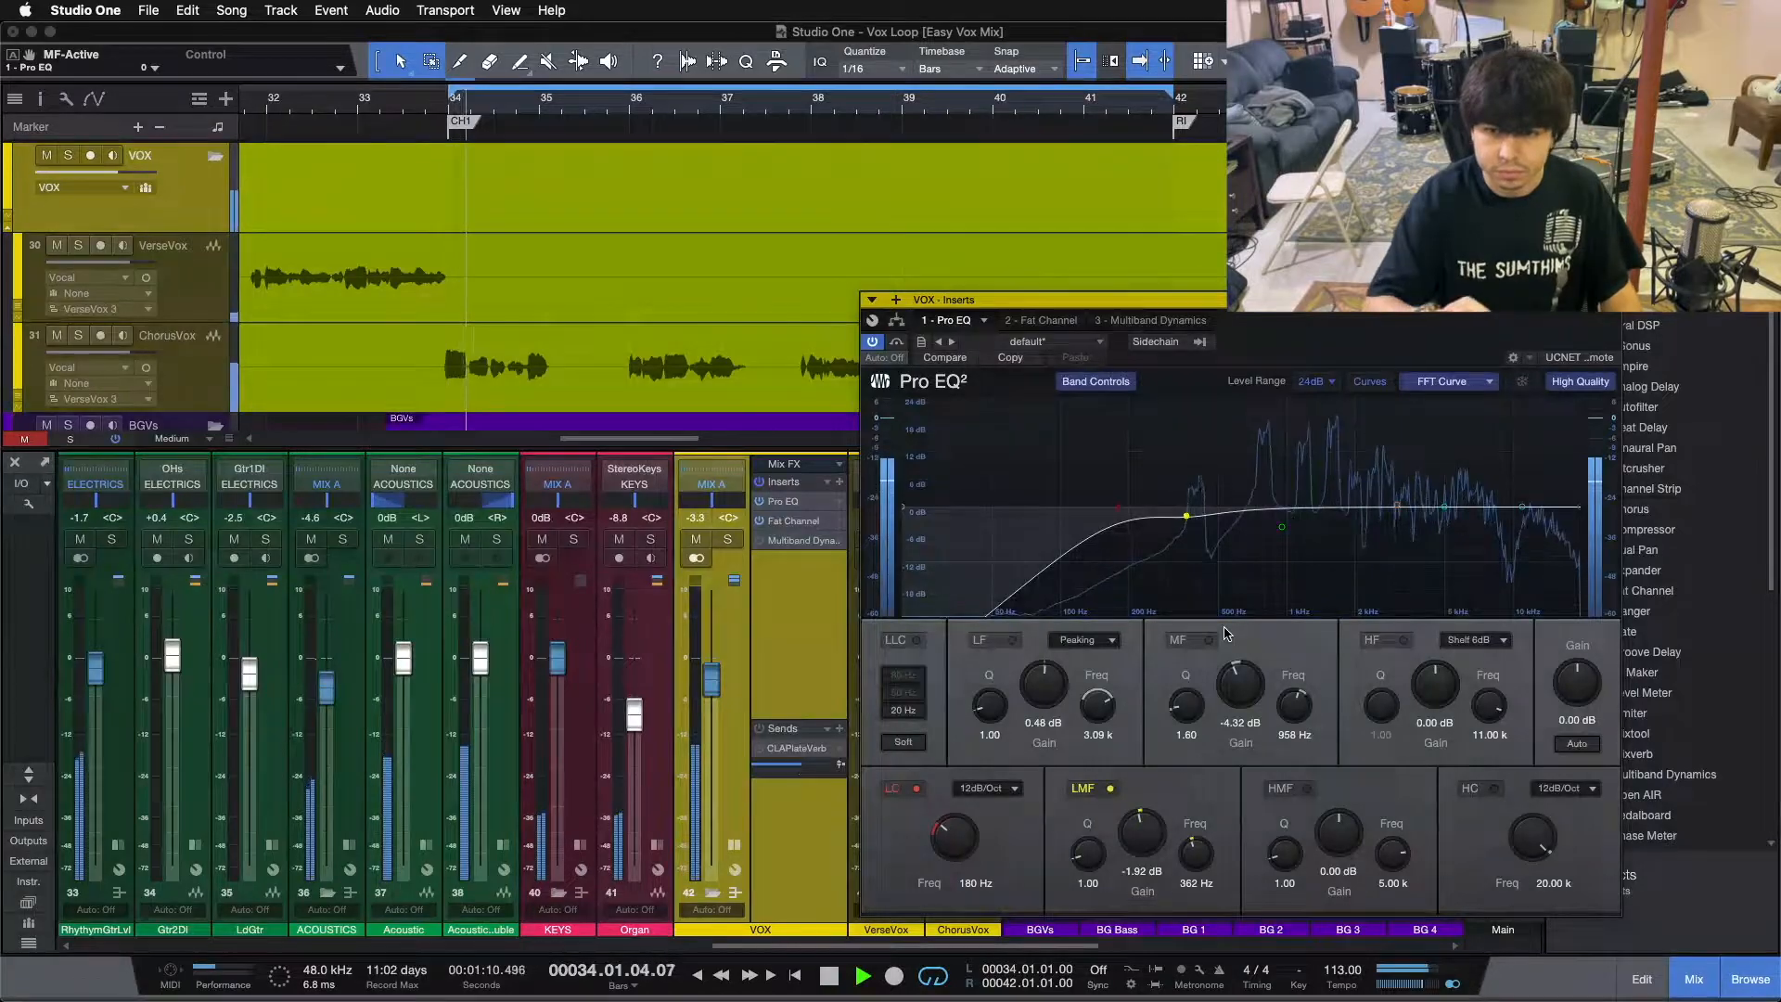
click(1208, 639)
drag(1240, 687, 1230, 611)
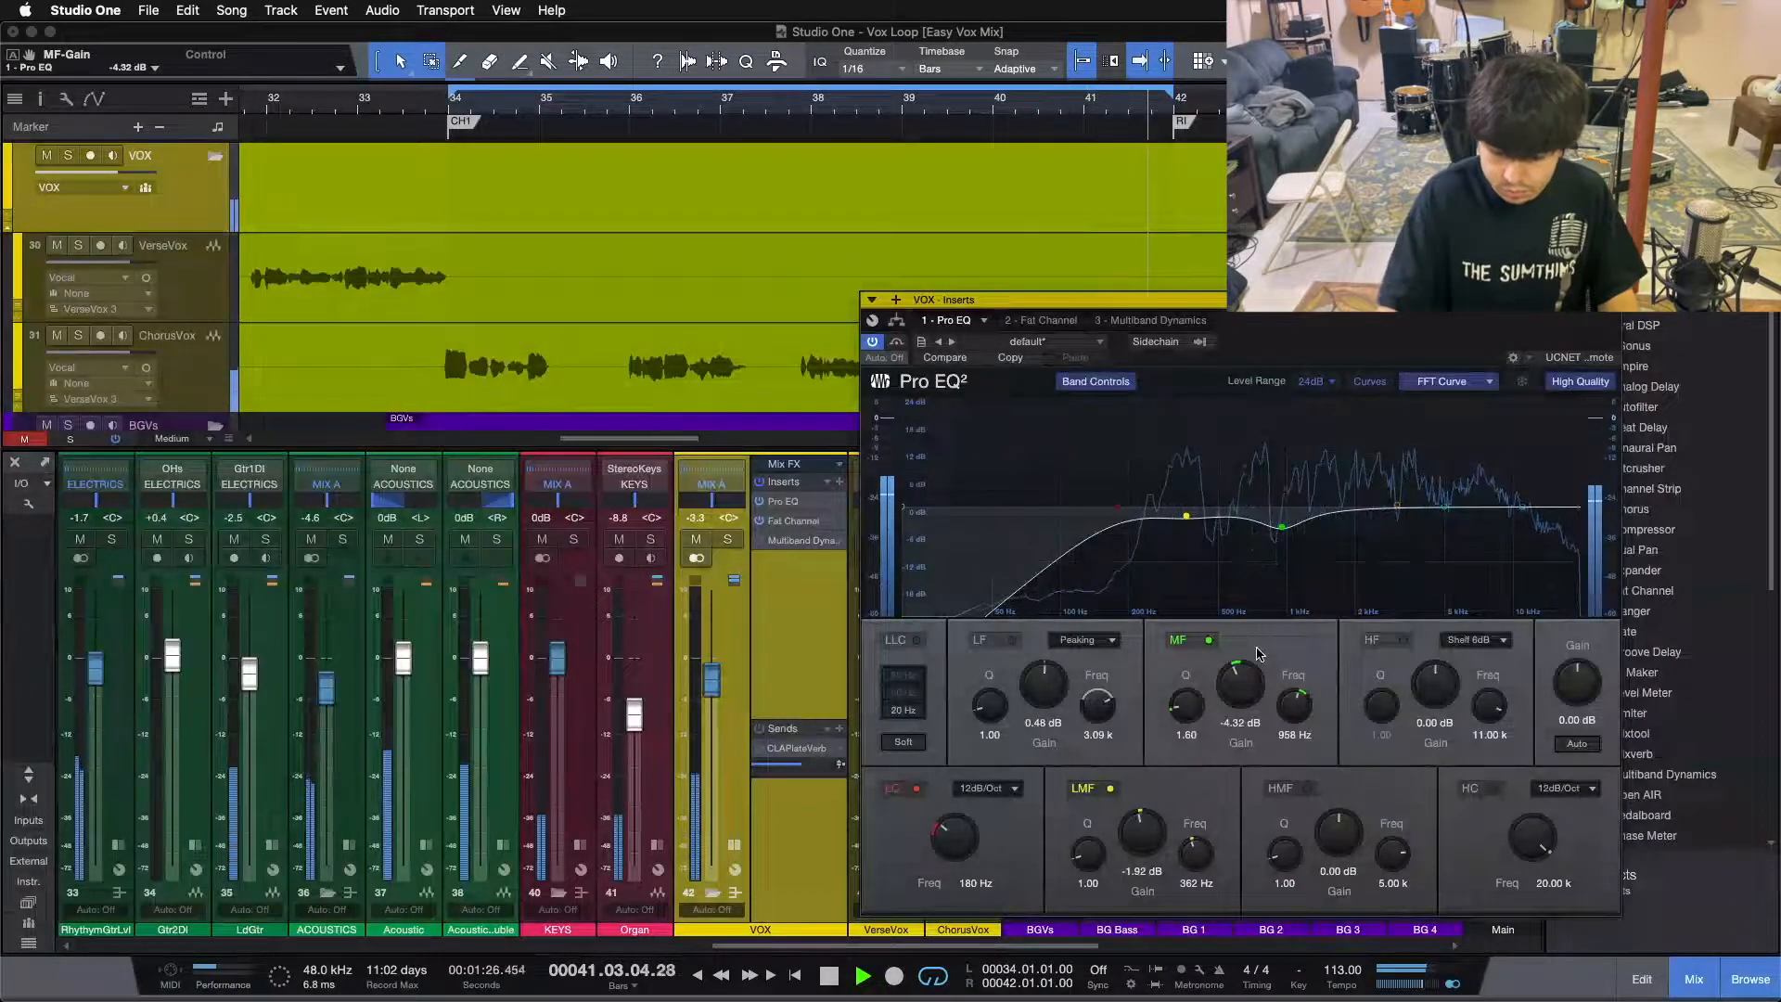
key(space)
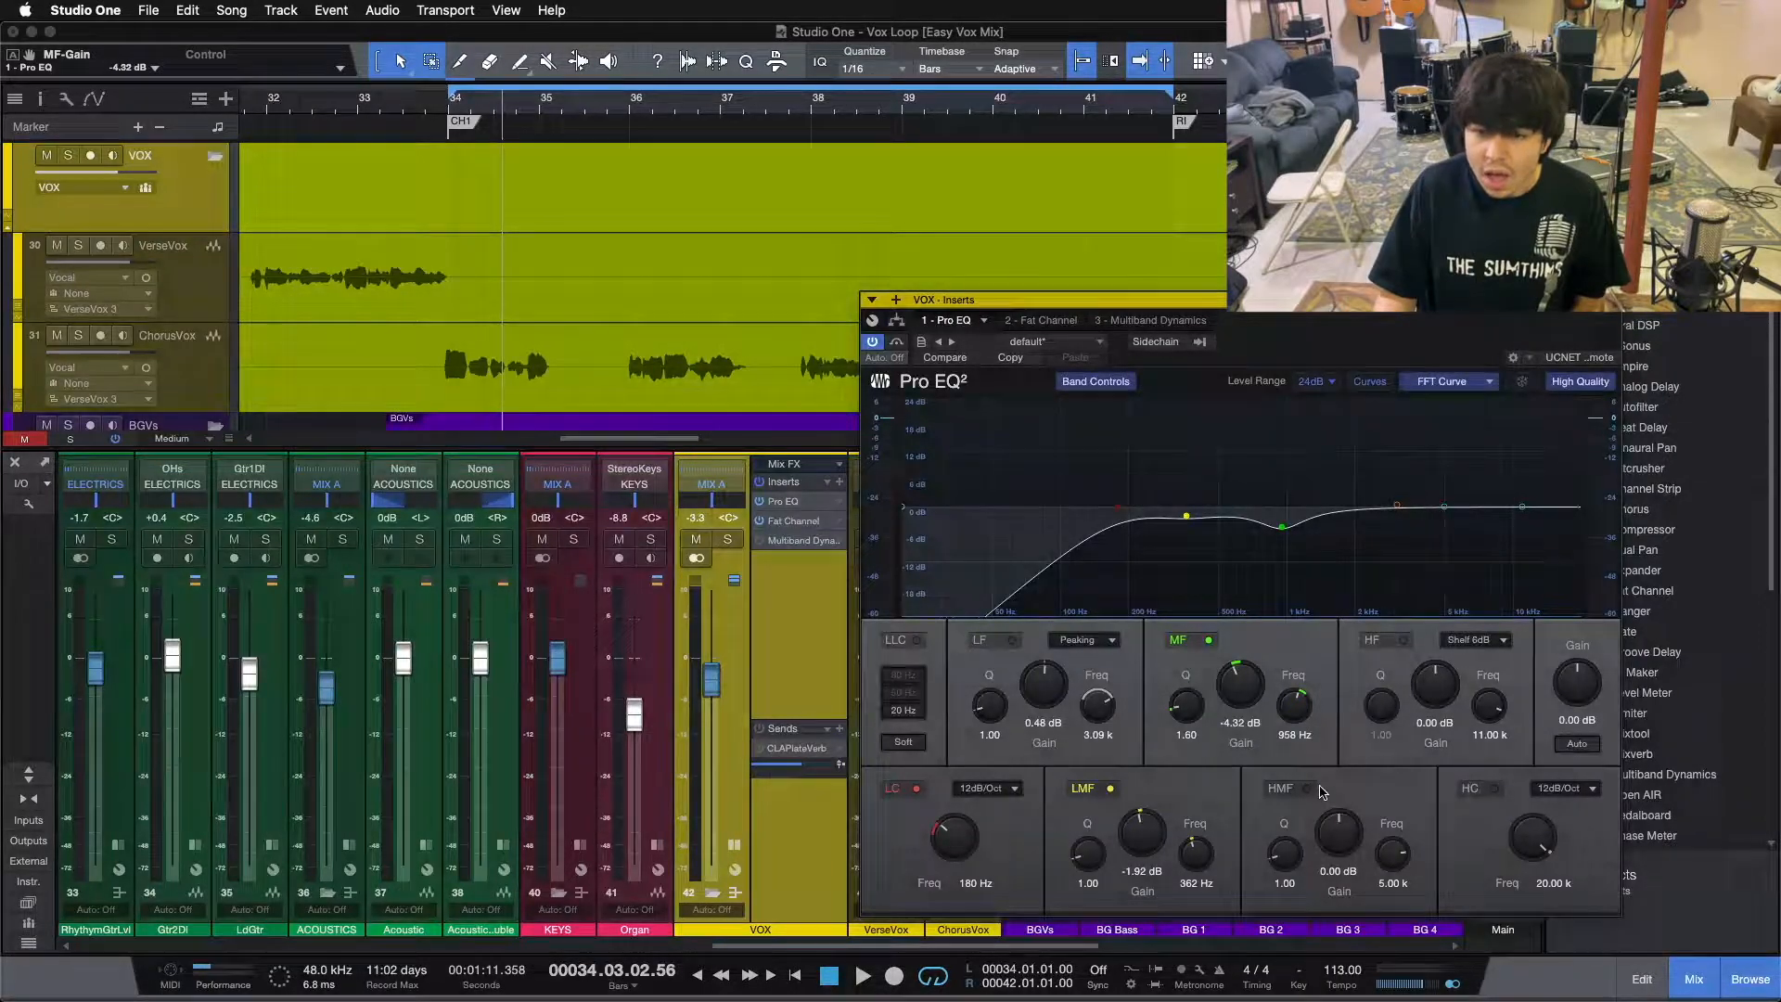
Step: Preview the LF band at 3.09 kHz, switch it back off and return playback to bar 34
click(986, 646)
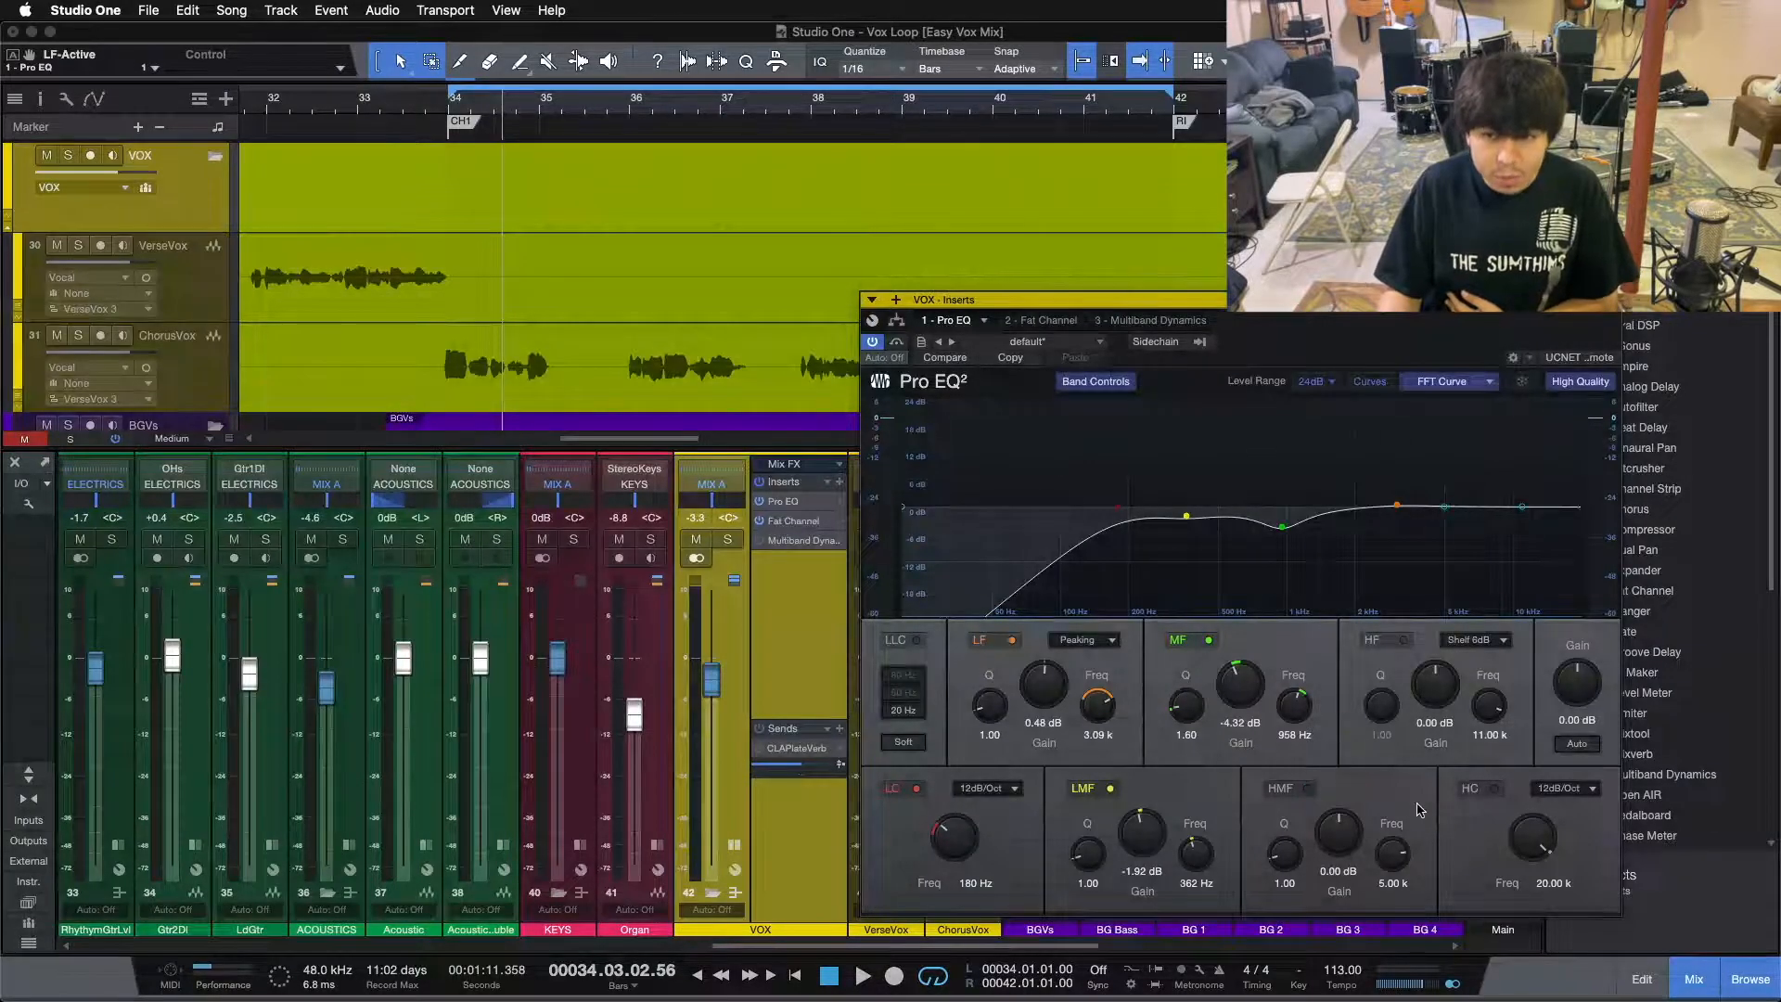
drag(835, 948, 820, 952)
scroll(816, 953, left, 5)
scroll(816, 953, right, 10)
scroll(872, 955, left, 6)
scroll(871, 955, right, 2)
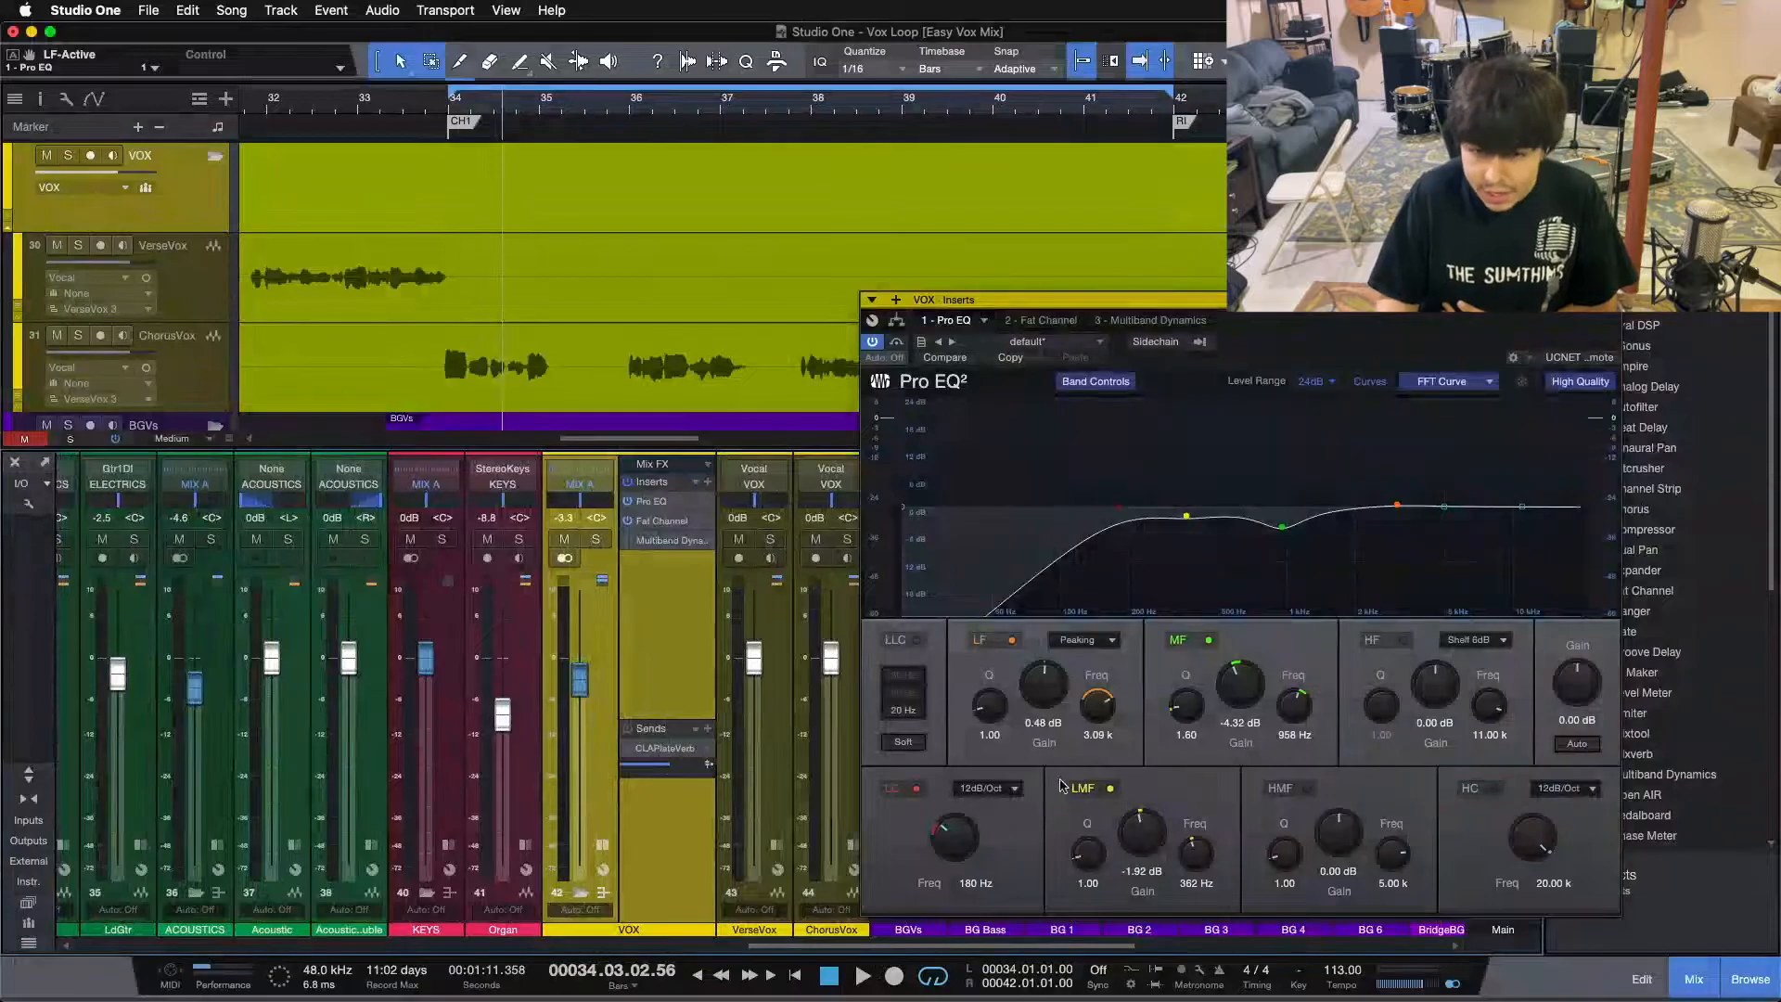
click(1013, 640)
key(space)
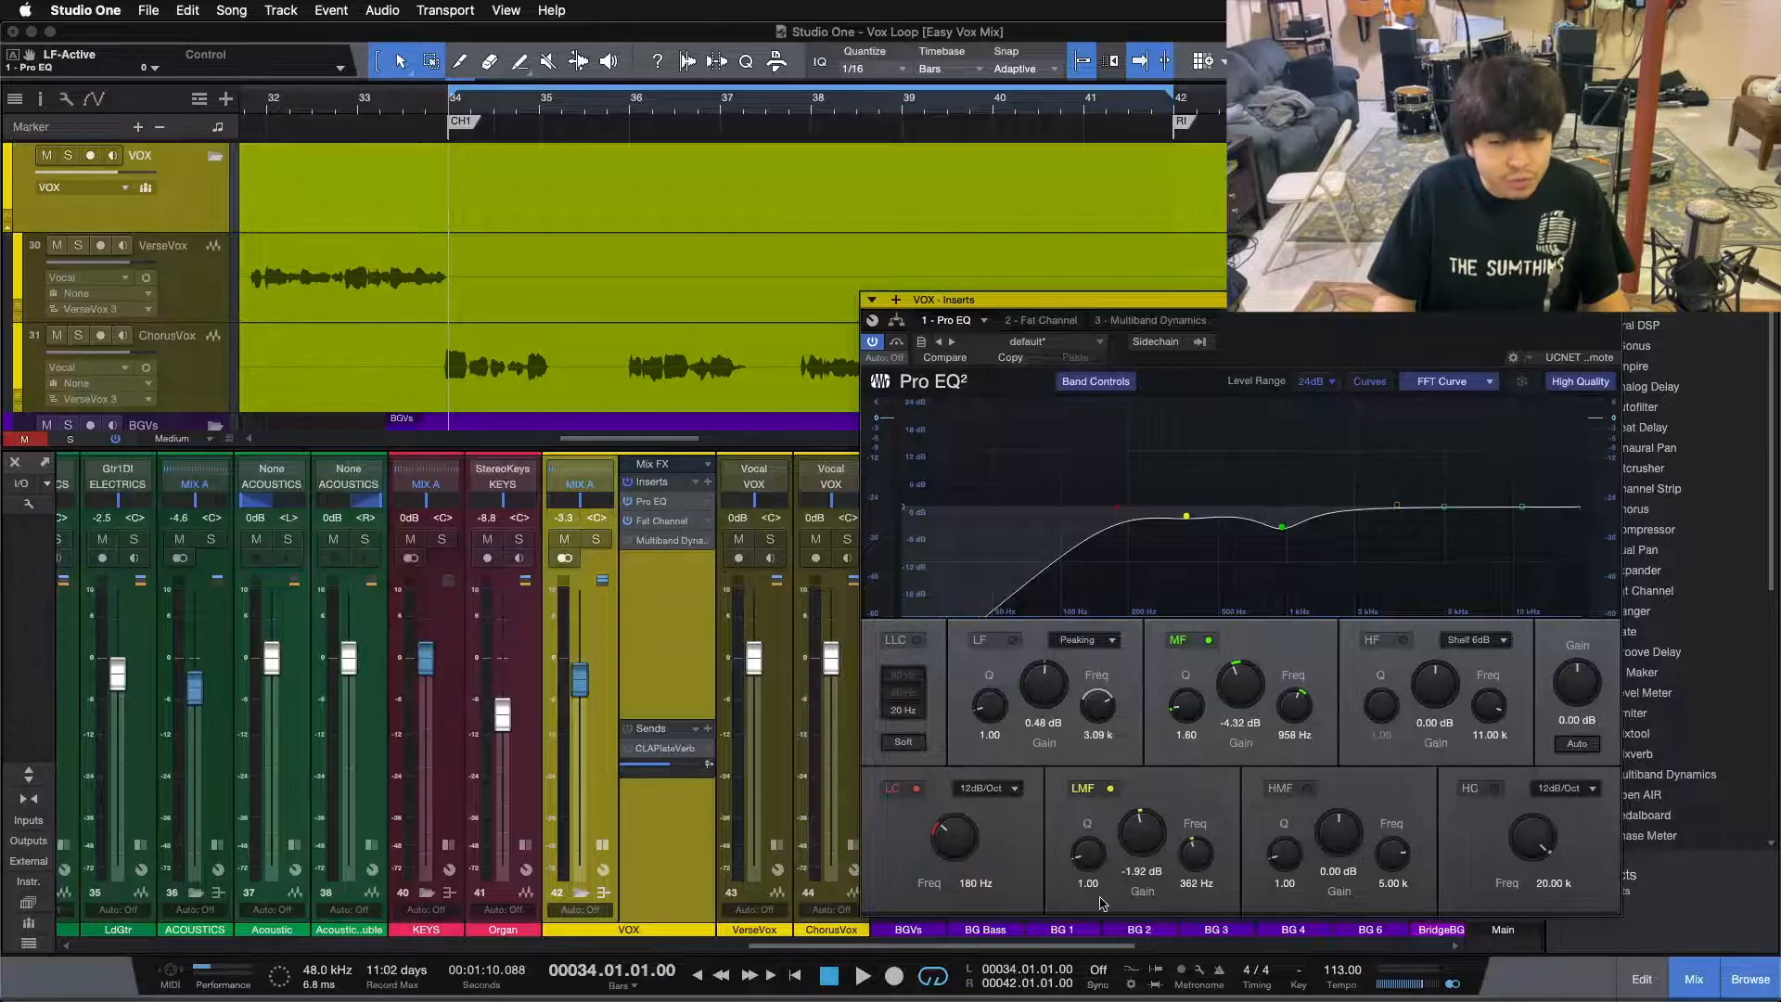
Step: During playback, exaggerate the 3.09 kHz LF band's gain to 8.40 dB, set it to 0.48 dB, and toggle the enabled band to compare
key(space)
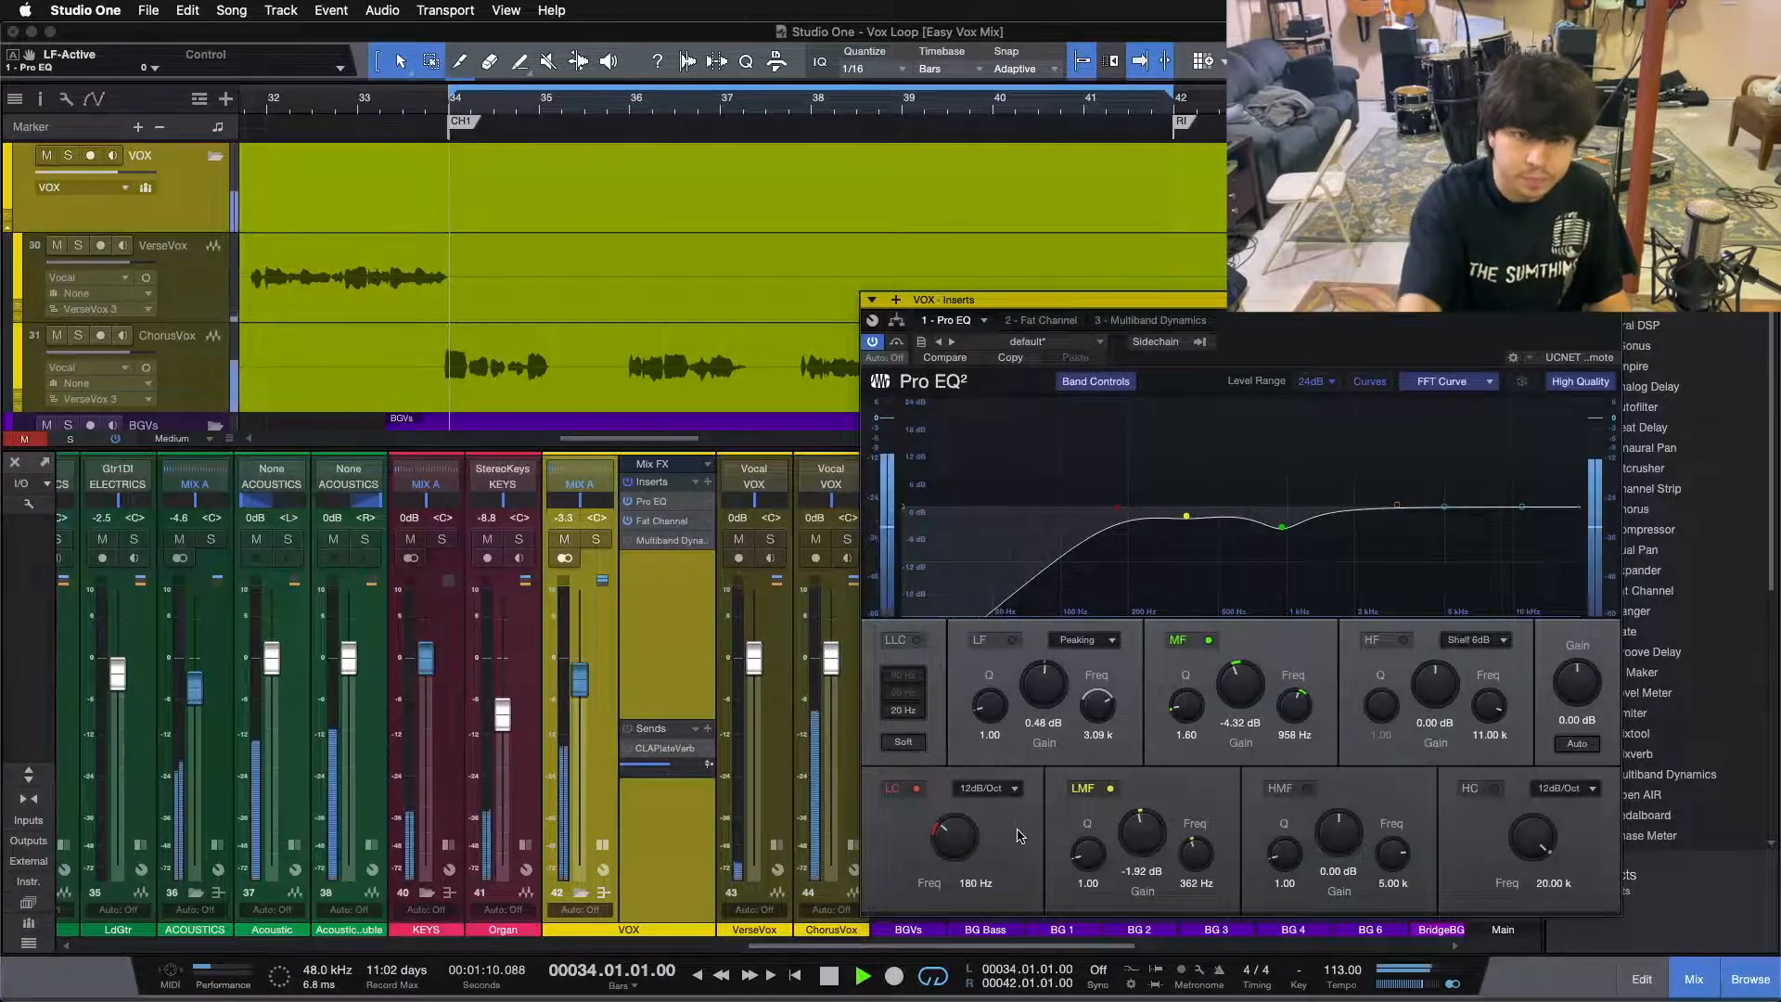
drag(1037, 730, 1041, 665)
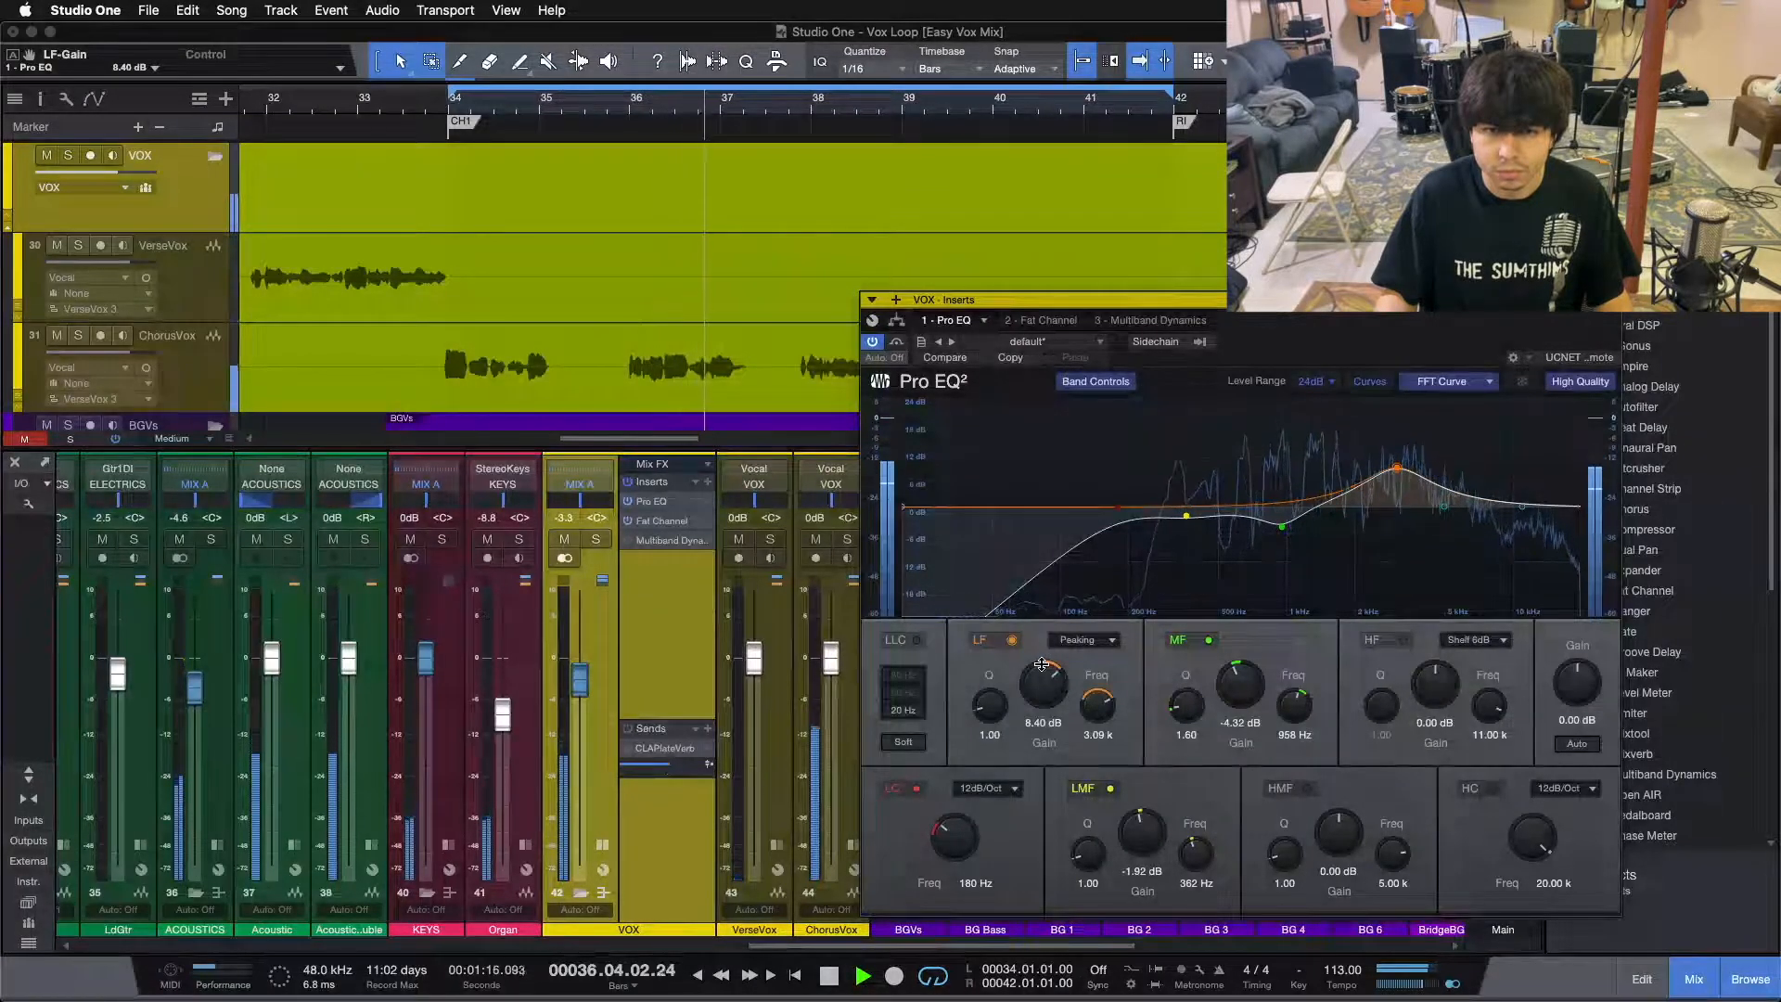
double_click(1043, 668)
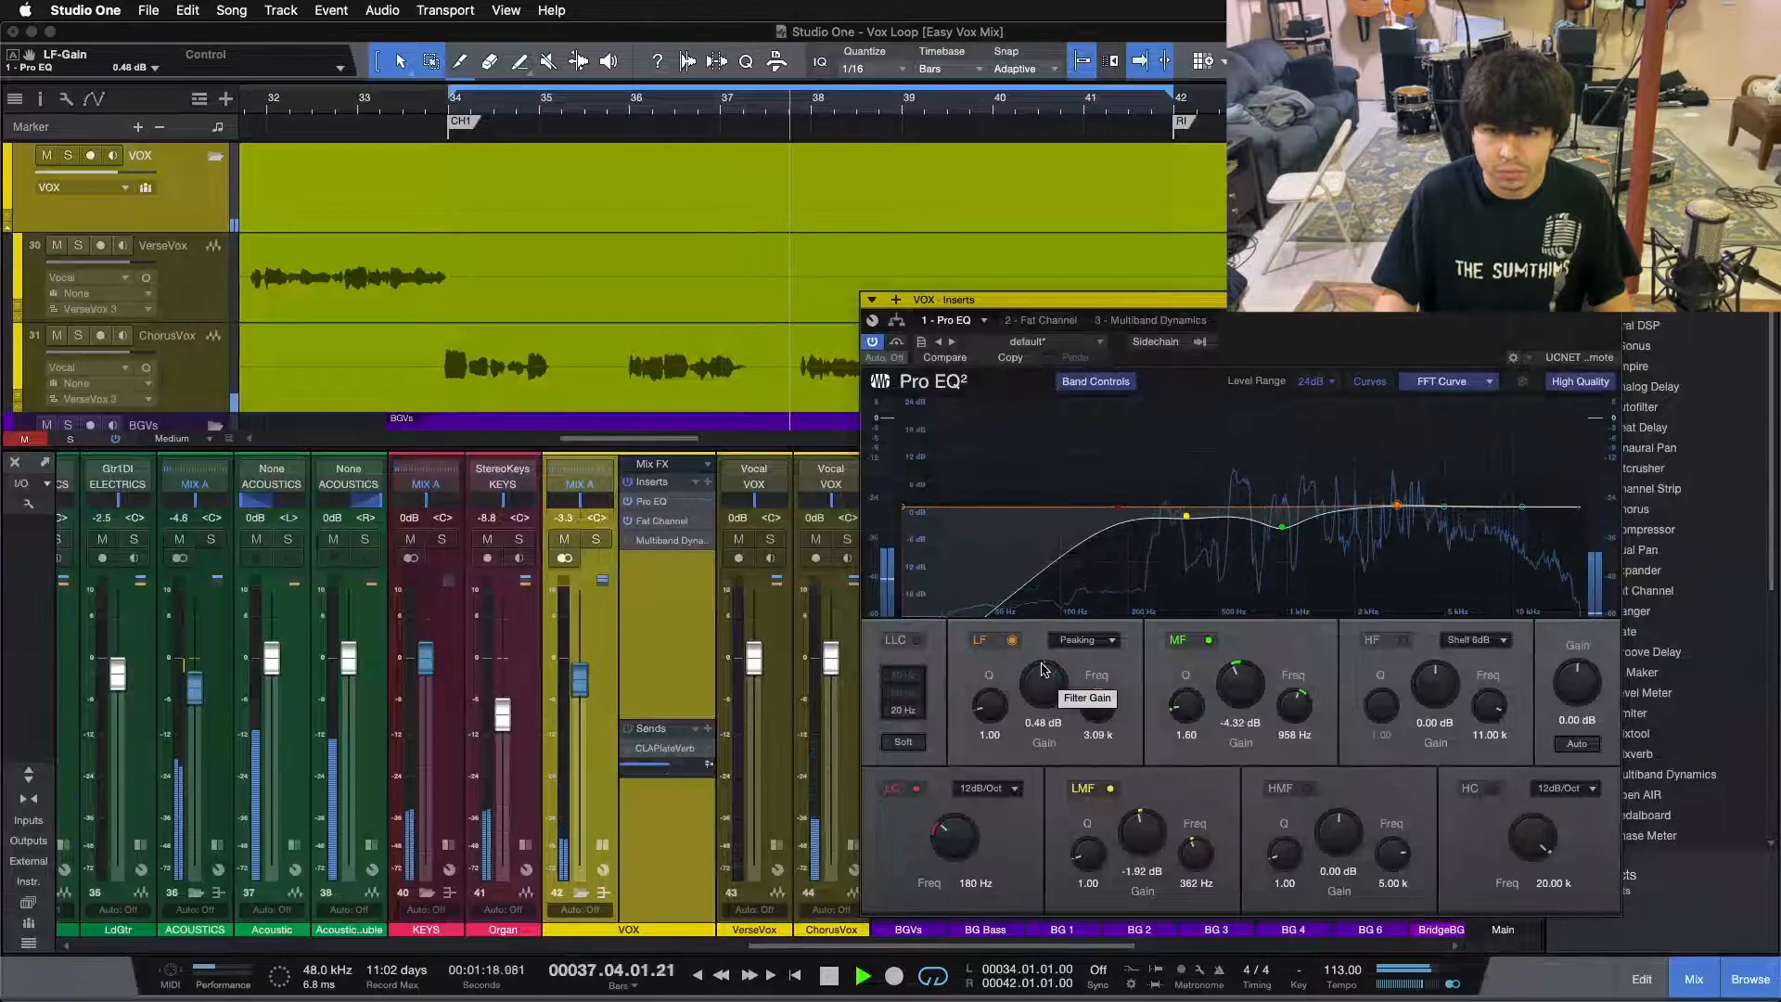
click(995, 642)
click(996, 642)
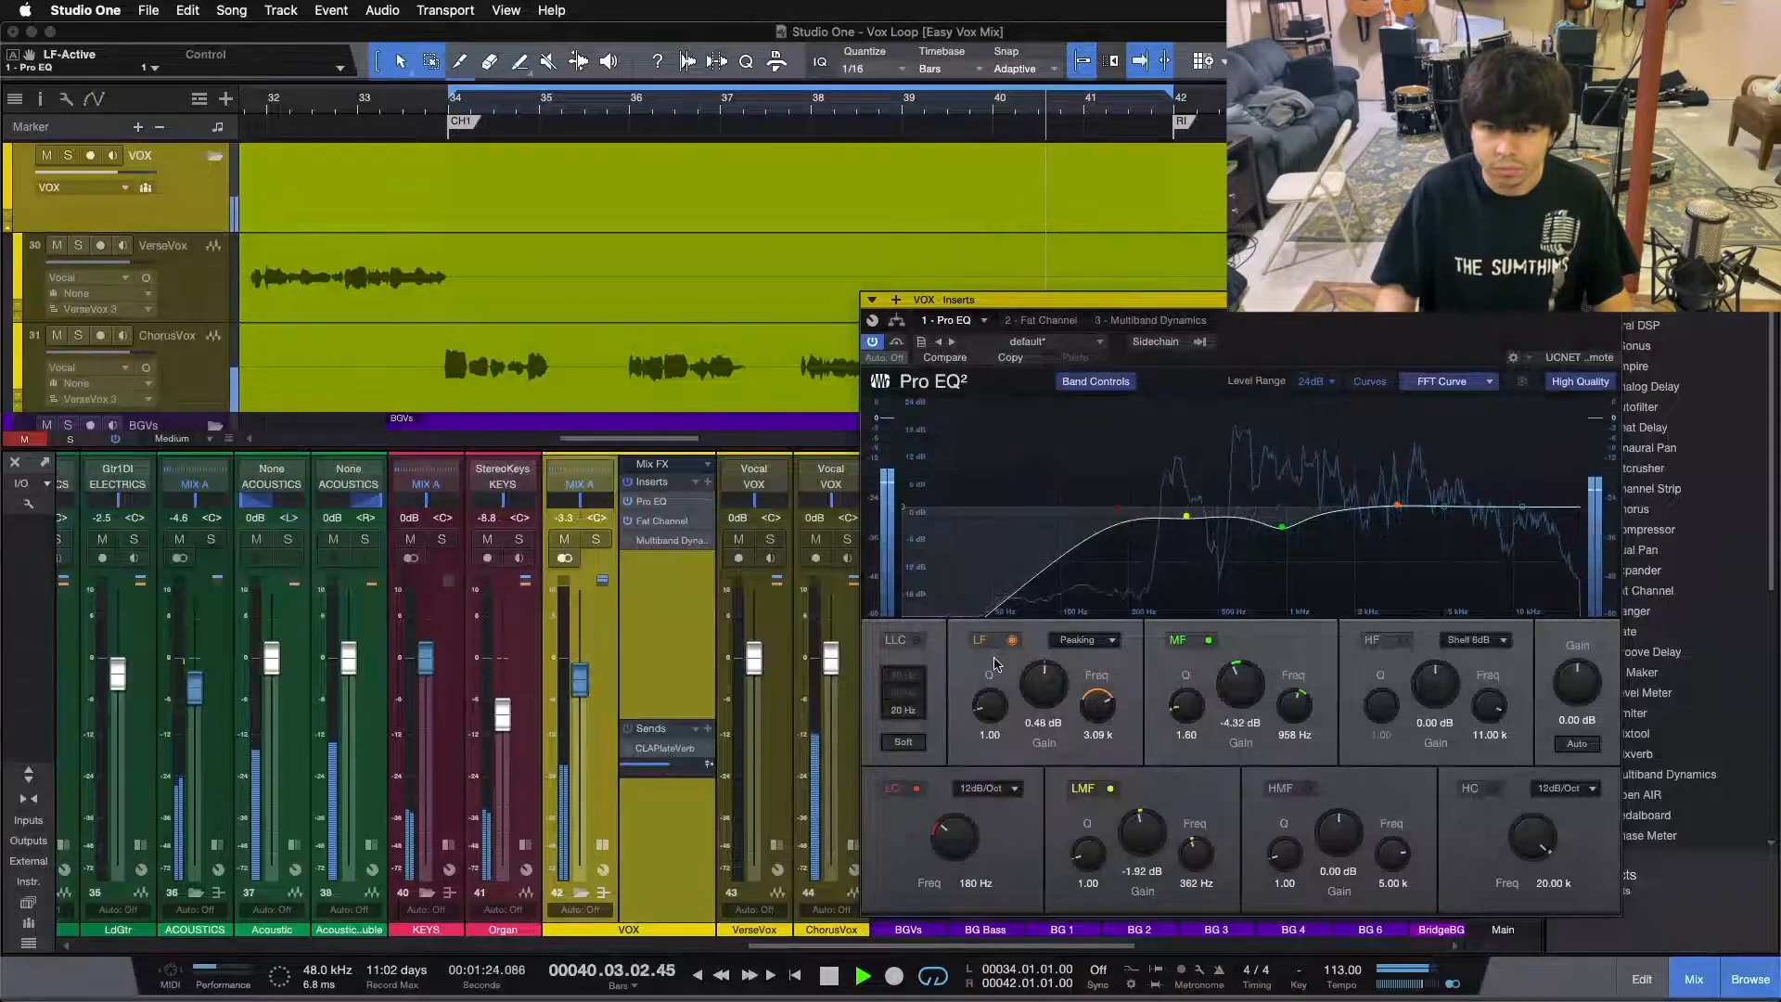
key(space)
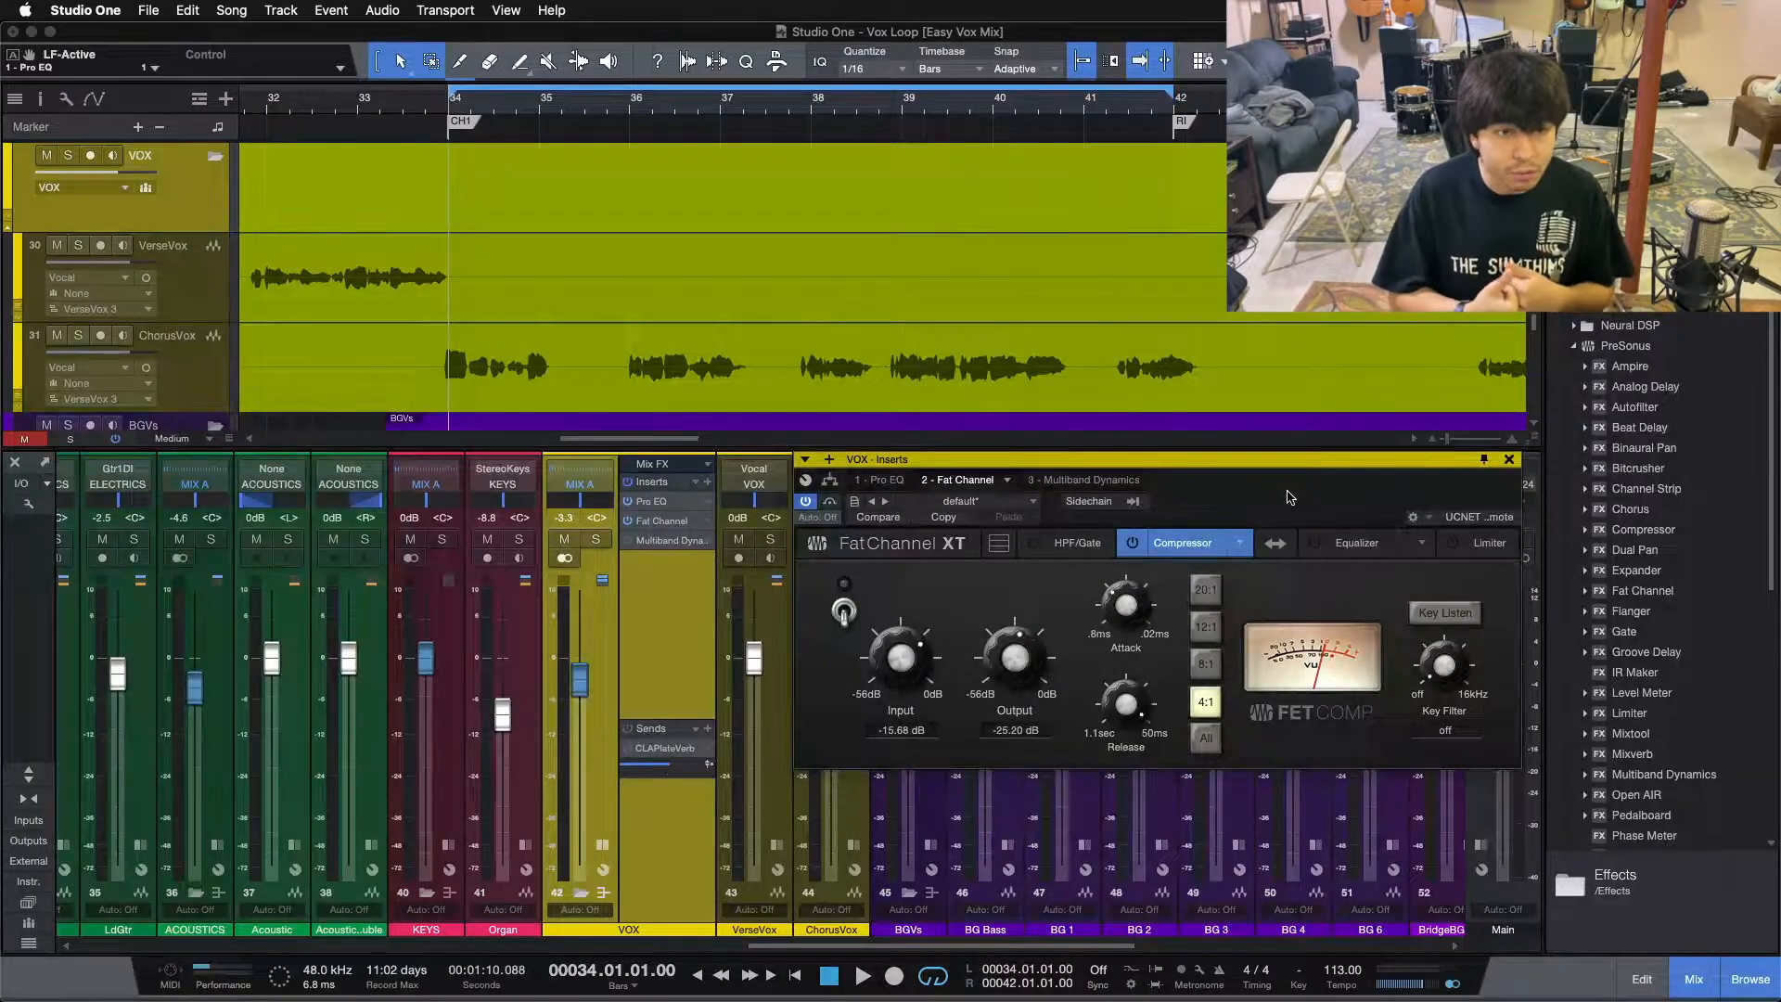
Step: Play the chorus with the Fat Channel's FET compressor off, enable it during playback to compare, and stop
mouse_move(1288, 497)
mouse_down()
mouse_move(1339, 532)
mouse_move(1260, 509)
mouse_move(1288, 499)
mouse_up()
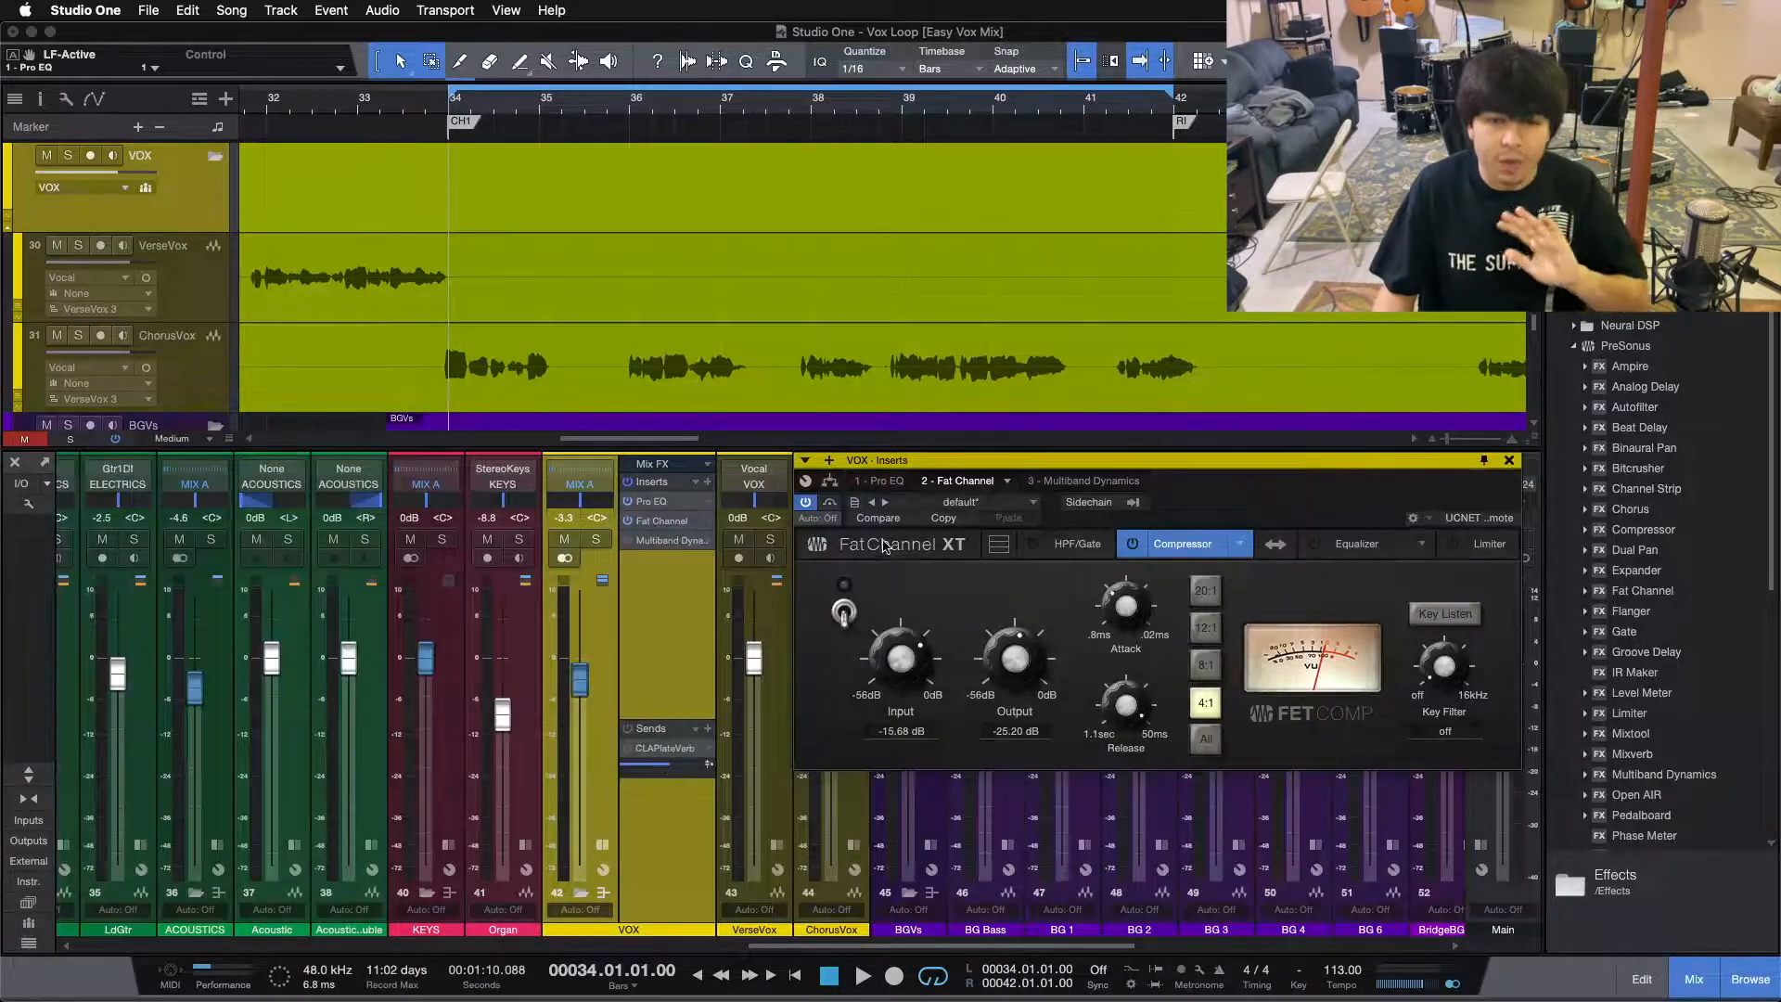
click(840, 616)
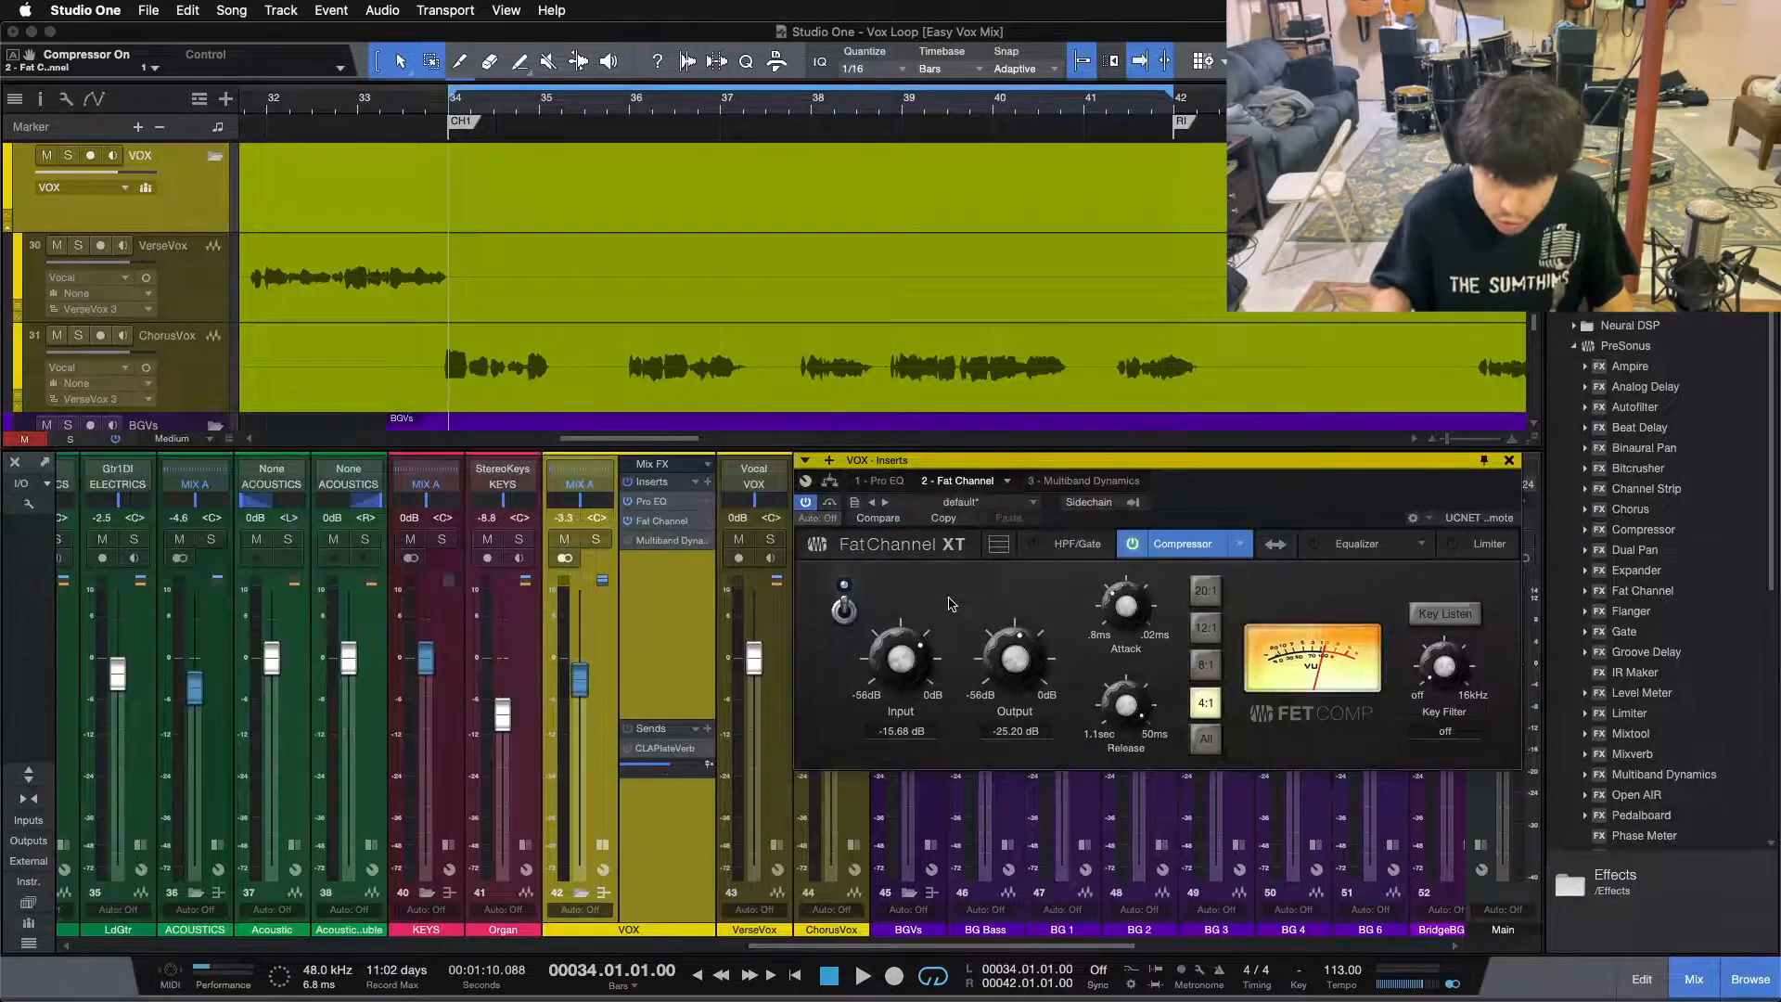
click(844, 610)
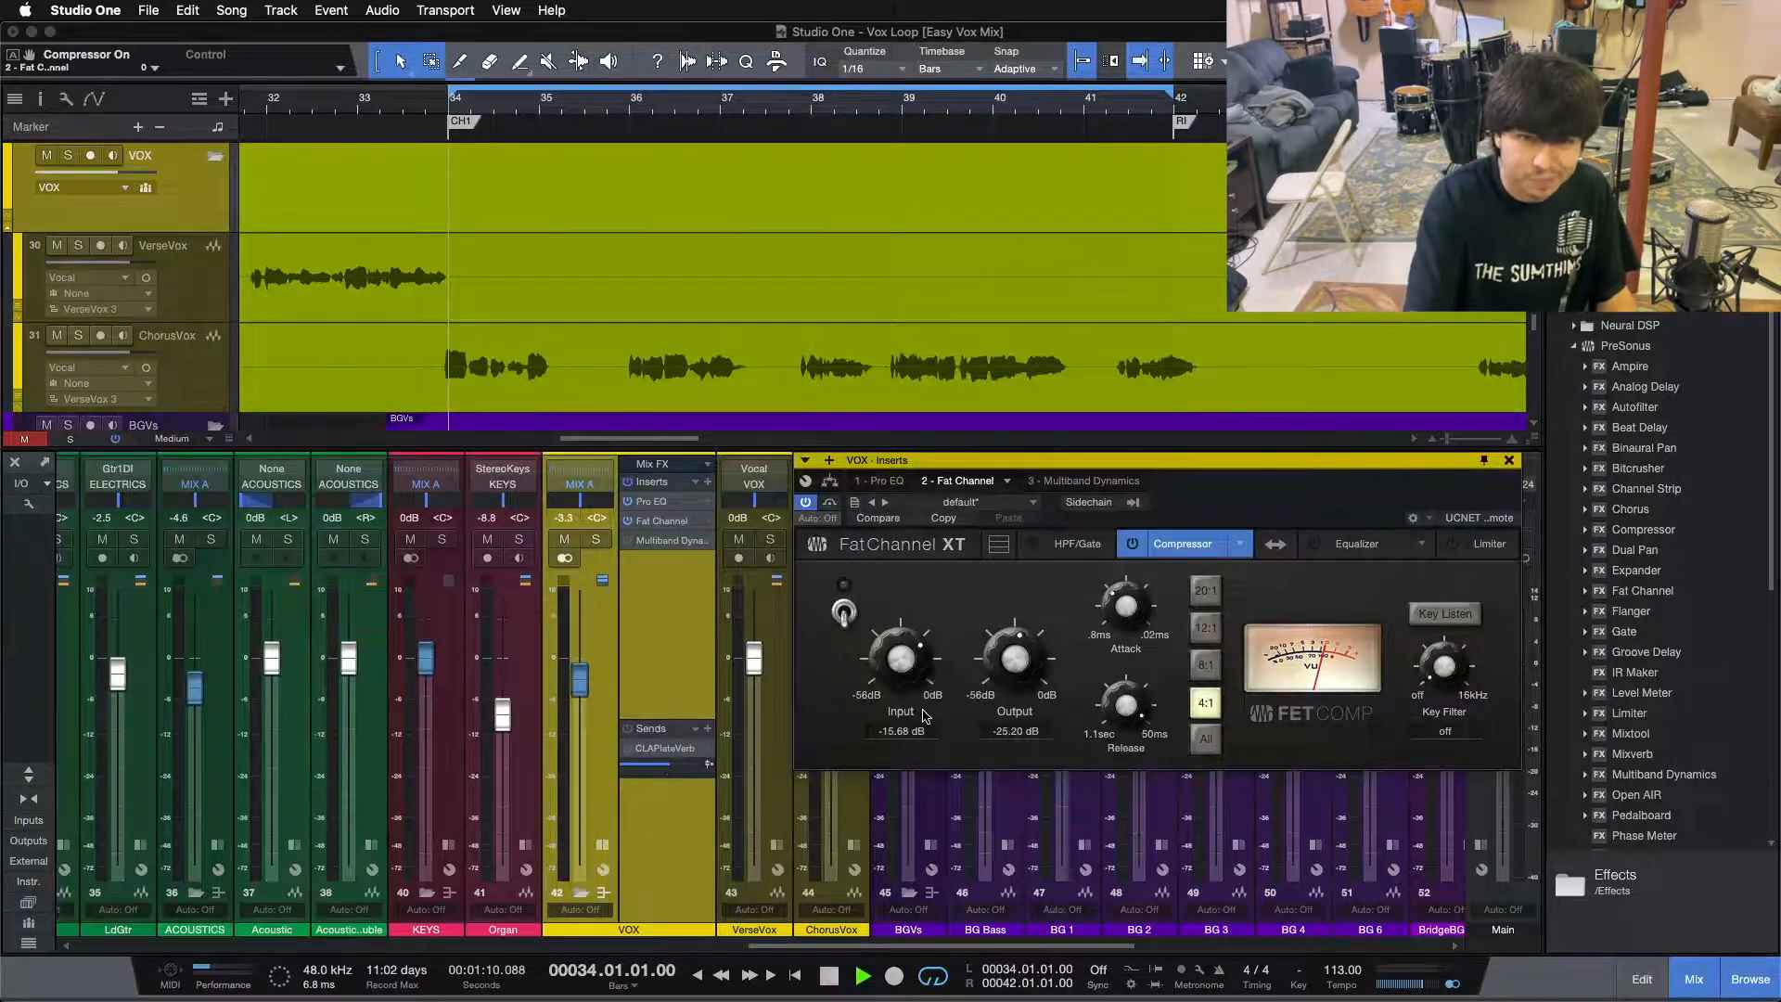
key(space)
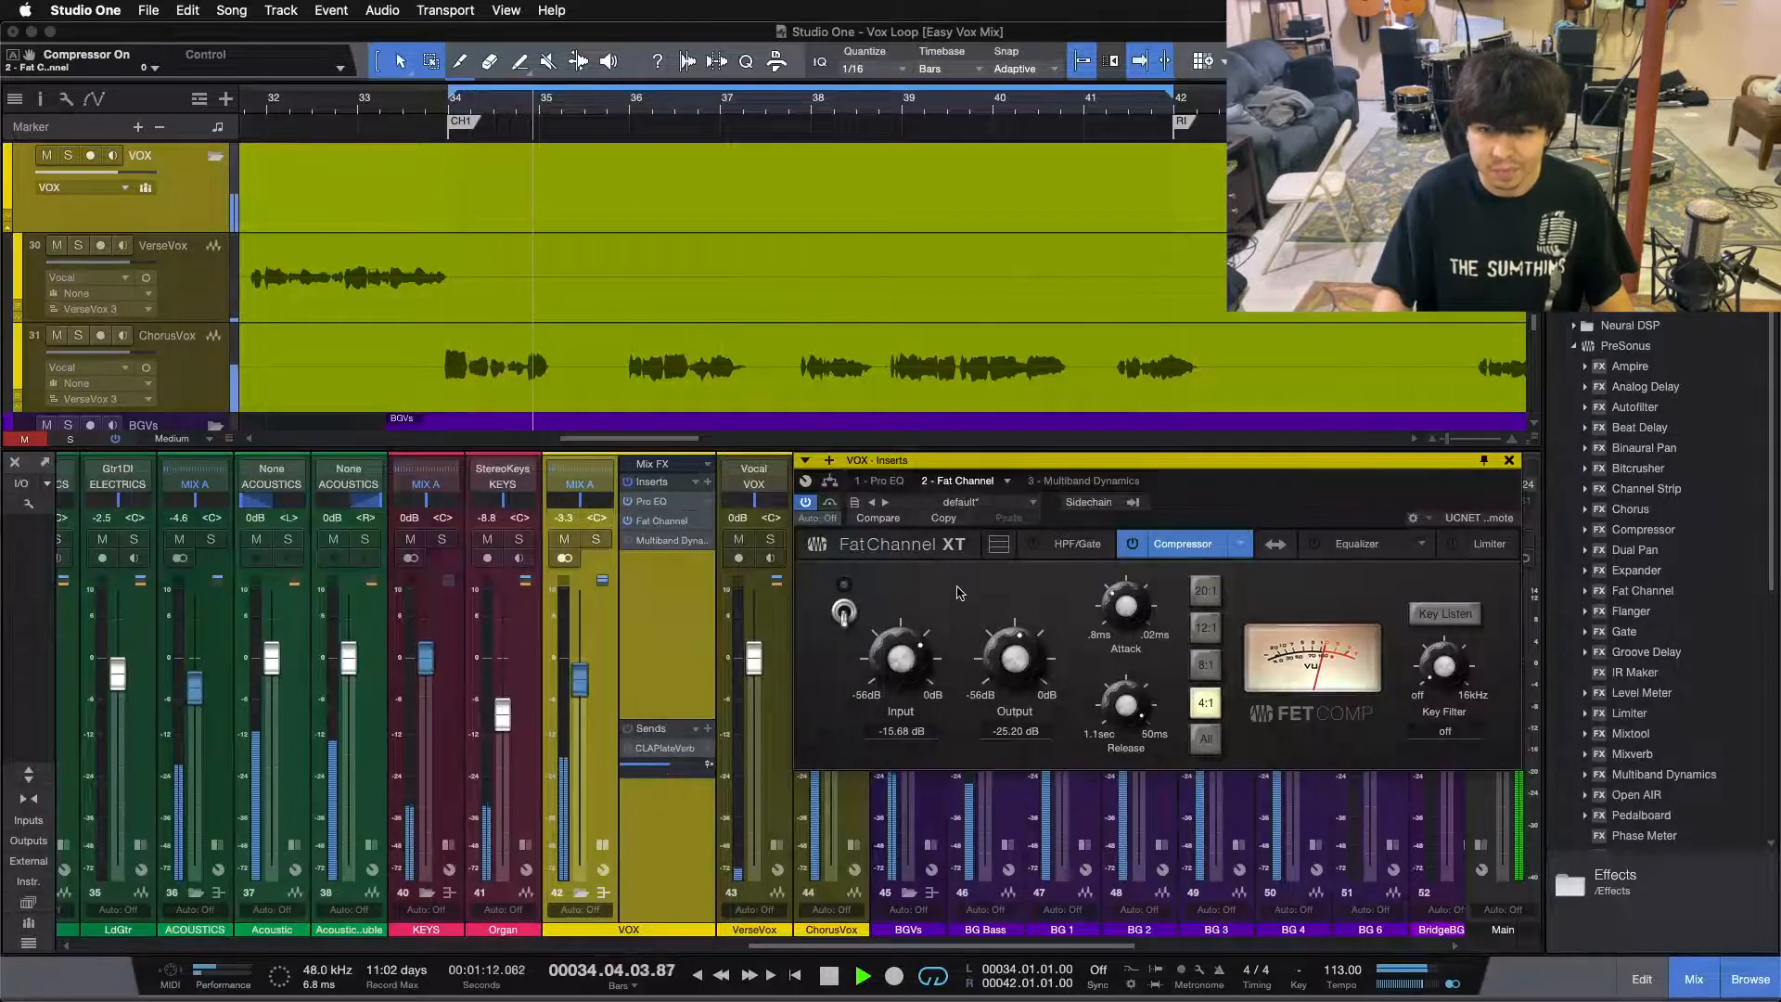
click(842, 611)
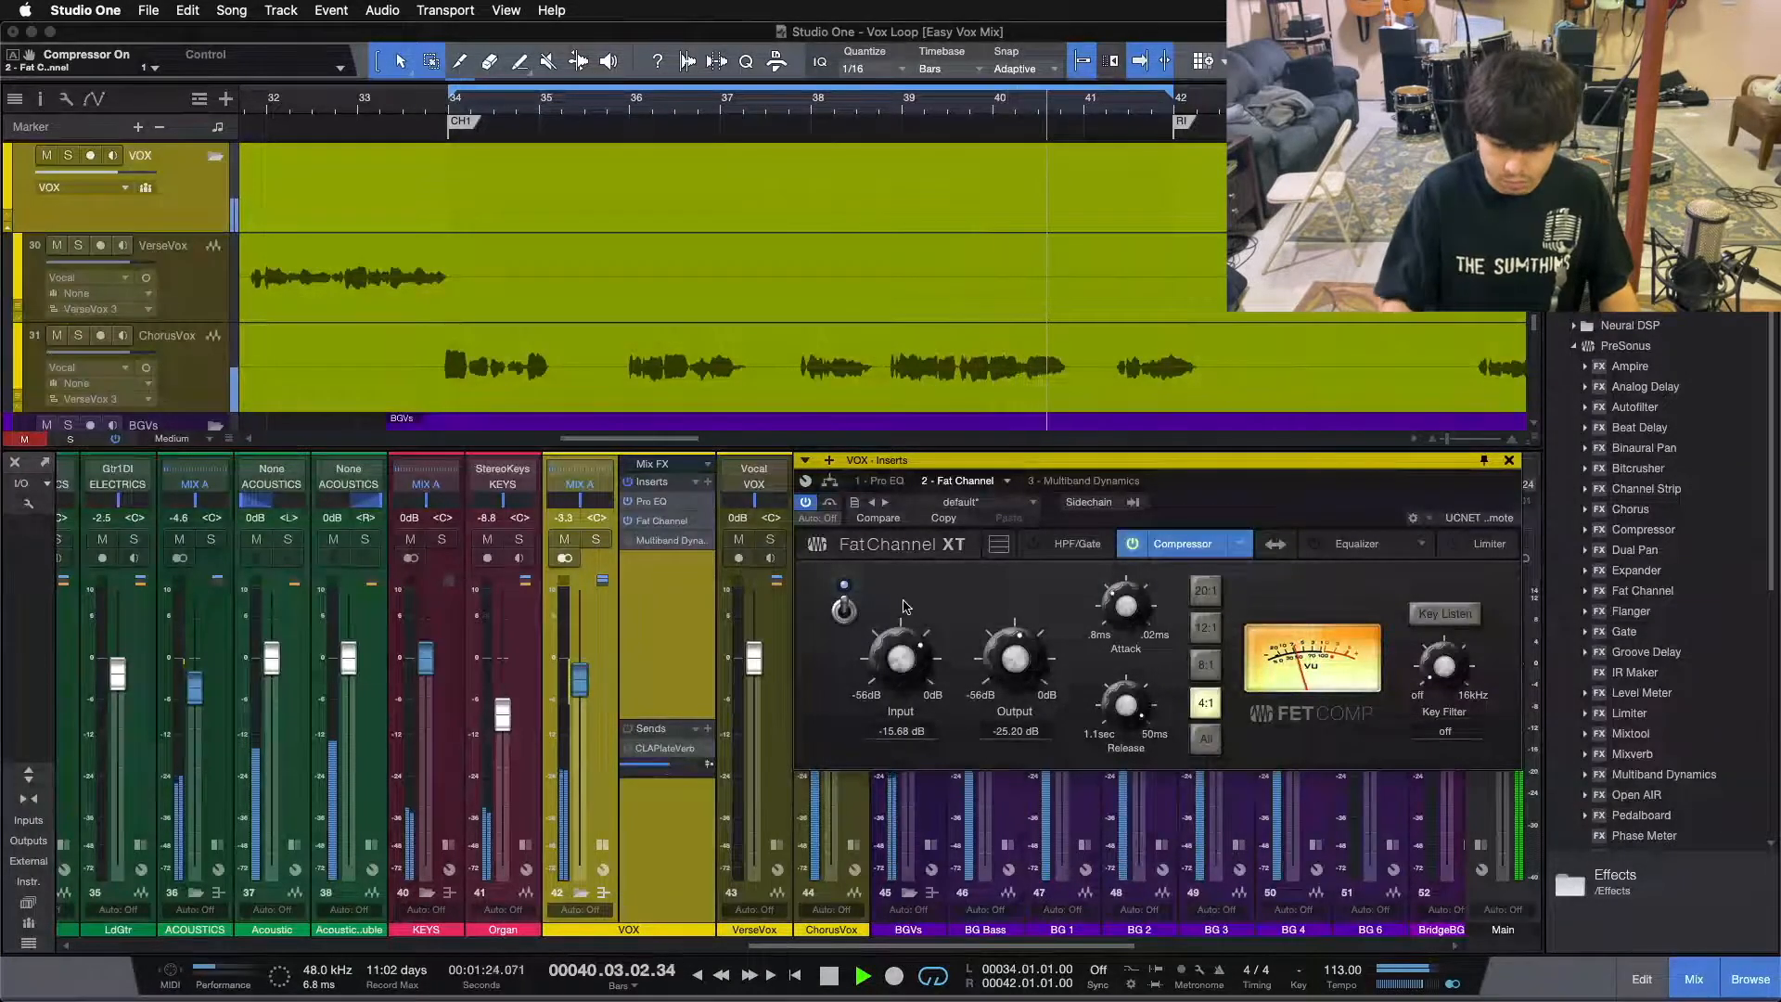
key(space)
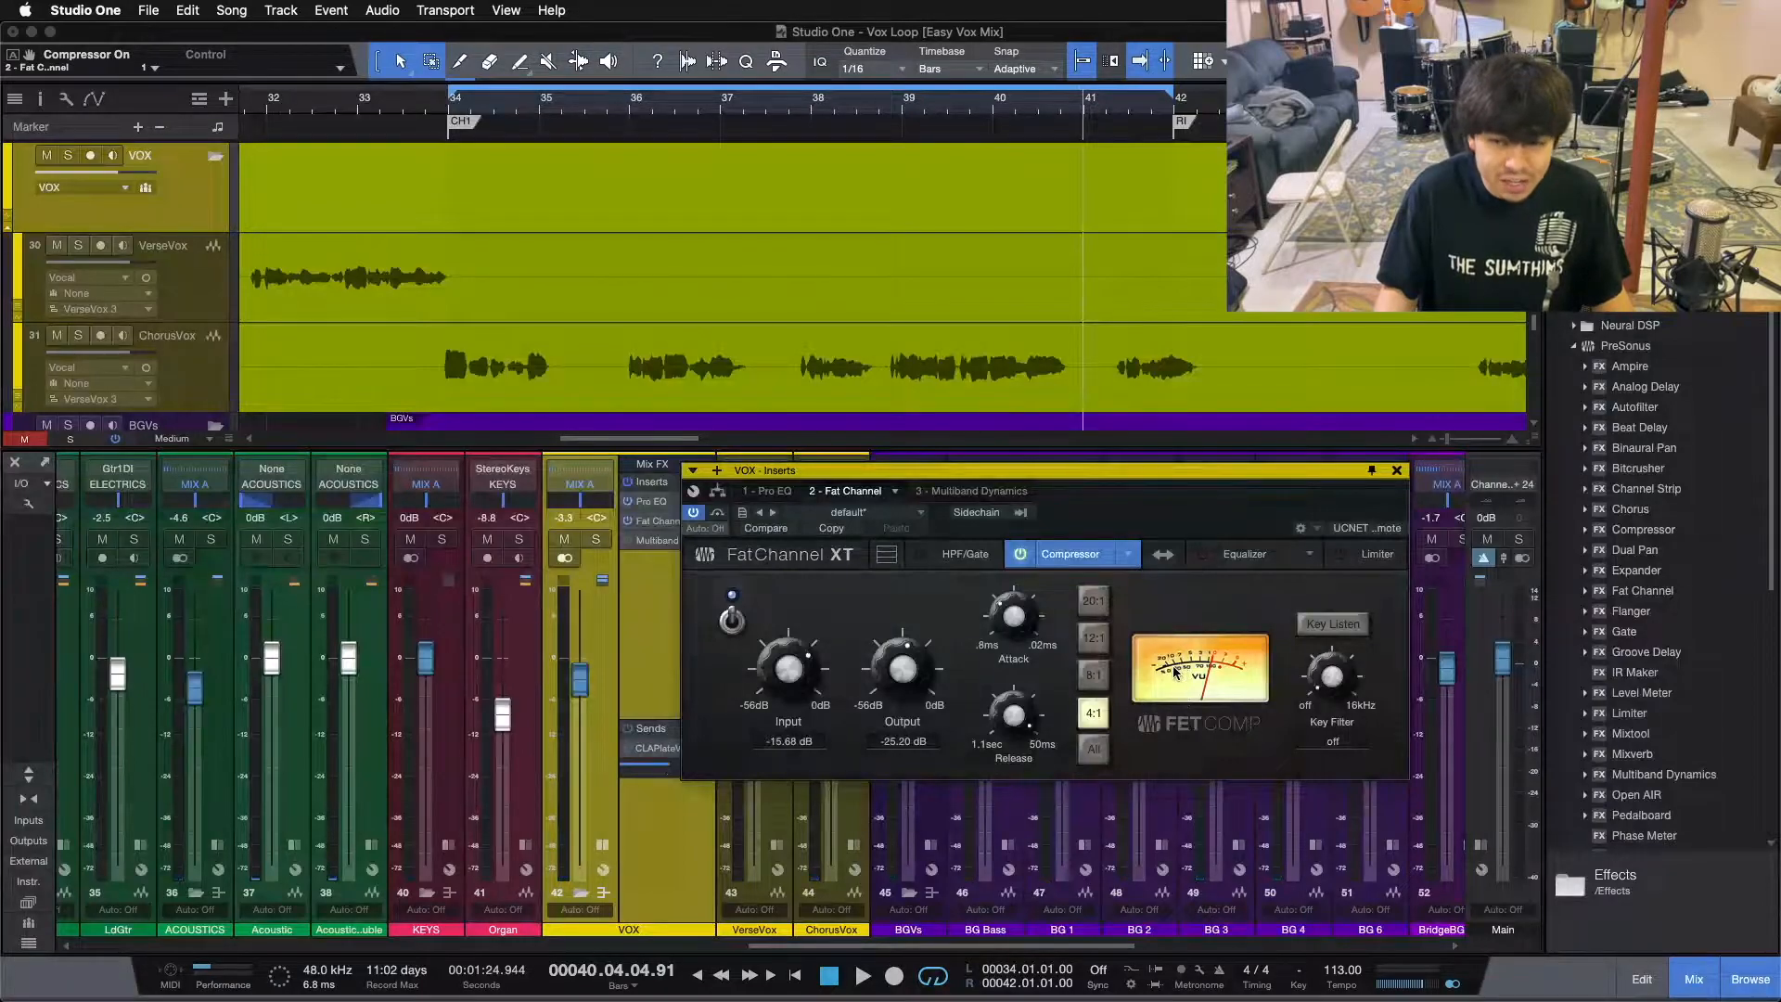
drag(1173, 514, 1282, 504)
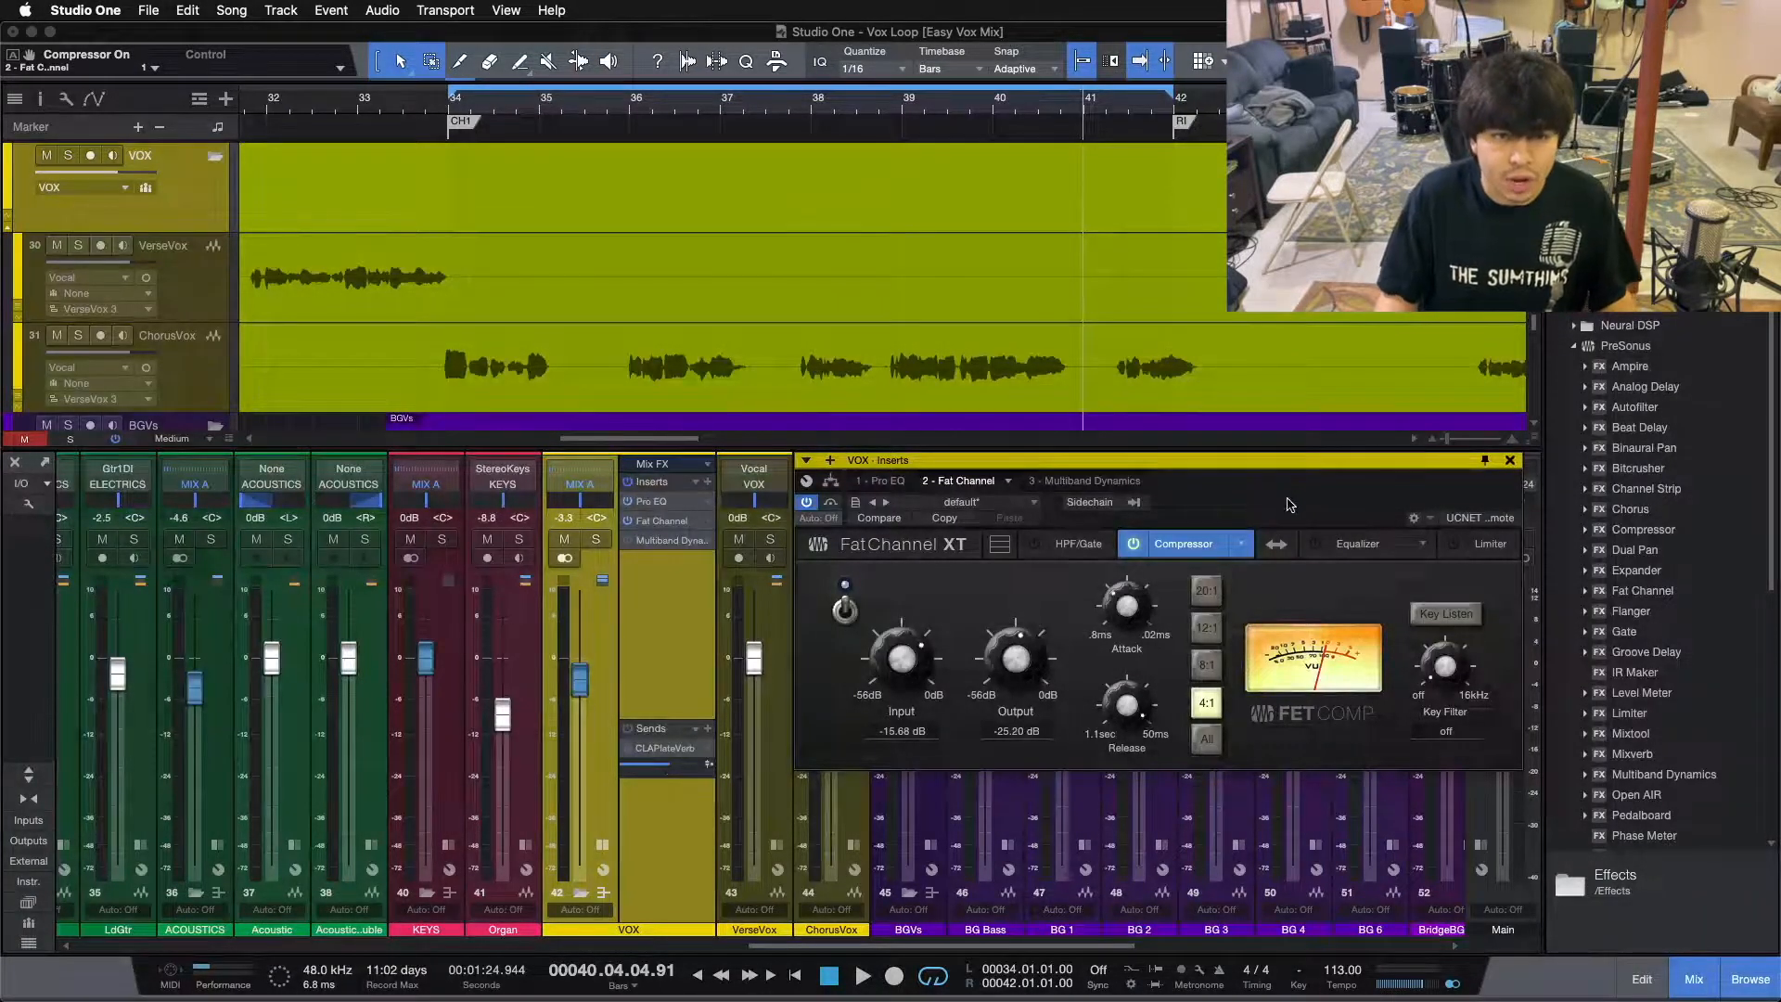
mouse_move(789, 948)
mouse_down()
mouse_move(675, 951)
mouse_move(1120, 923)
mouse_move(790, 928)
mouse_up()
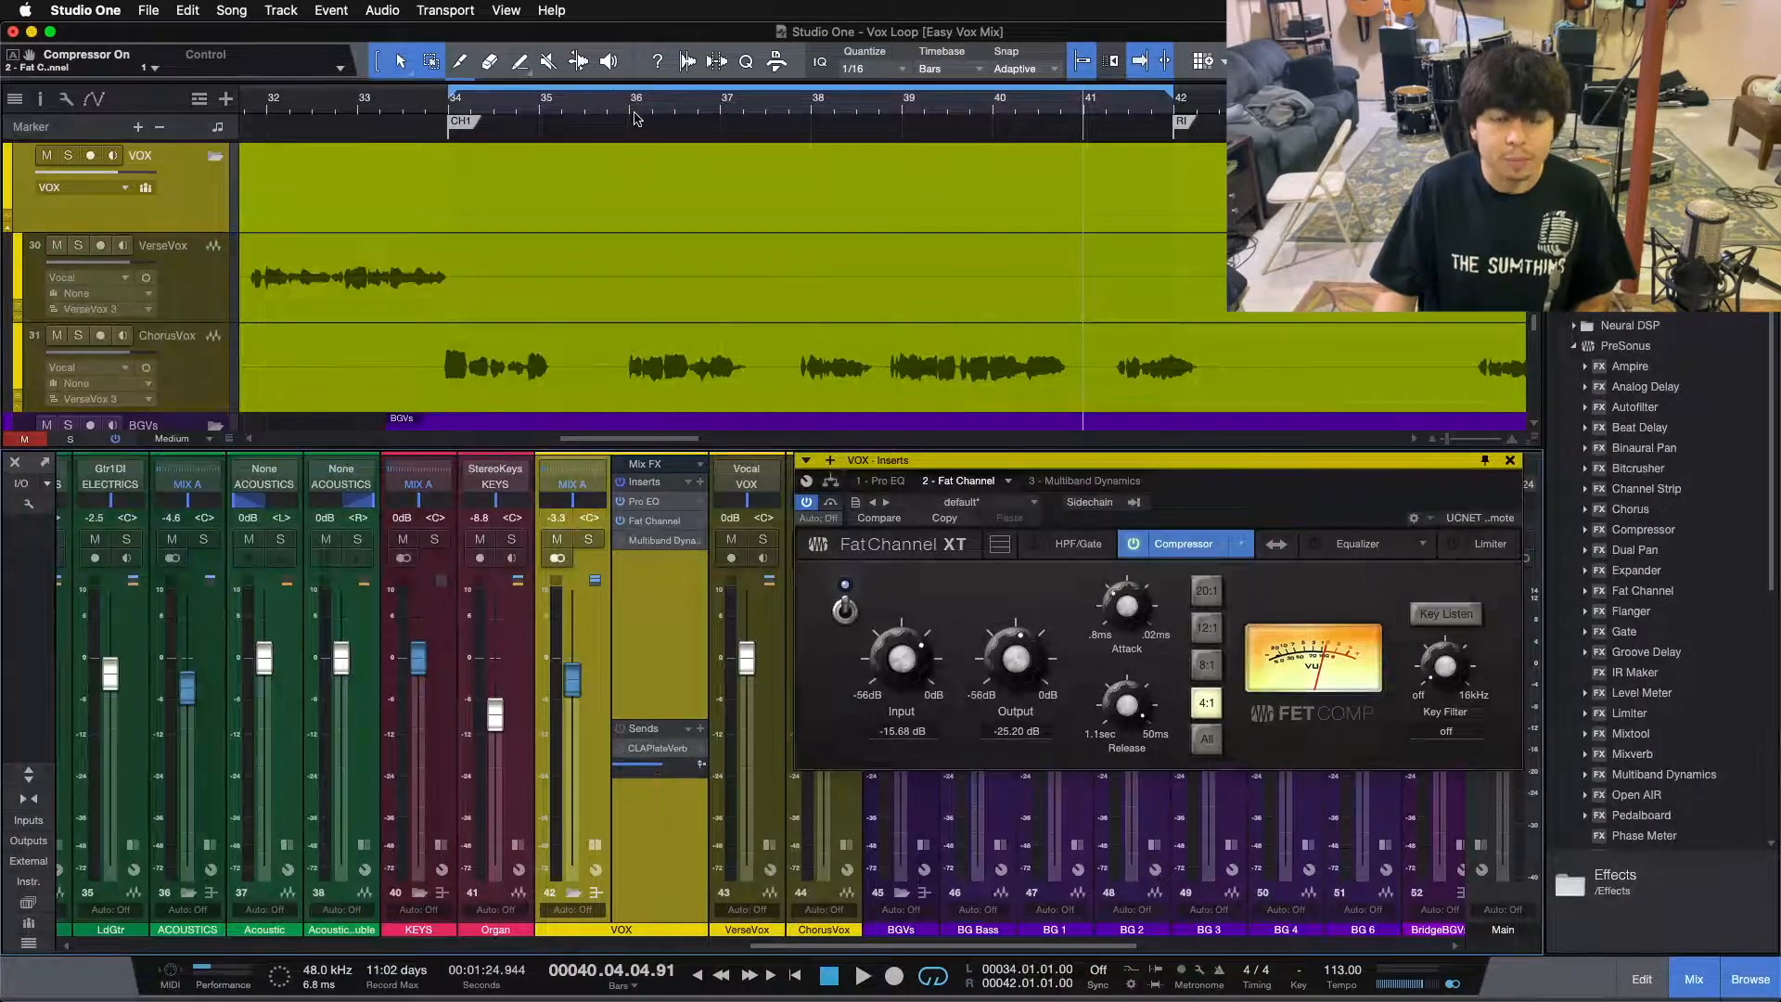
scroll(637, 121, down, 5)
scroll(861, 250, down, 3)
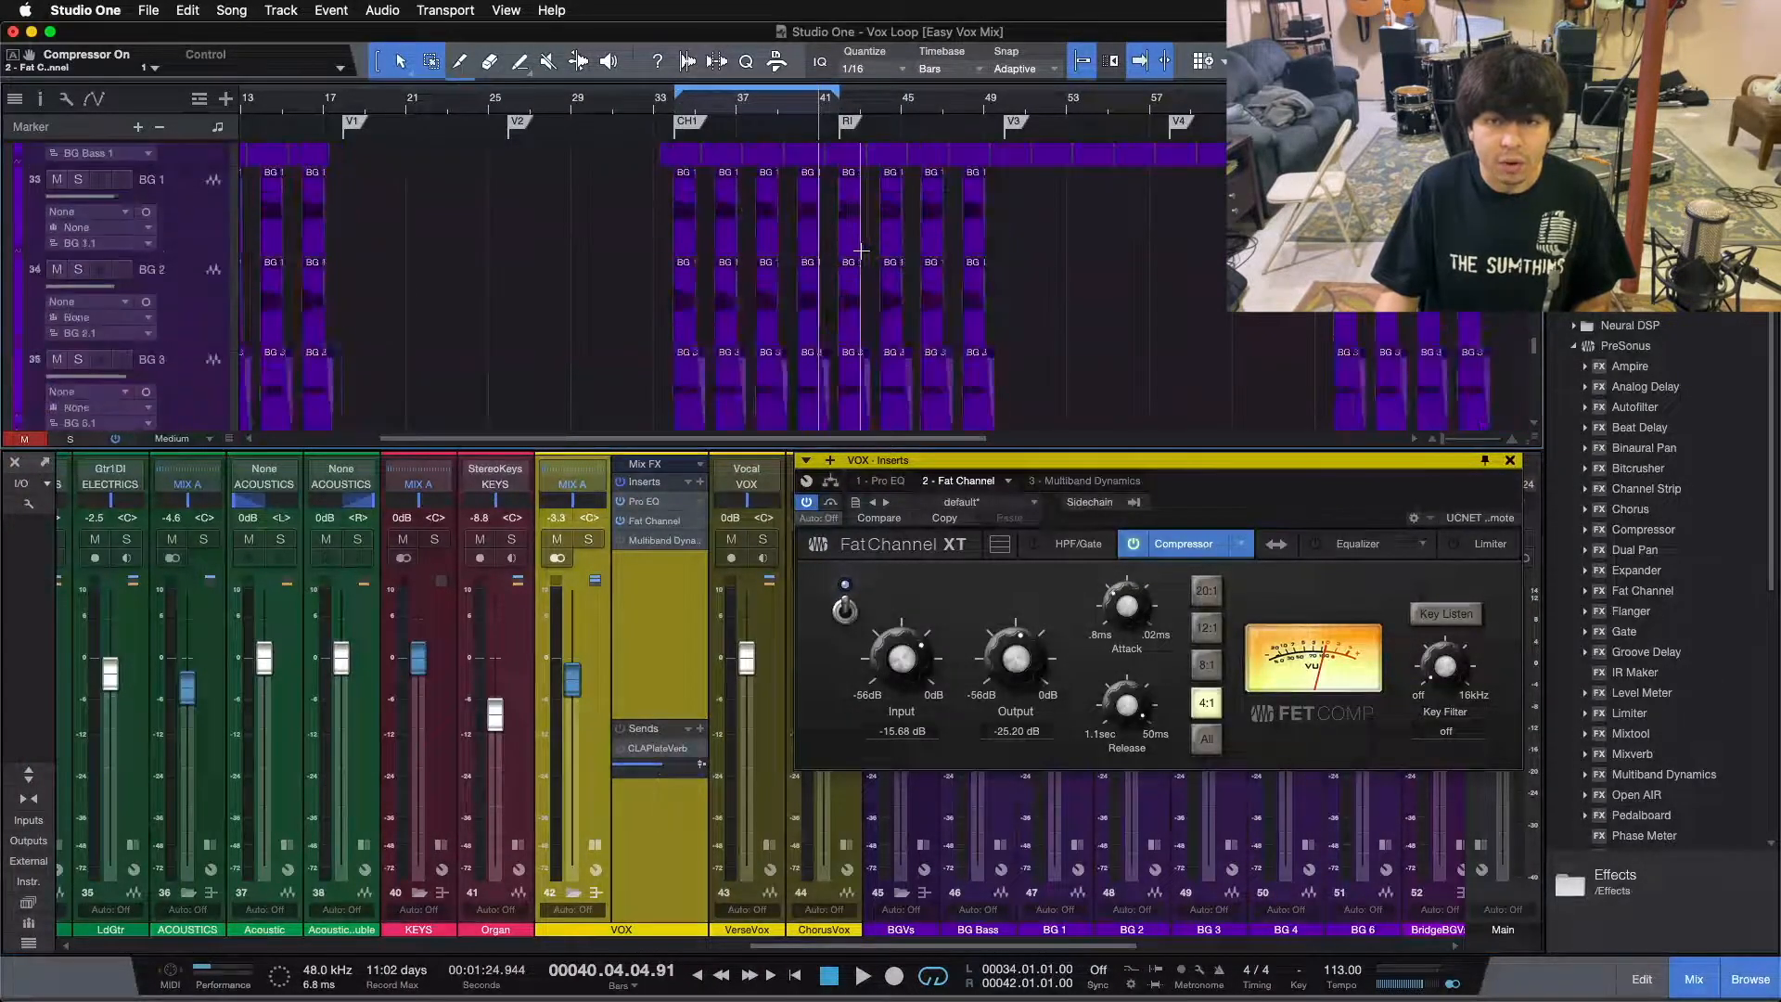
scroll(861, 250, up, 9)
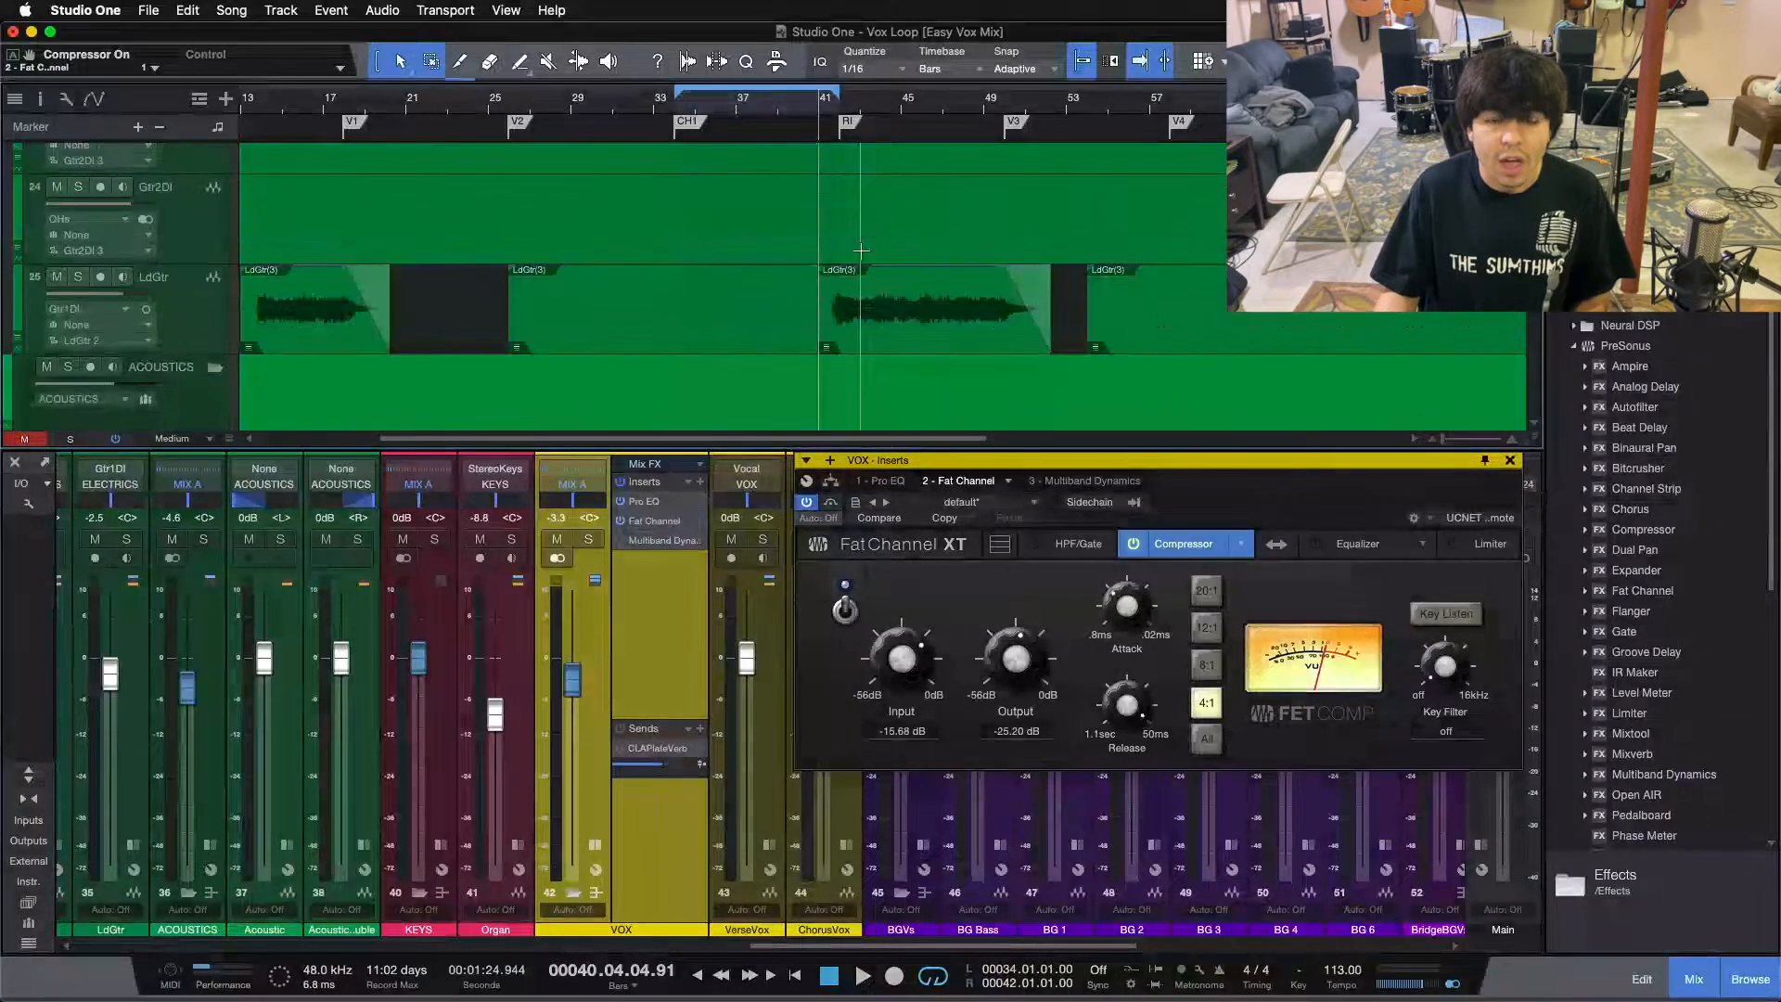
scroll(861, 250, down, 6)
scroll(742, 148, up, 5)
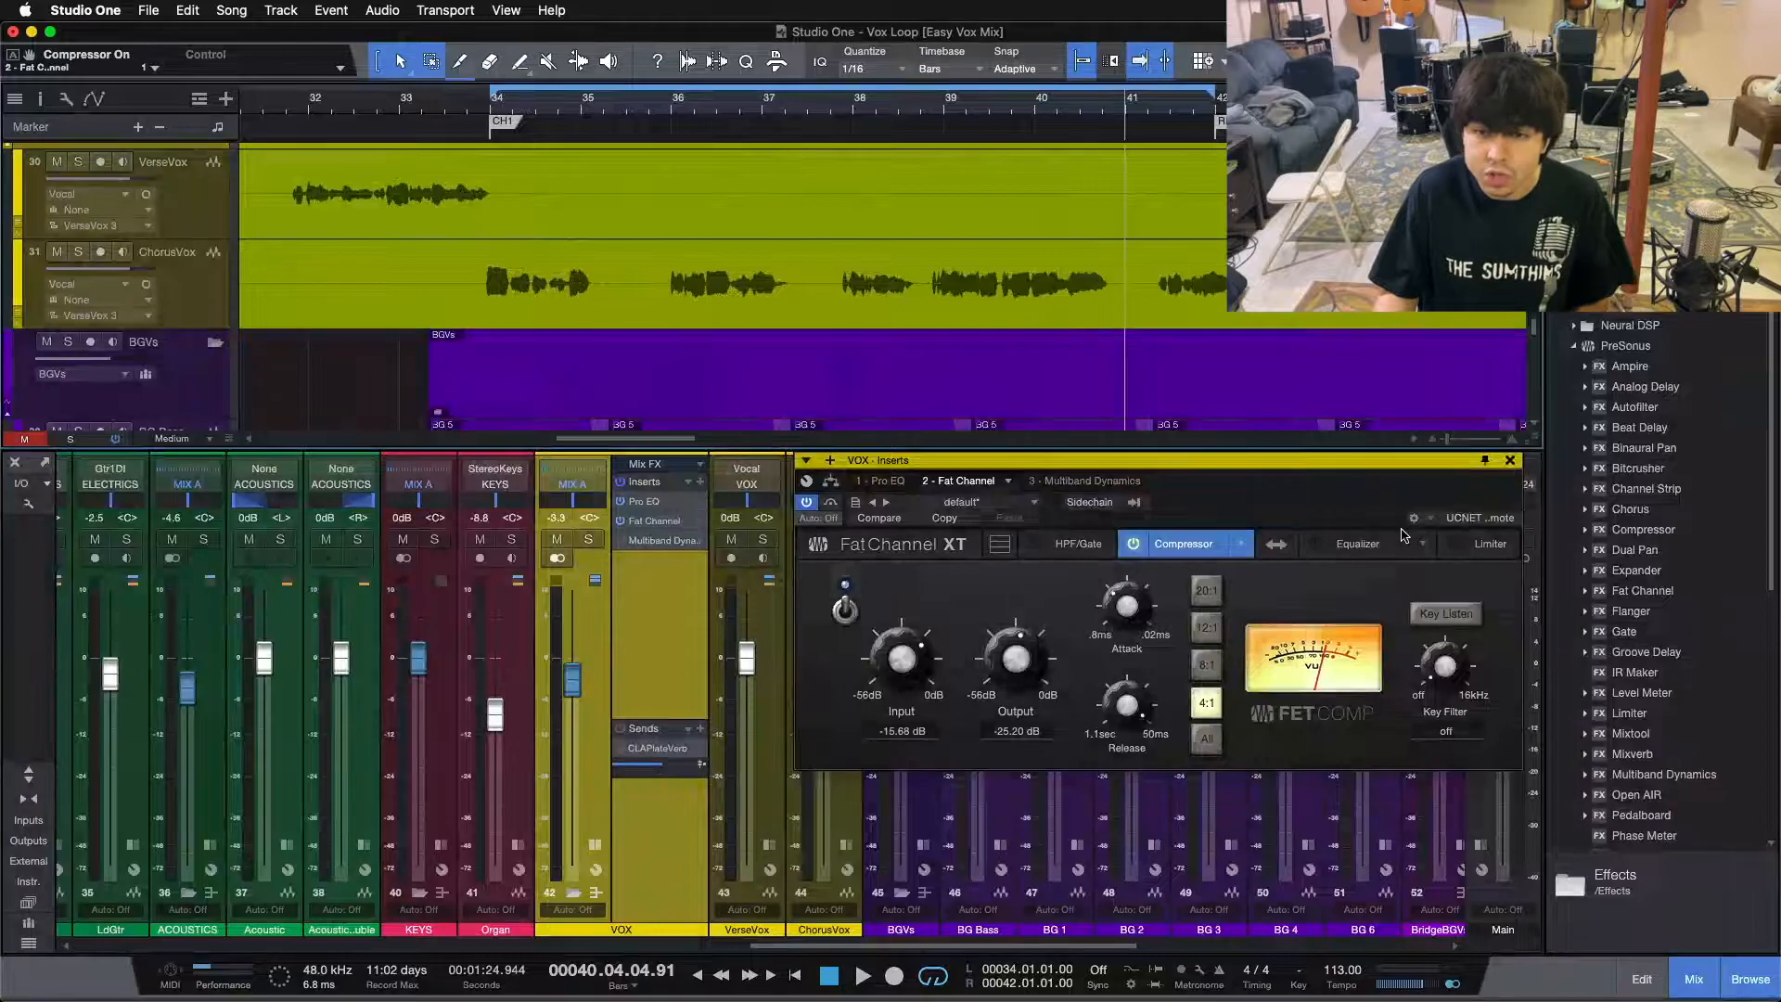
mouse_move(1270, 504)
mouse_down()
mouse_move(1272, 568)
mouse_move(1256, 503)
mouse_up()
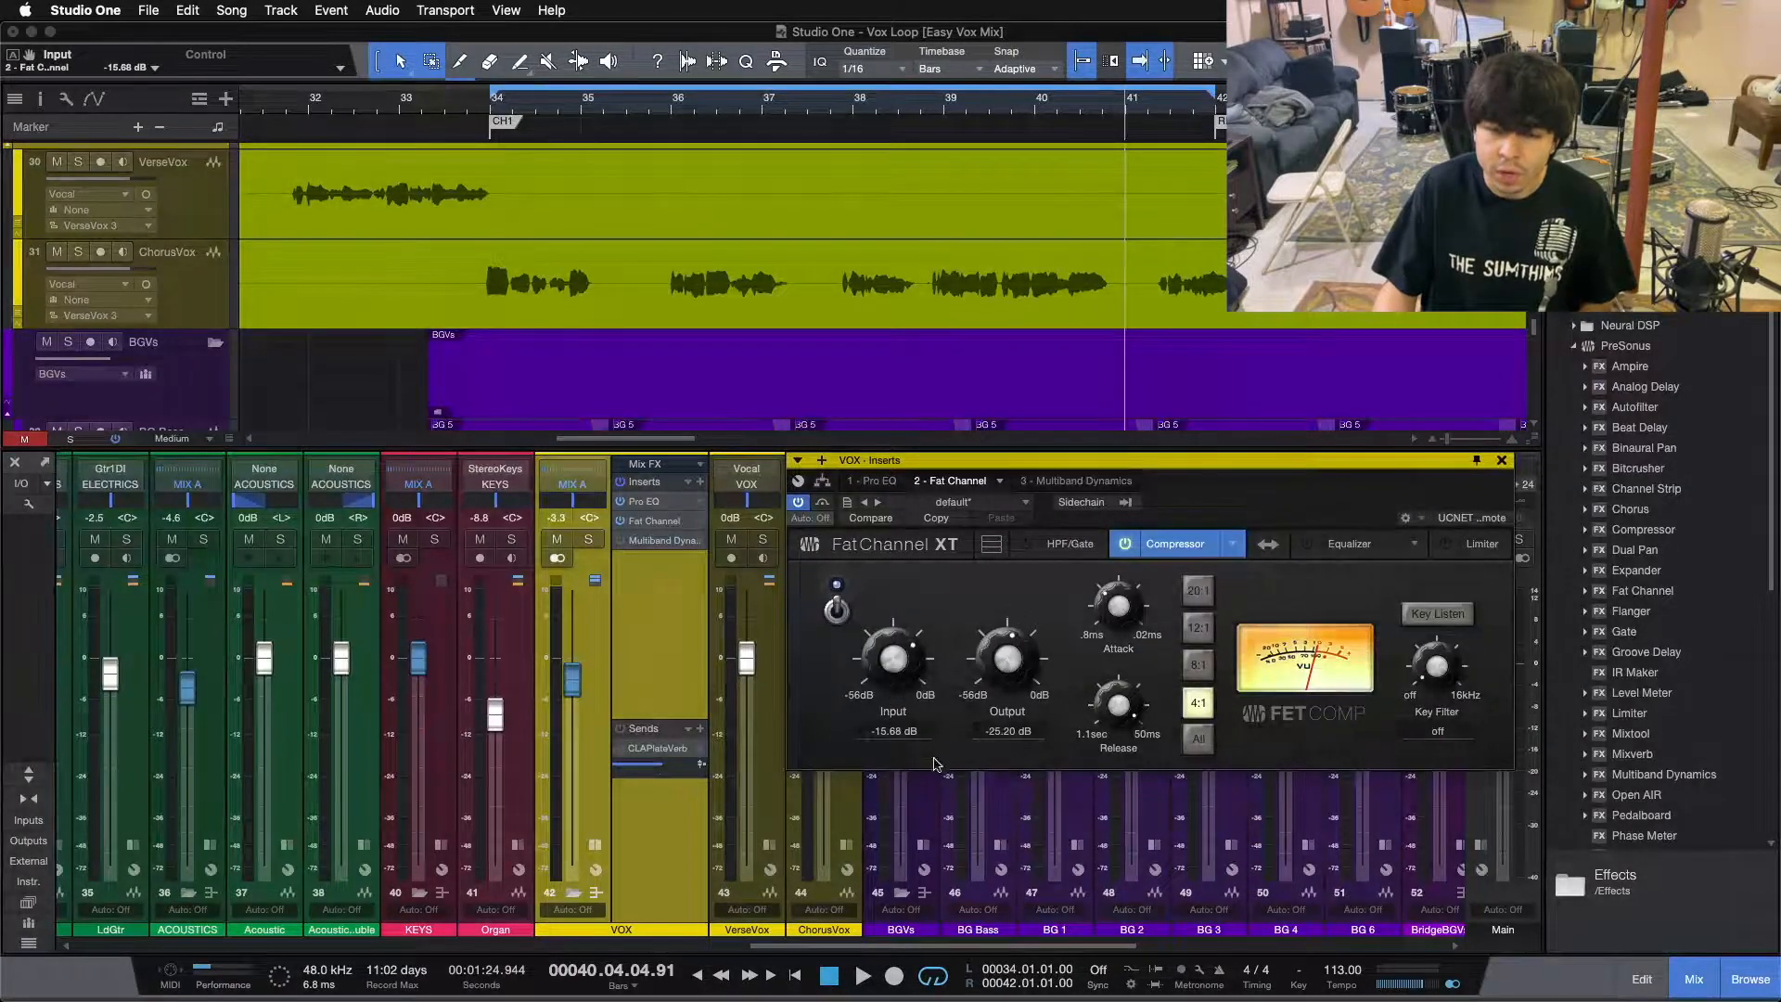
mouse_move(1229, 511)
mouse_down()
mouse_move(1248, 585)
mouse_move(1237, 503)
mouse_up()
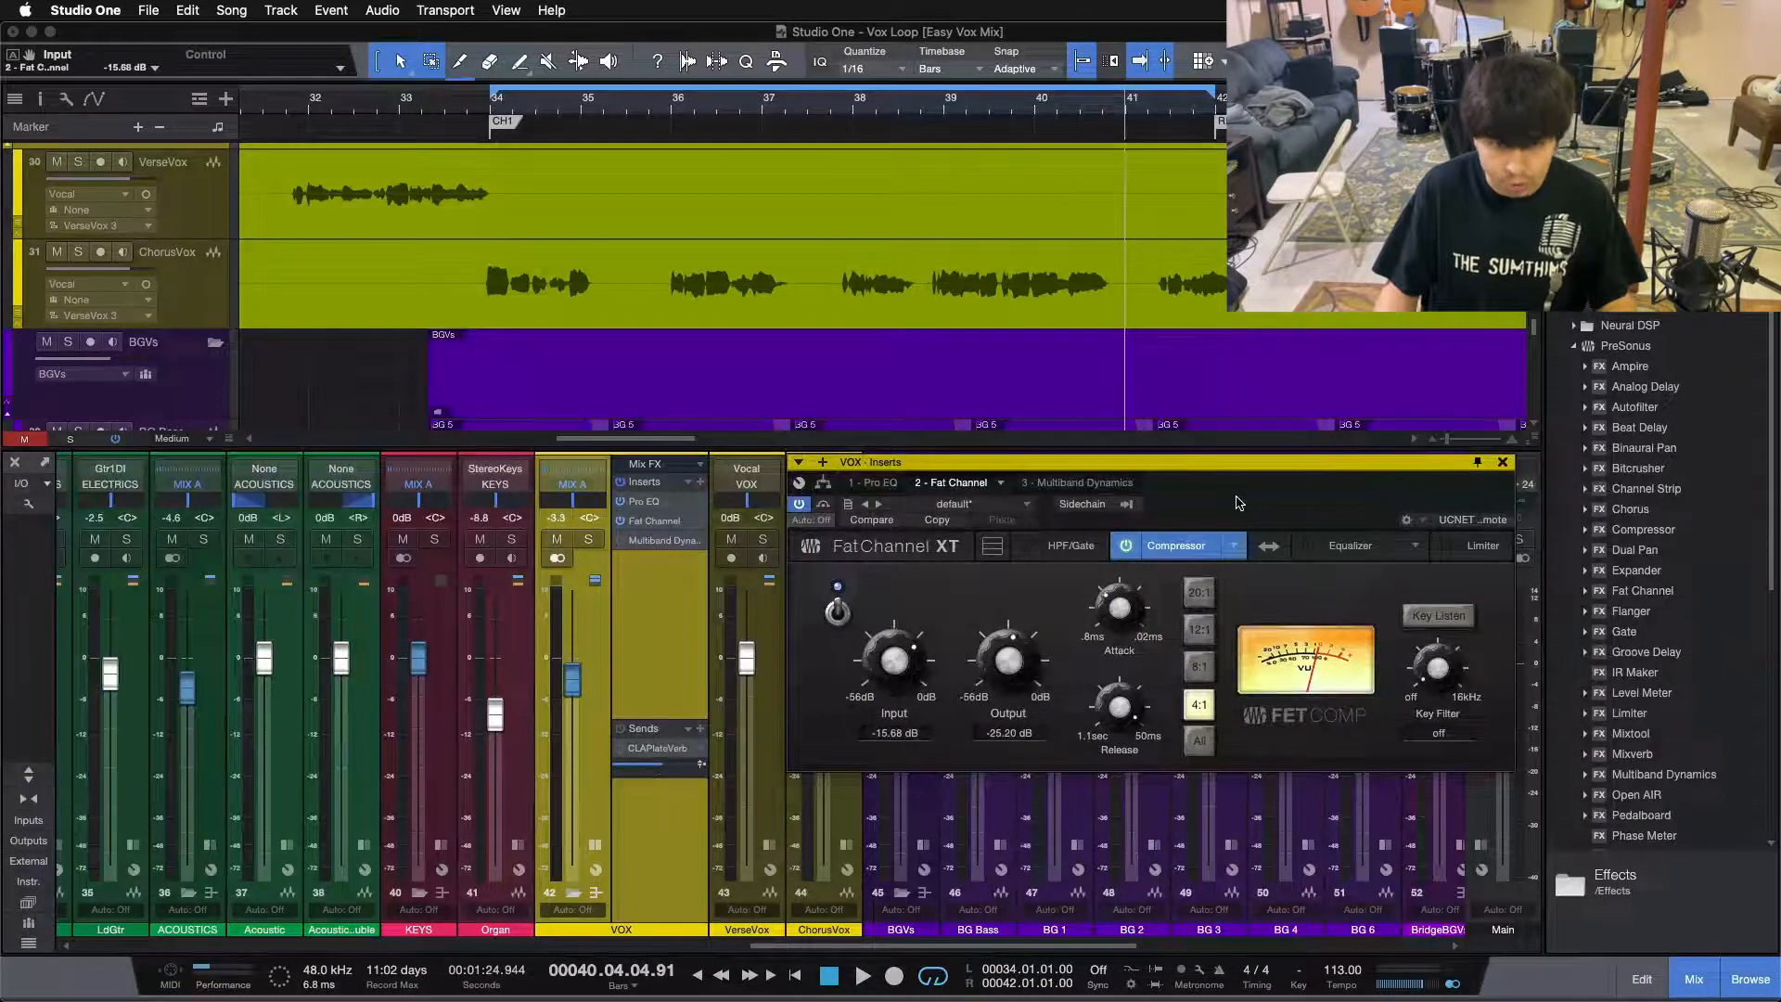
Step: Bypass the VOX Fat Channel and play the chorus from bar 34, comparing the vocal with the plug-in off and on
drag(1236, 503, 1252, 551)
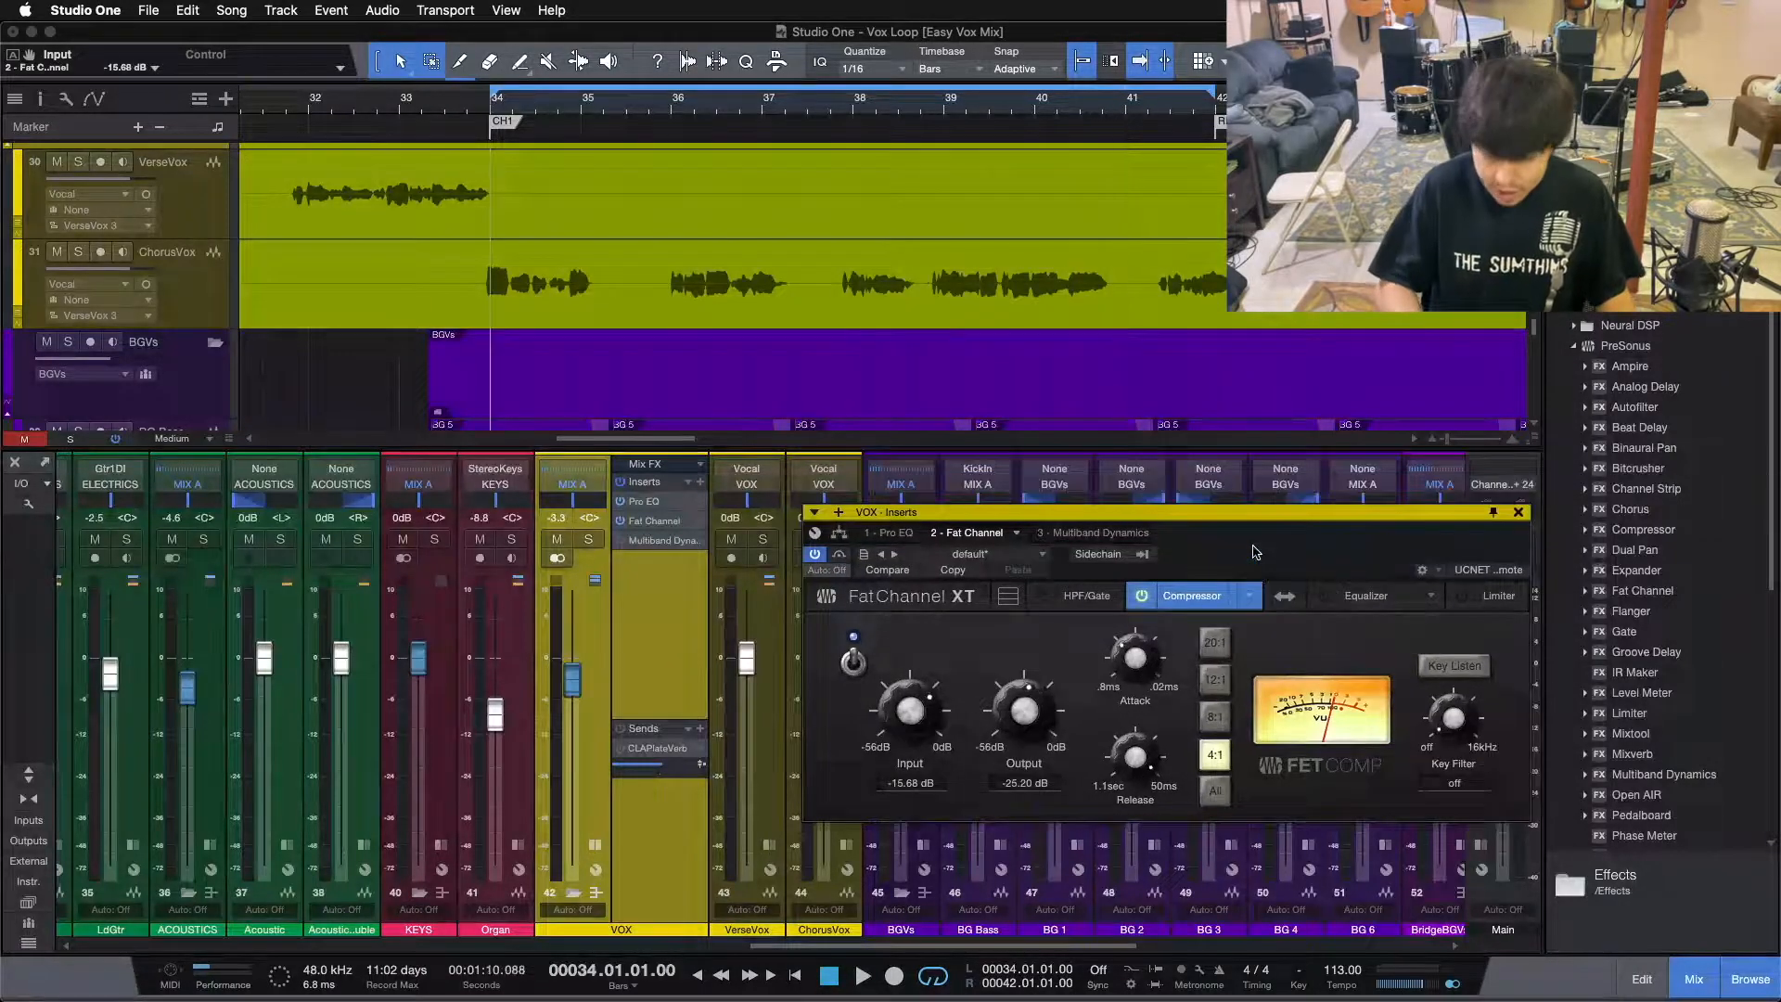
click(813, 554)
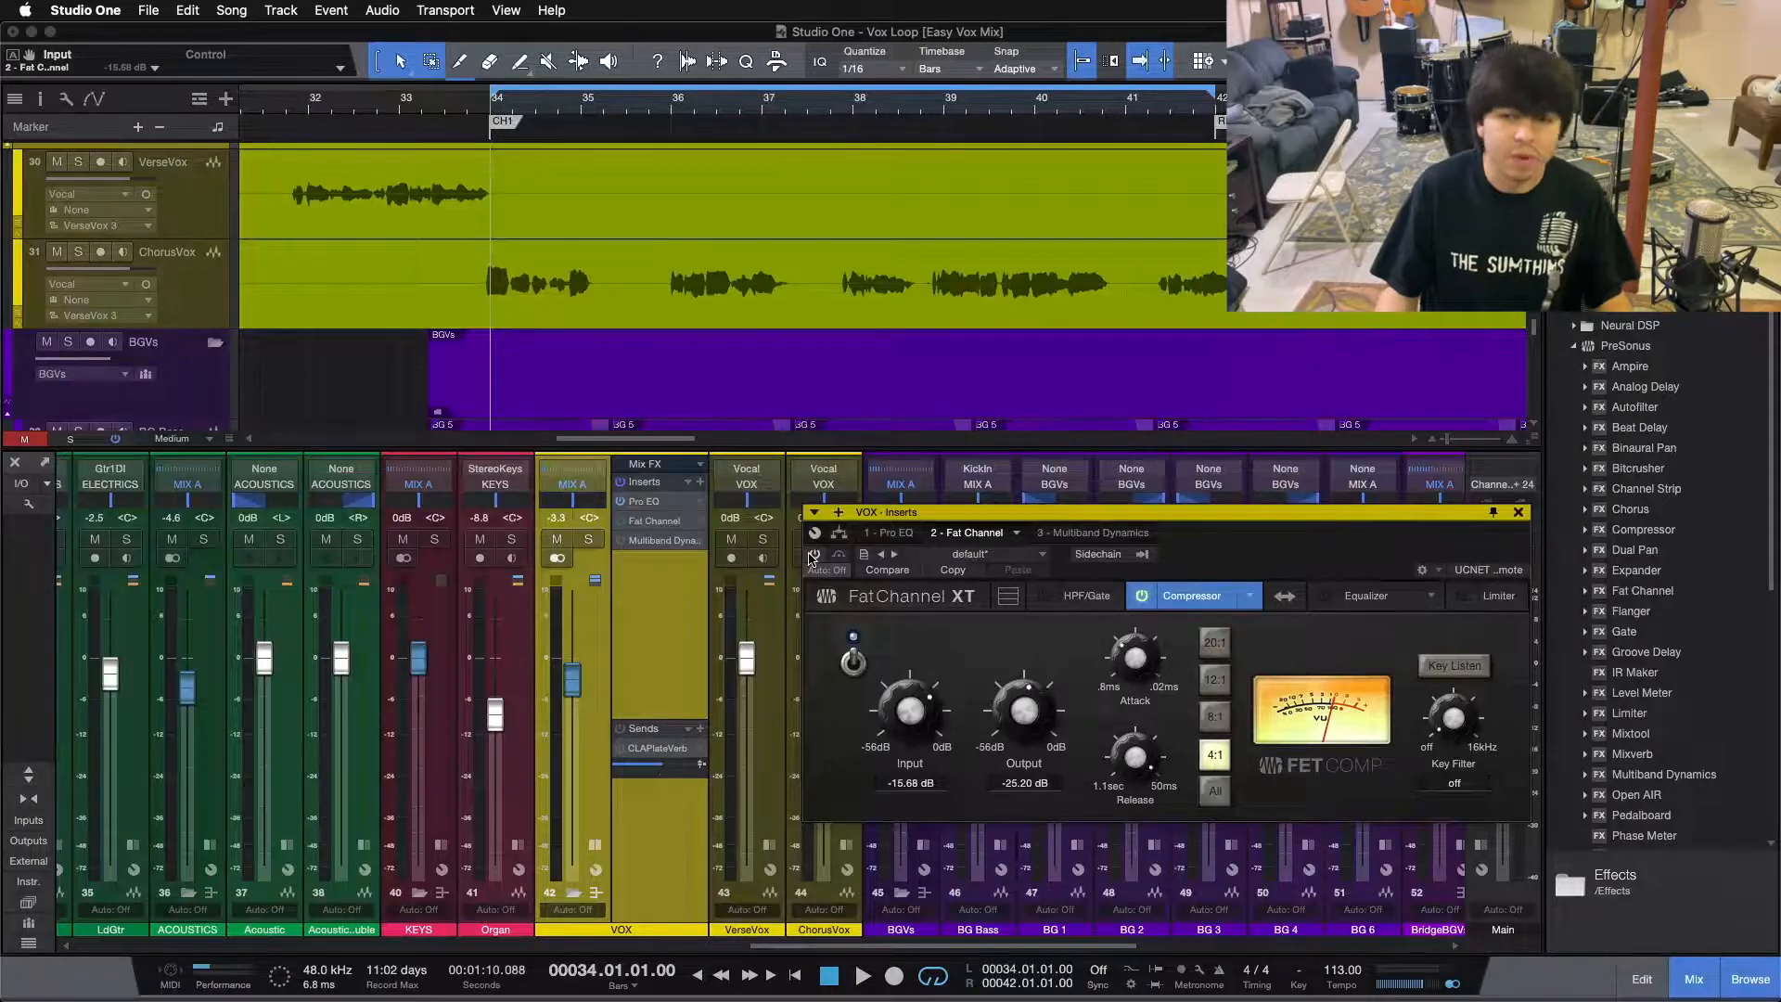
key(space)
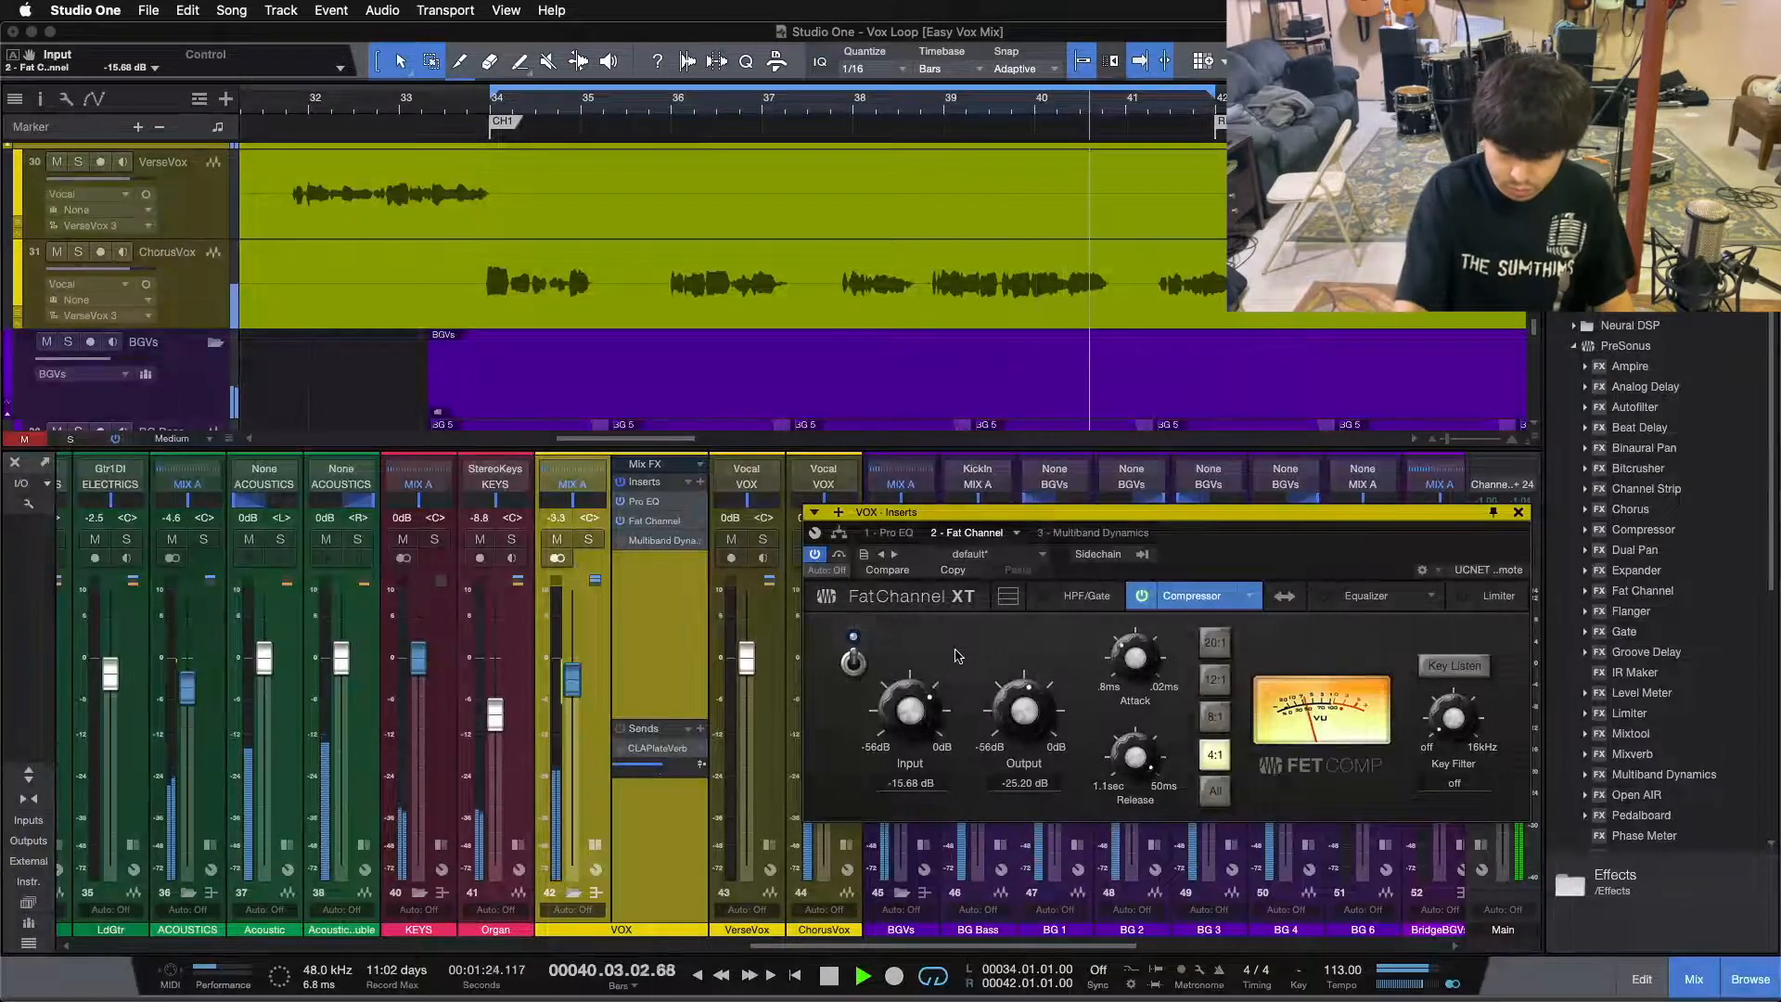
key(space)
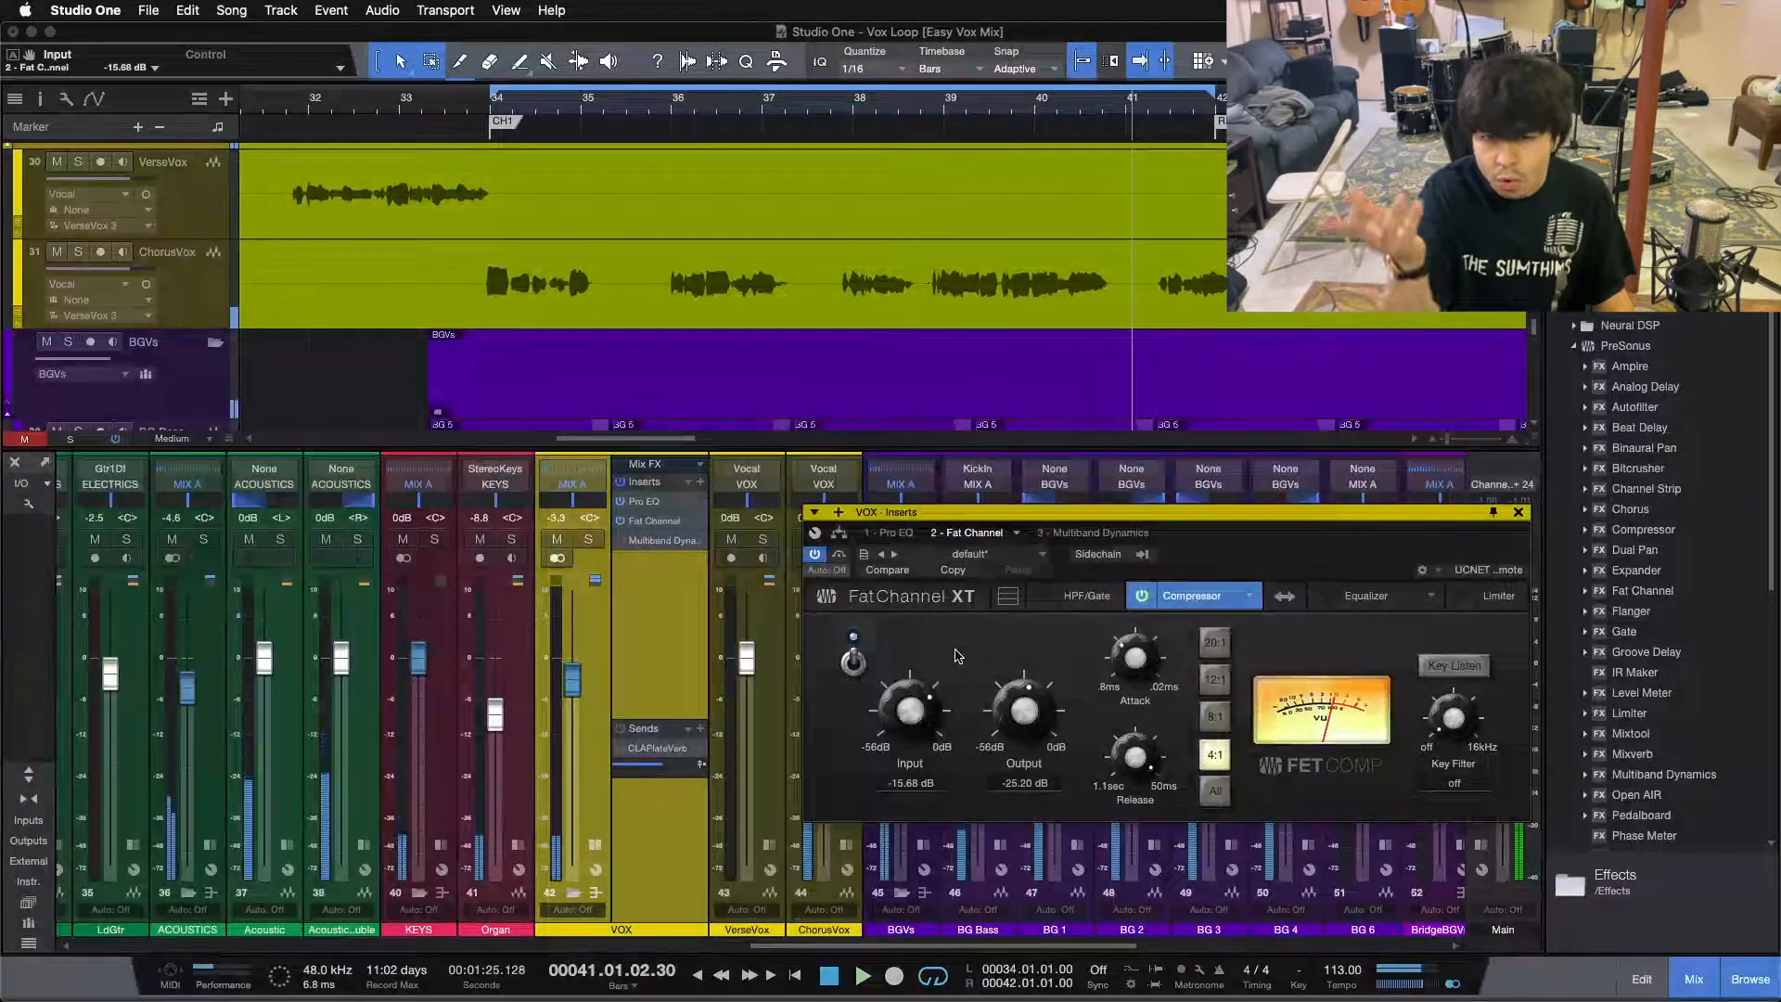
Step: Review the VOX Pro EQ settings and bring up the Fat Channel's Vintage EQ section
click(908, 534)
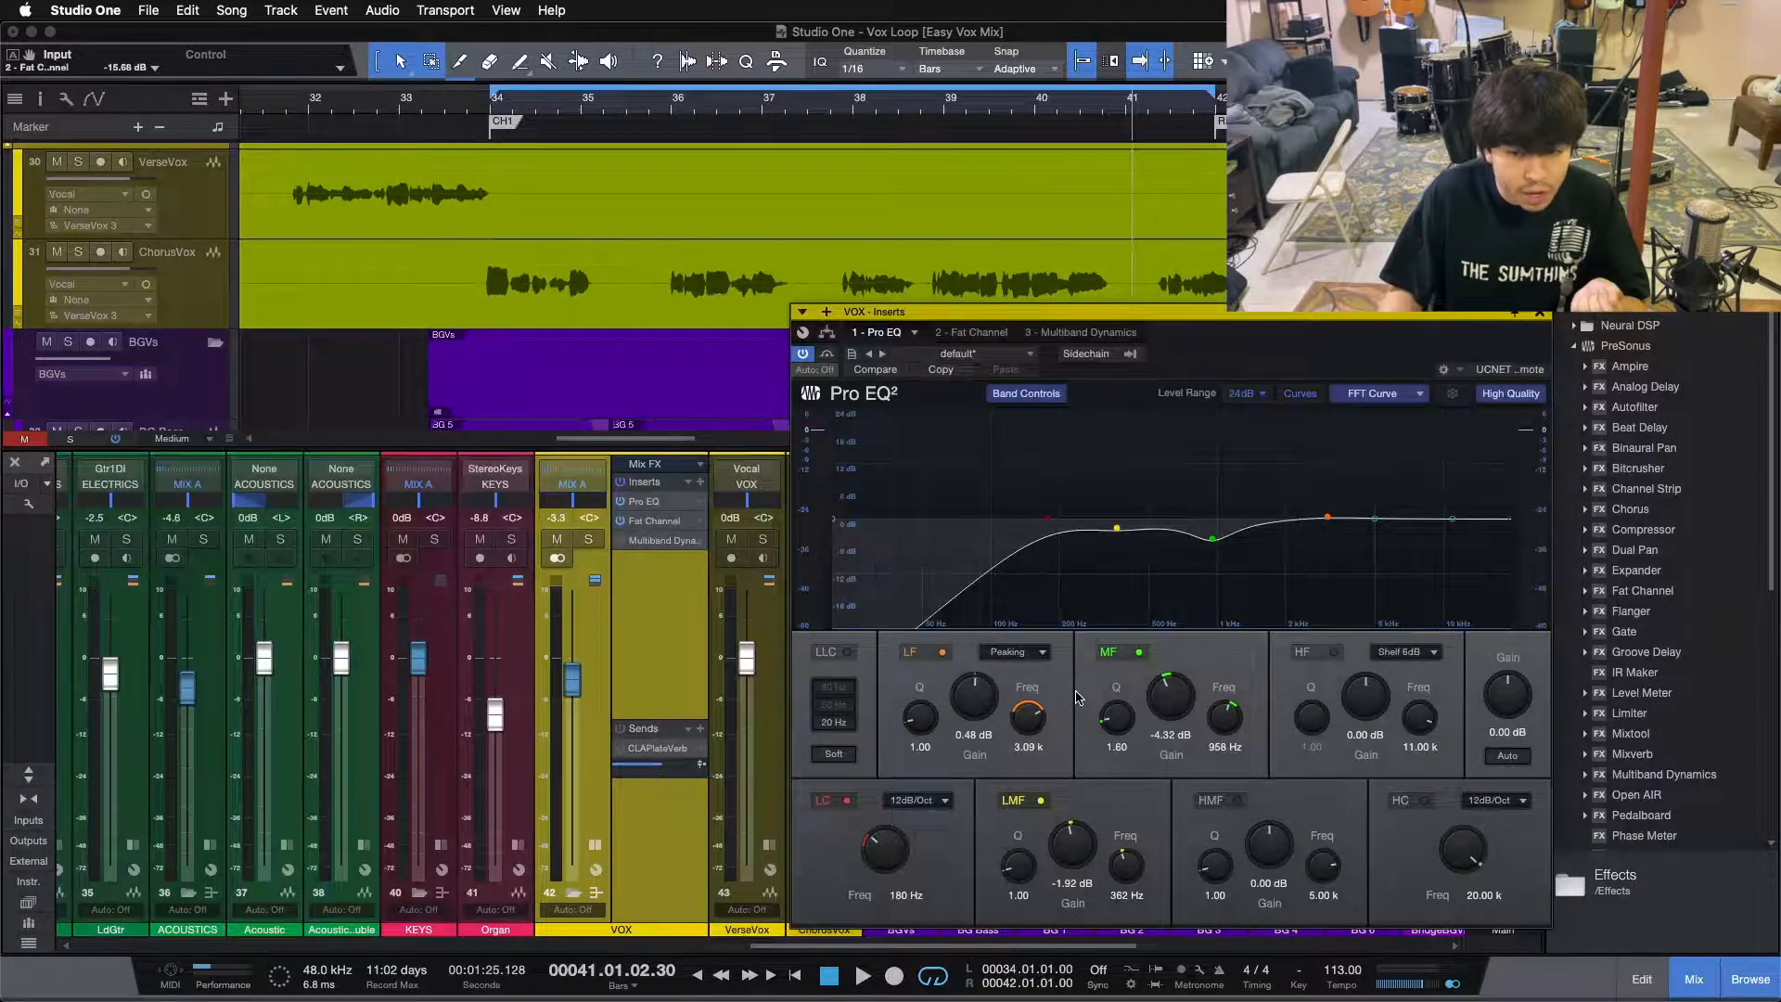
click(993, 332)
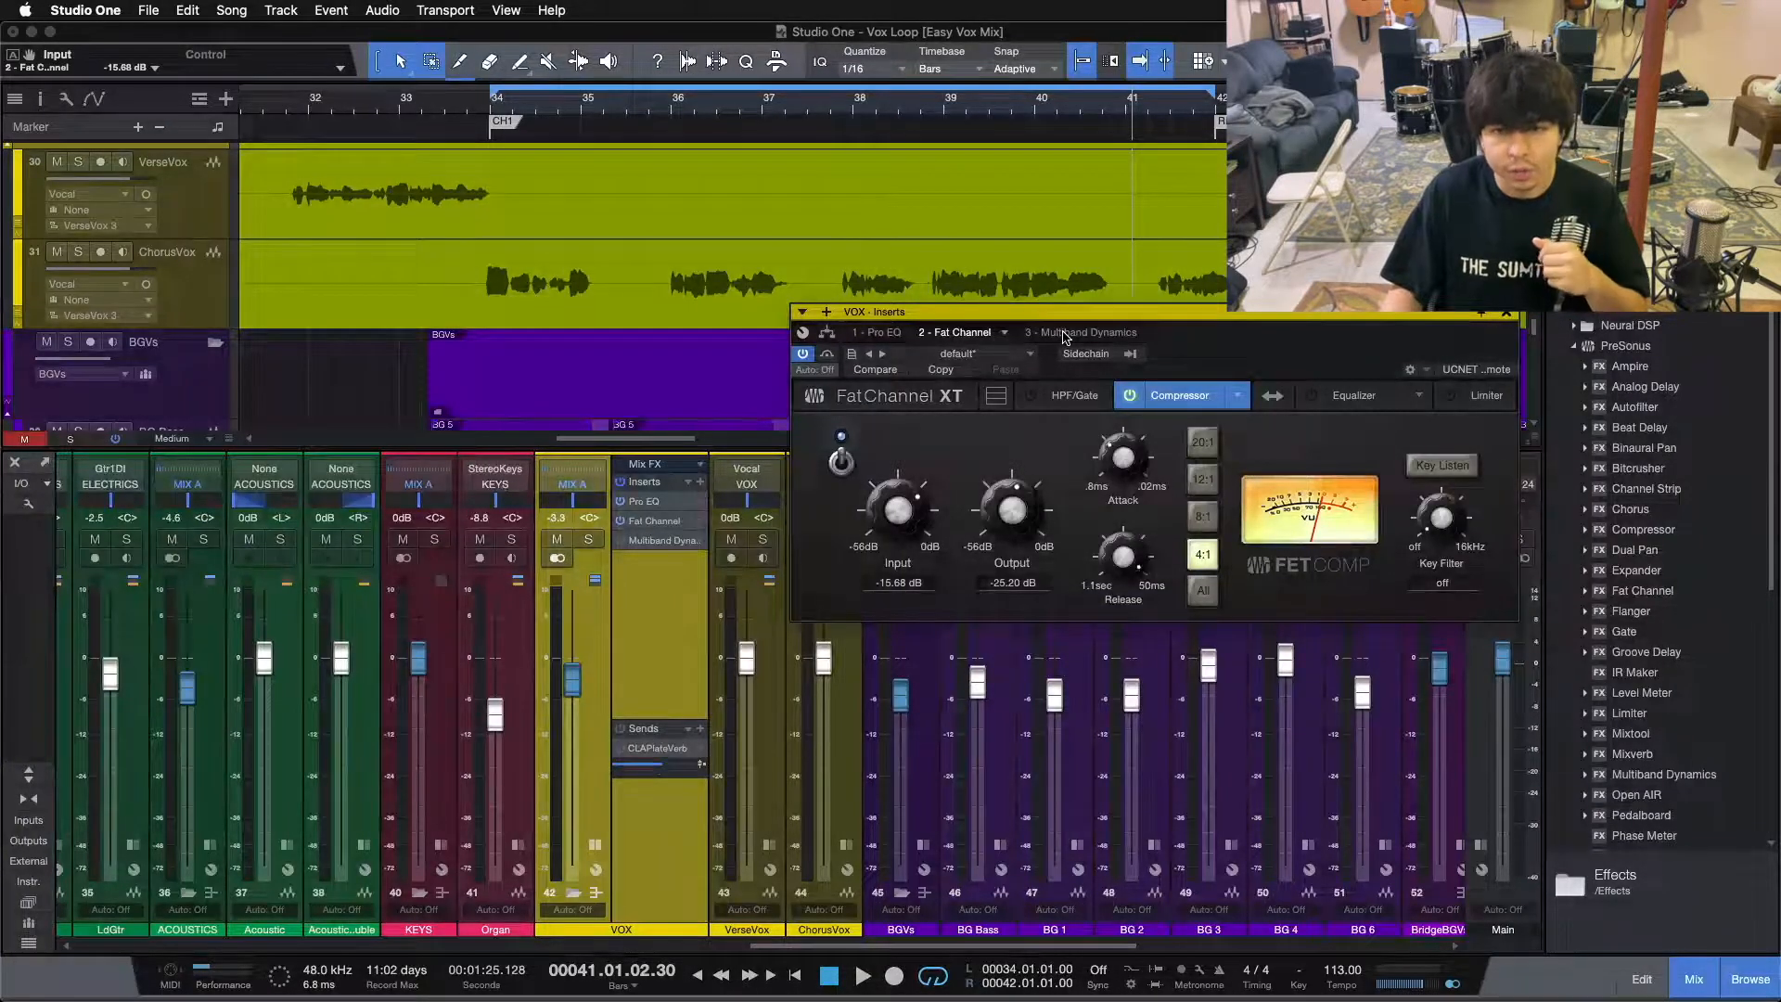
click(1359, 403)
drag(1327, 362, 1293, 487)
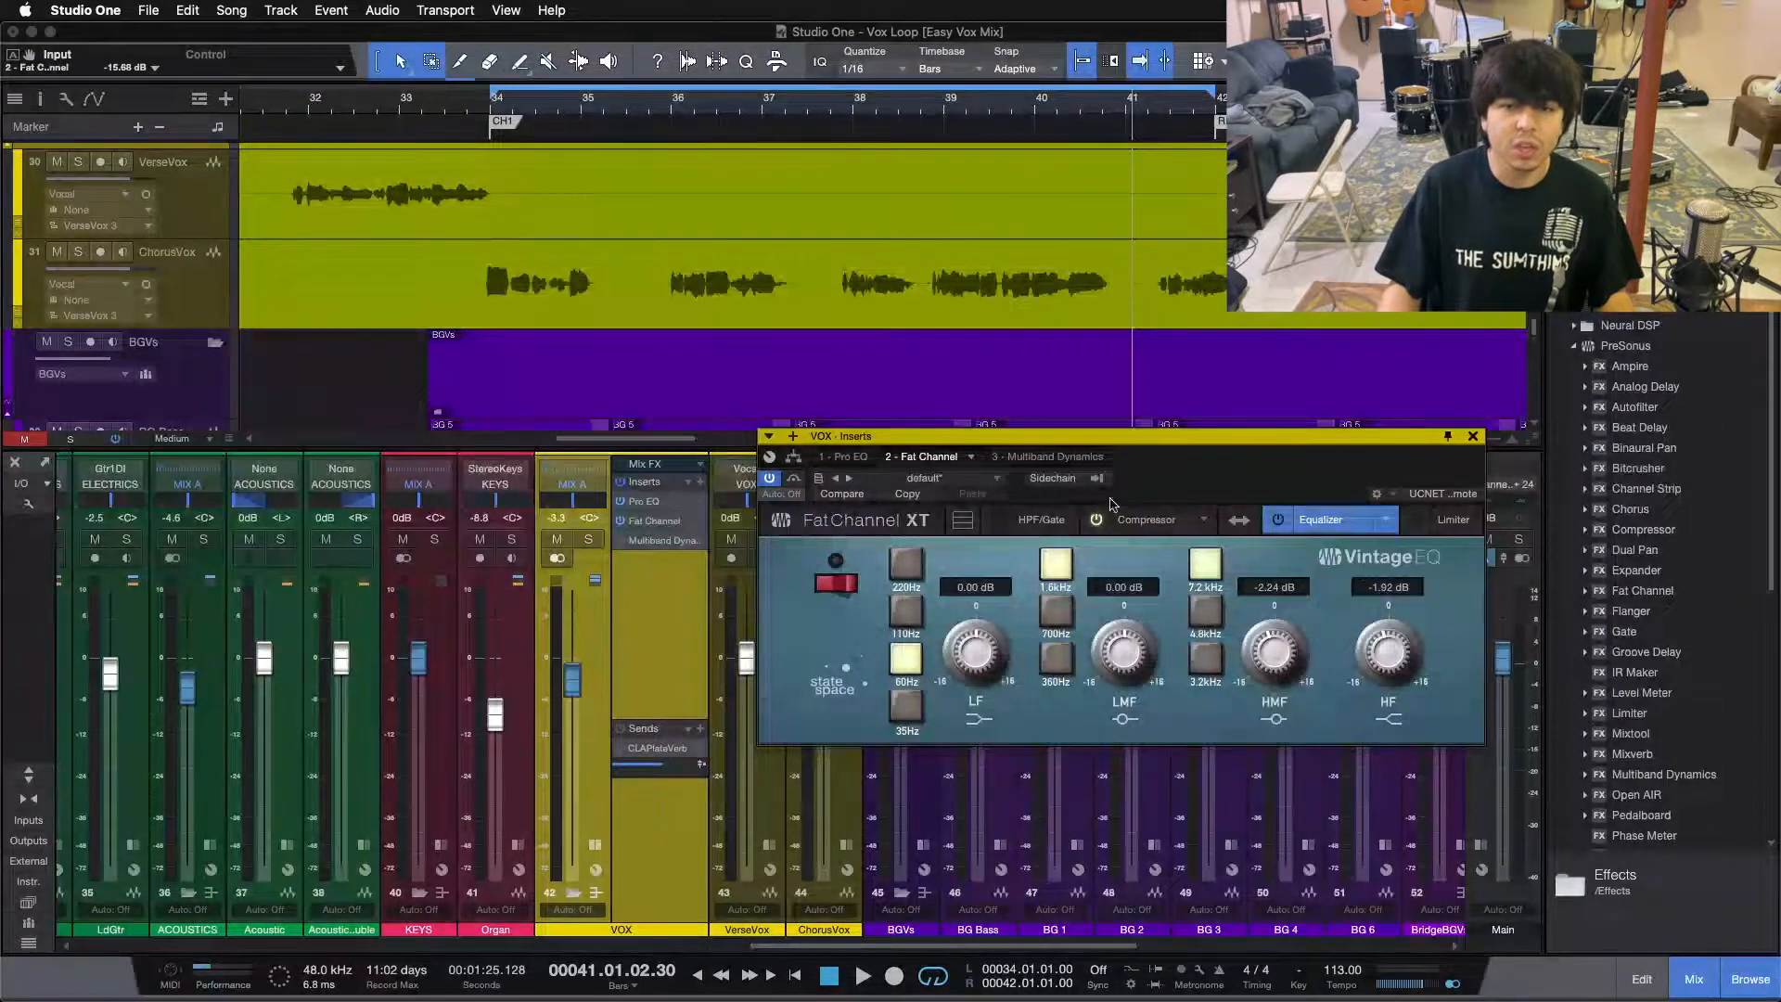
click(1095, 458)
click(939, 458)
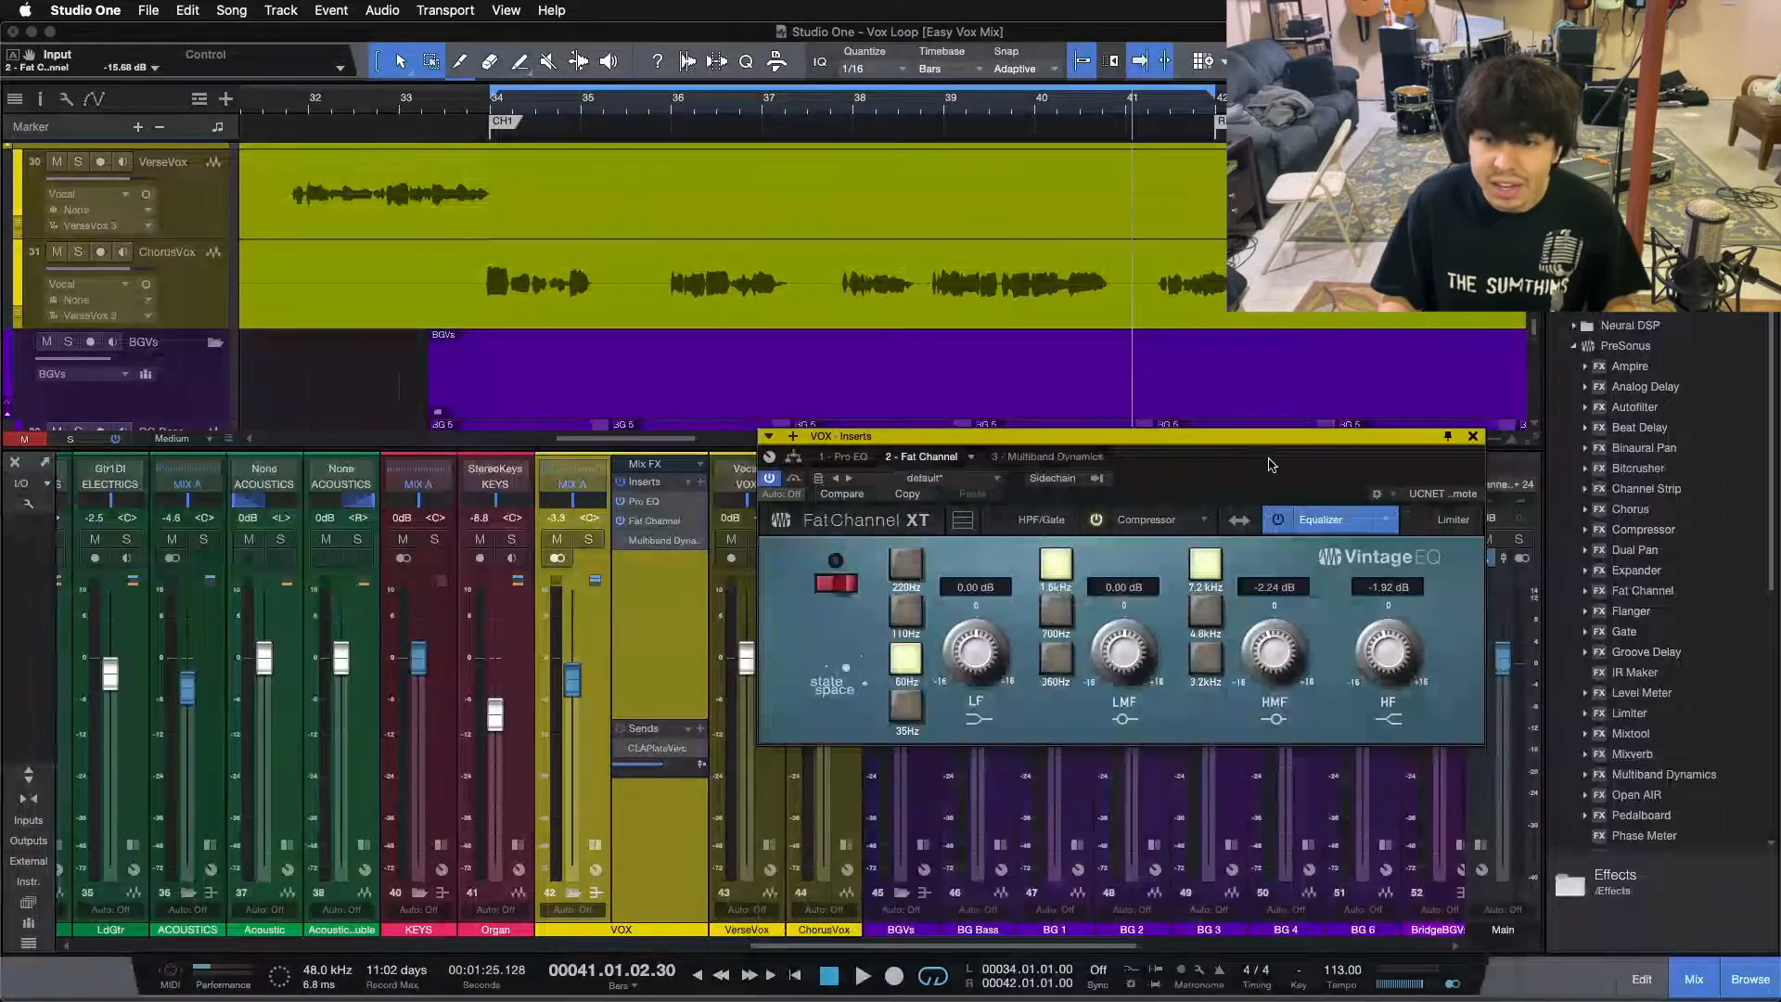
Step: Return playback to bar 34 and turn on the Fat Channel's Vintage EQ
drag(1223, 477, 1250, 501)
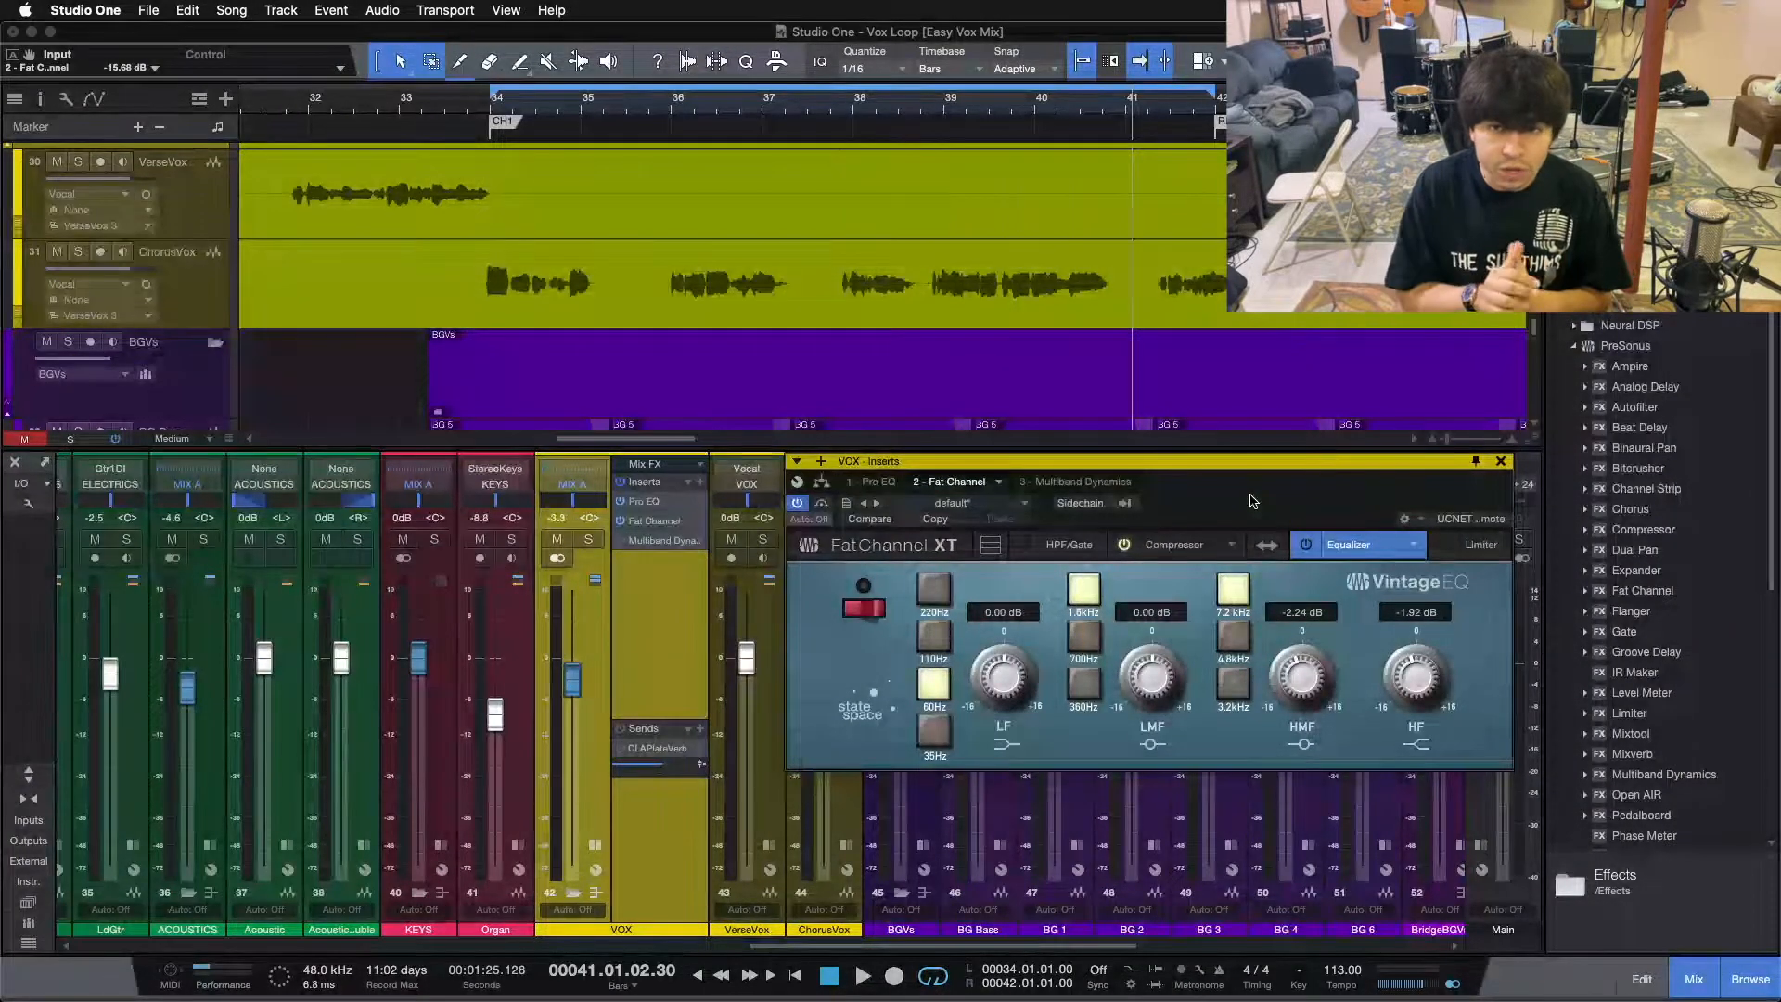
mouse_move(1252, 501)
mouse_down()
mouse_move(1297, 551)
mouse_move(1258, 494)
mouse_up()
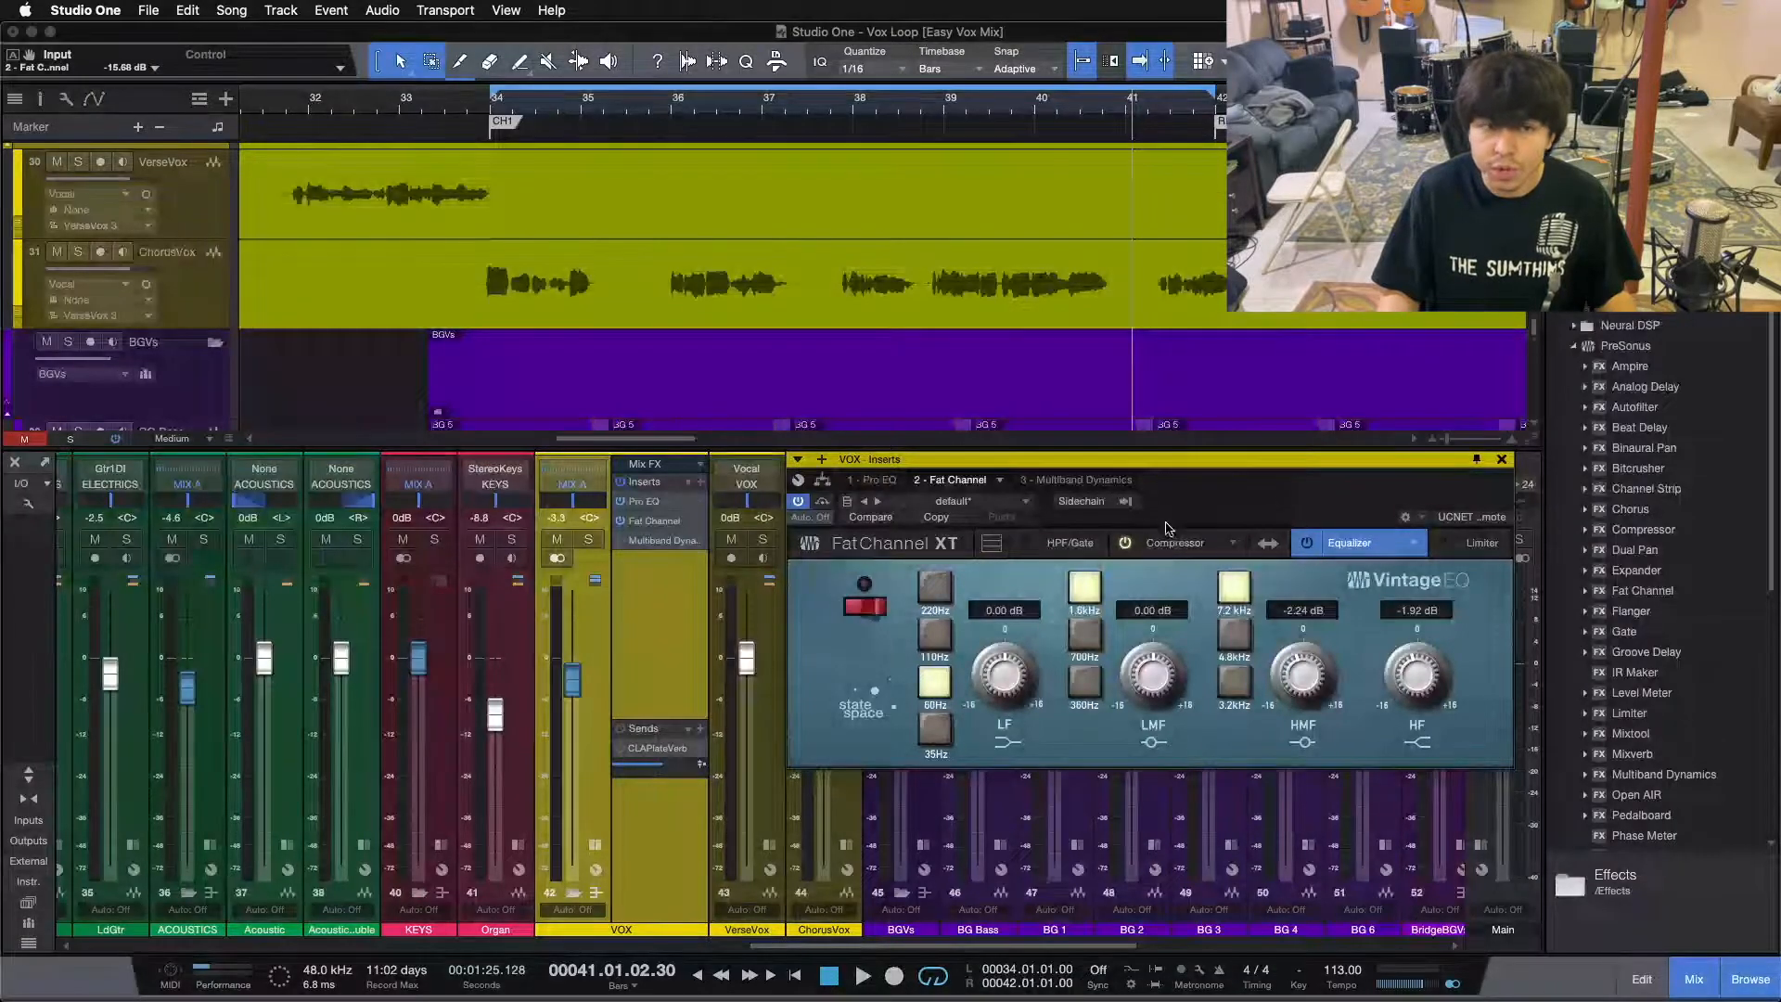
key(space)
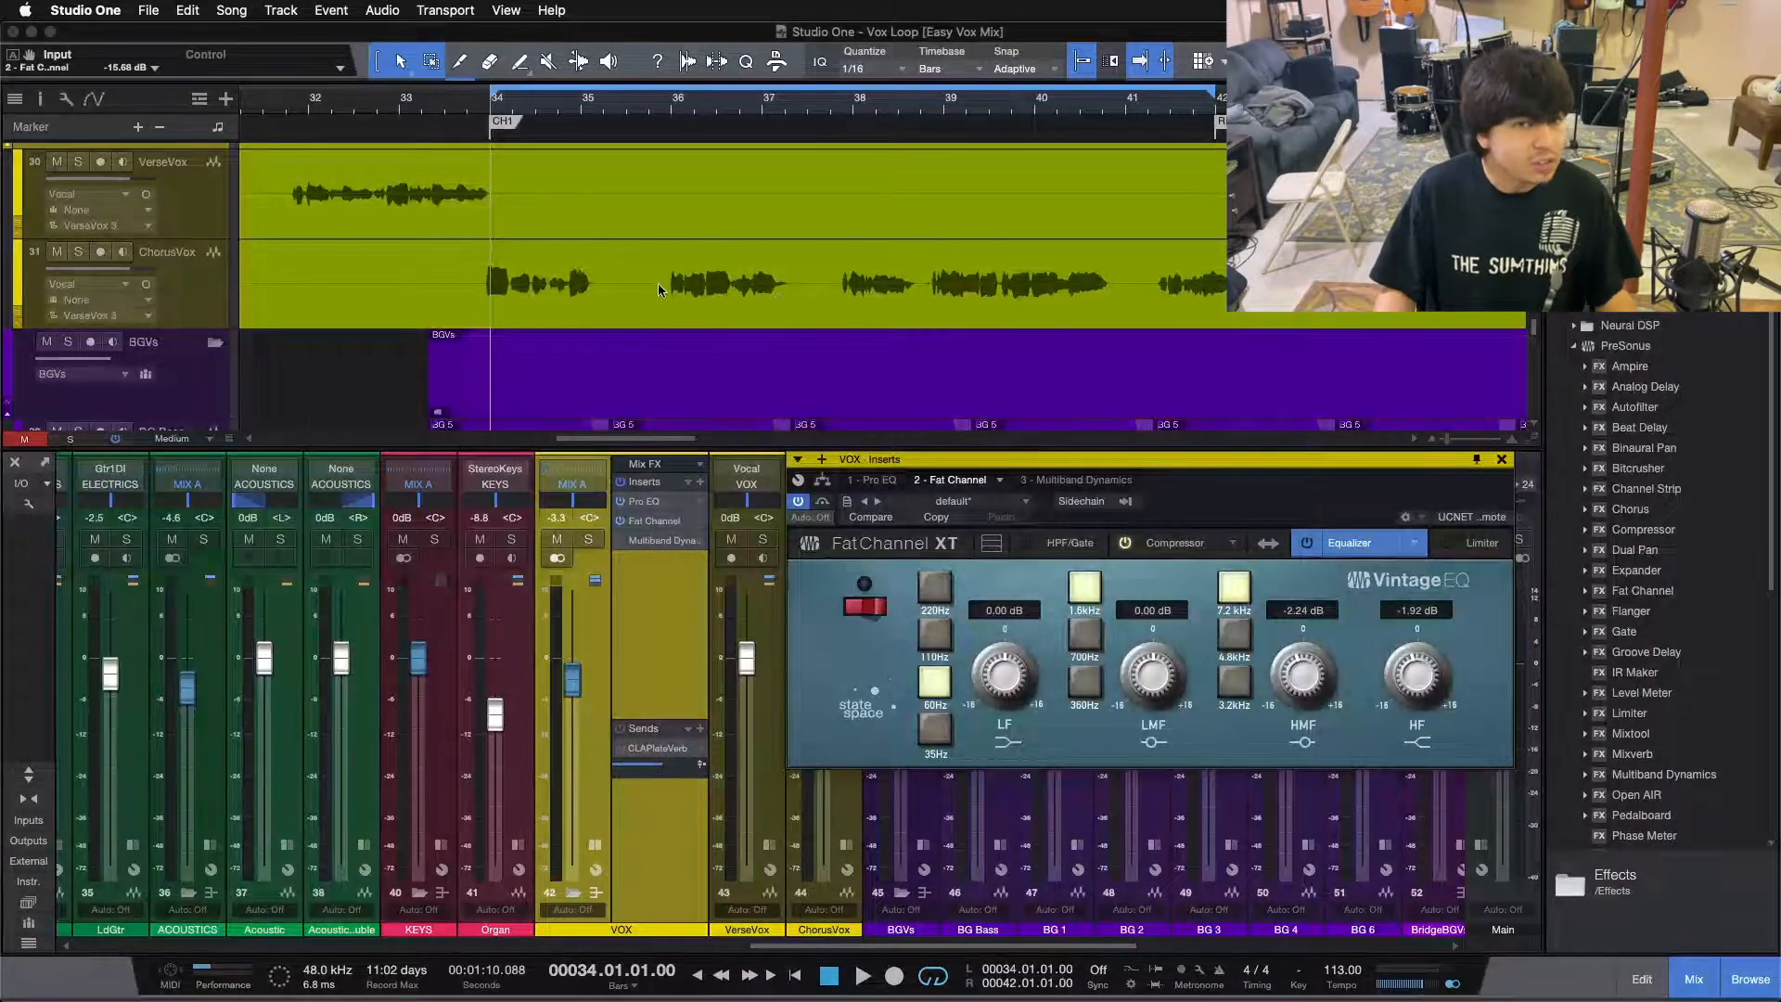
mouse_move(1252, 491)
mouse_down()
mouse_move(1257, 519)
mouse_move(1254, 490)
mouse_up()
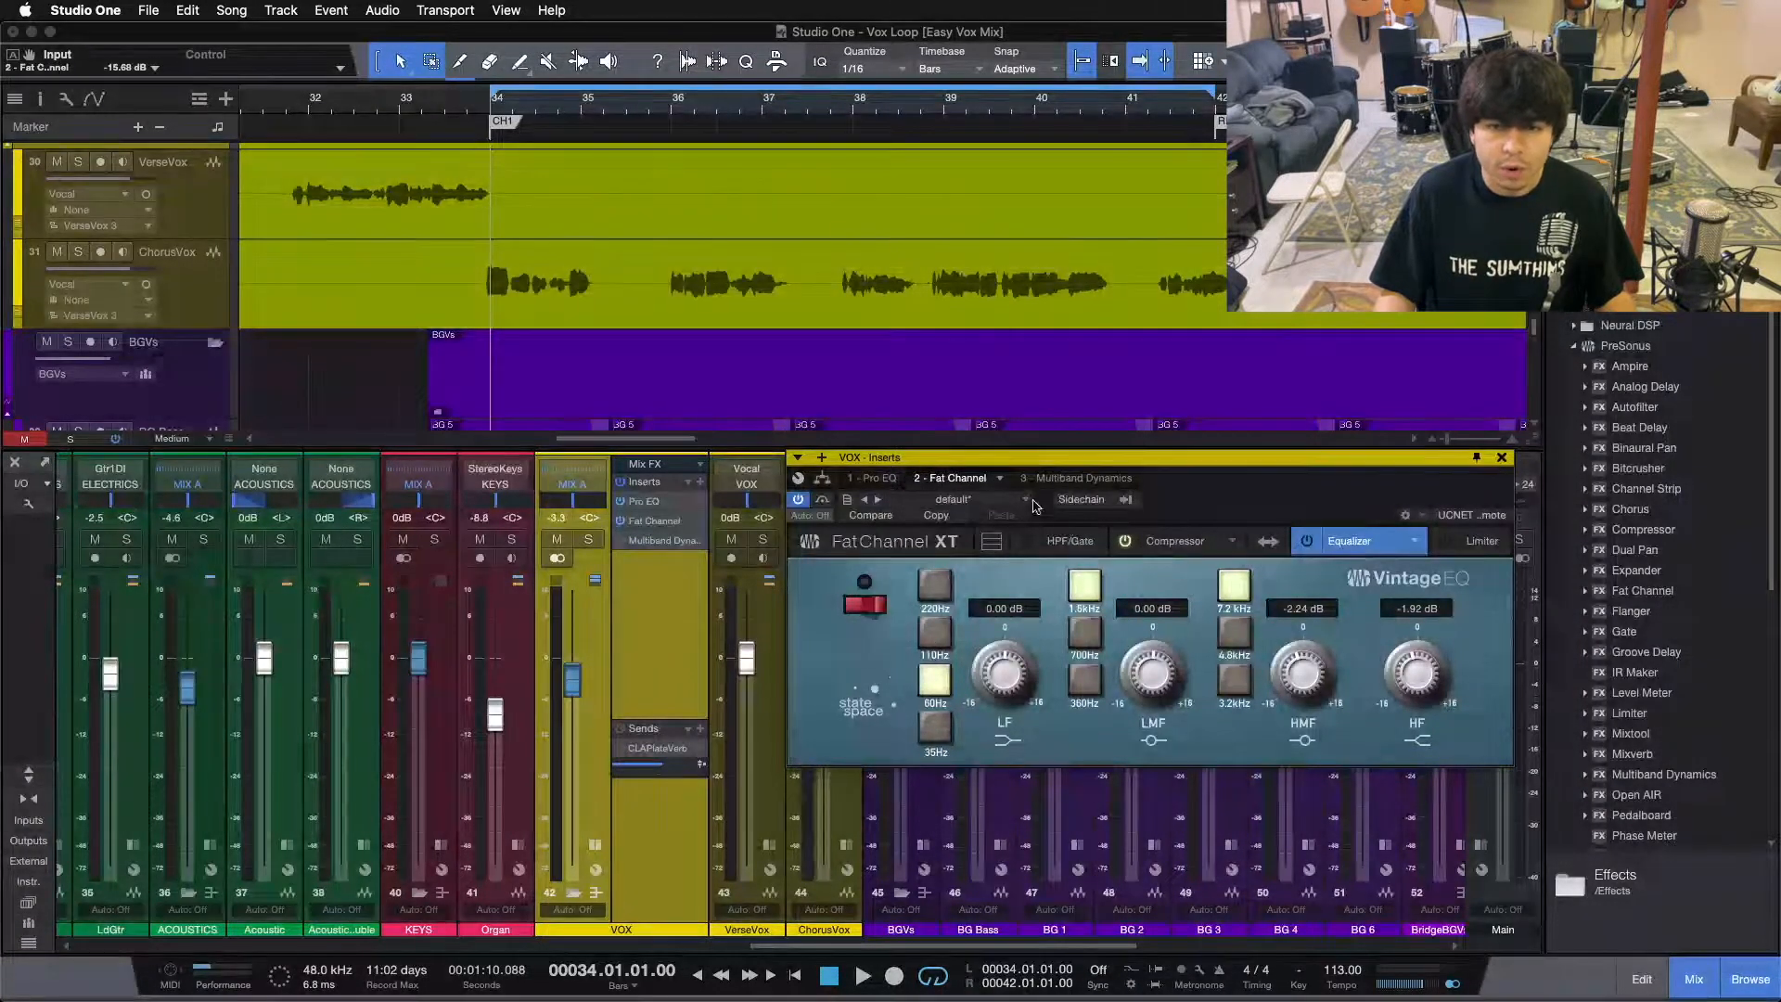
click(1056, 479)
click(976, 480)
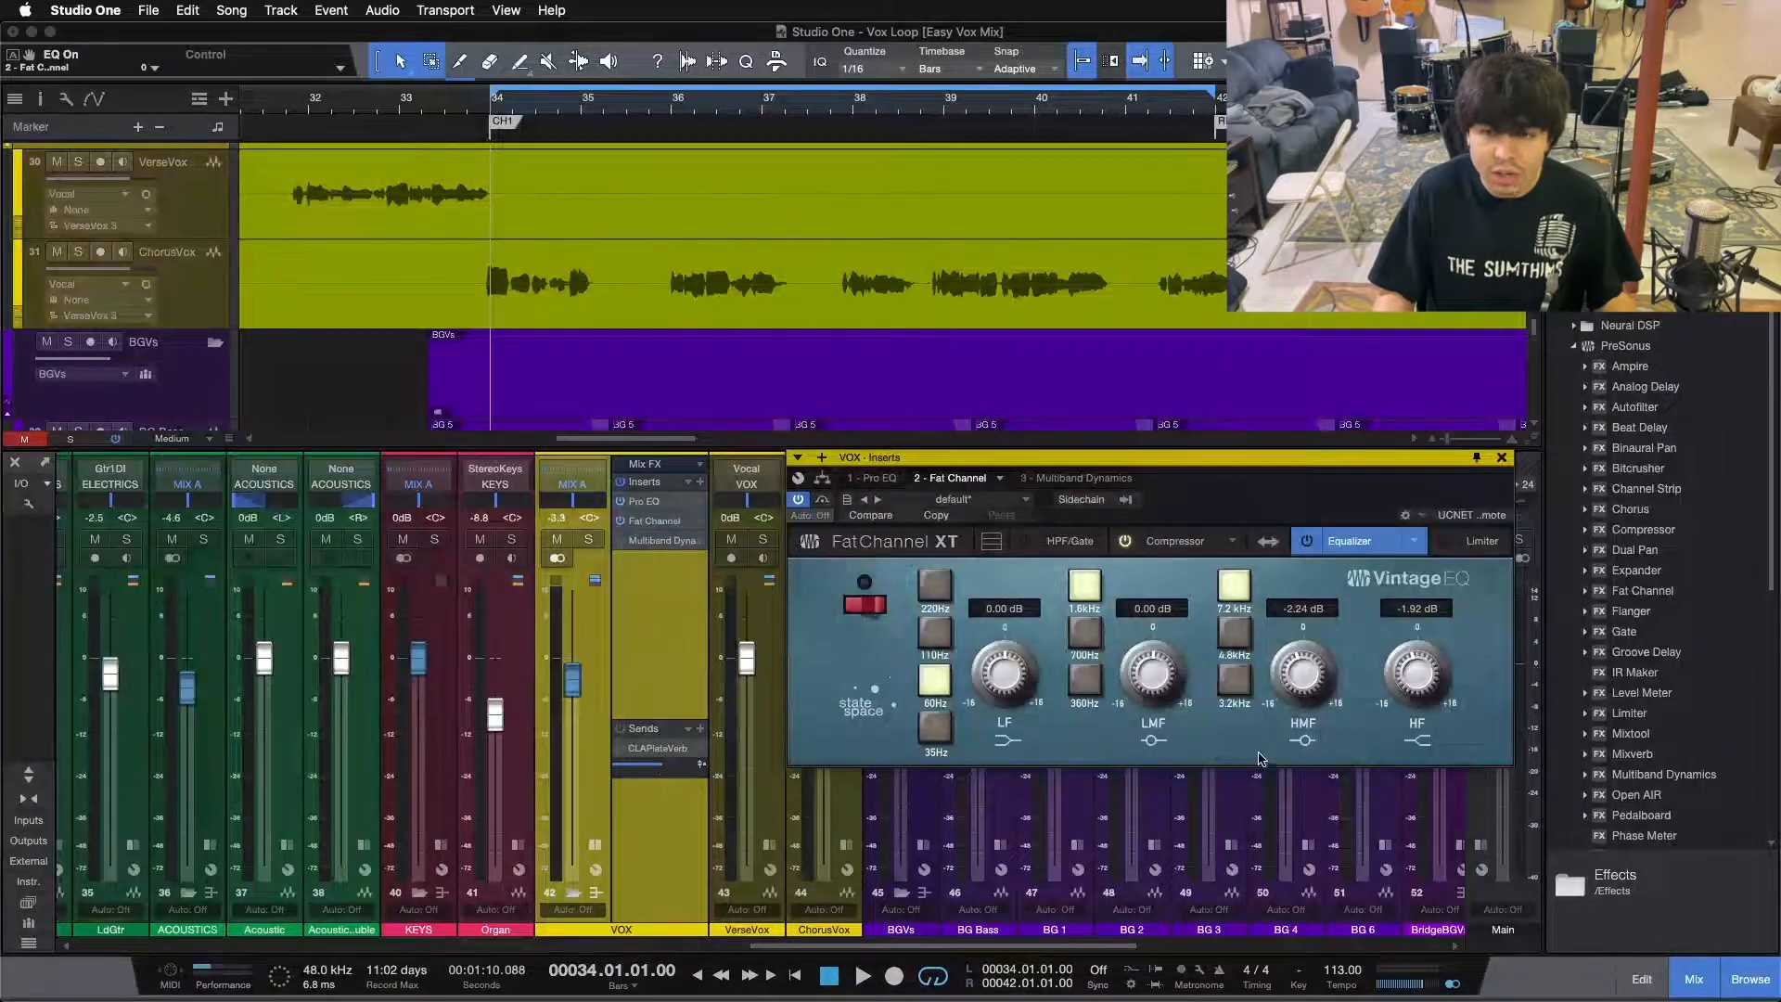
click(1308, 541)
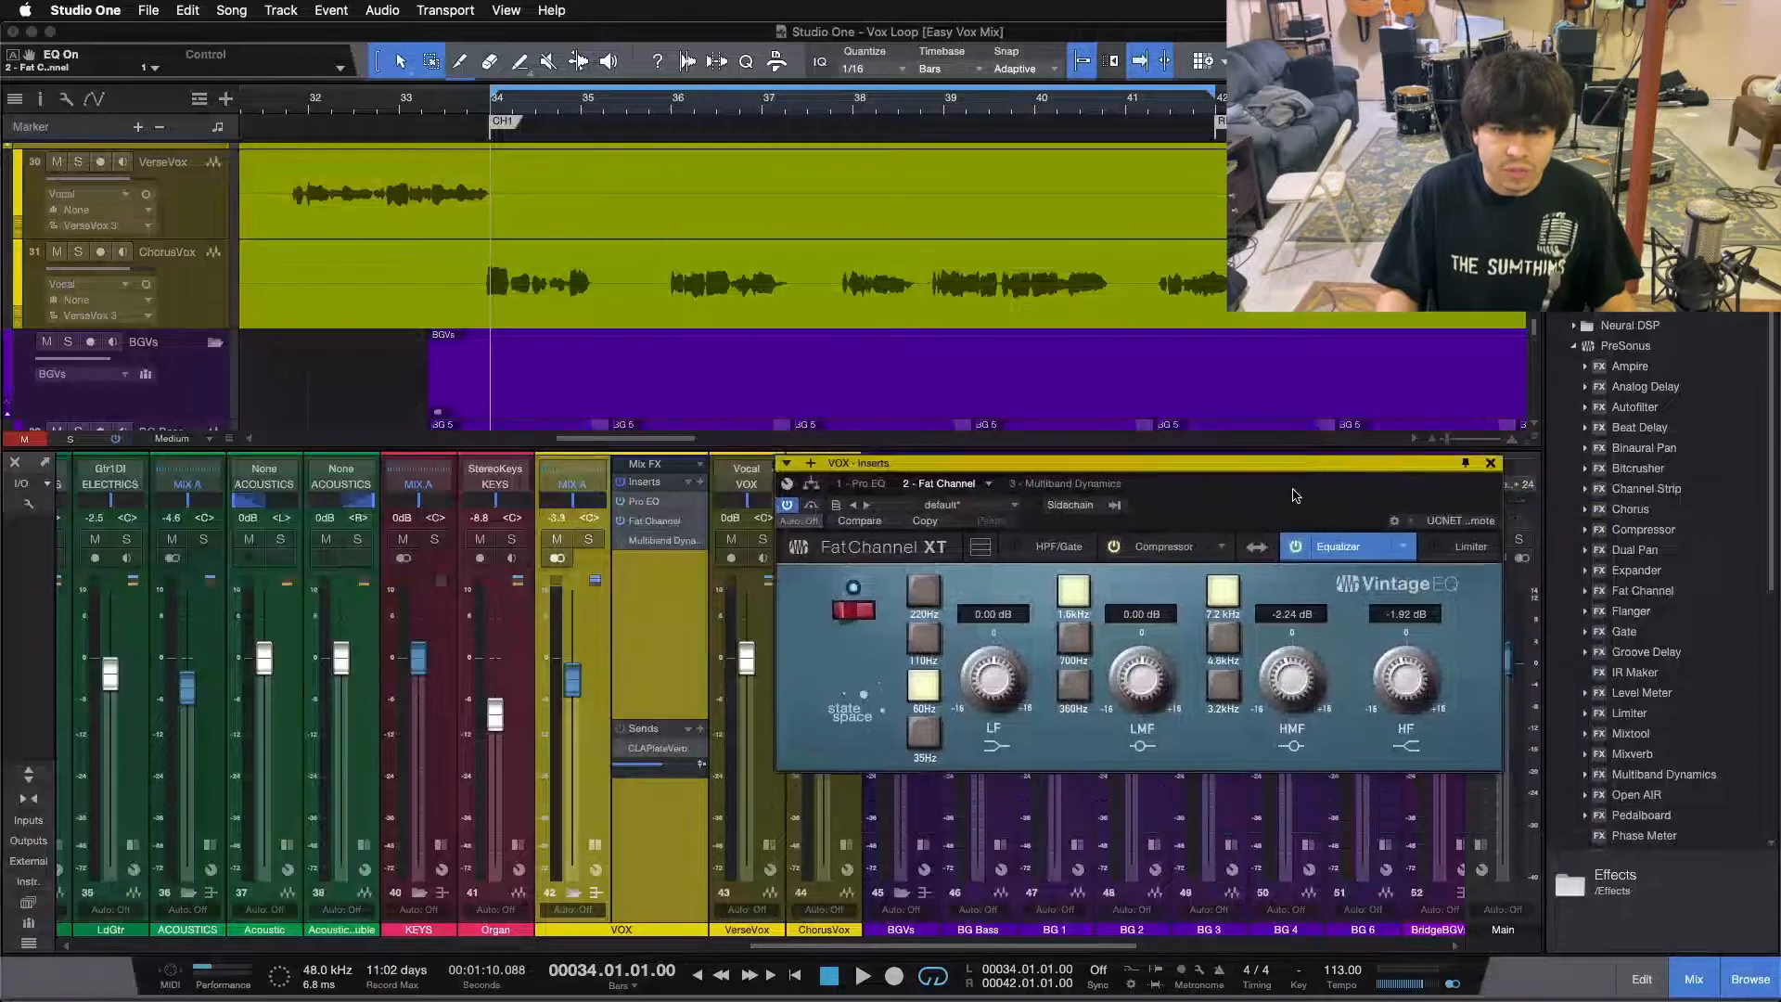
Step: Play the chorus from bar 34, switching the VOX Vintage EQ between off and on to compare, and stop with the EQ on
drag(1306, 496, 1309, 506)
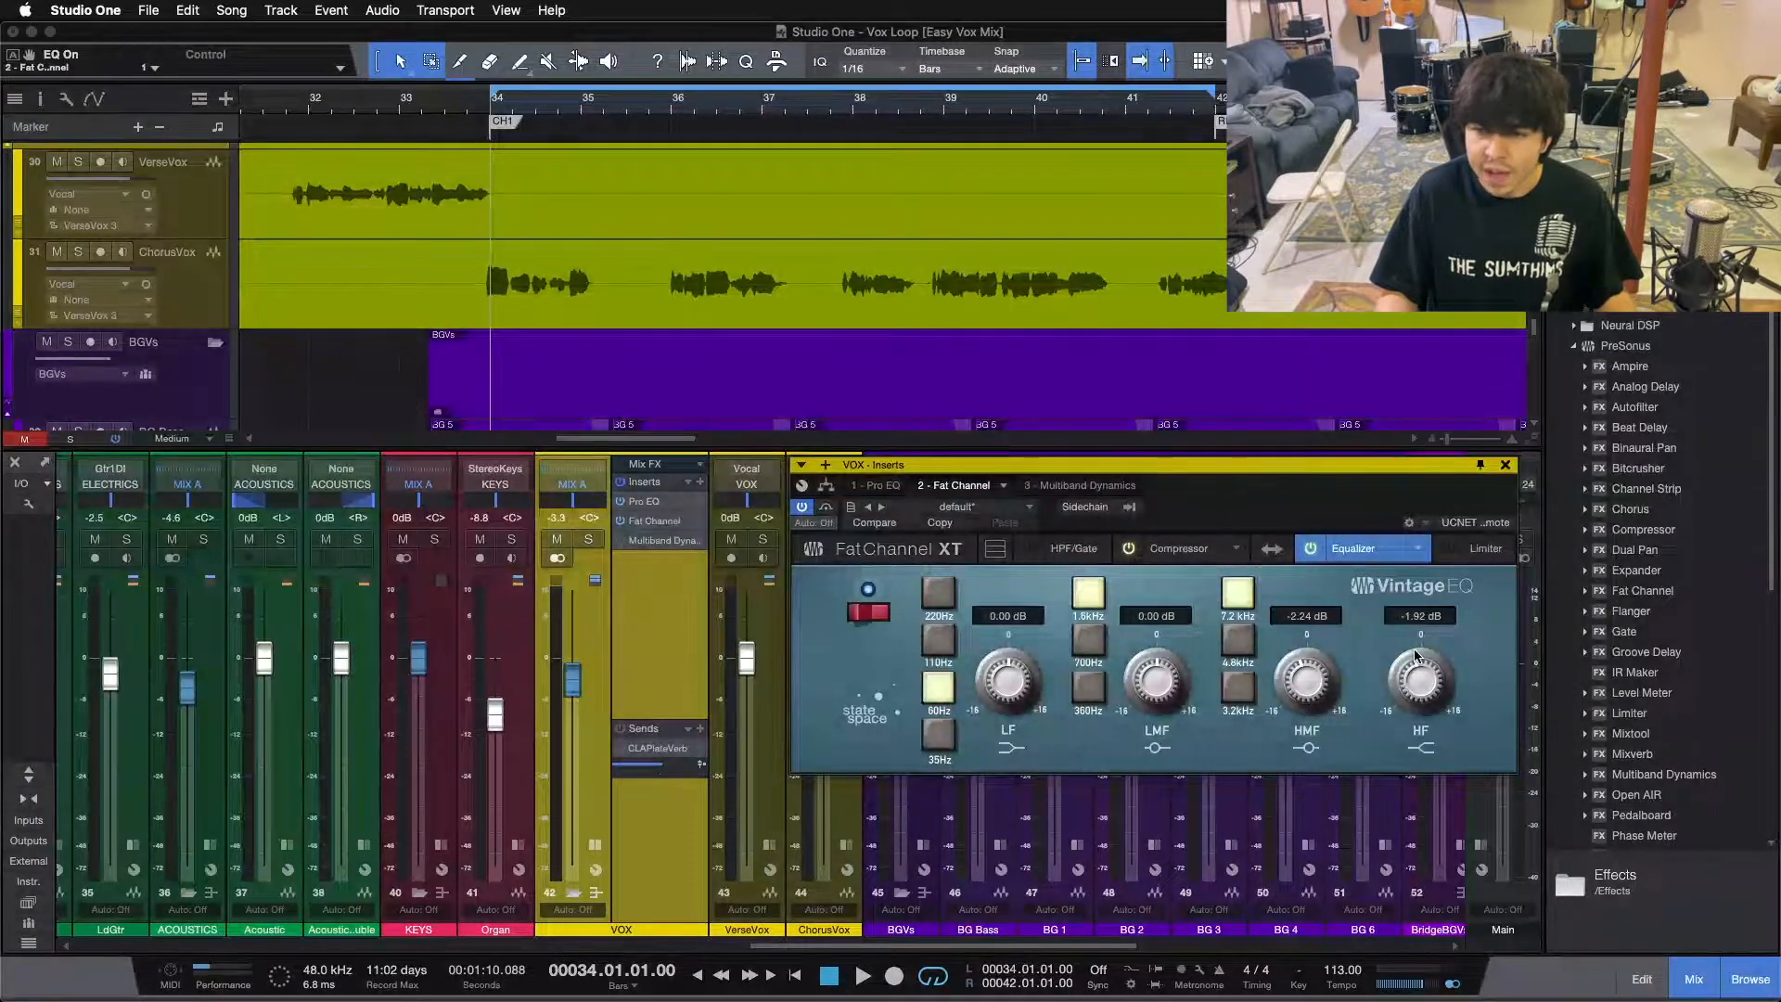
click(1311, 550)
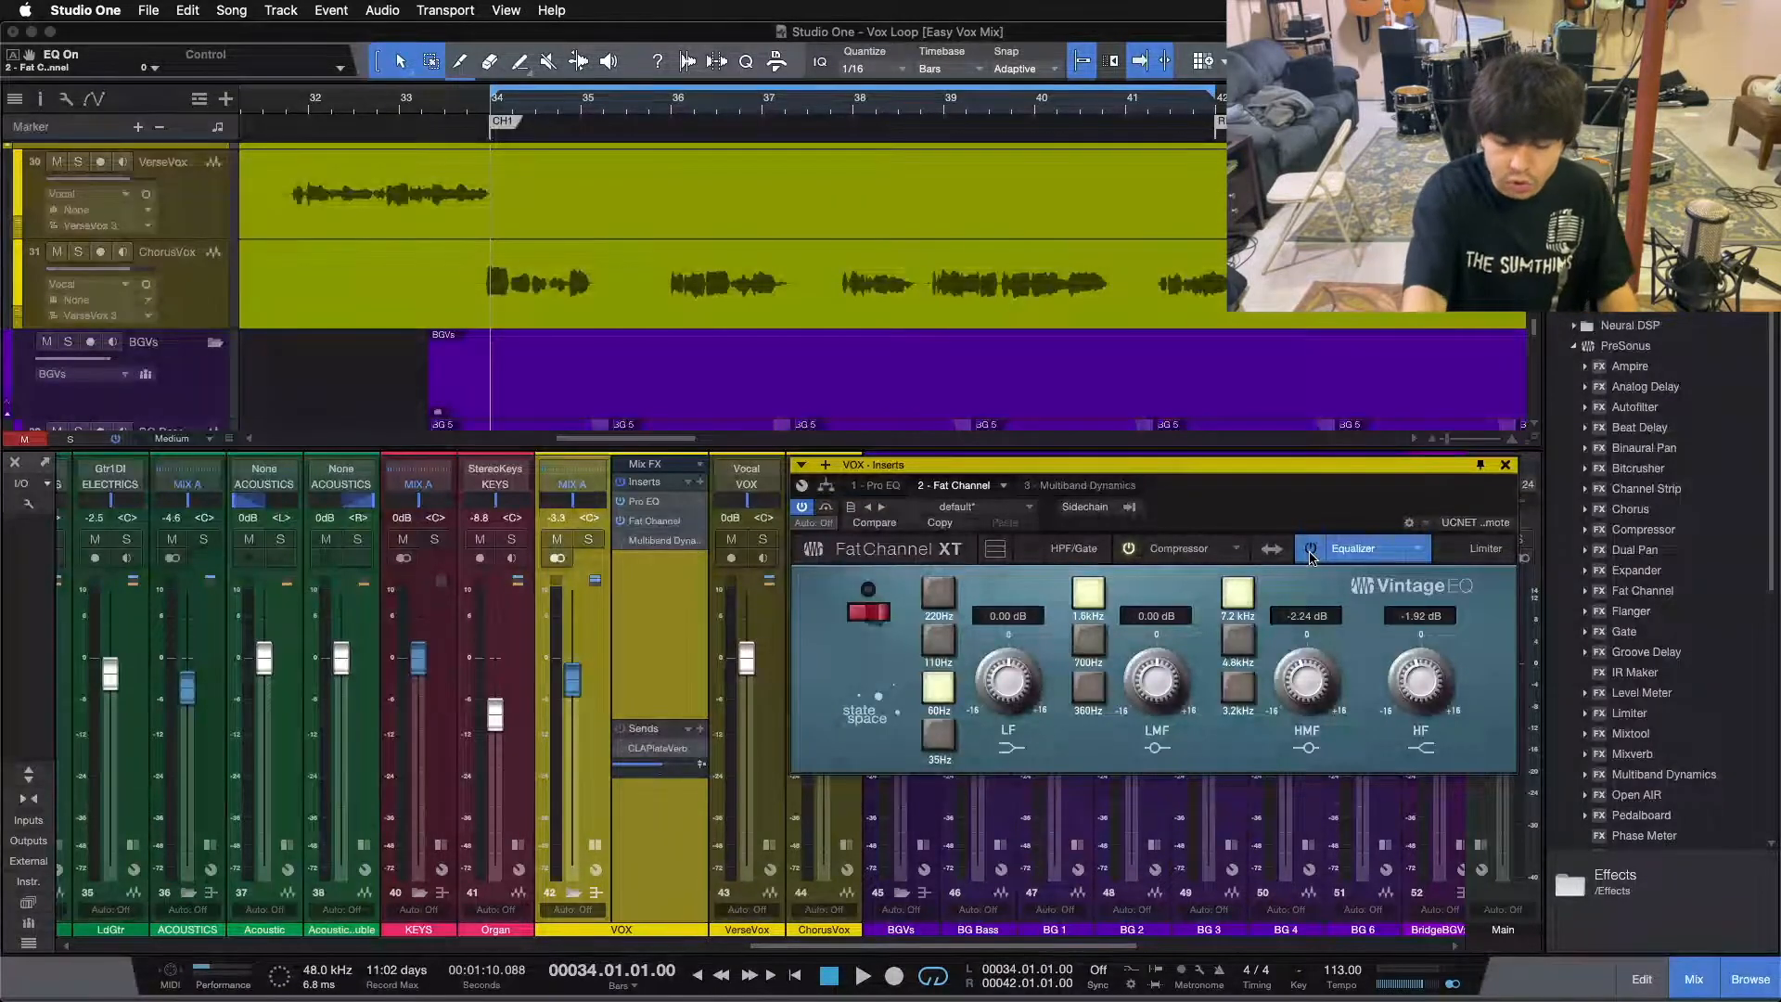
key(space)
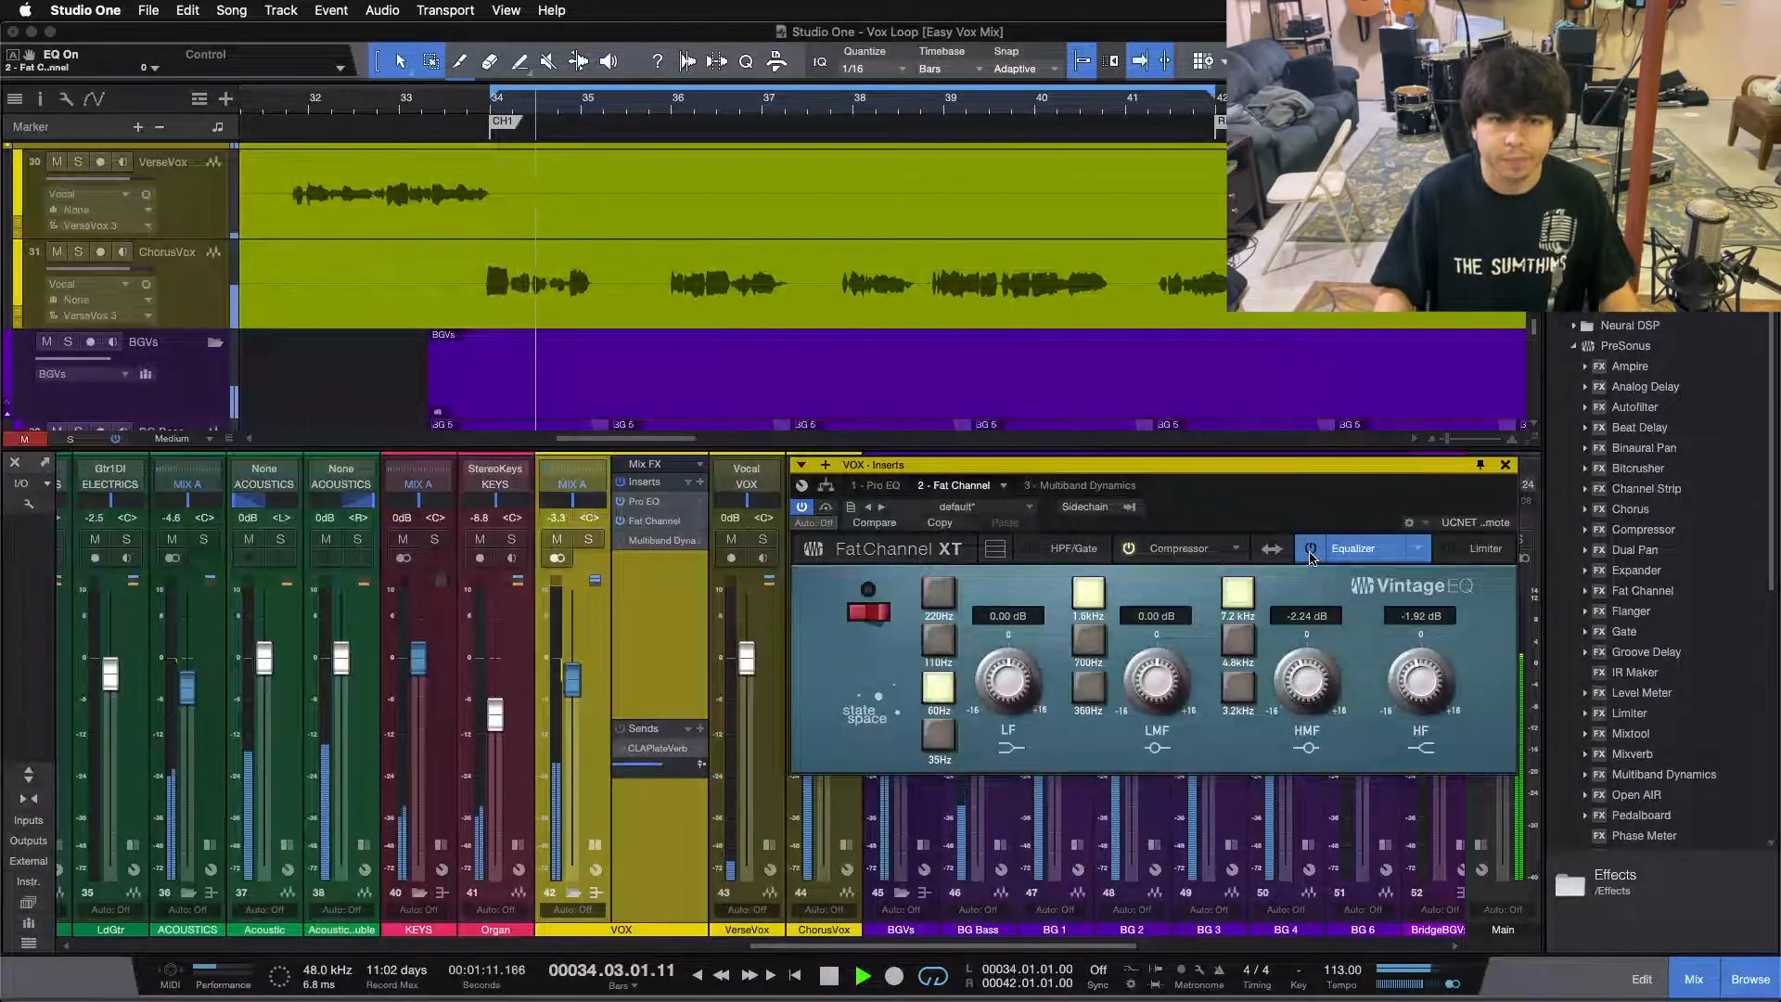
click(1311, 554)
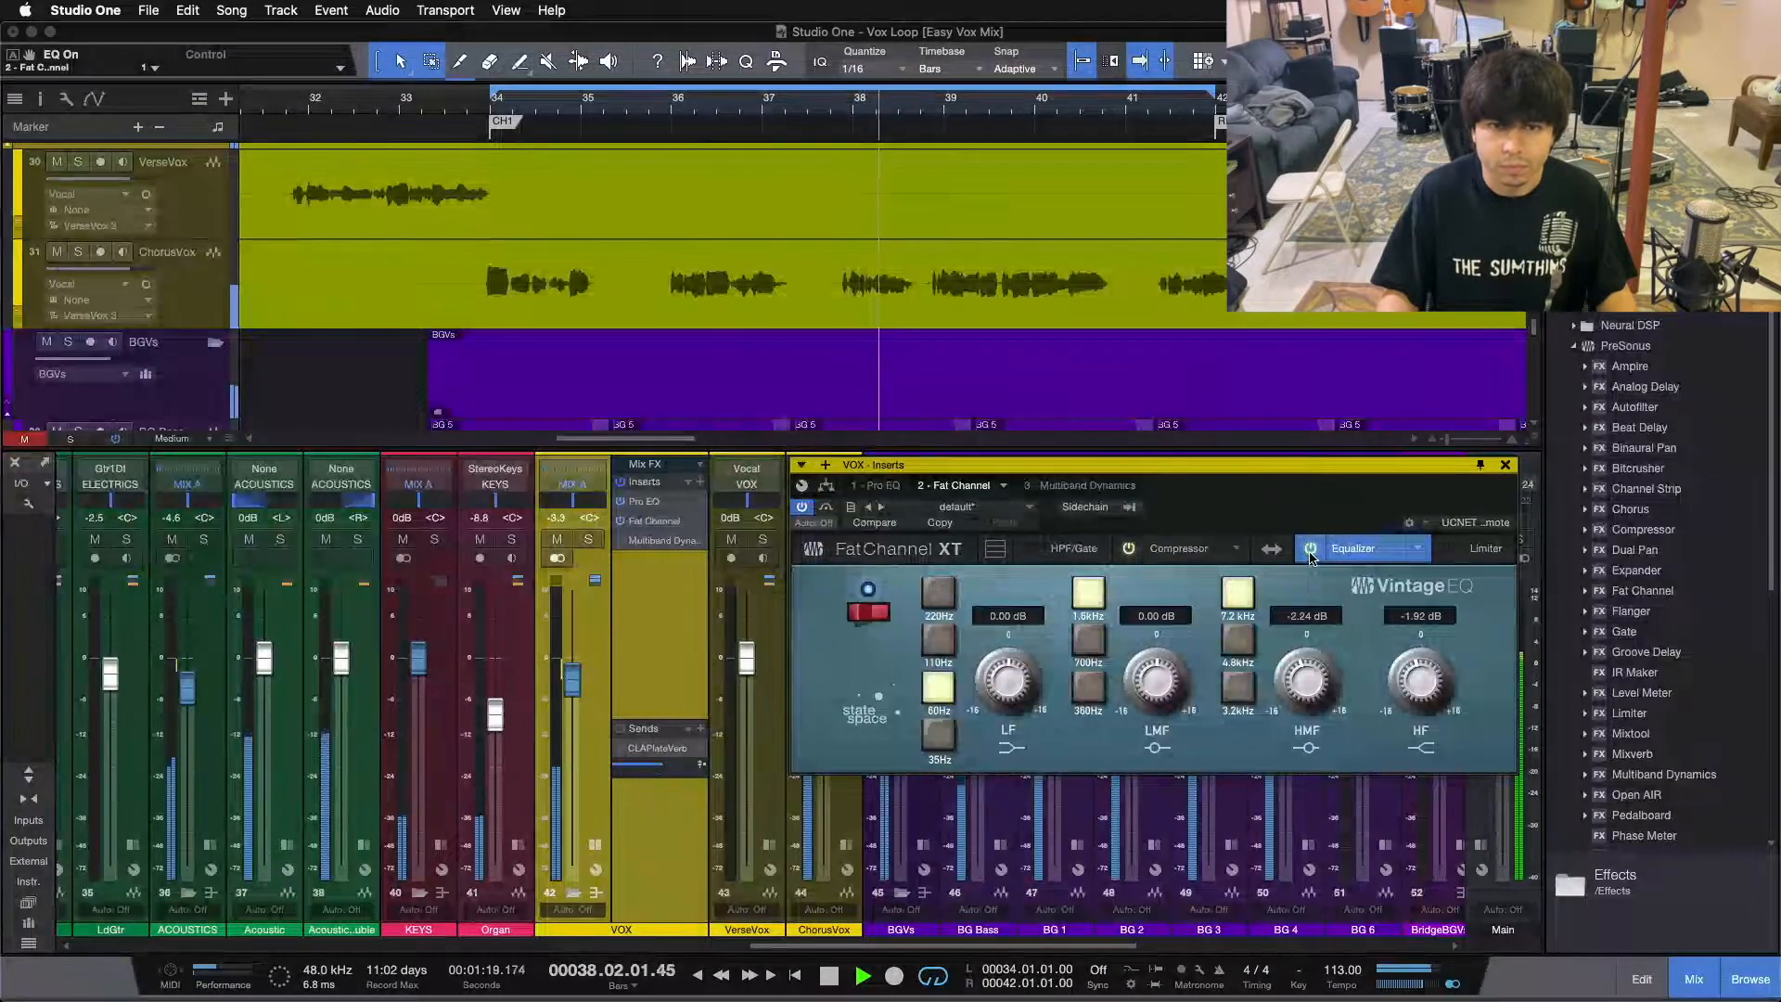
click(1310, 549)
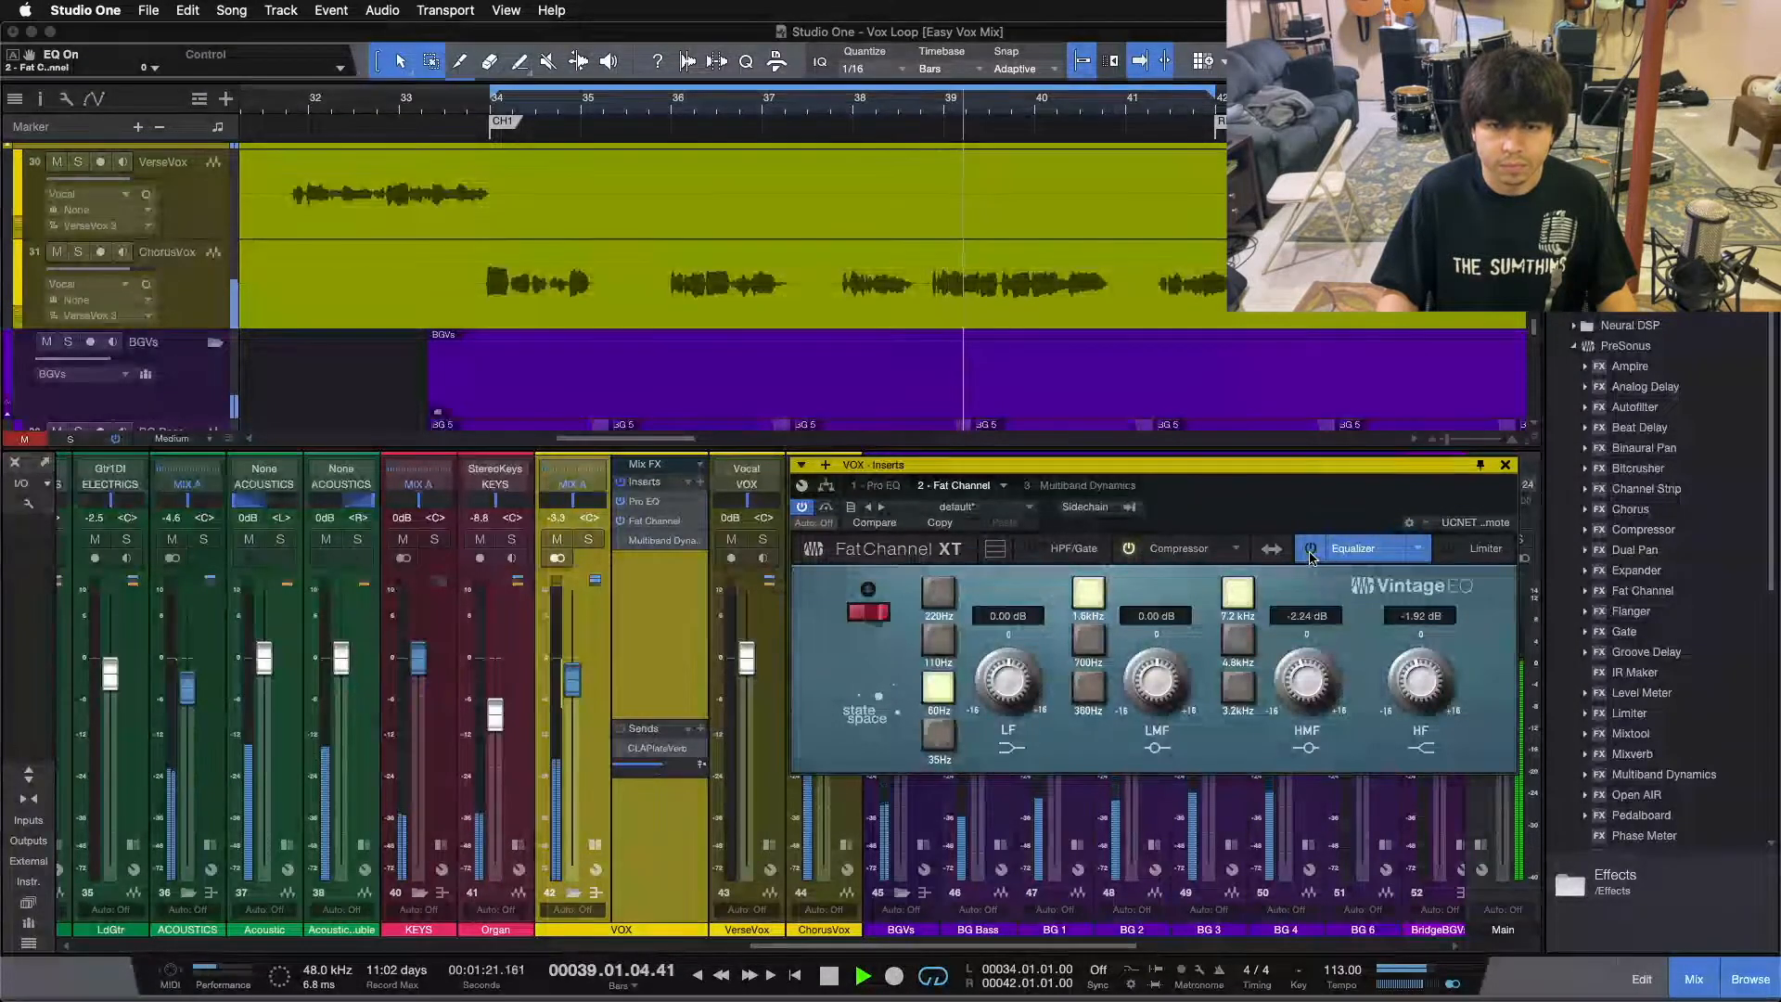
click(1311, 548)
key(space)
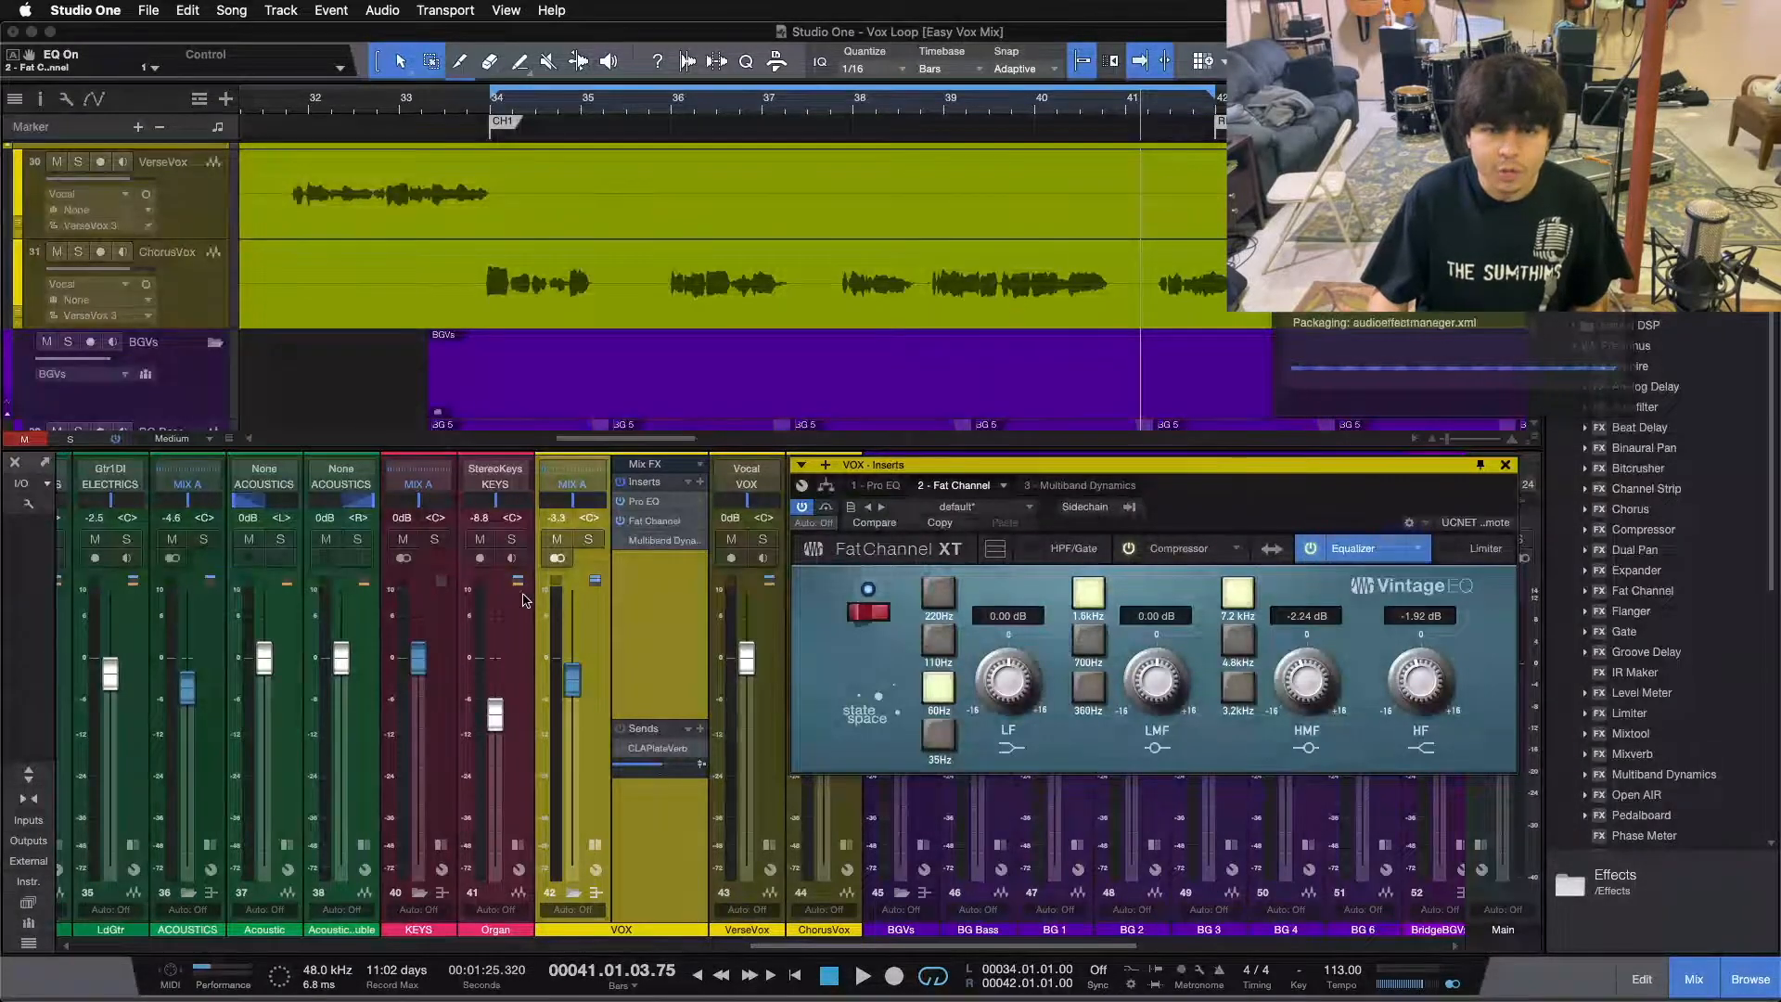
Step: Solo the VOX bus, compare the chorus with the Vintage EQ off and on, turn the EQ back on and clear the solo
click(589, 539)
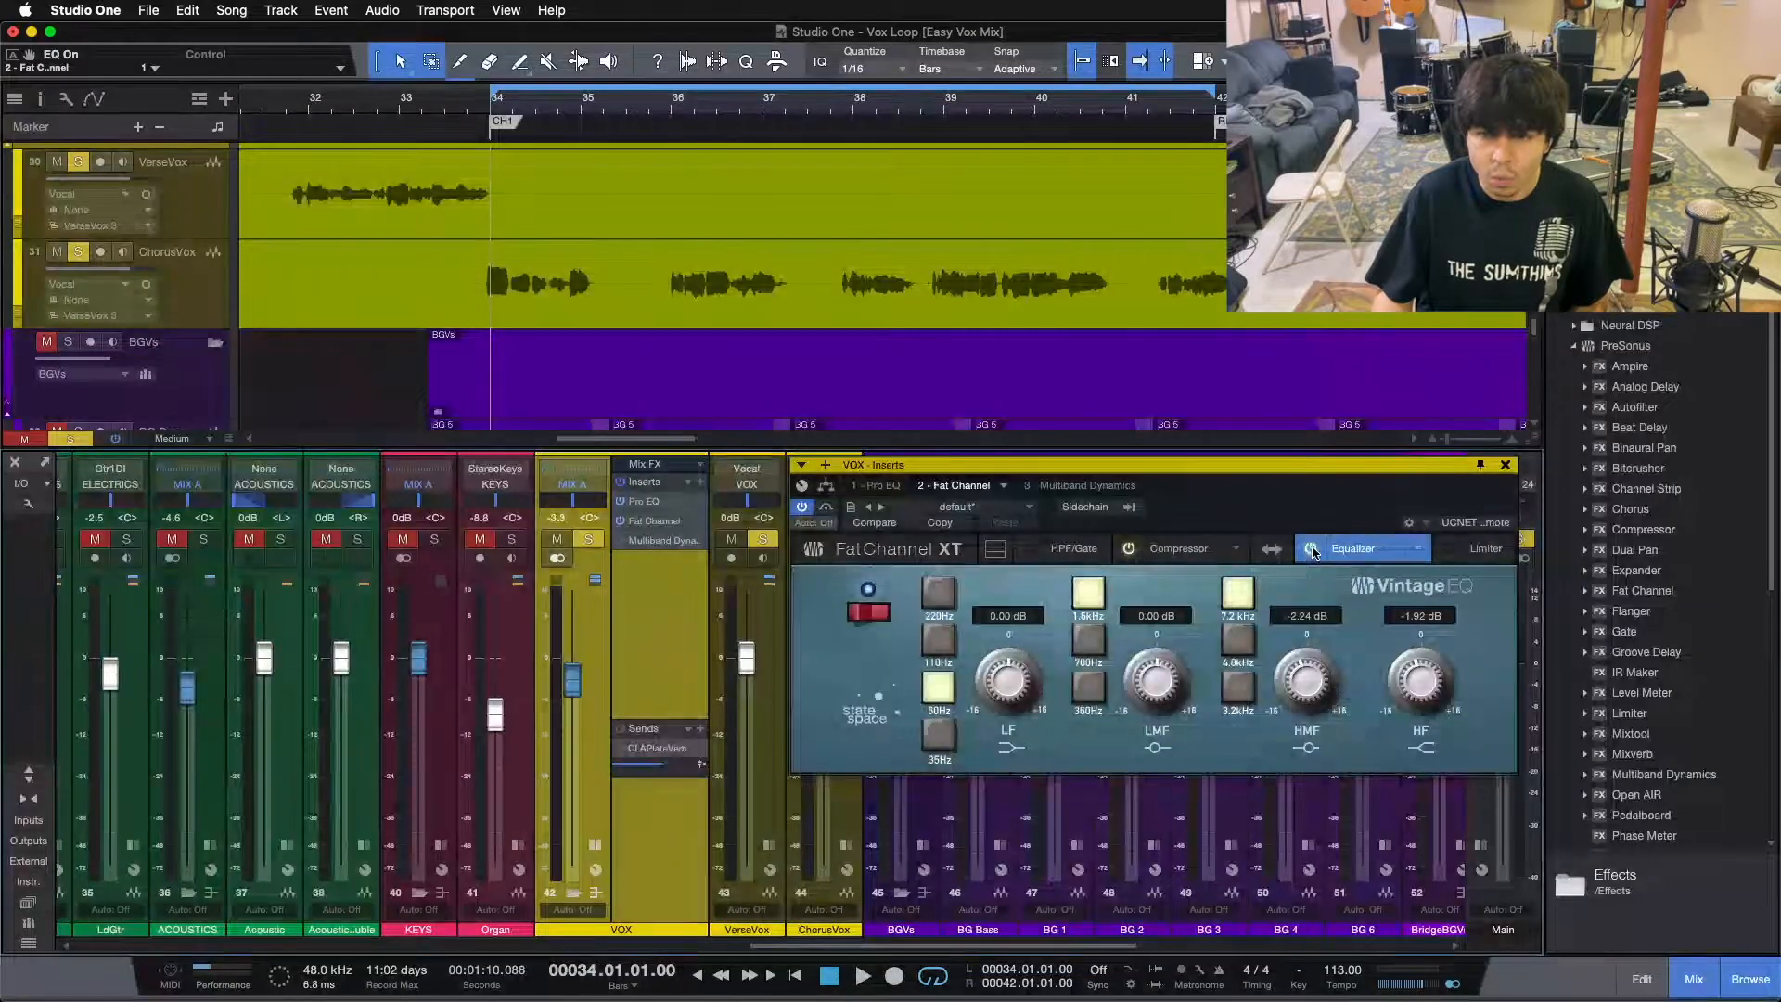
click(1311, 548)
key(space)
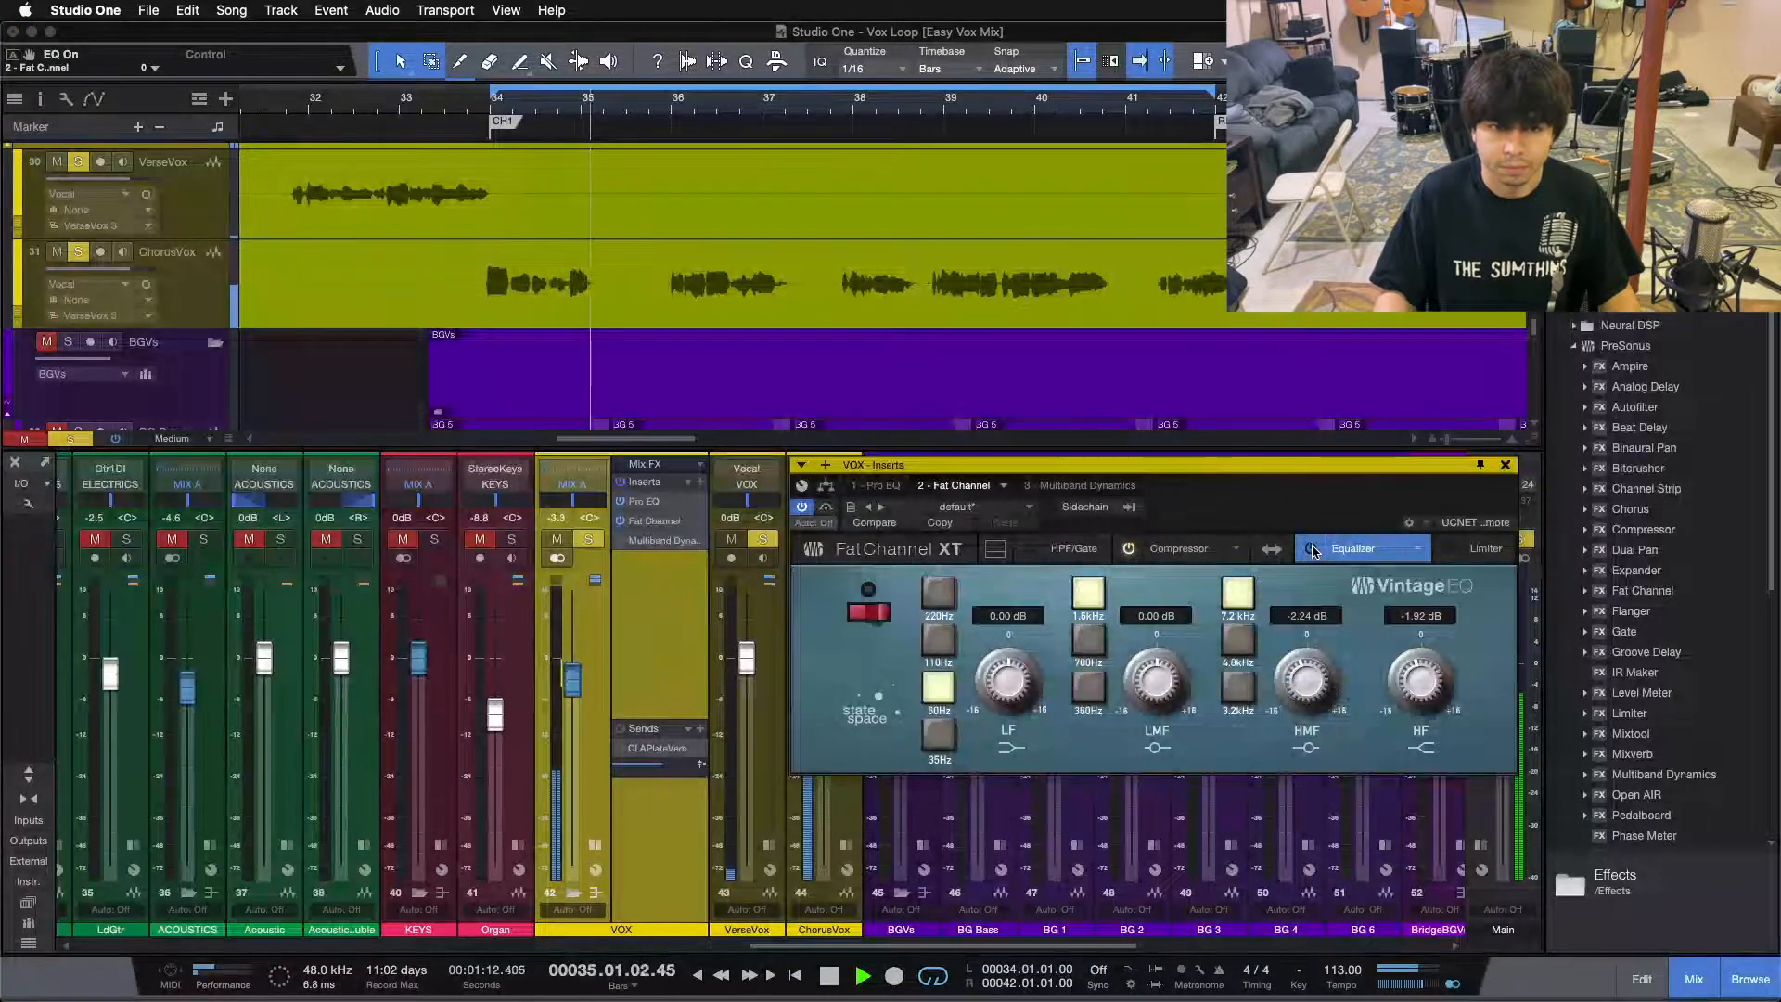
click(1312, 548)
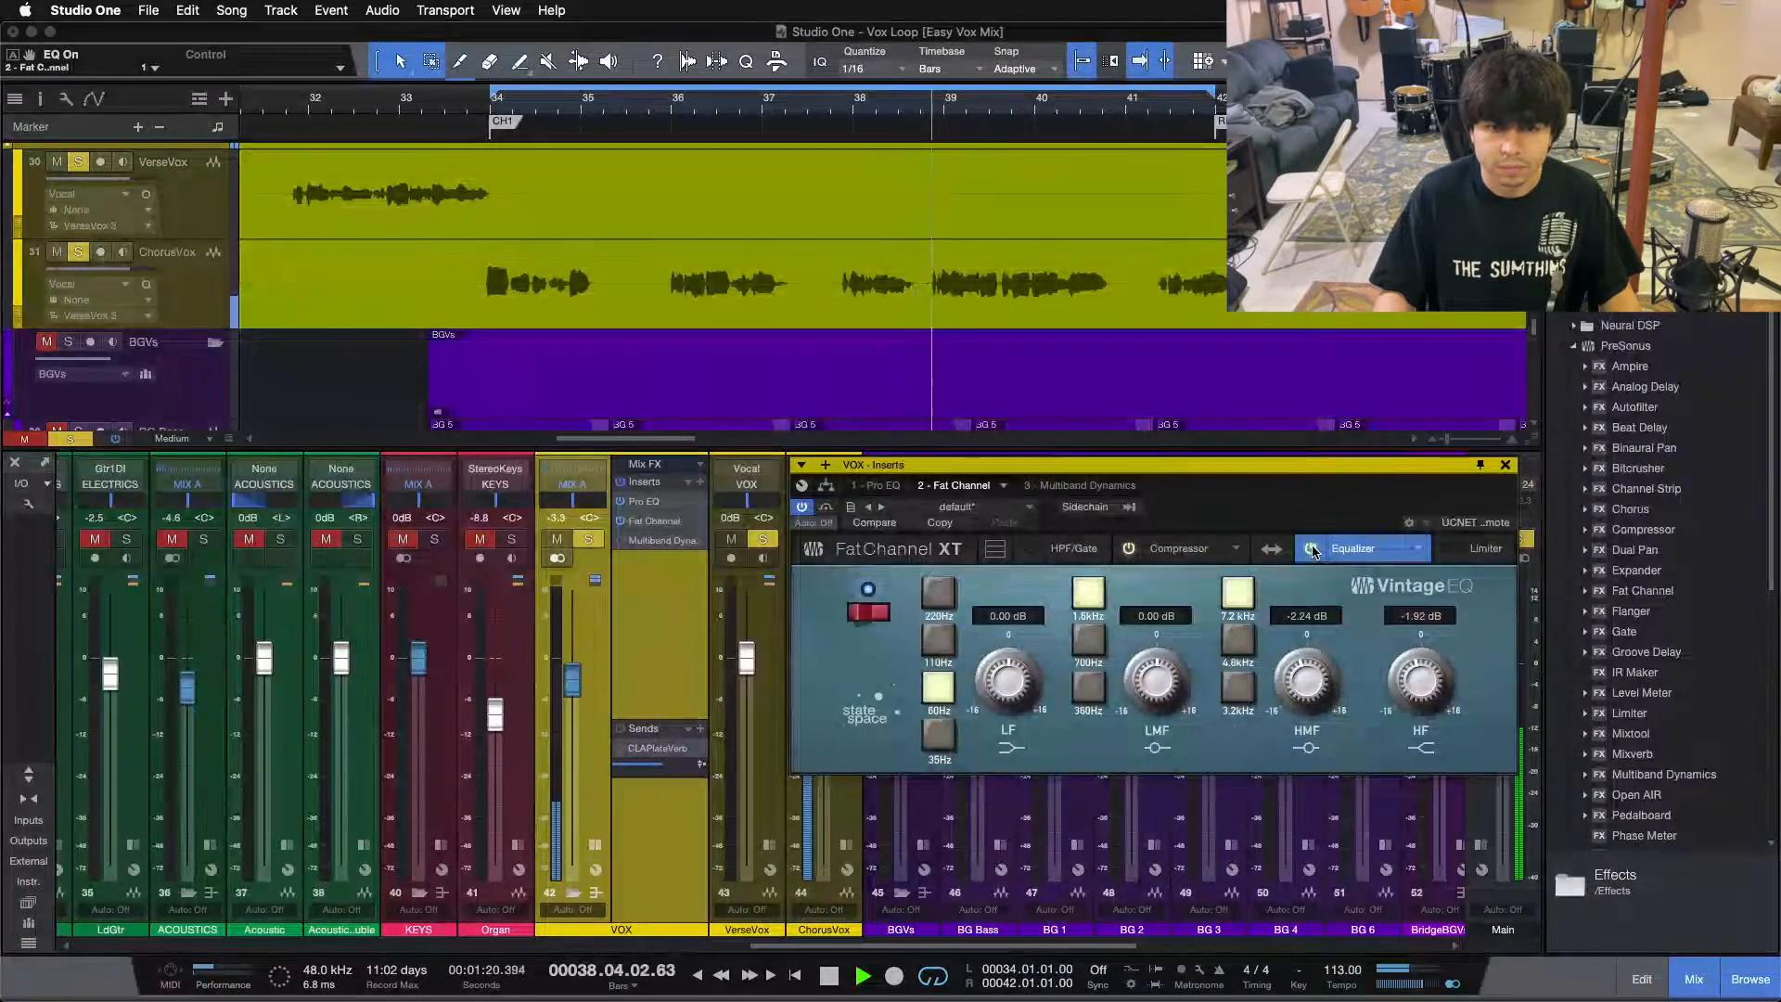
click(1312, 549)
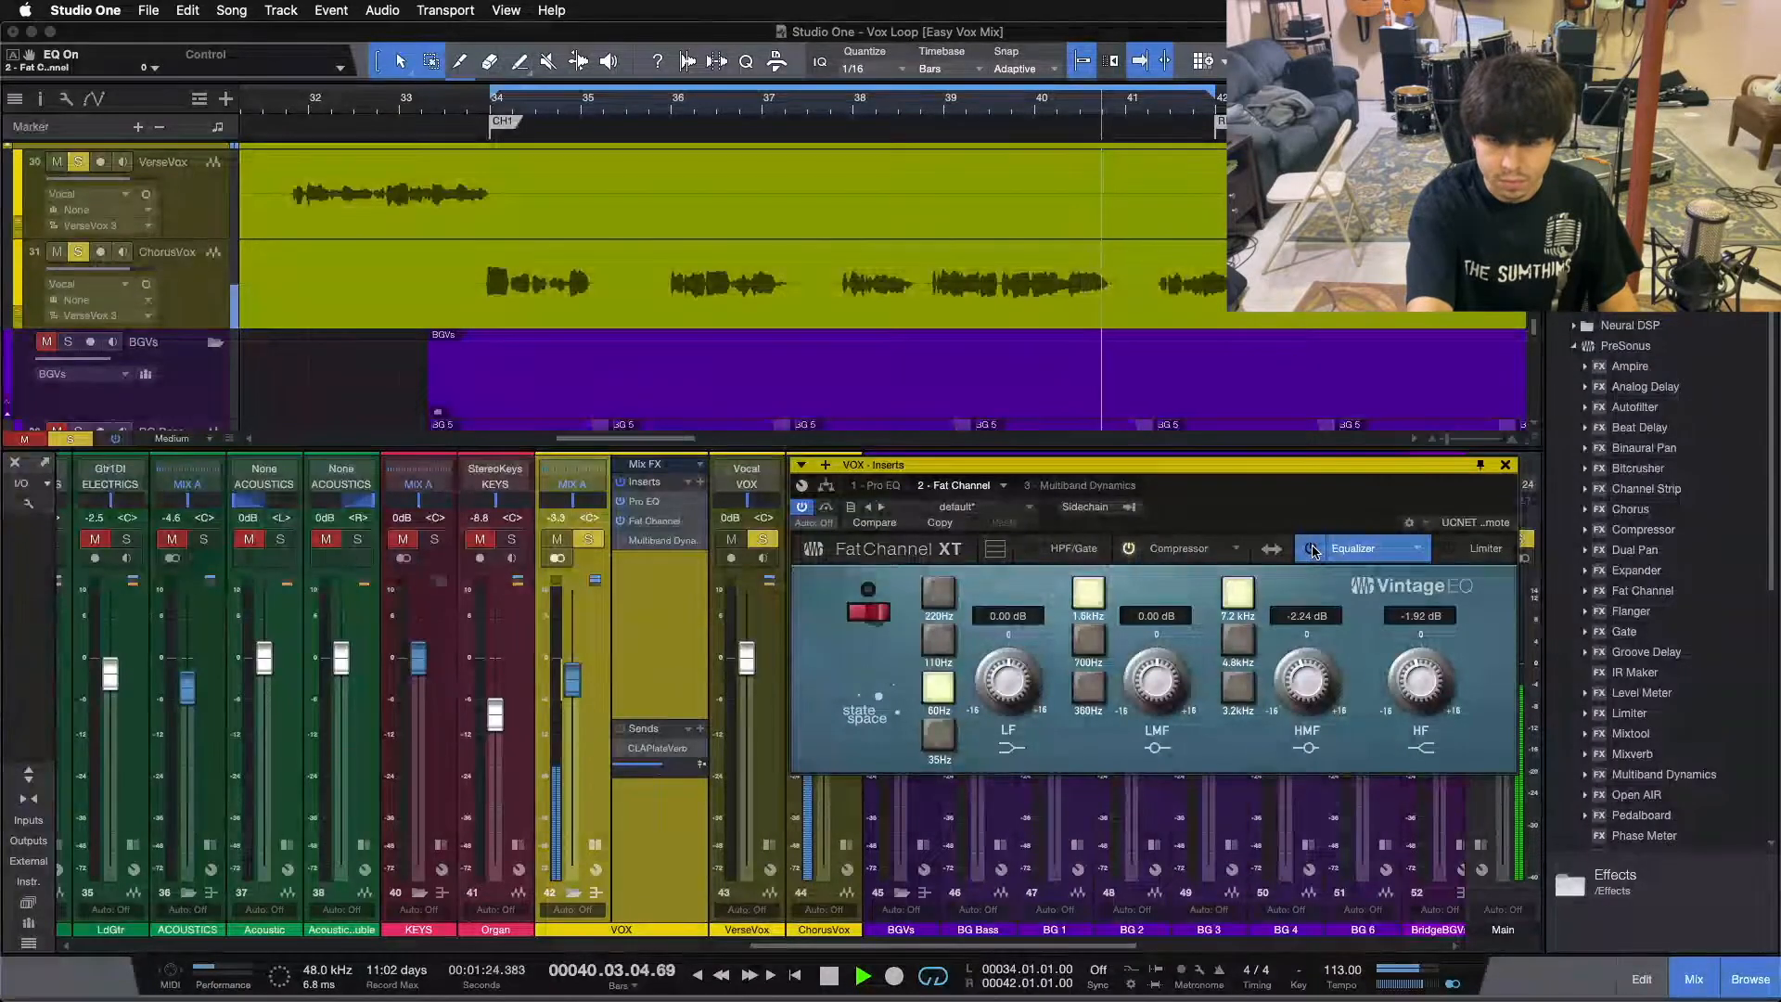
key(space)
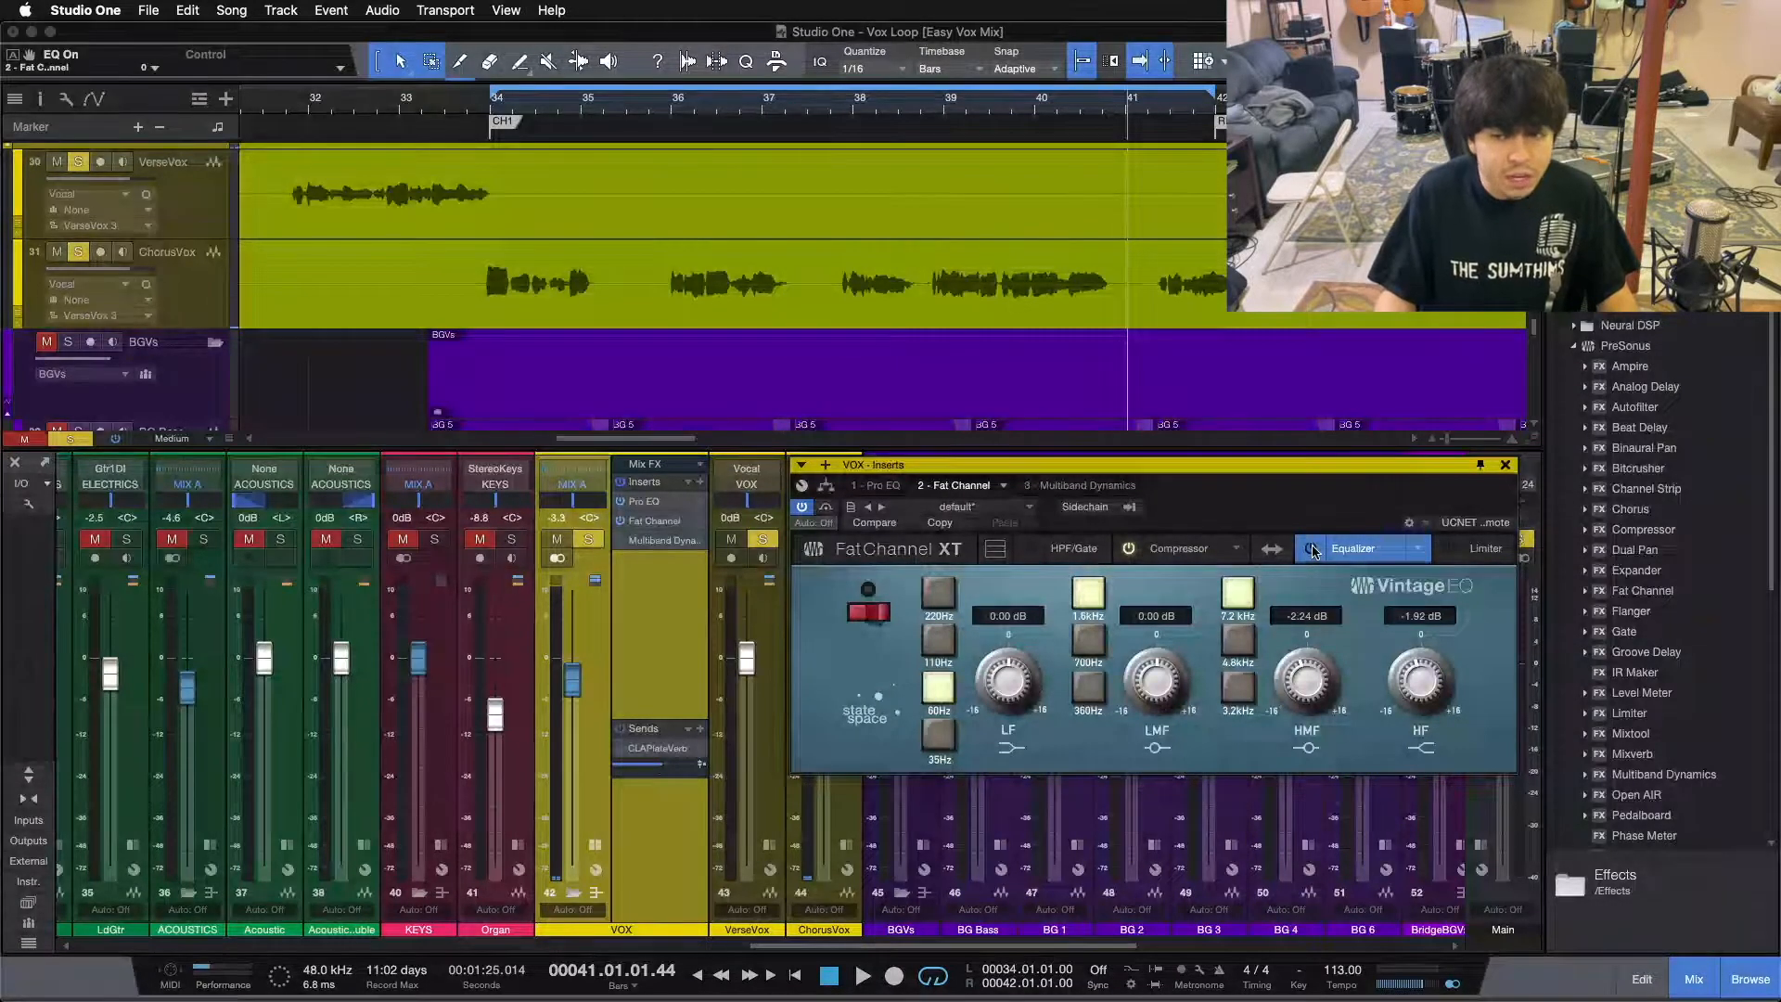
key(comma)
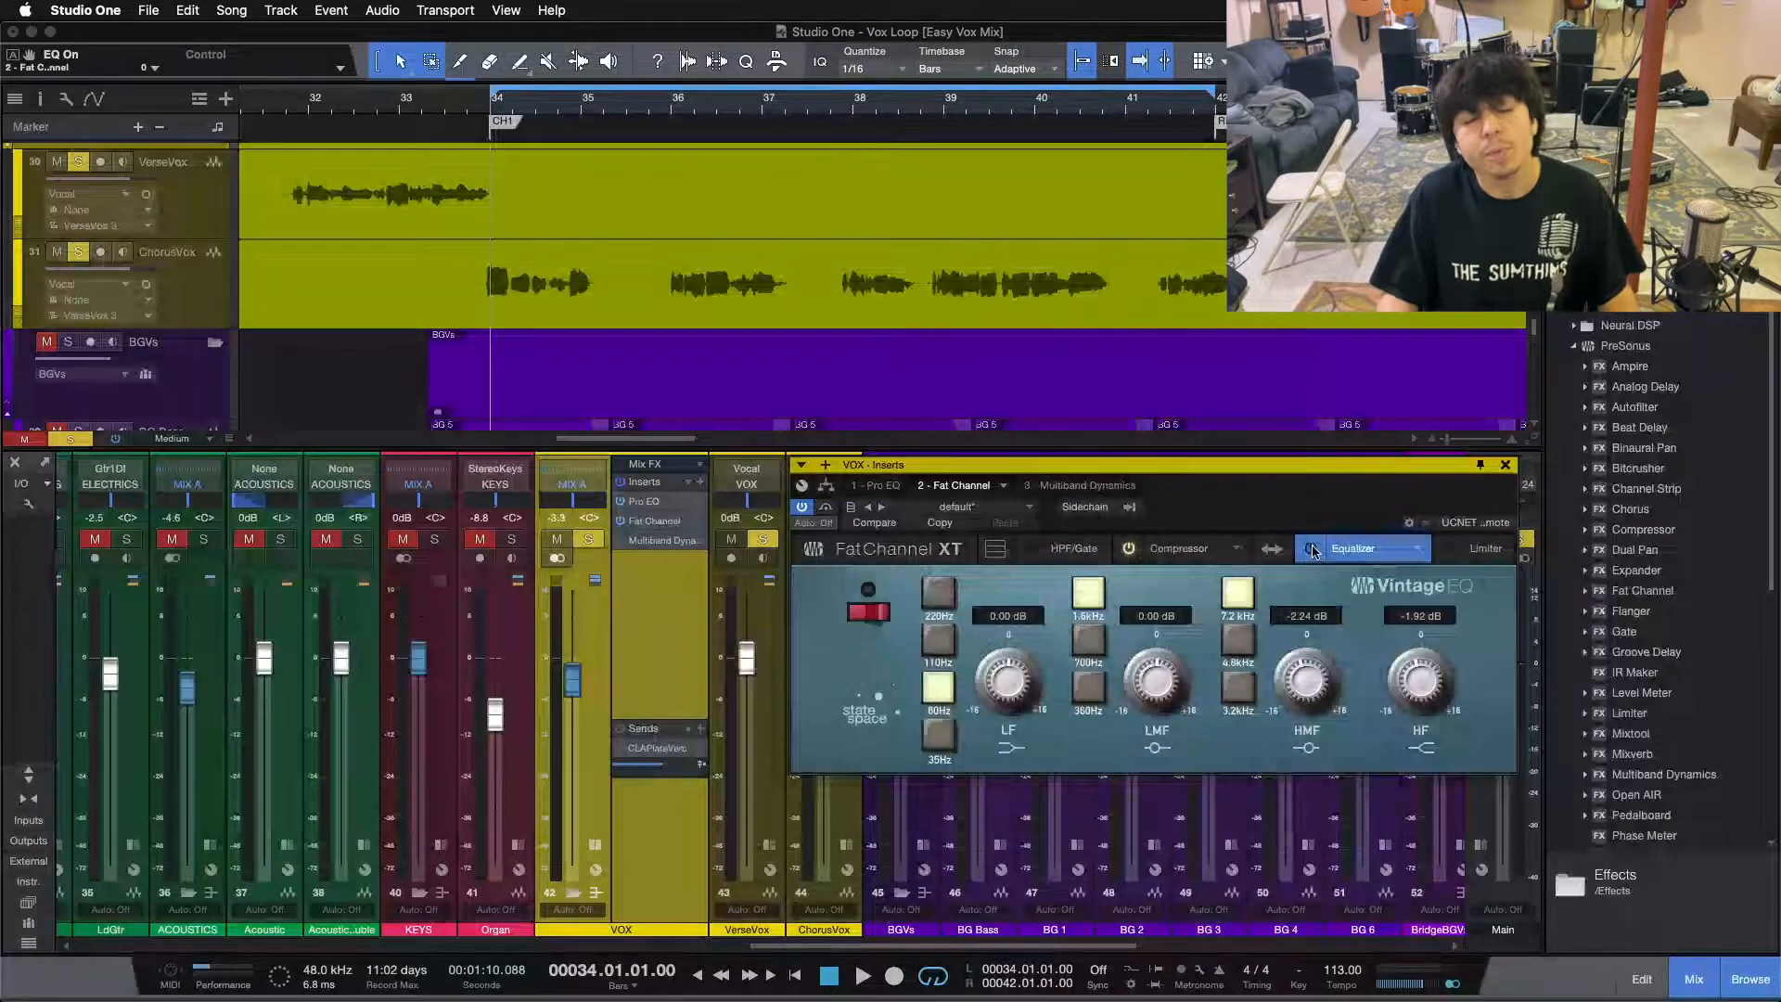
click(1312, 549)
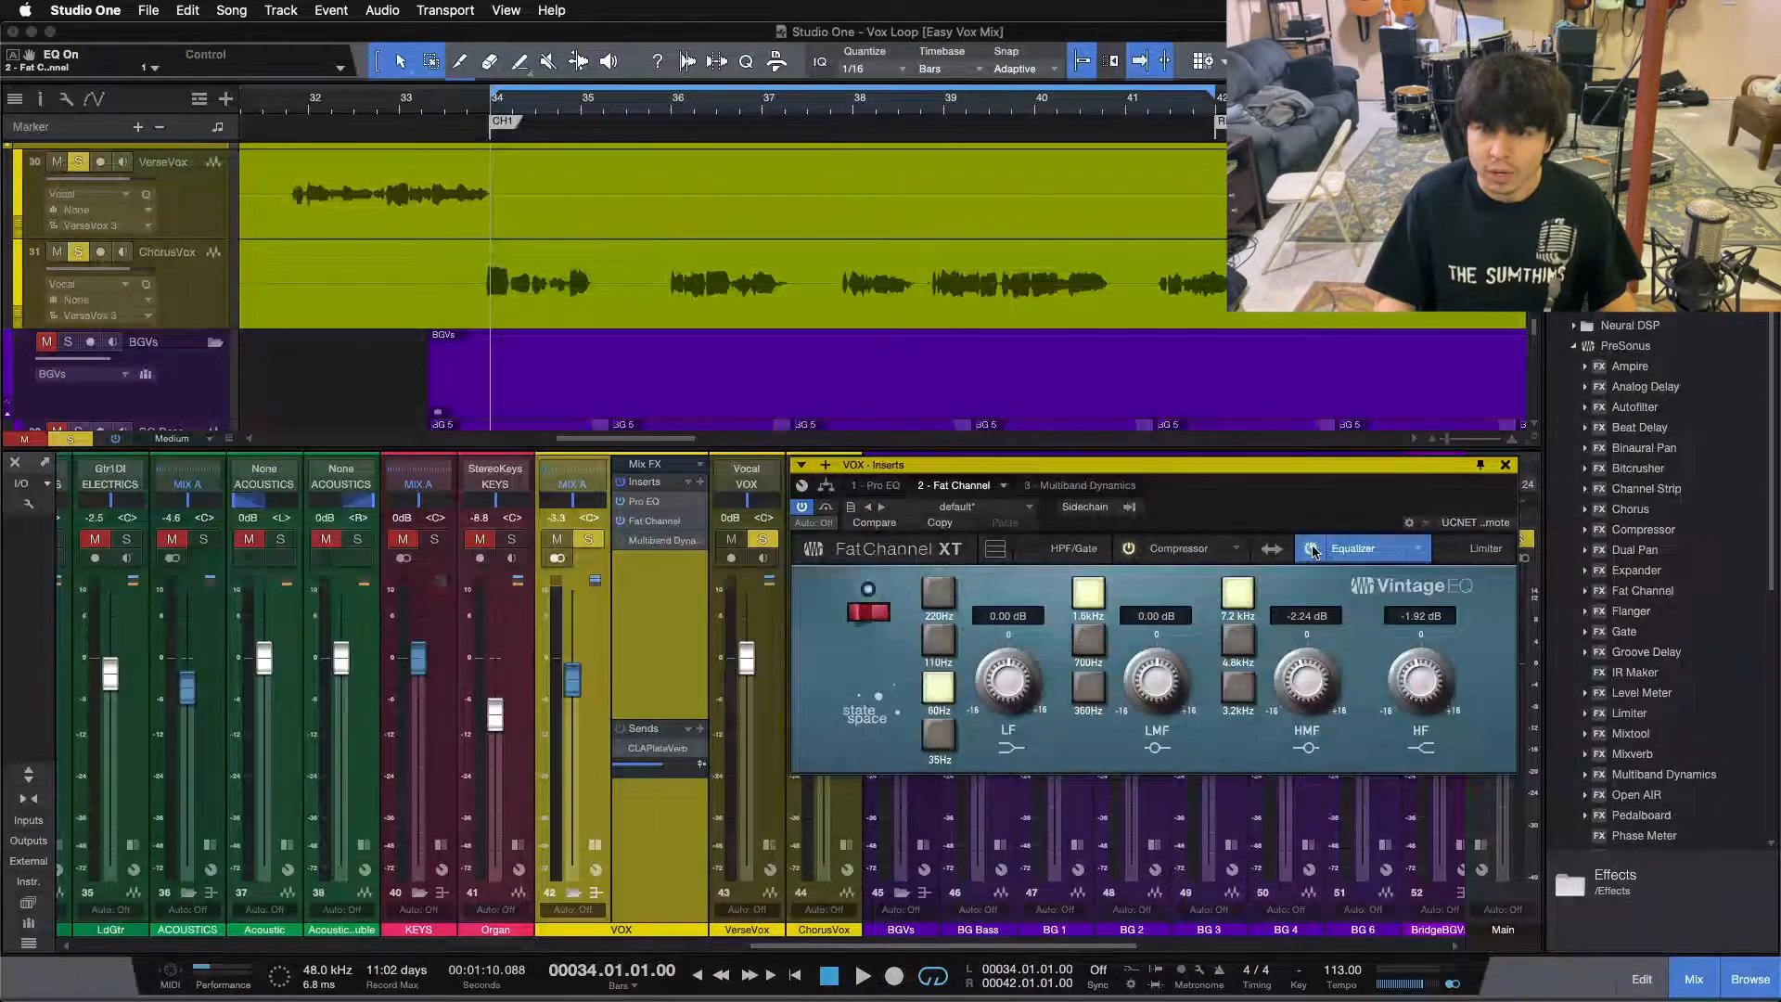
key(s)
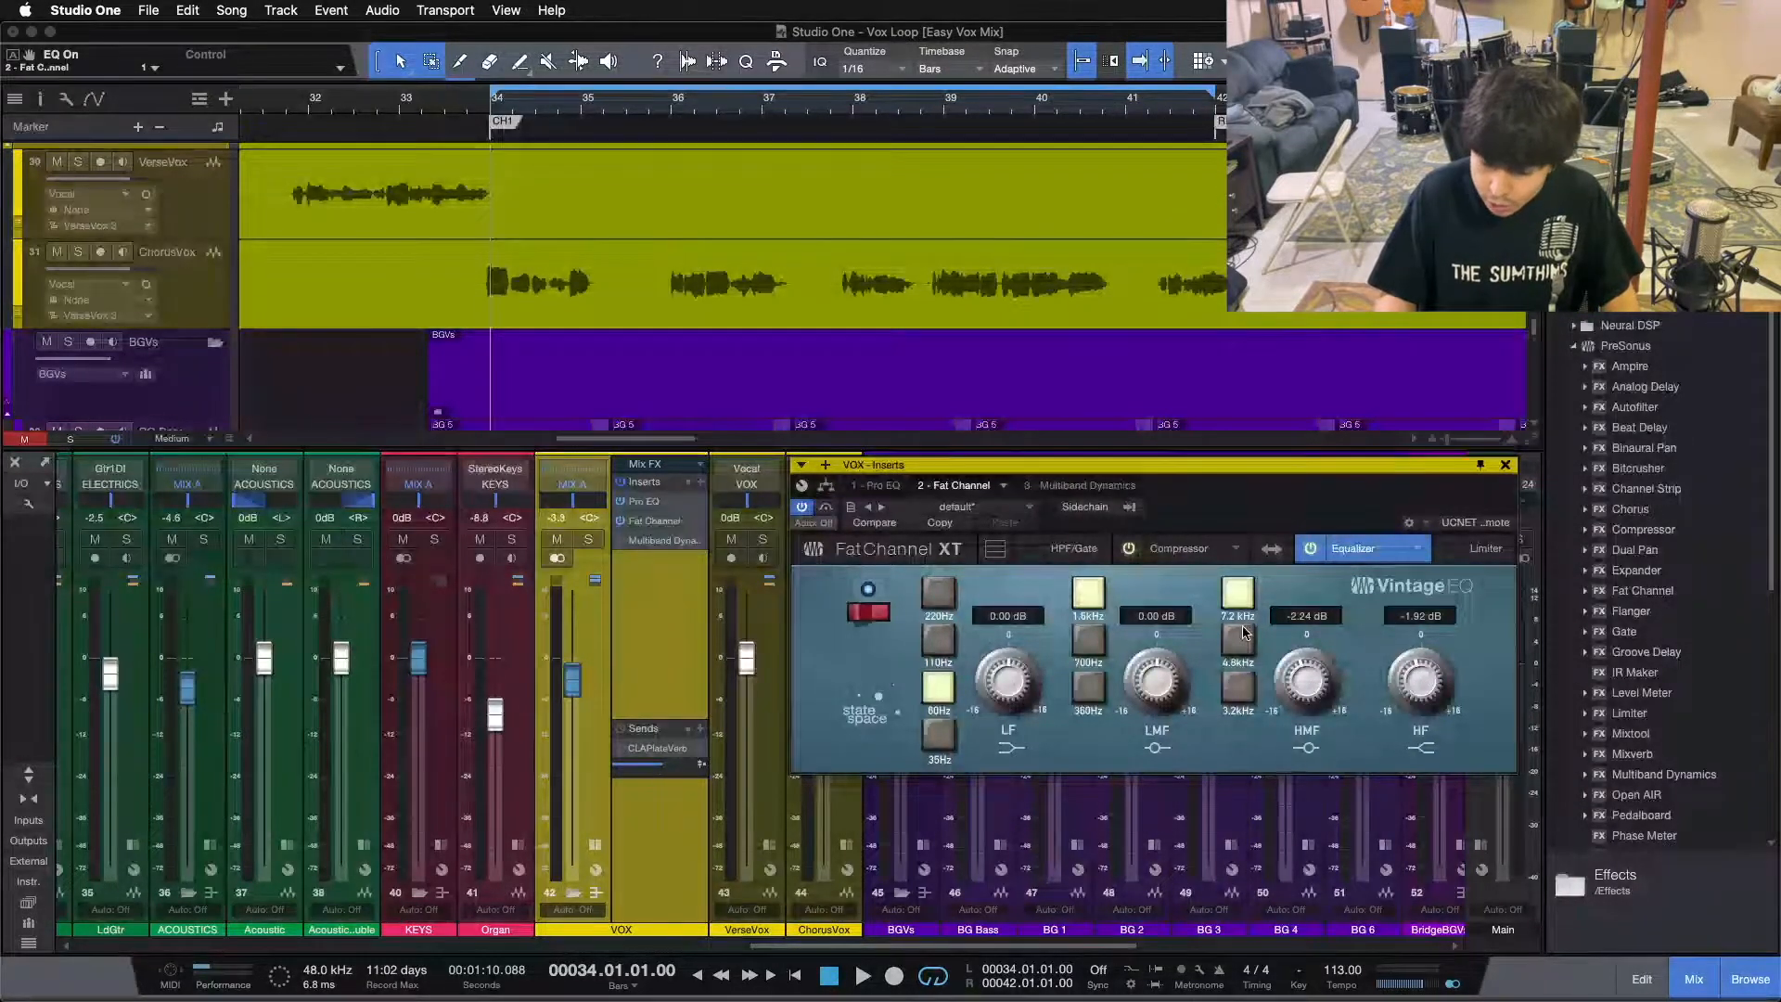
Step: Play the chorus, try a 7.20 dB HMF gain on the Vintage EQ, and undo the boost
key(space)
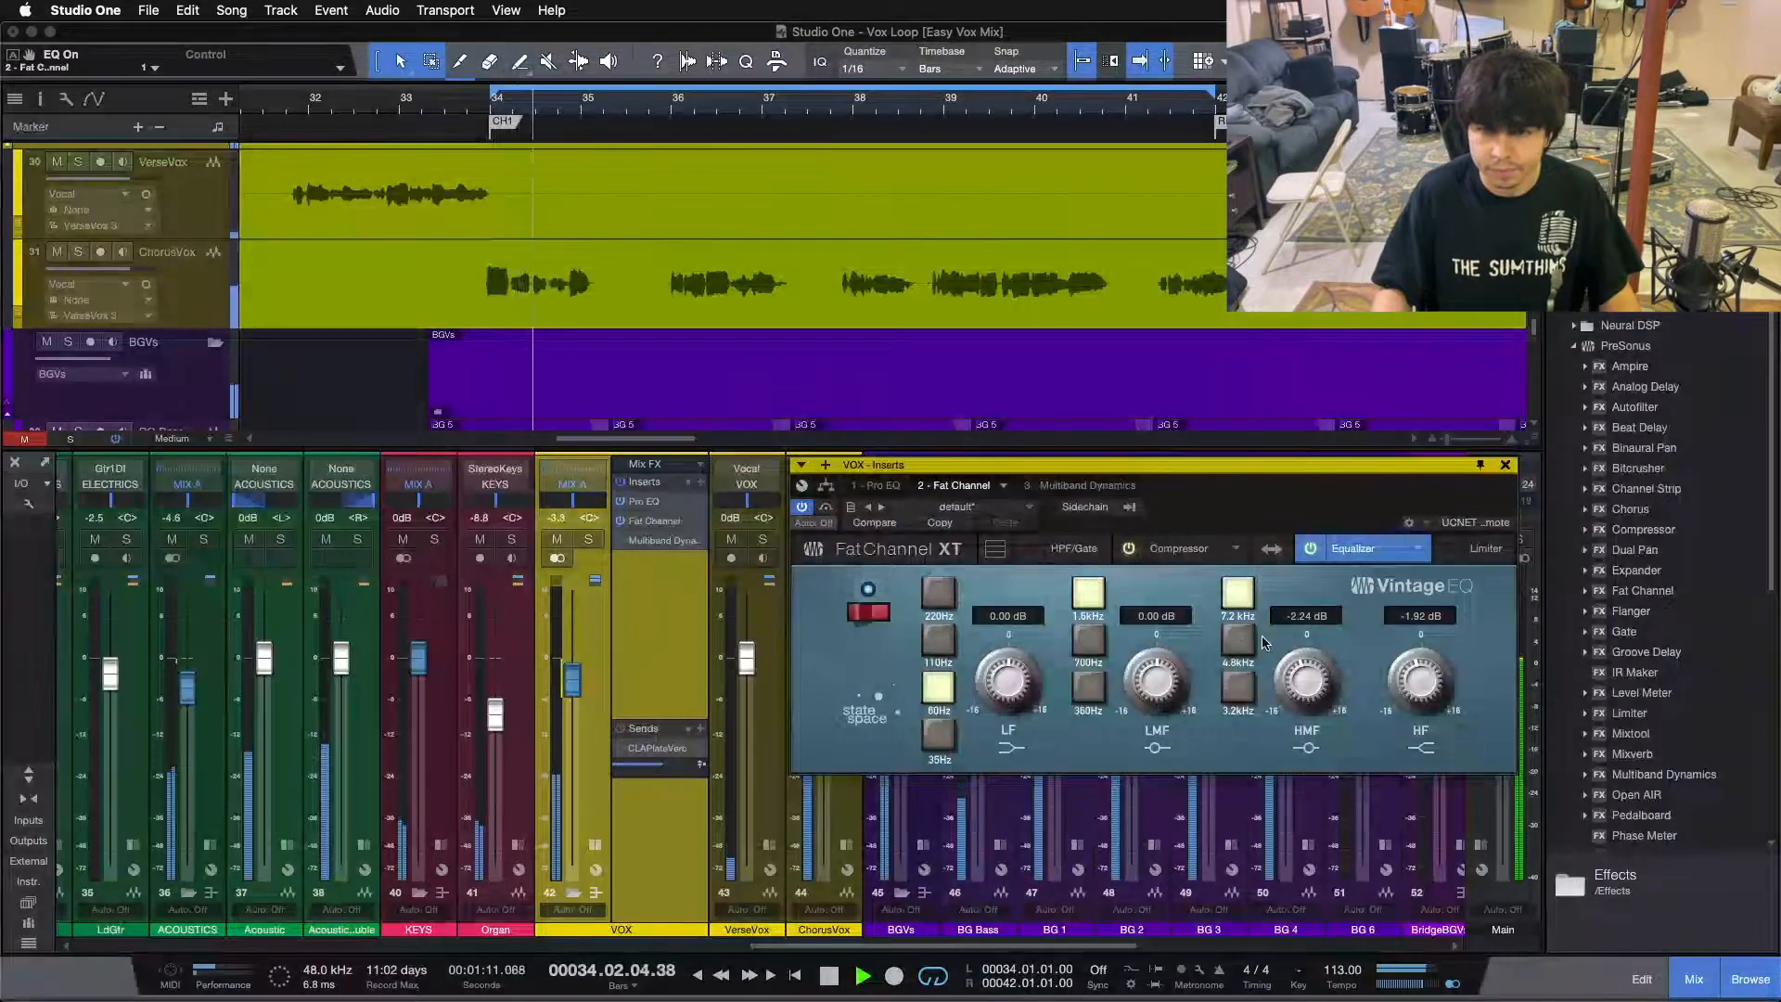
drag(1306, 620, 1303, 602)
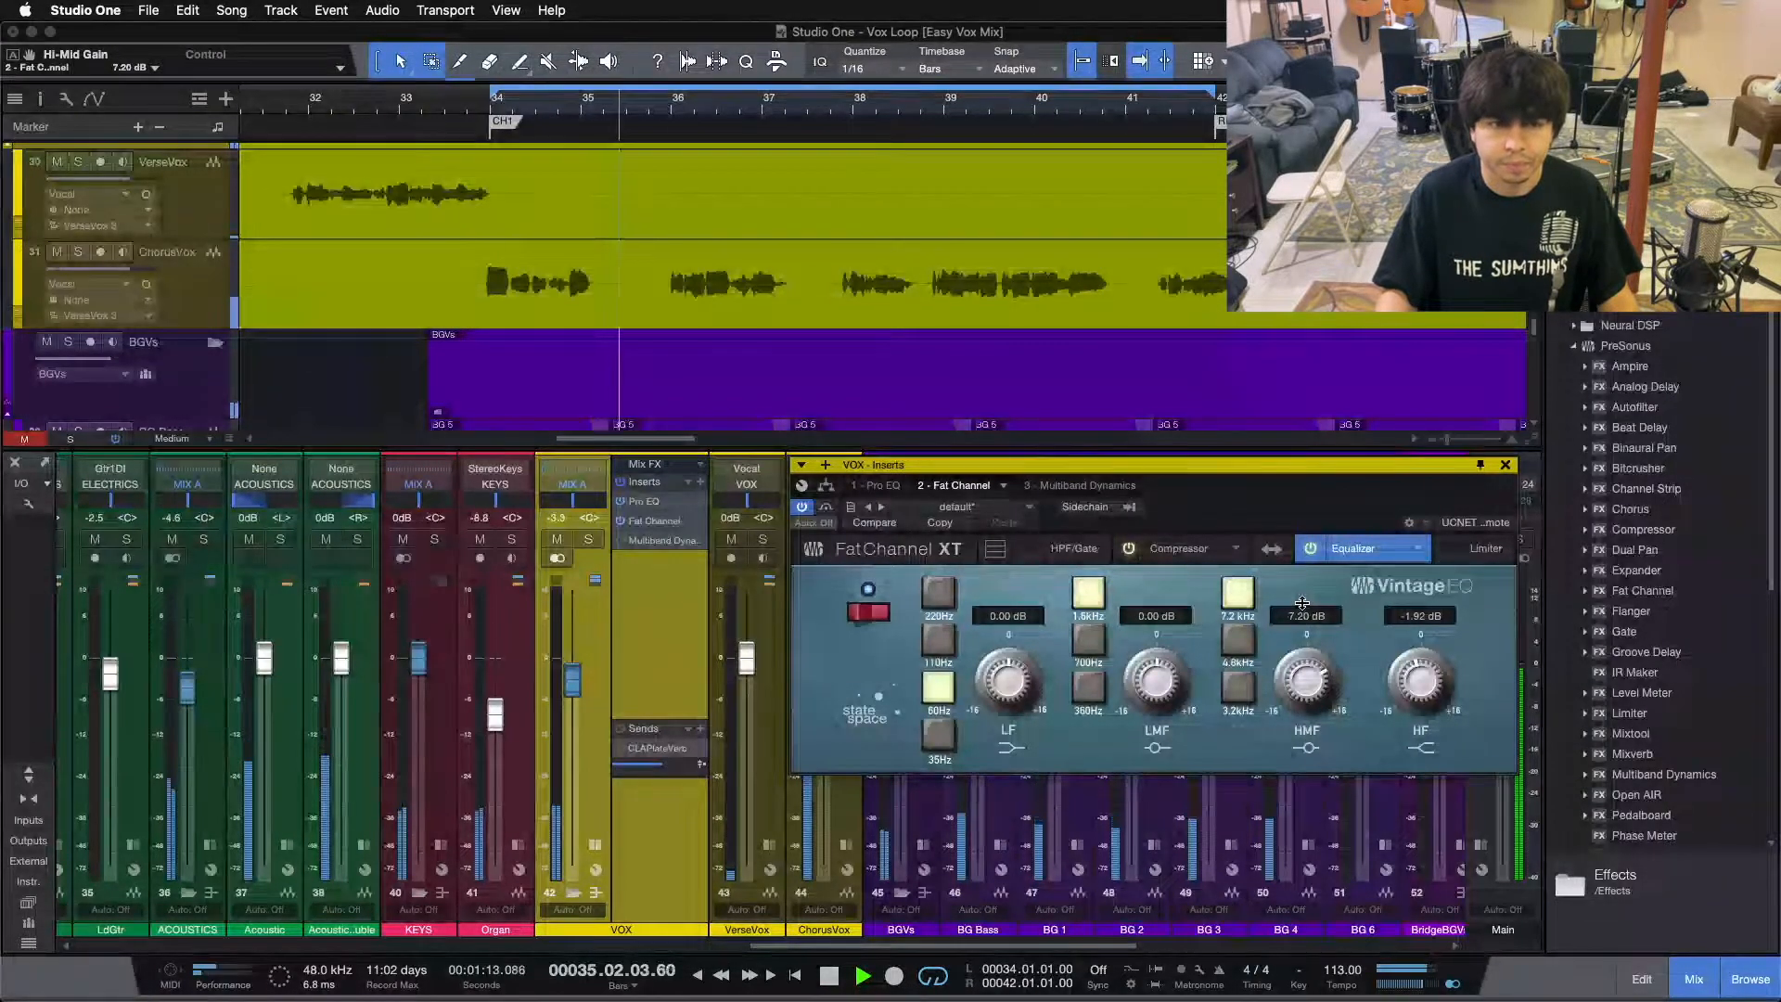
key(super+z)
Step: Try raising the Vintage EQ's HF gain to 6.88 dB and beyond during playback, undo the boost and stop
drag(1427, 685, 1419, 628)
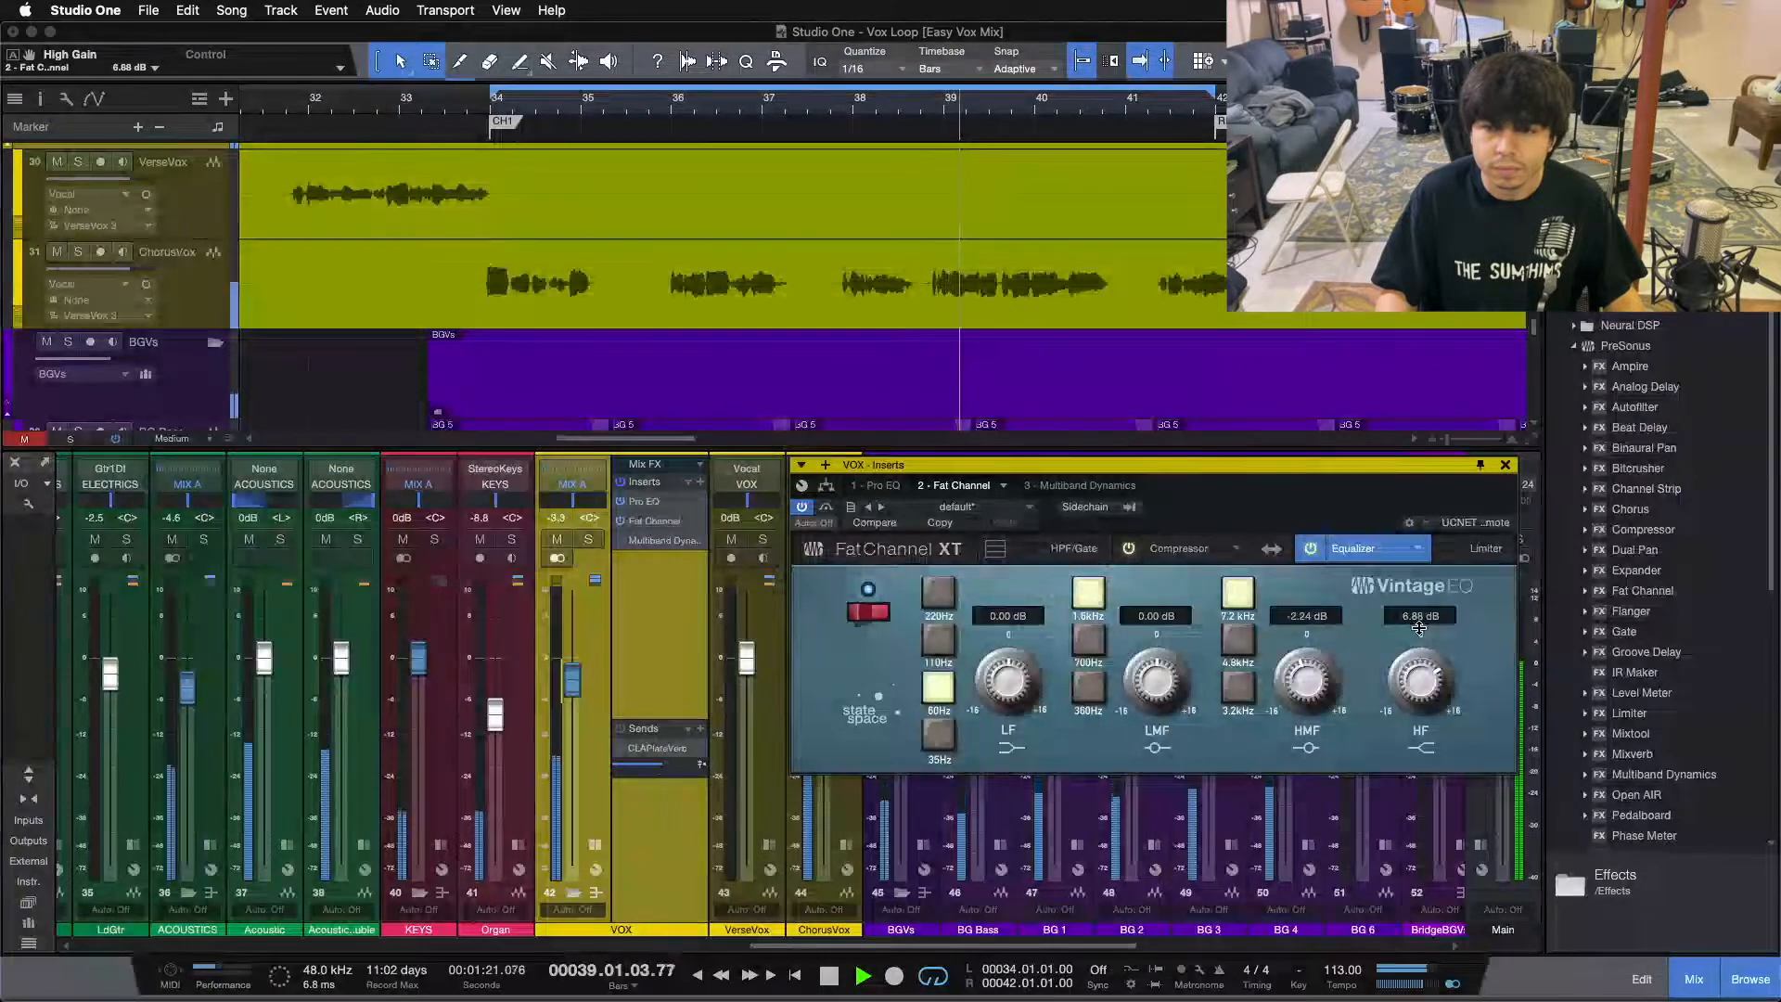
drag(1419, 628, 1422, 595)
key(super+z)
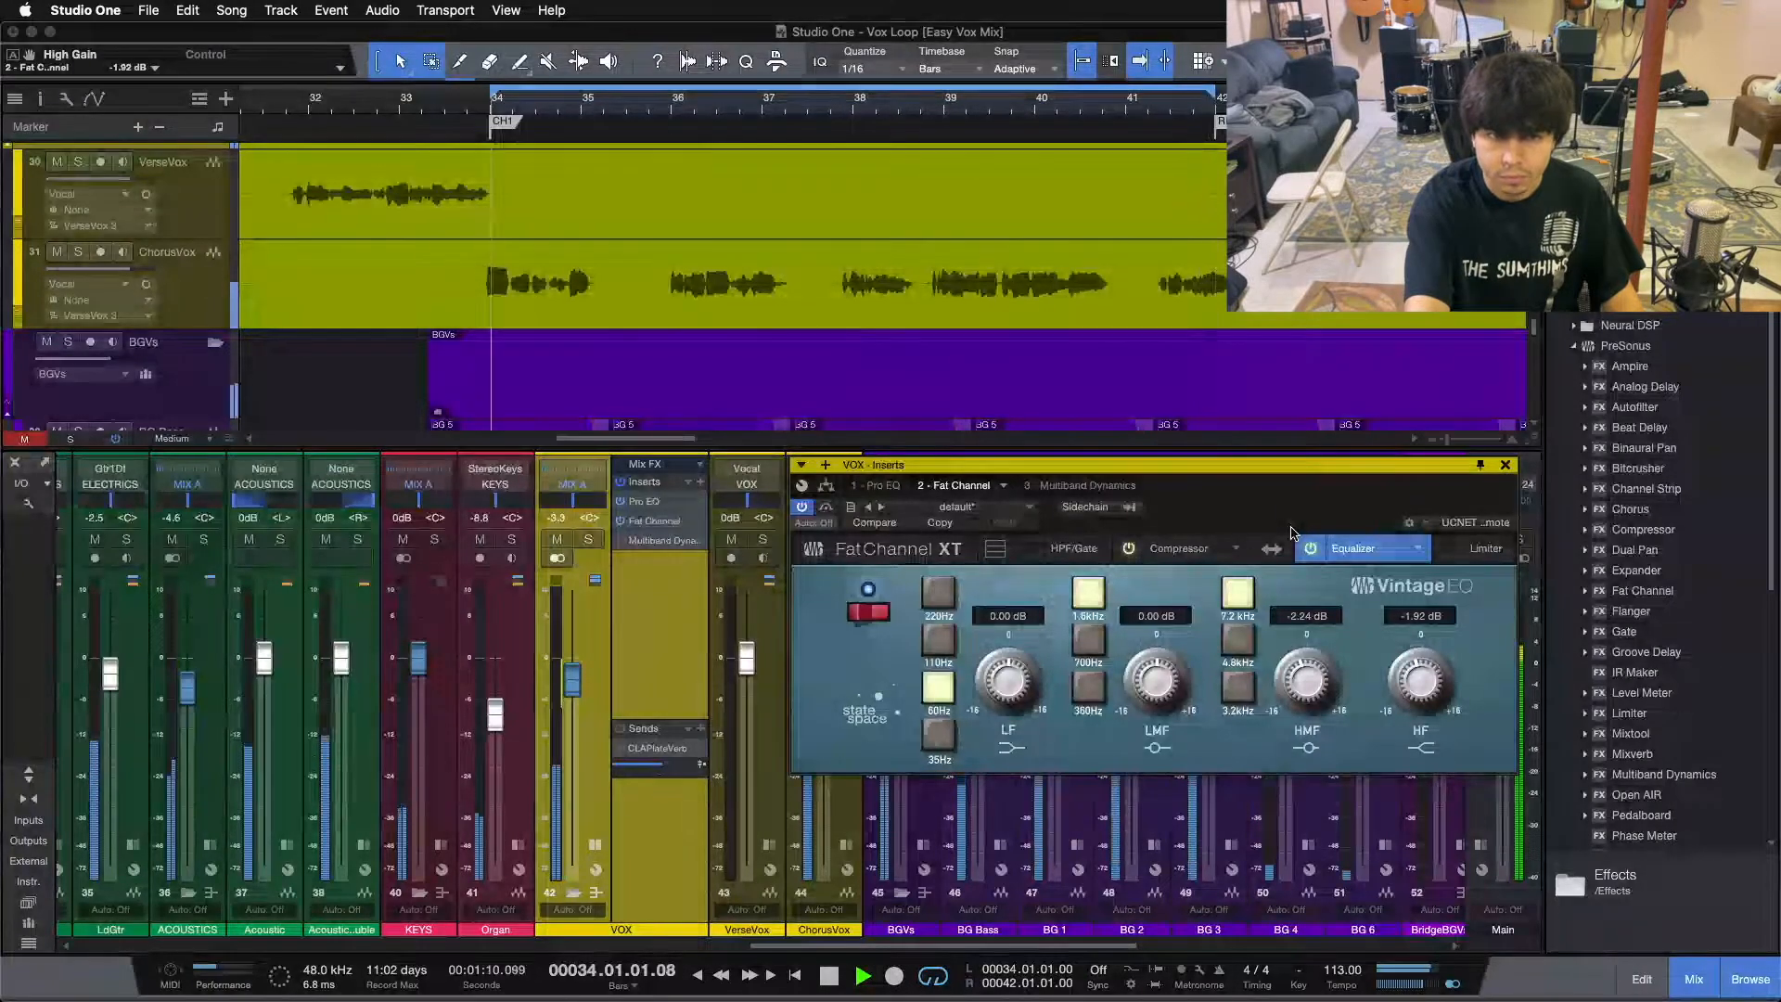
key(space)
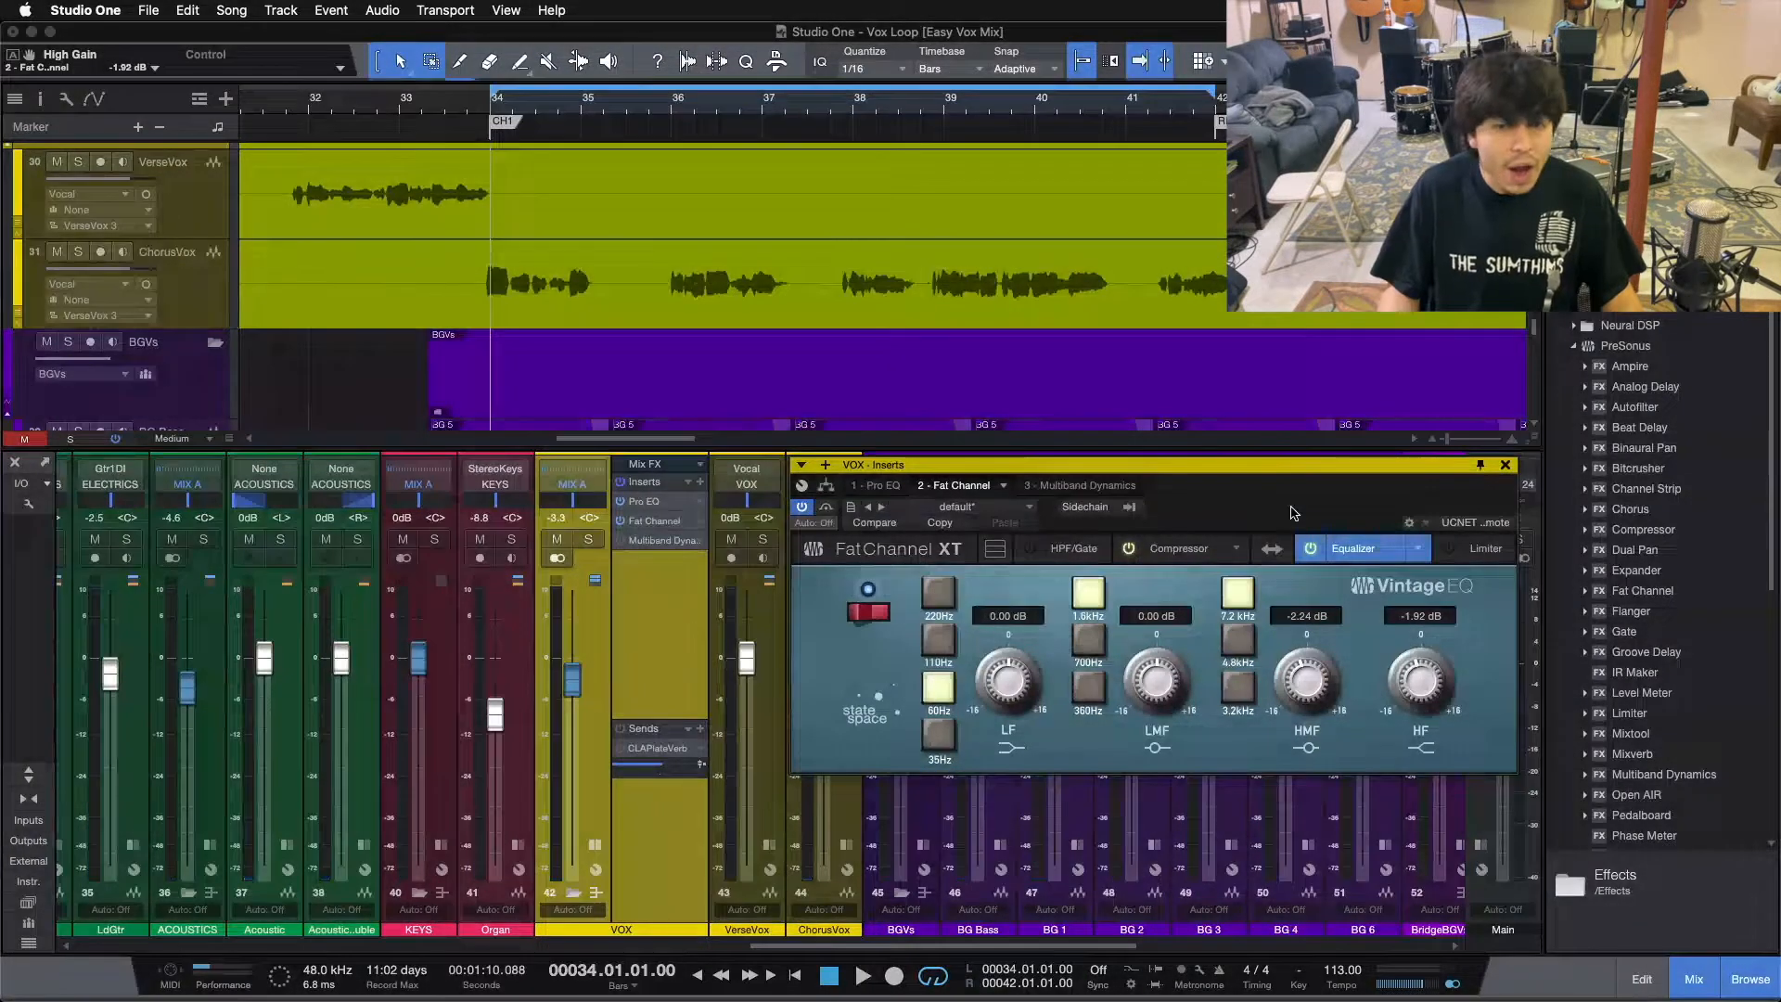
Step: Show the VOX channel's Multiband Dynamics with its De-Esser preset, move the plug-in window up, and enable the effect
click(1085, 485)
click(1131, 485)
click(1219, 518)
drag(1230, 513, 1159, 388)
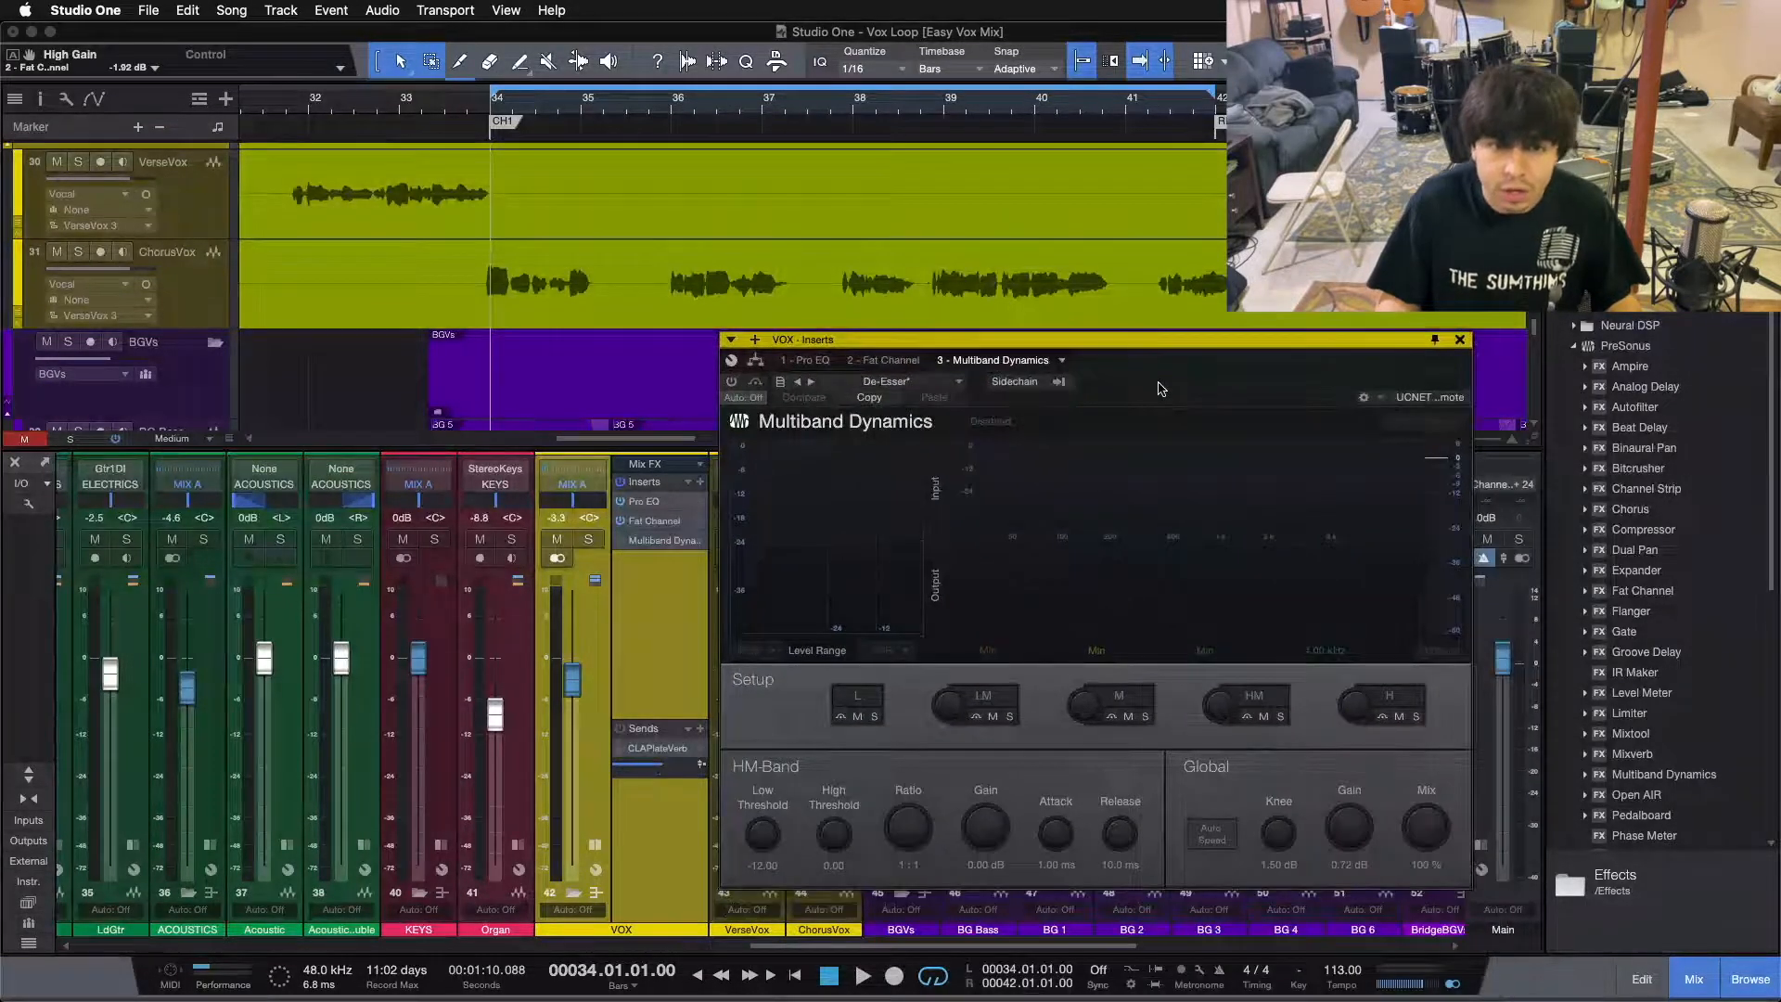
click(730, 382)
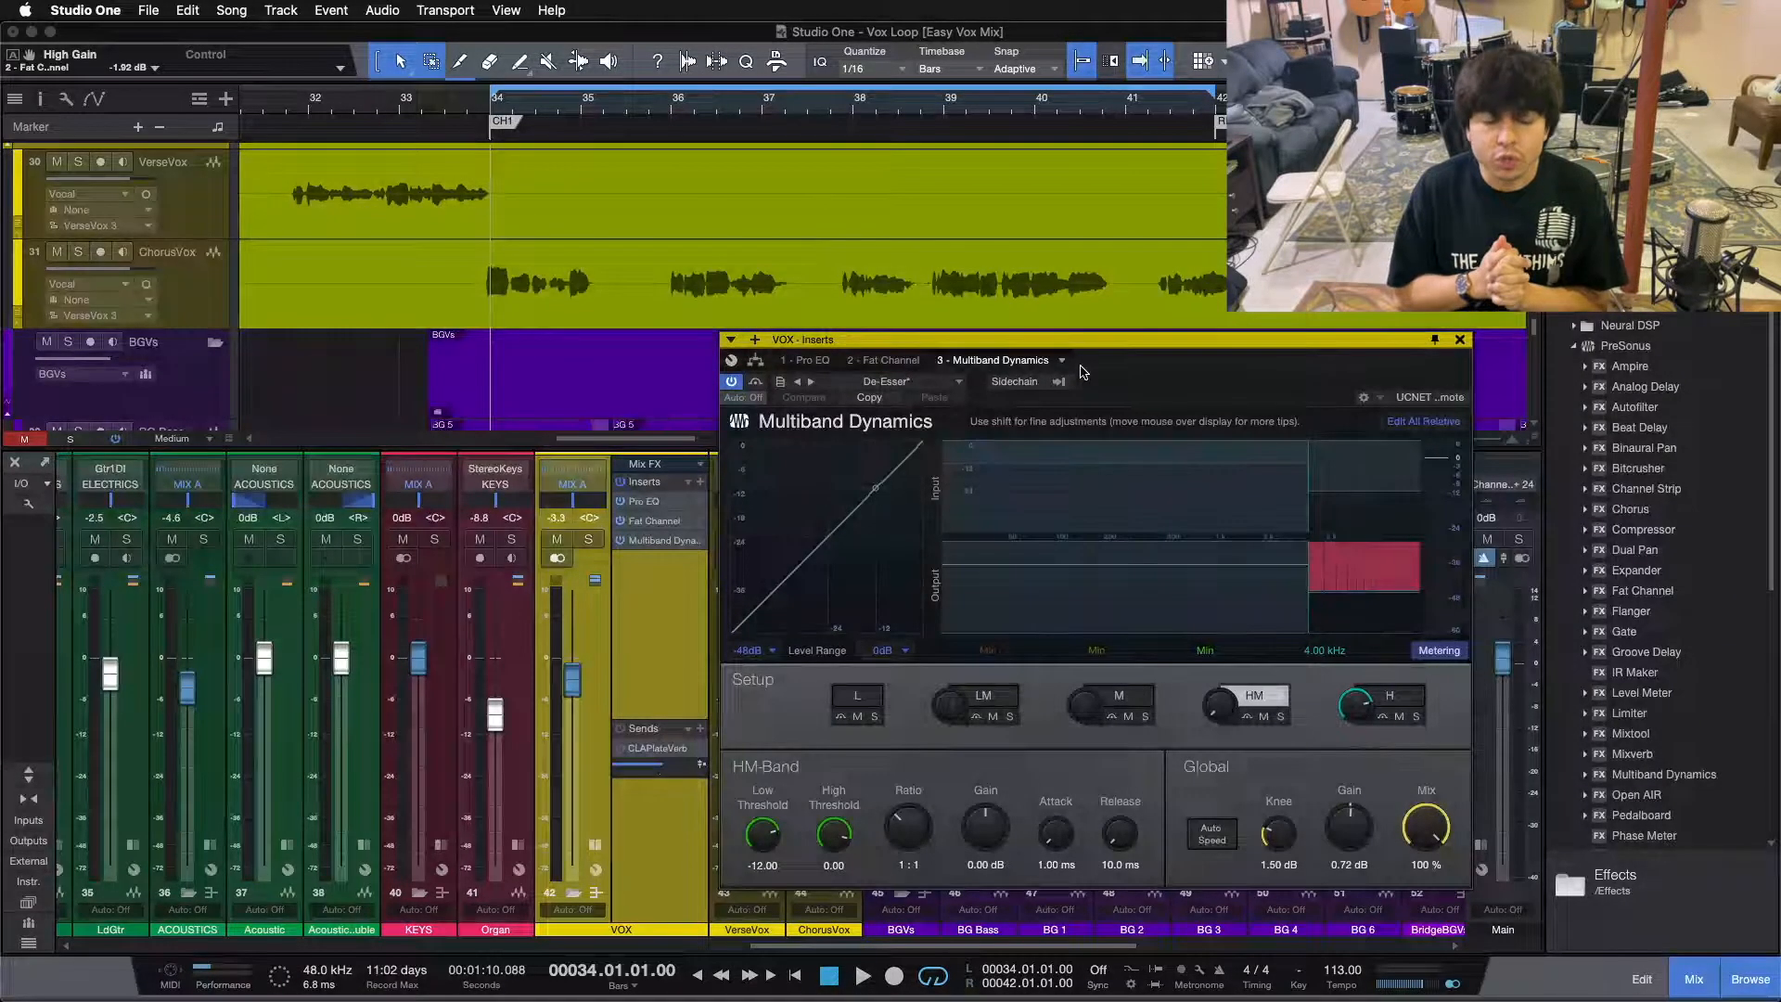
Step: Check the Fat Channel's Vintage EQ again, return to the Multiband Dynamics, and reposition its window clear of the VOX channel
click(888, 361)
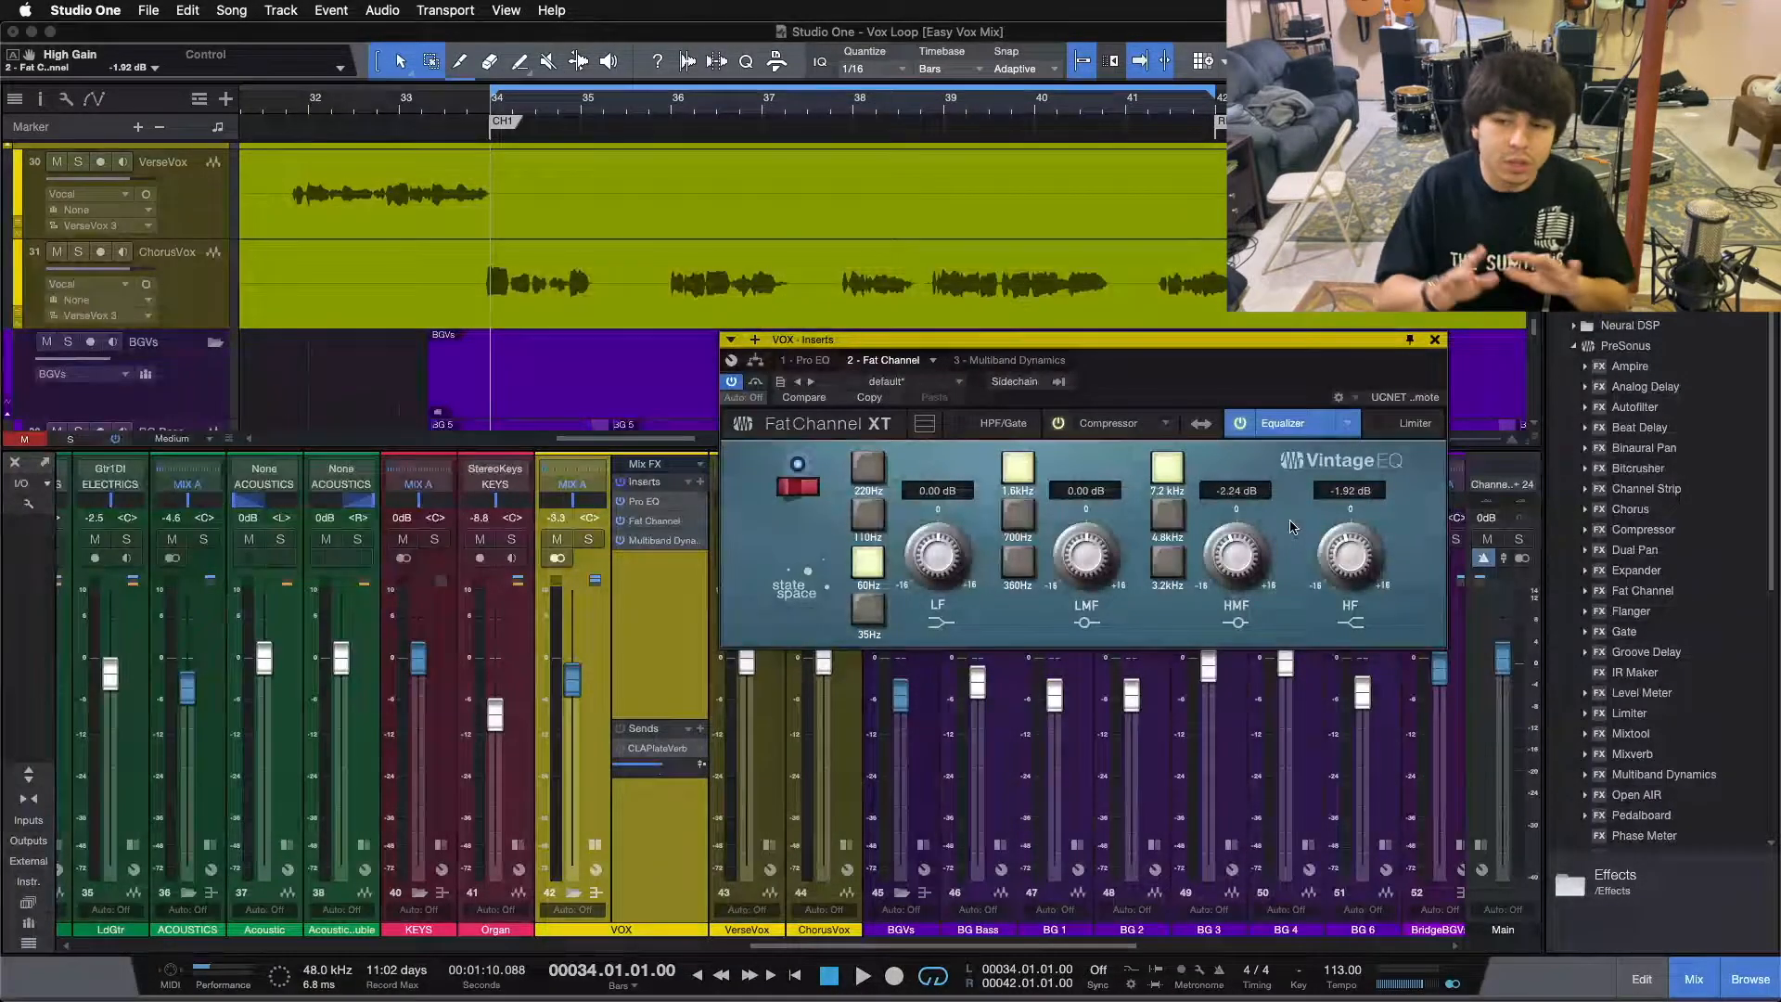
click(1018, 360)
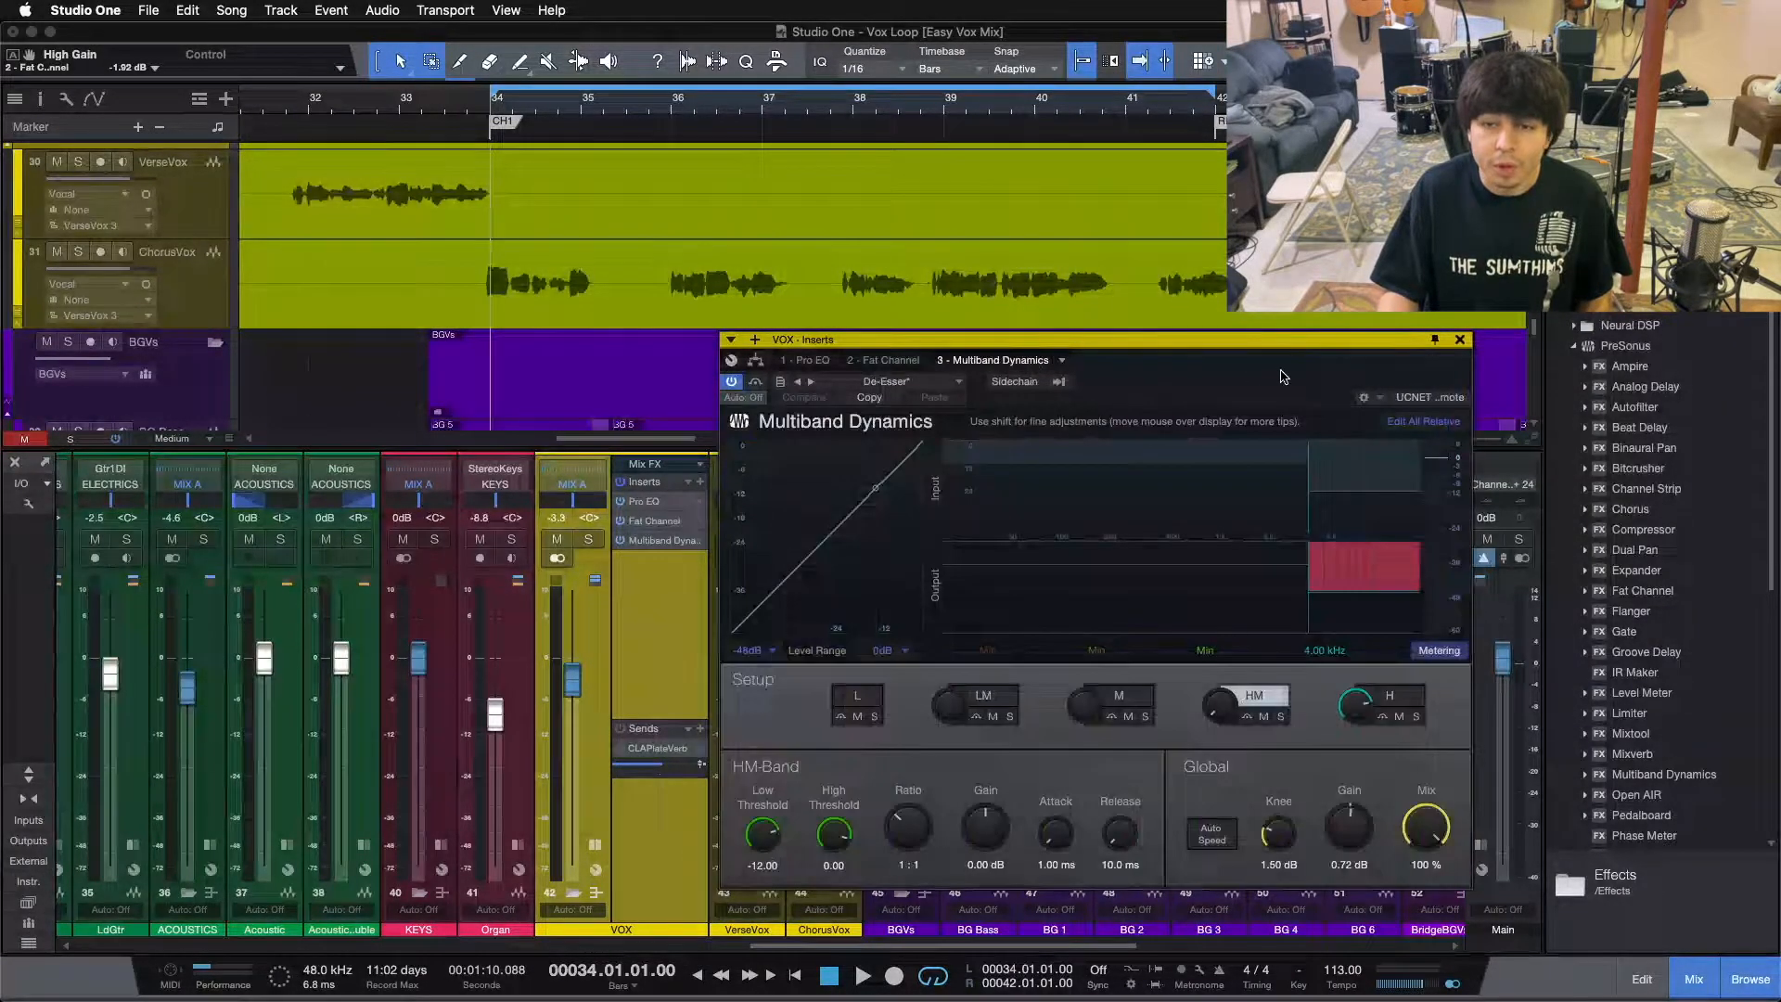
drag(1281, 406, 1272, 401)
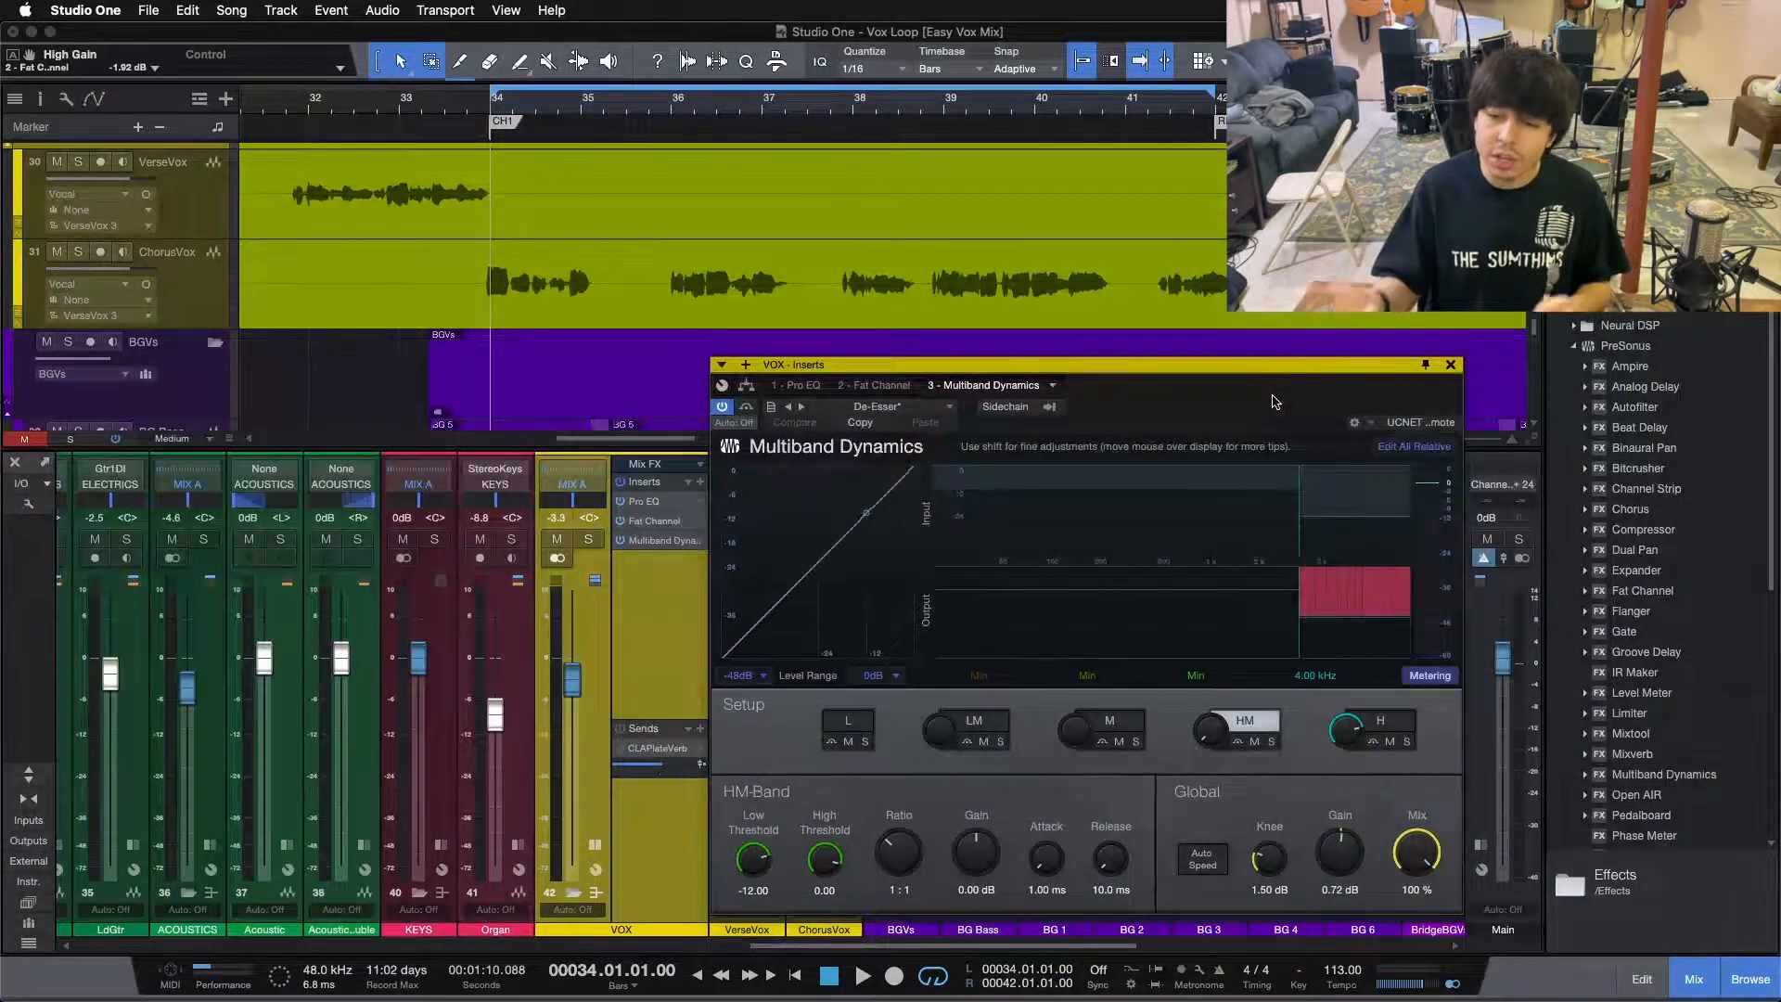
mouse_move(1269, 401)
mouse_down()
mouse_move(1356, 396)
mouse_move(1245, 394)
mouse_up()
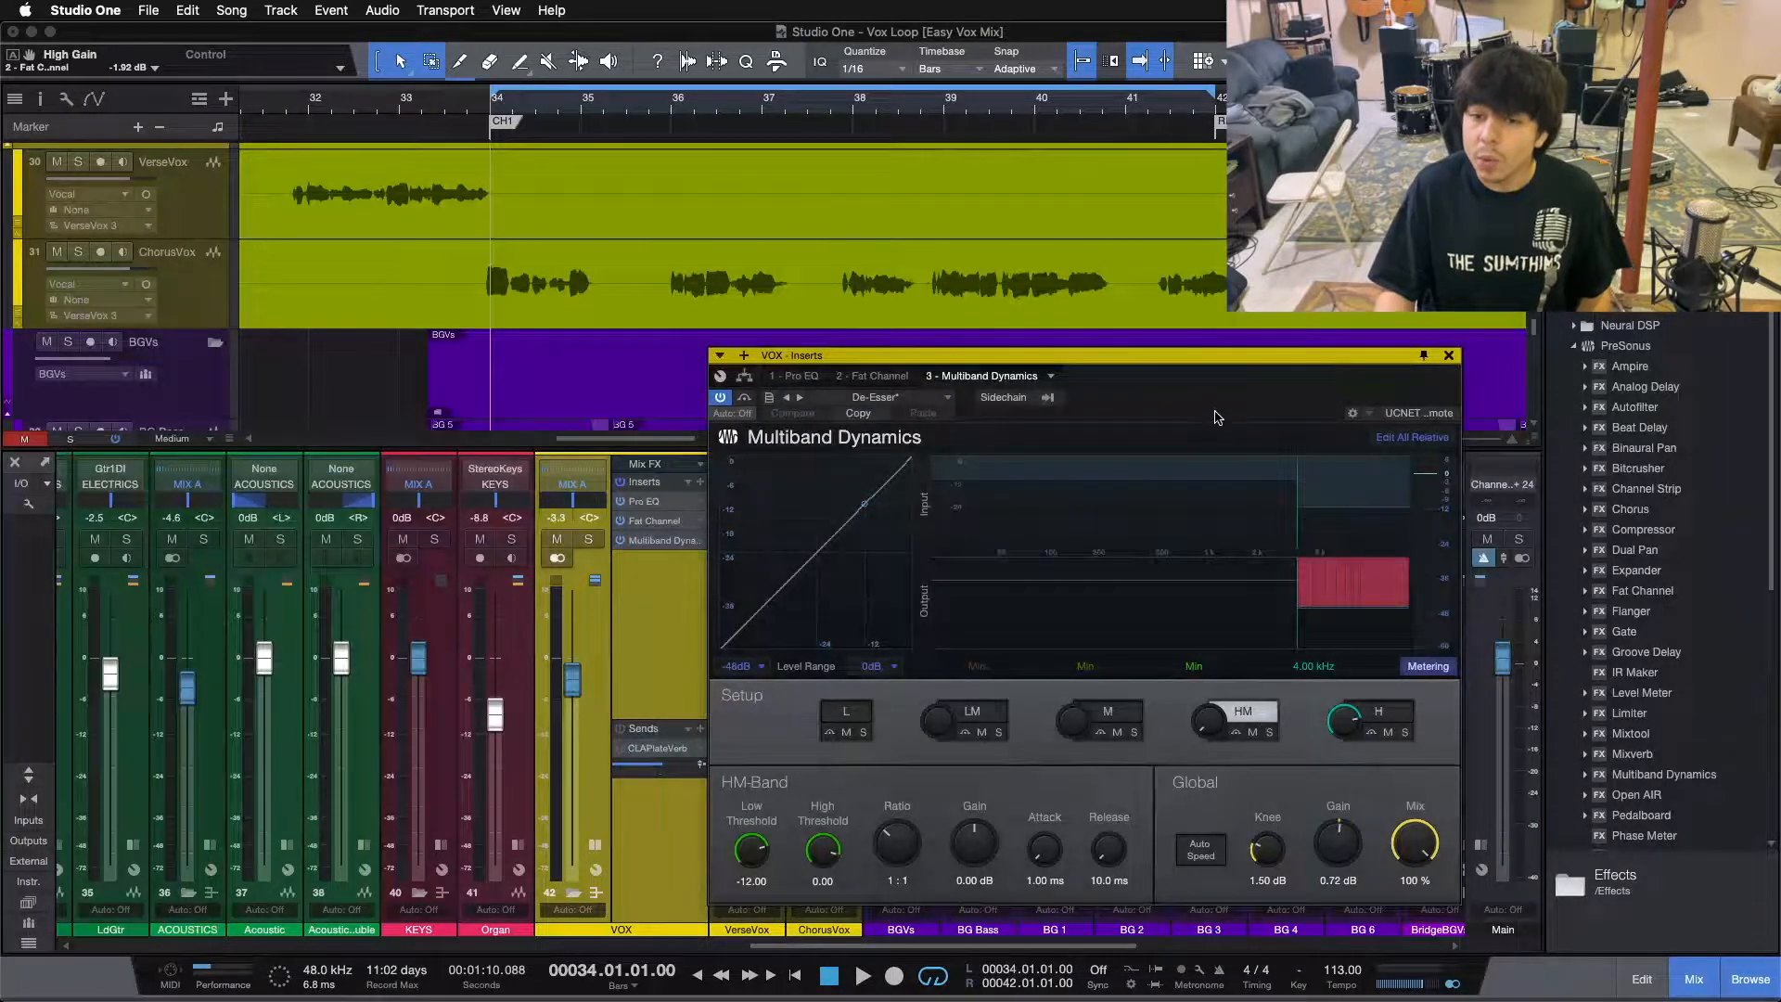
drag(1216, 412, 1296, 413)
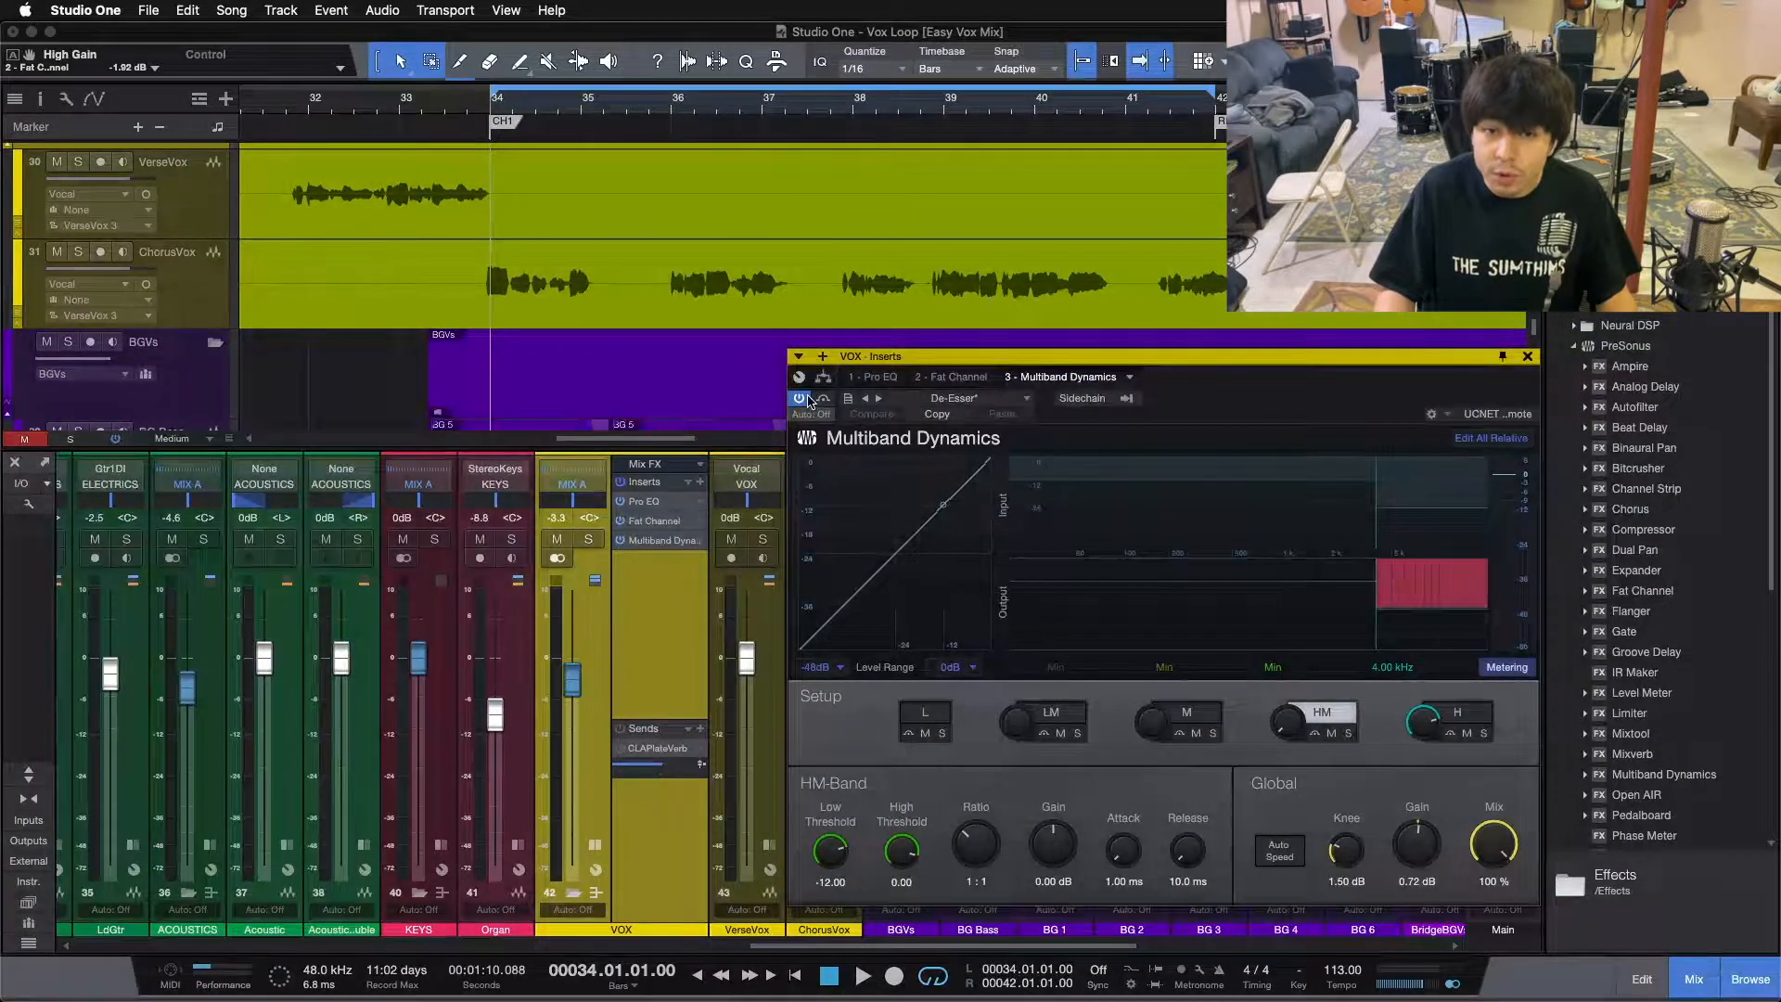
Step: Disable the Multiband Dynamics, solo the VOX bus, play the chorus, re-enable the effect during playback to compare, and stop
click(803, 397)
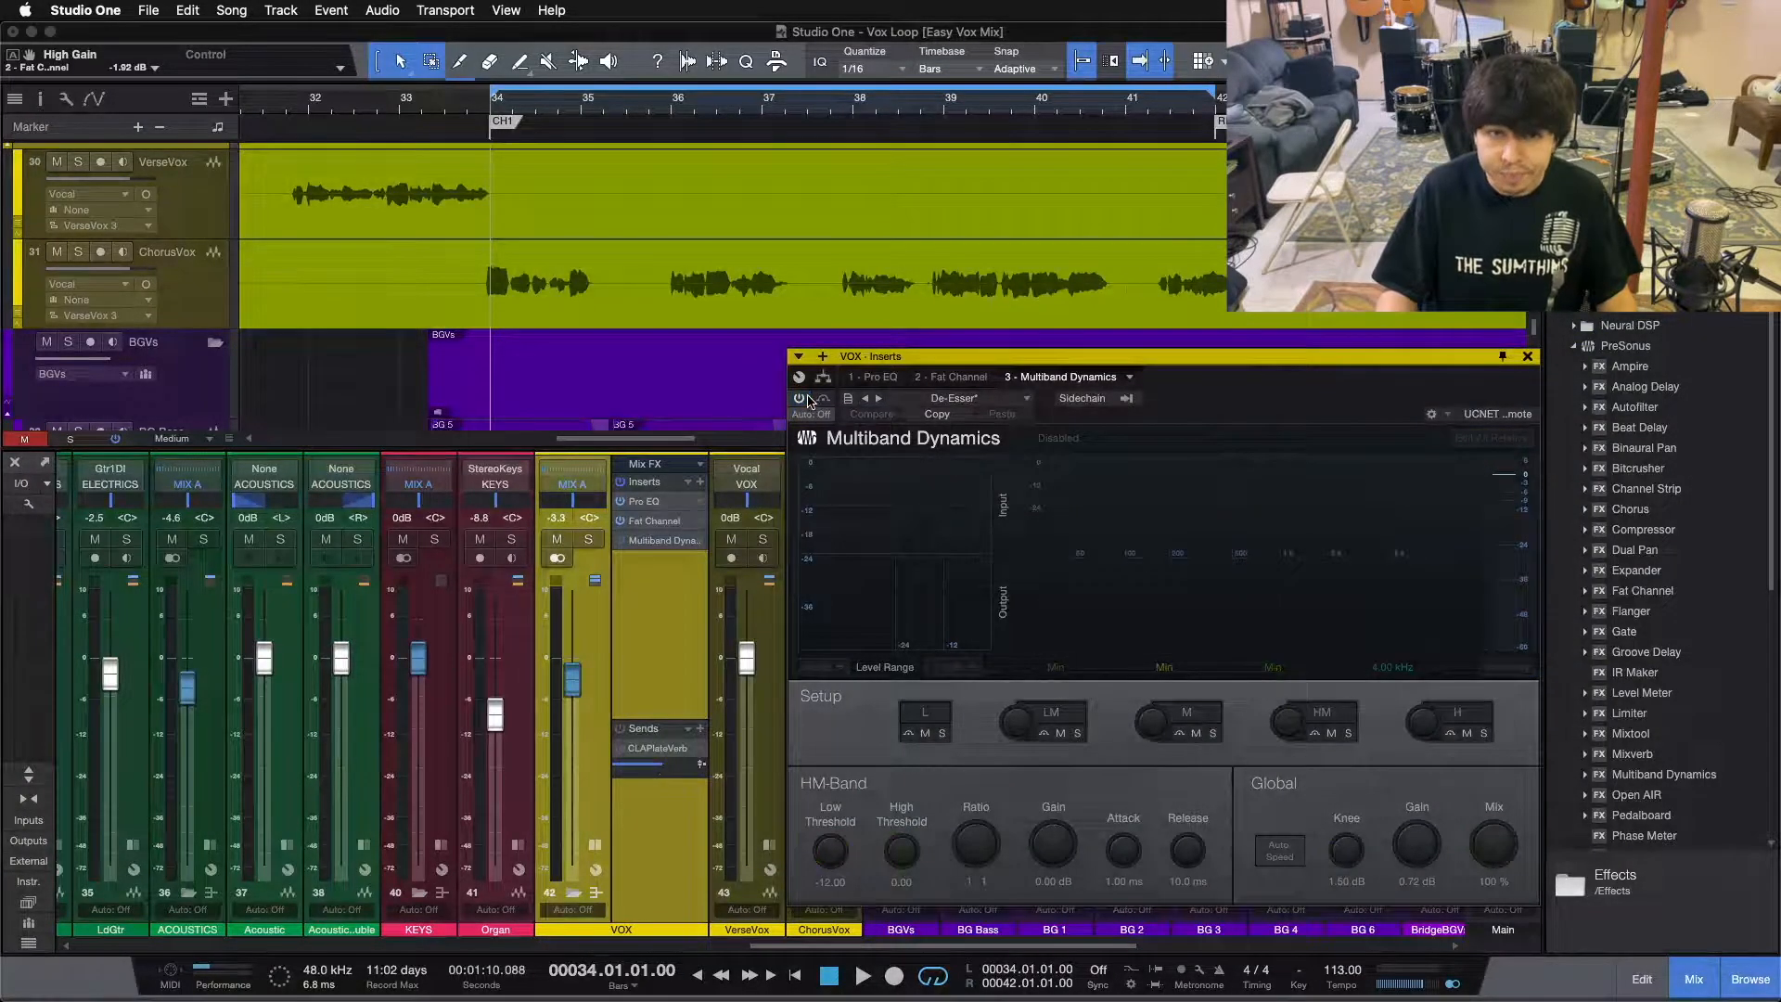
click(588, 540)
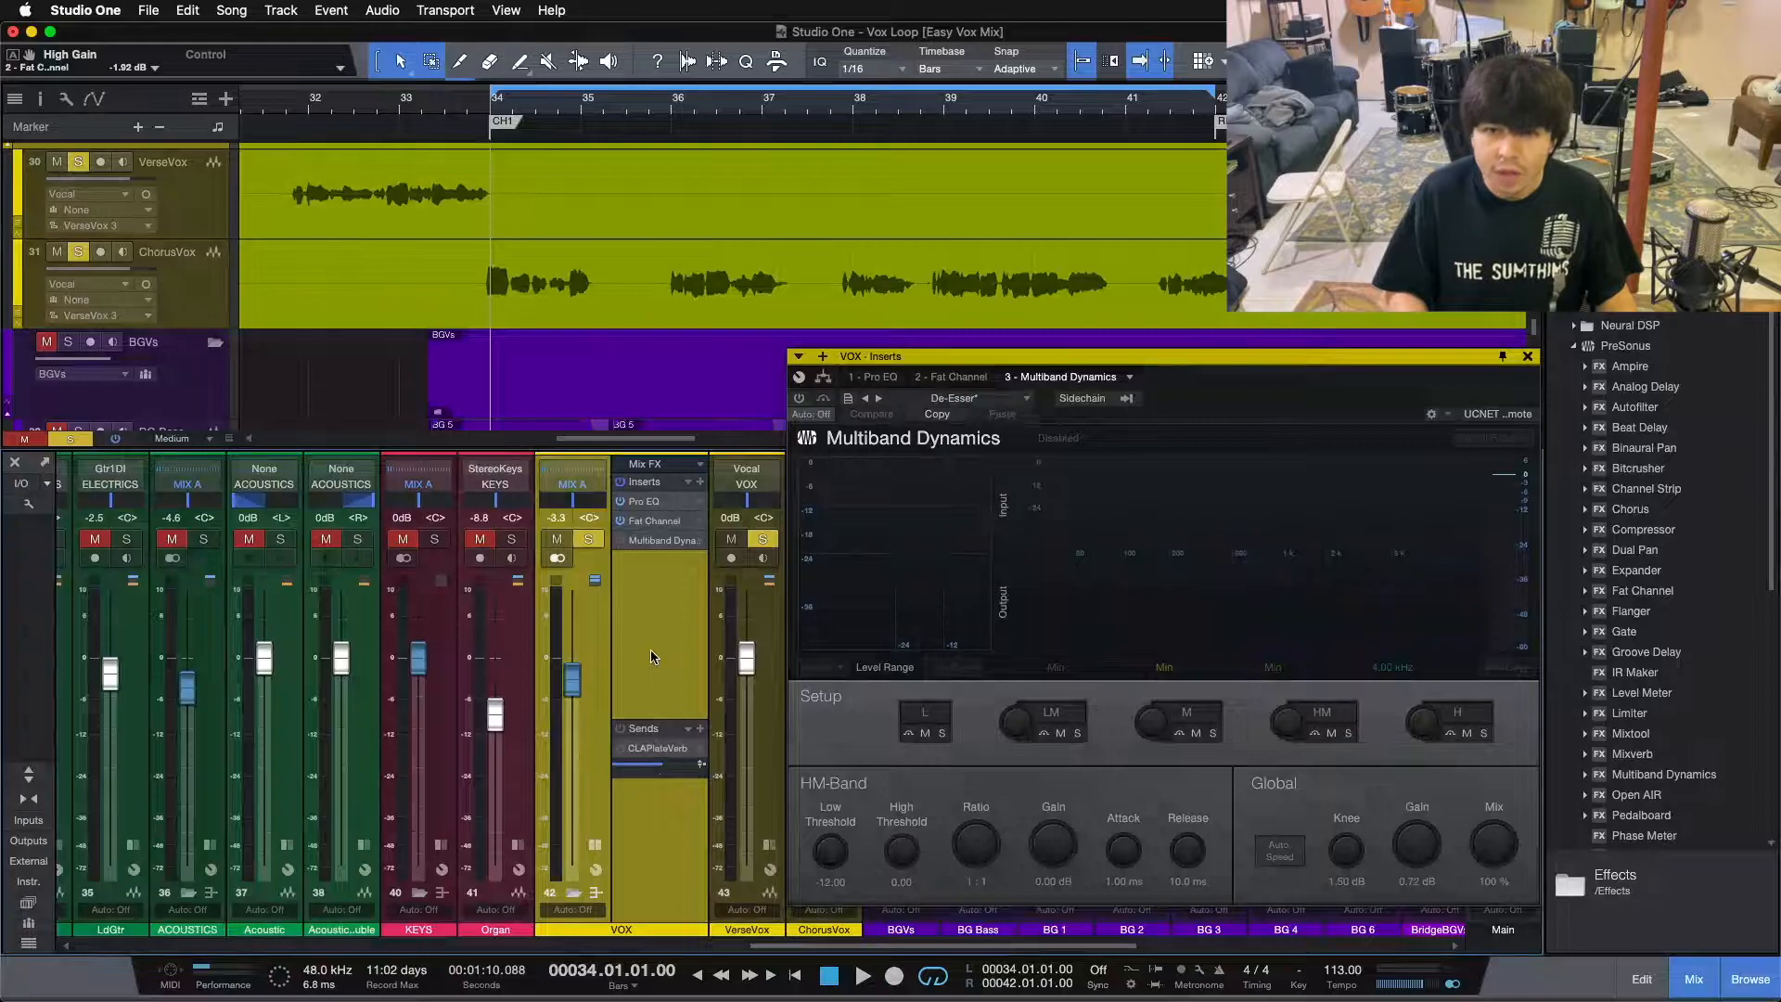
key(space)
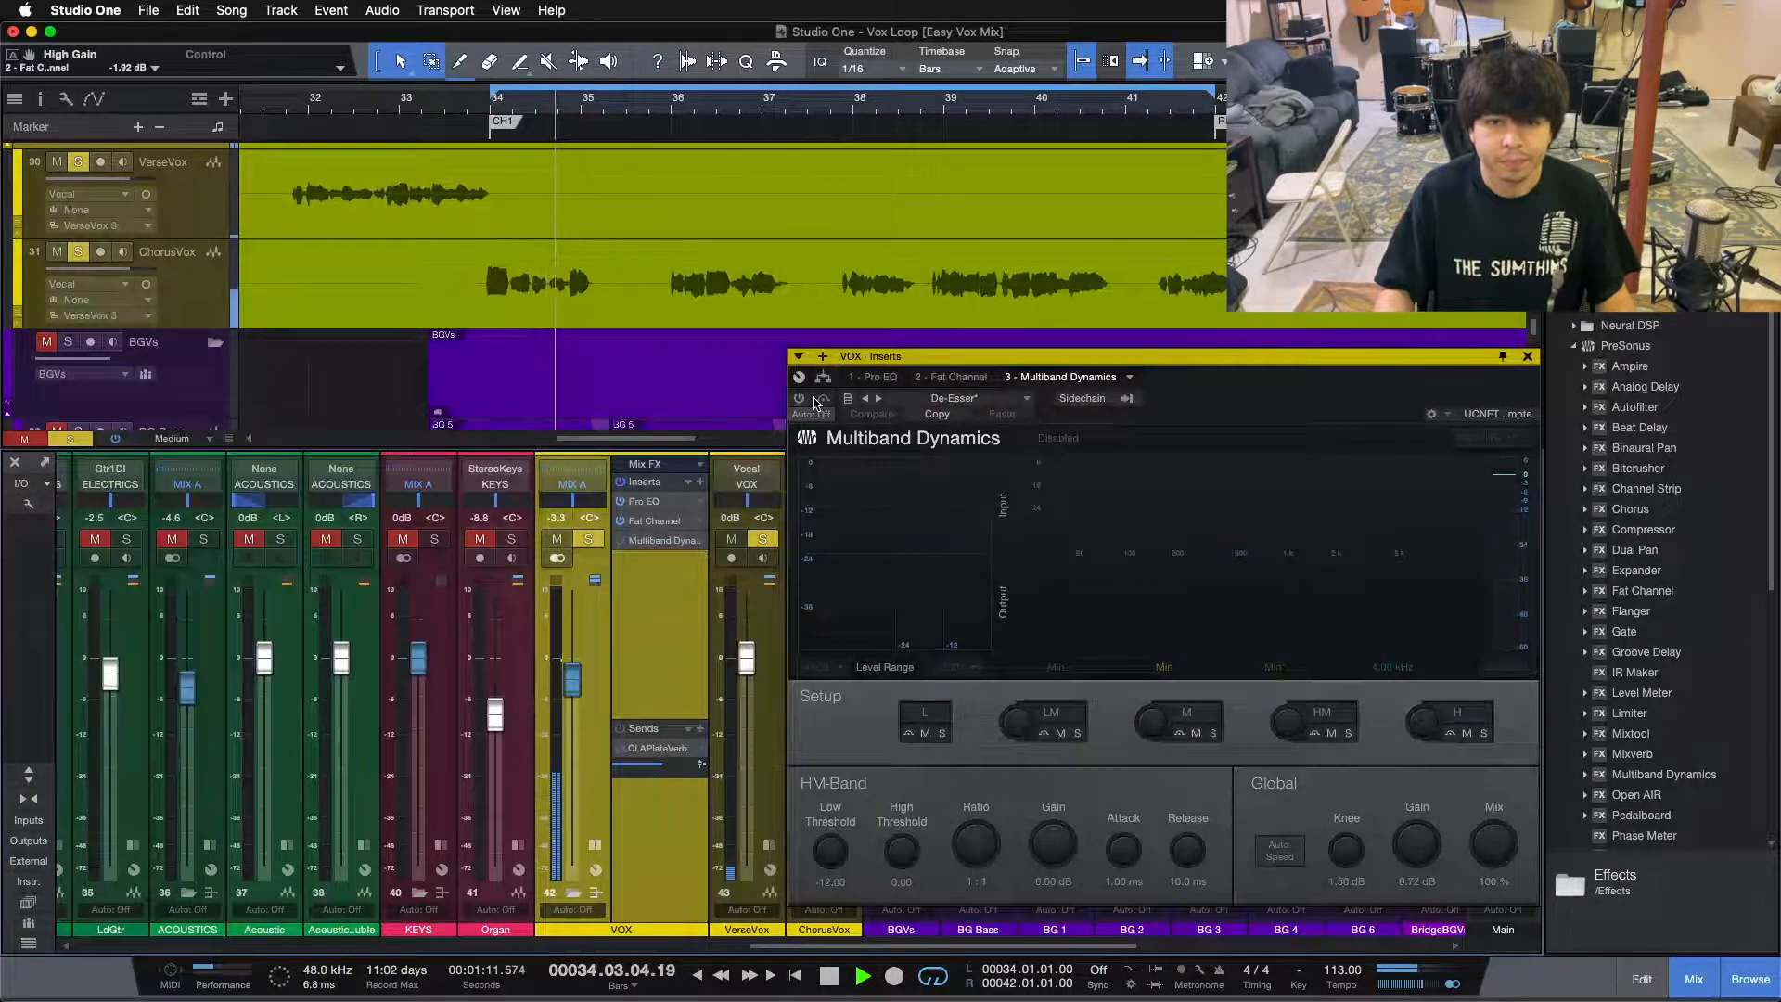
click(800, 399)
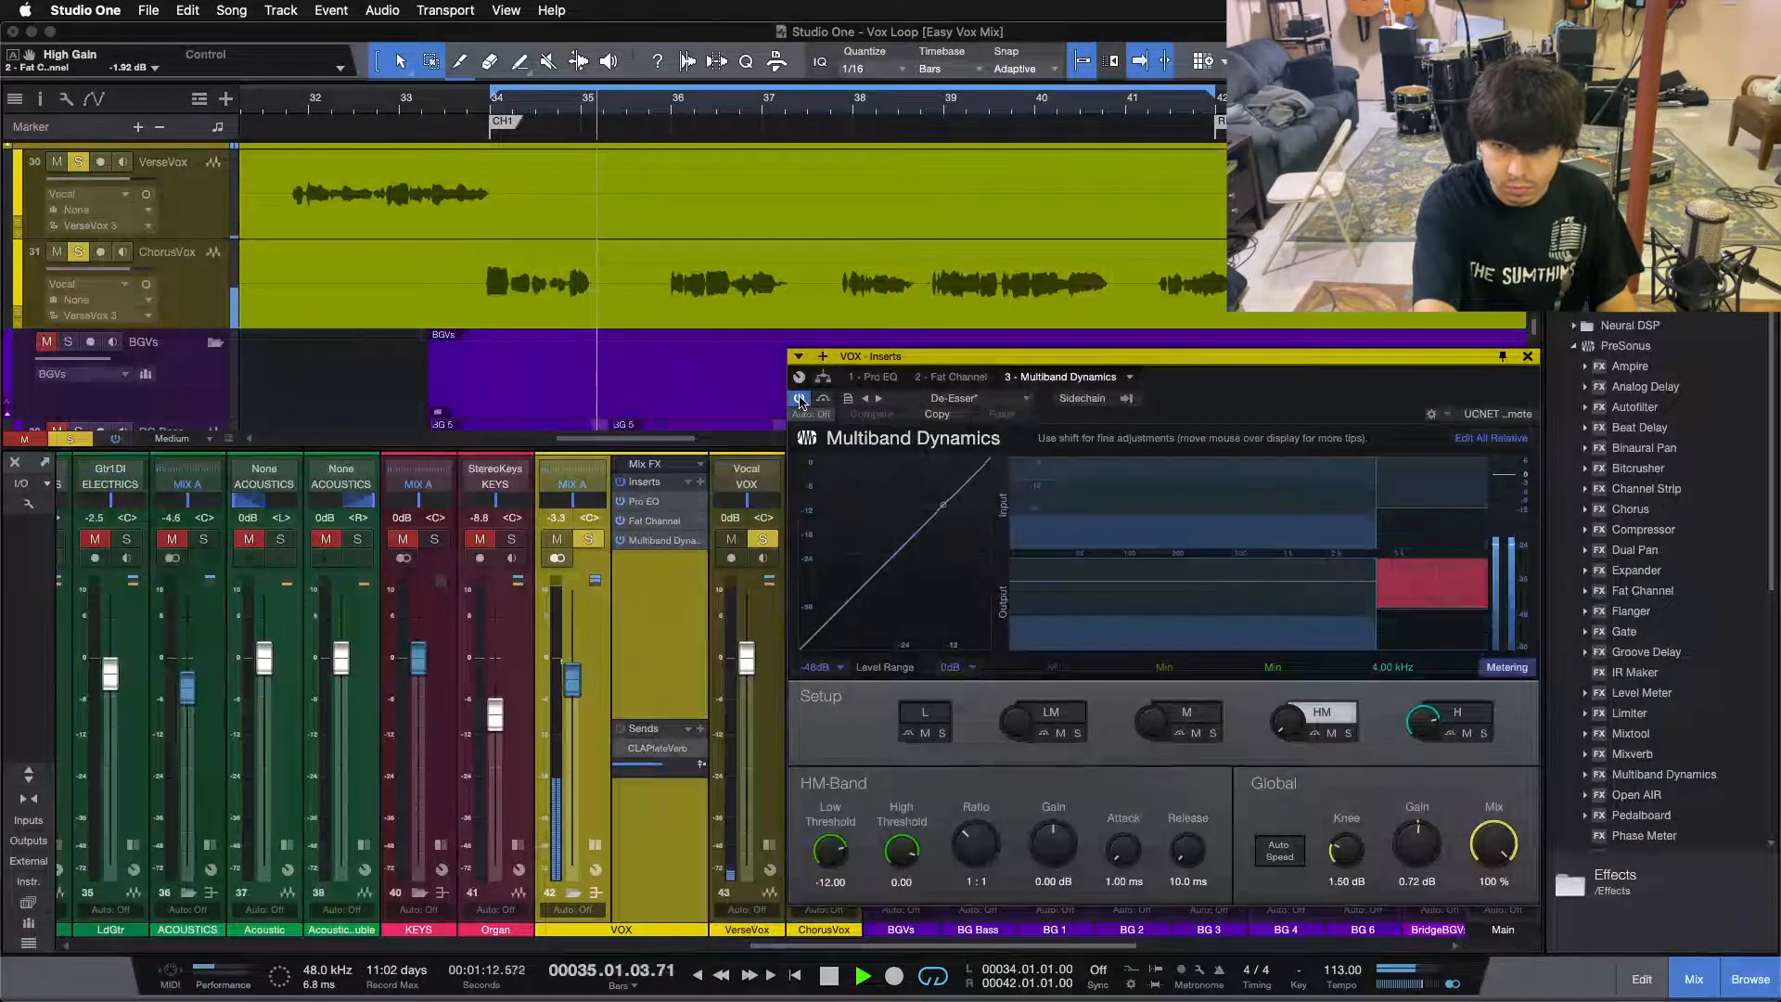
key(space)
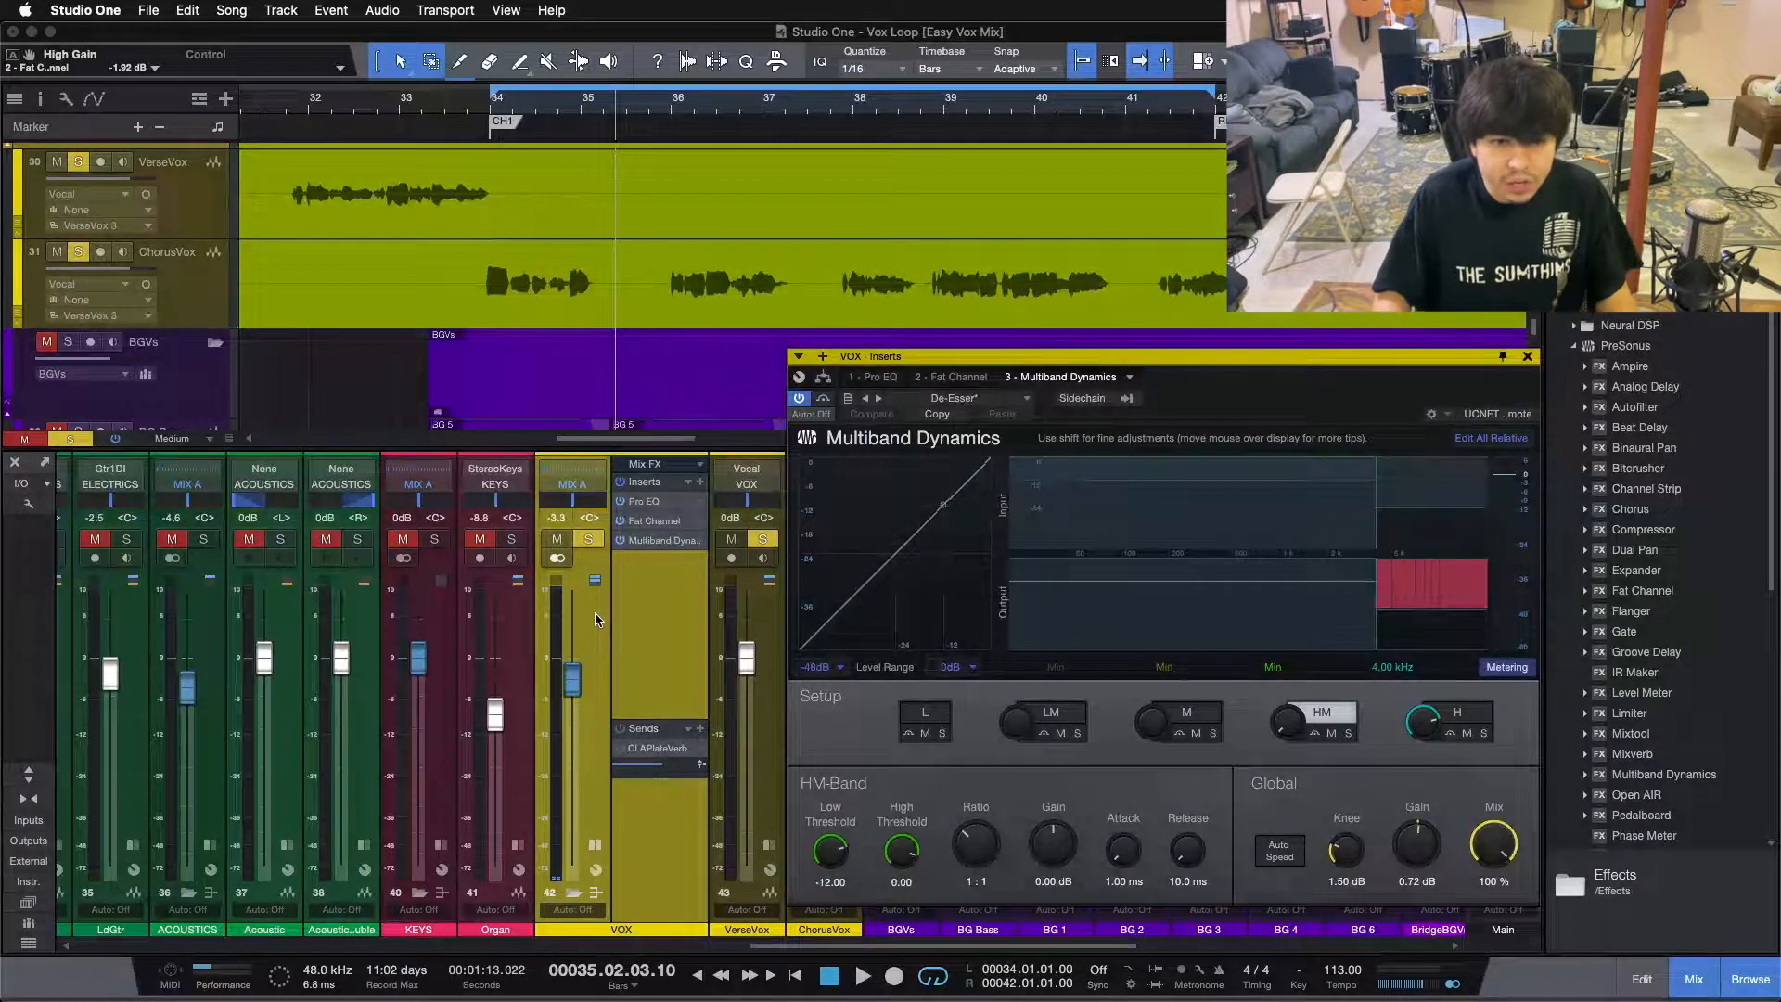
Step: Clear the VOX solo and play the full mix from bar 34, comparing the Multiband Dynamics off and on
click(588, 538)
key(KP_1)
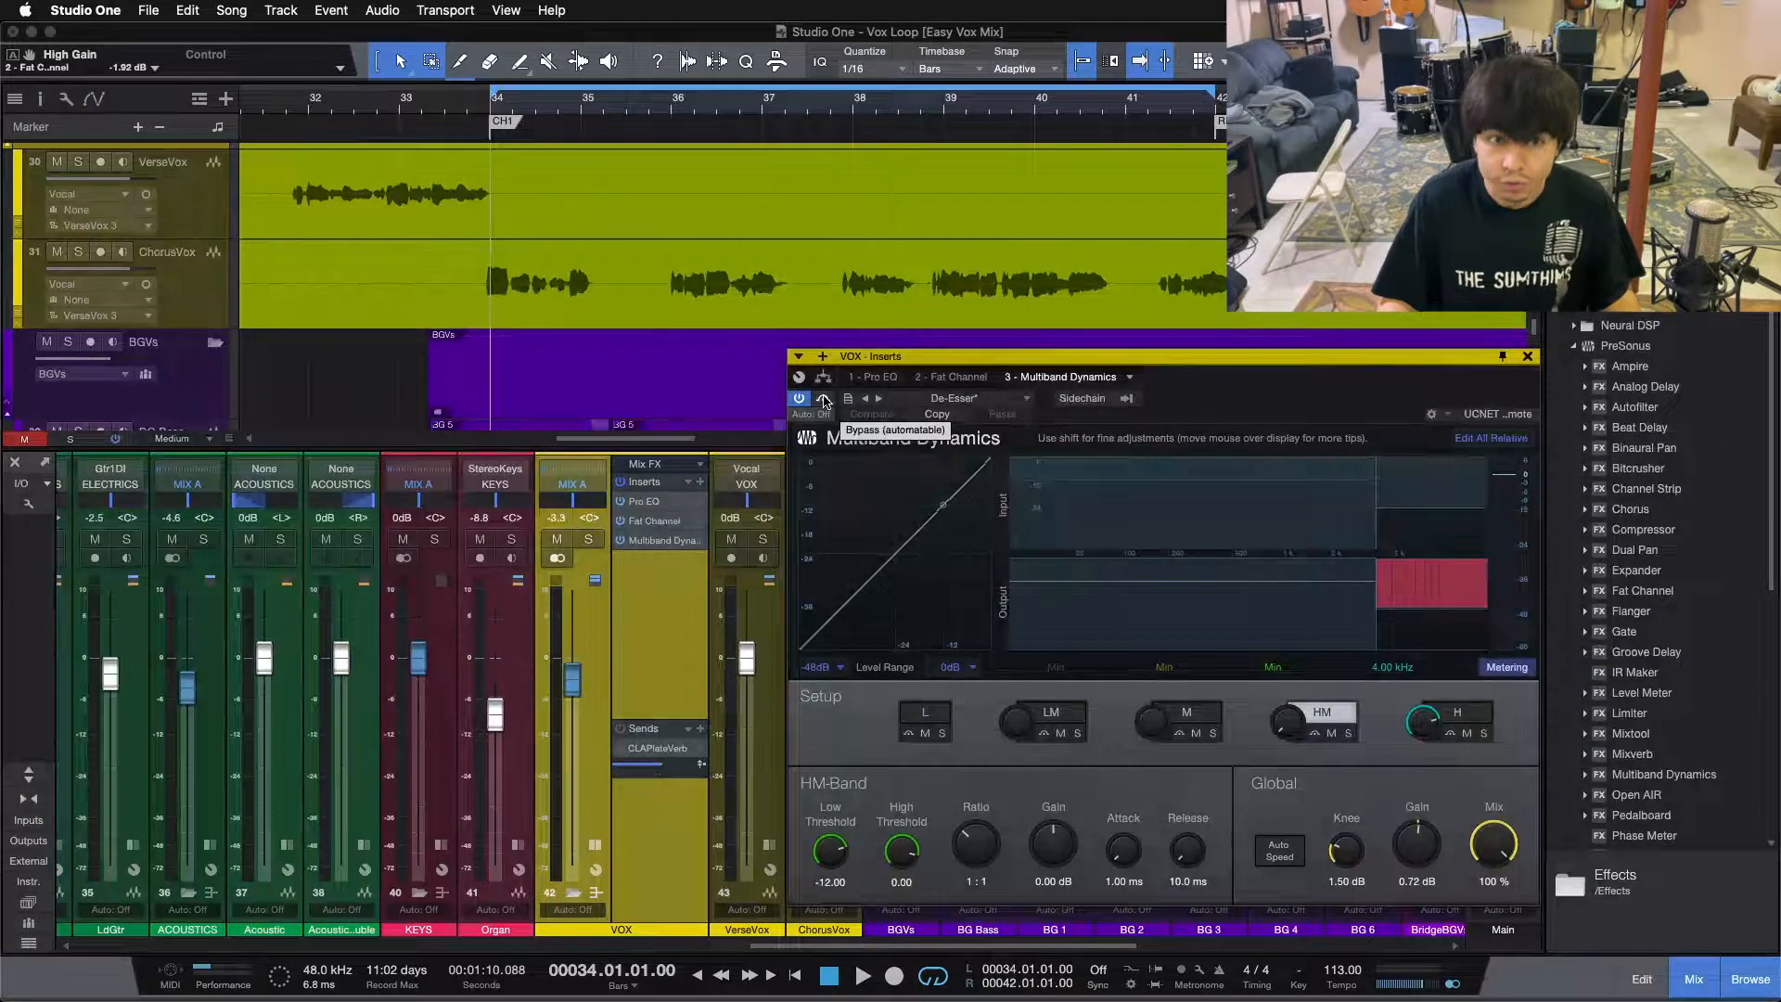
key(space)
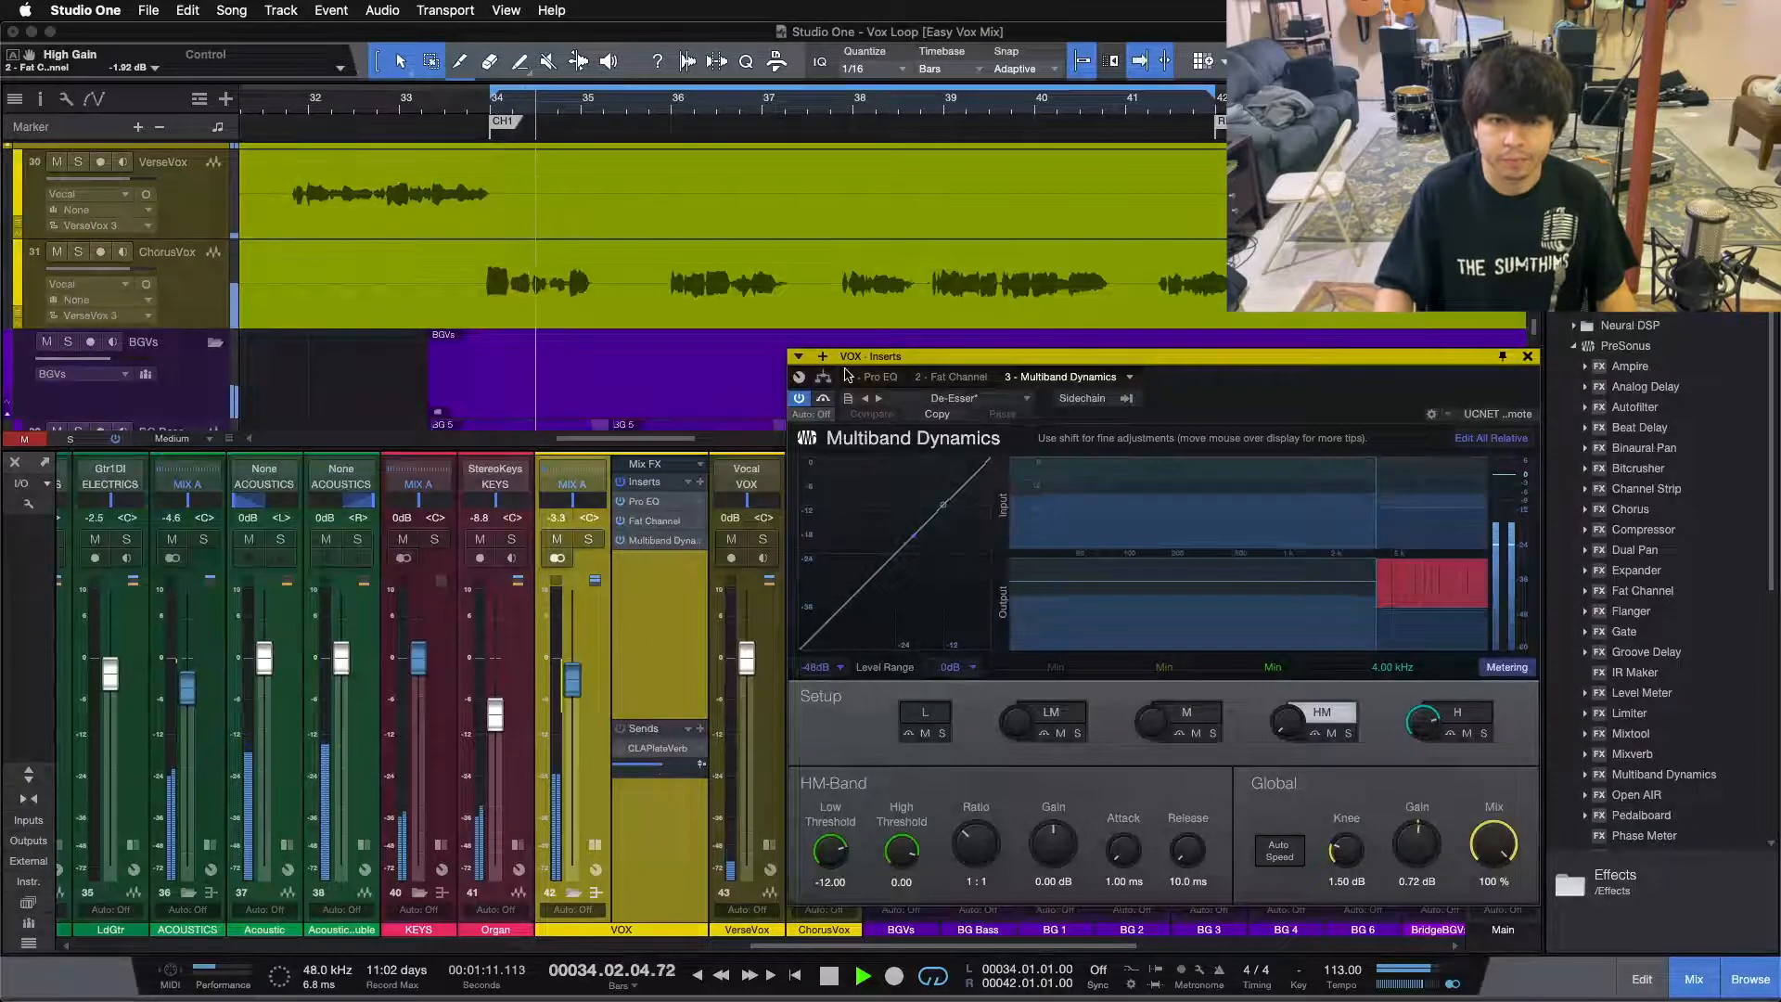
click(799, 397)
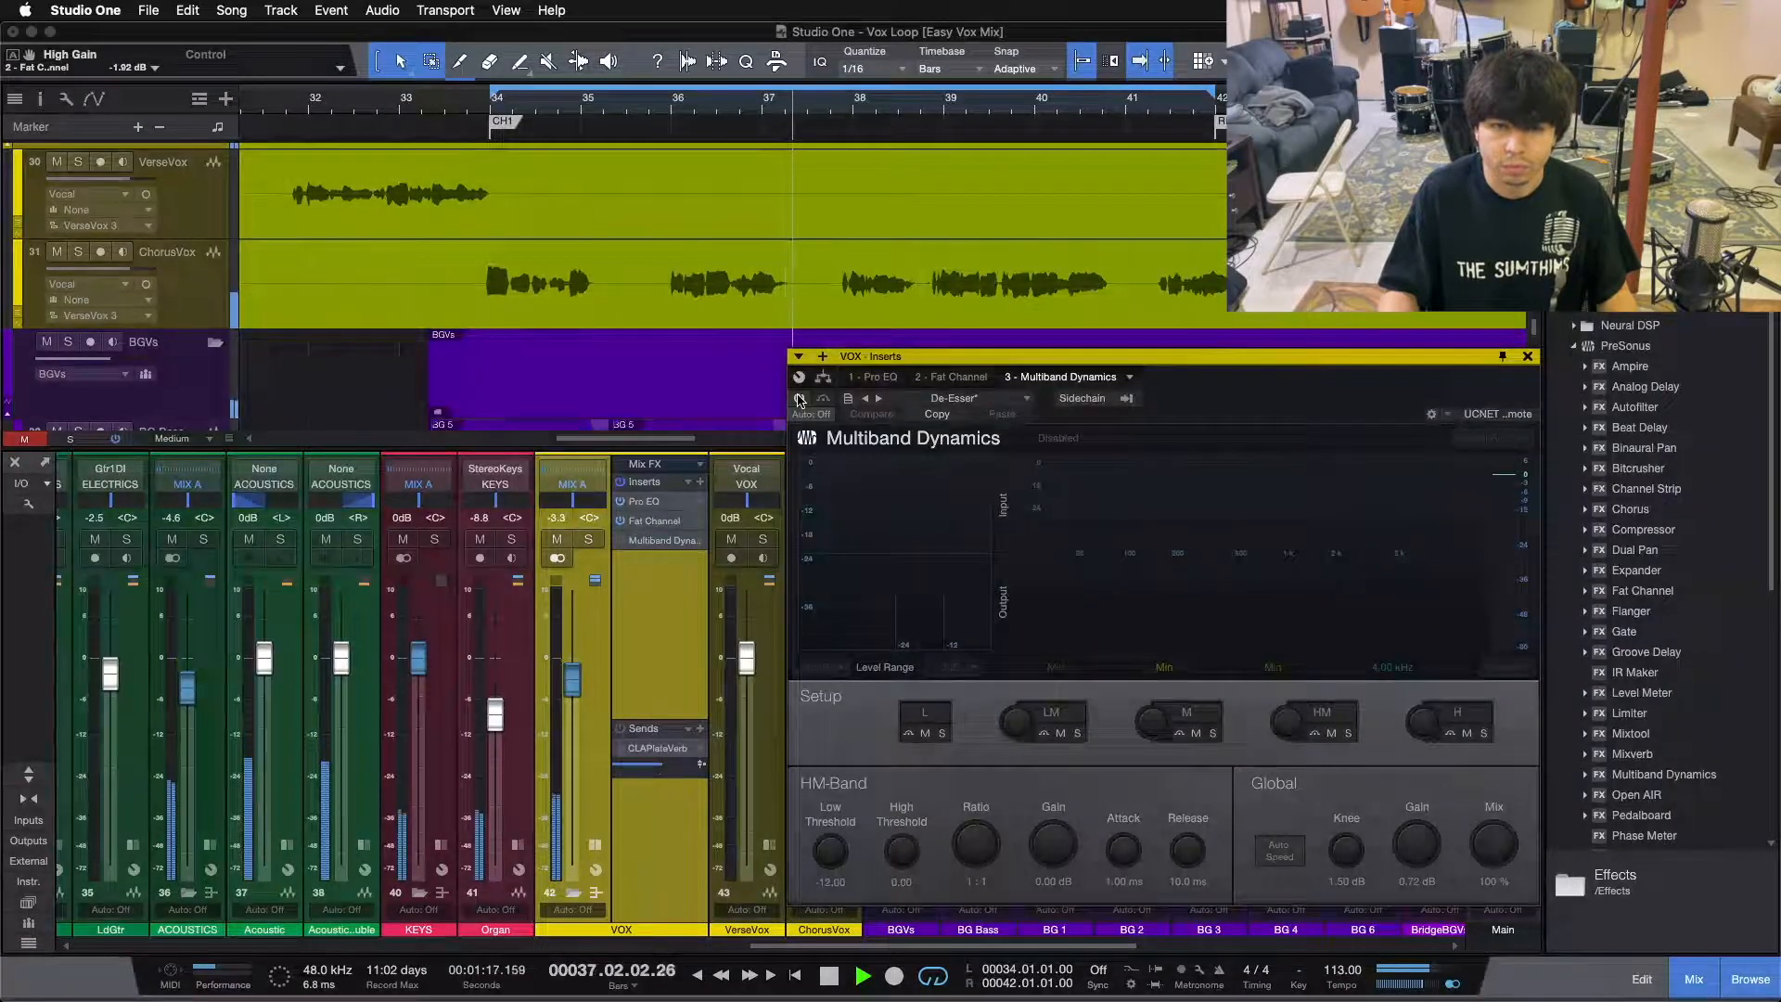
click(798, 398)
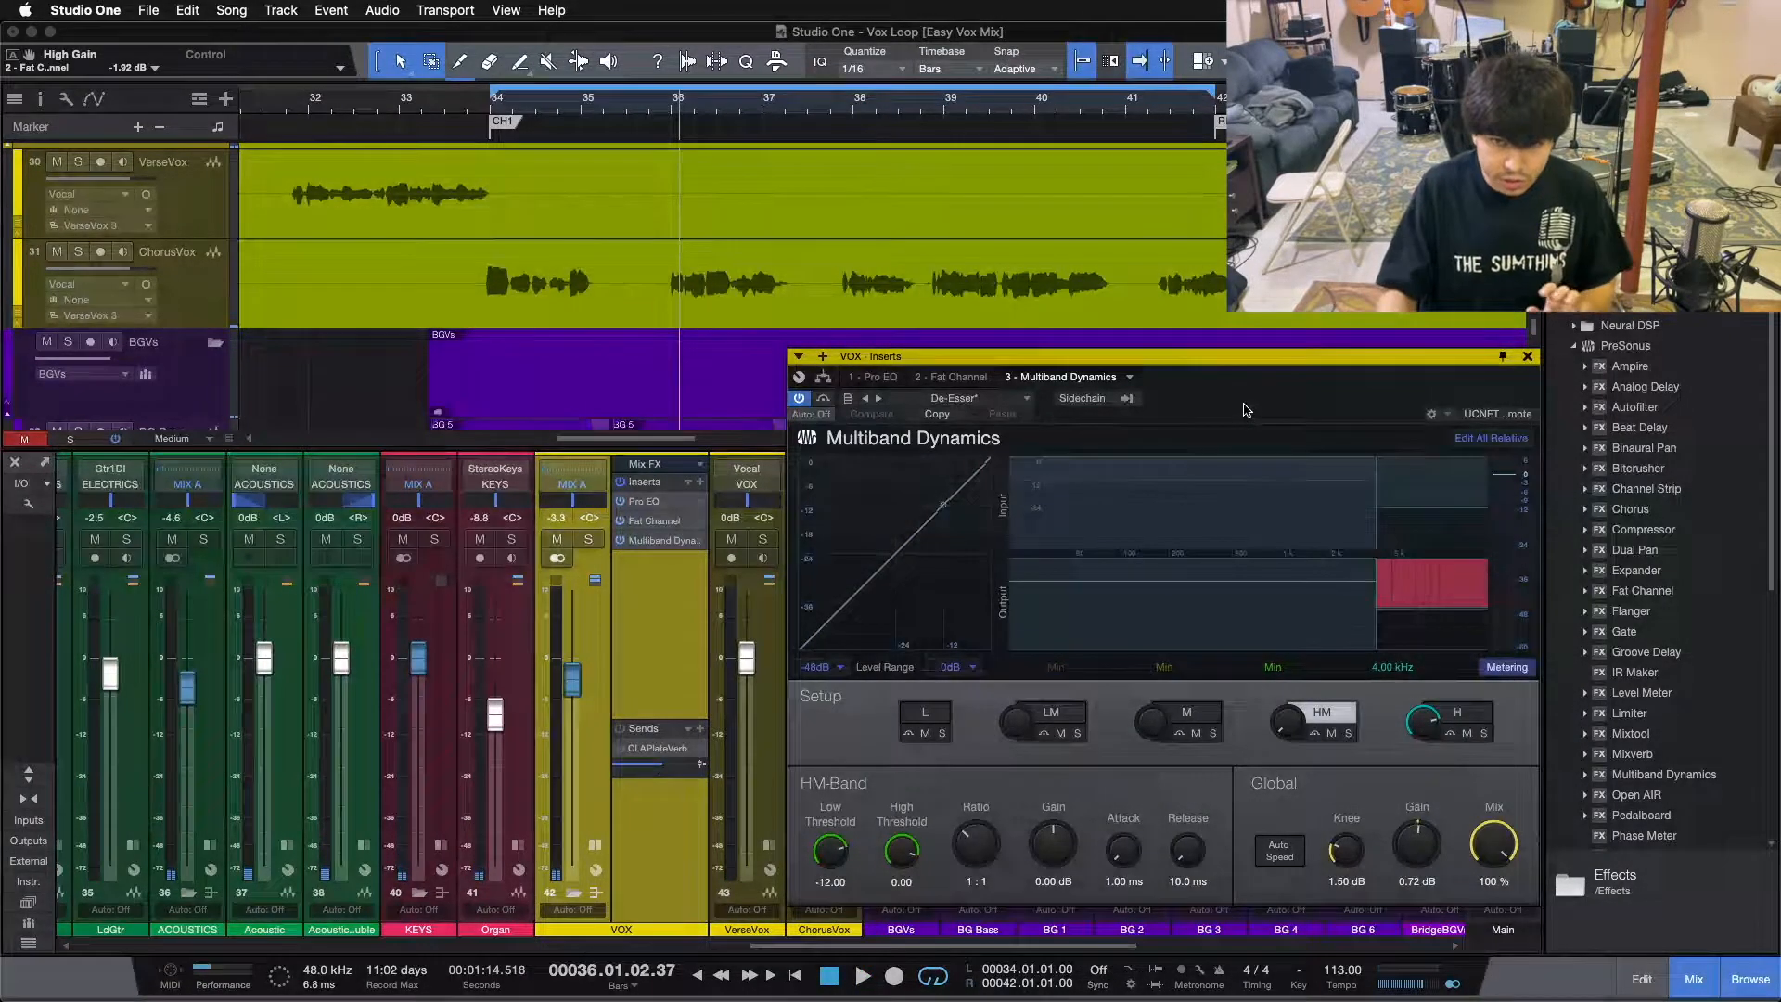
Step: Show the VOX channel's Pro EQ again and move its window up to clear the track names at the mixer's lower edge
click(886, 379)
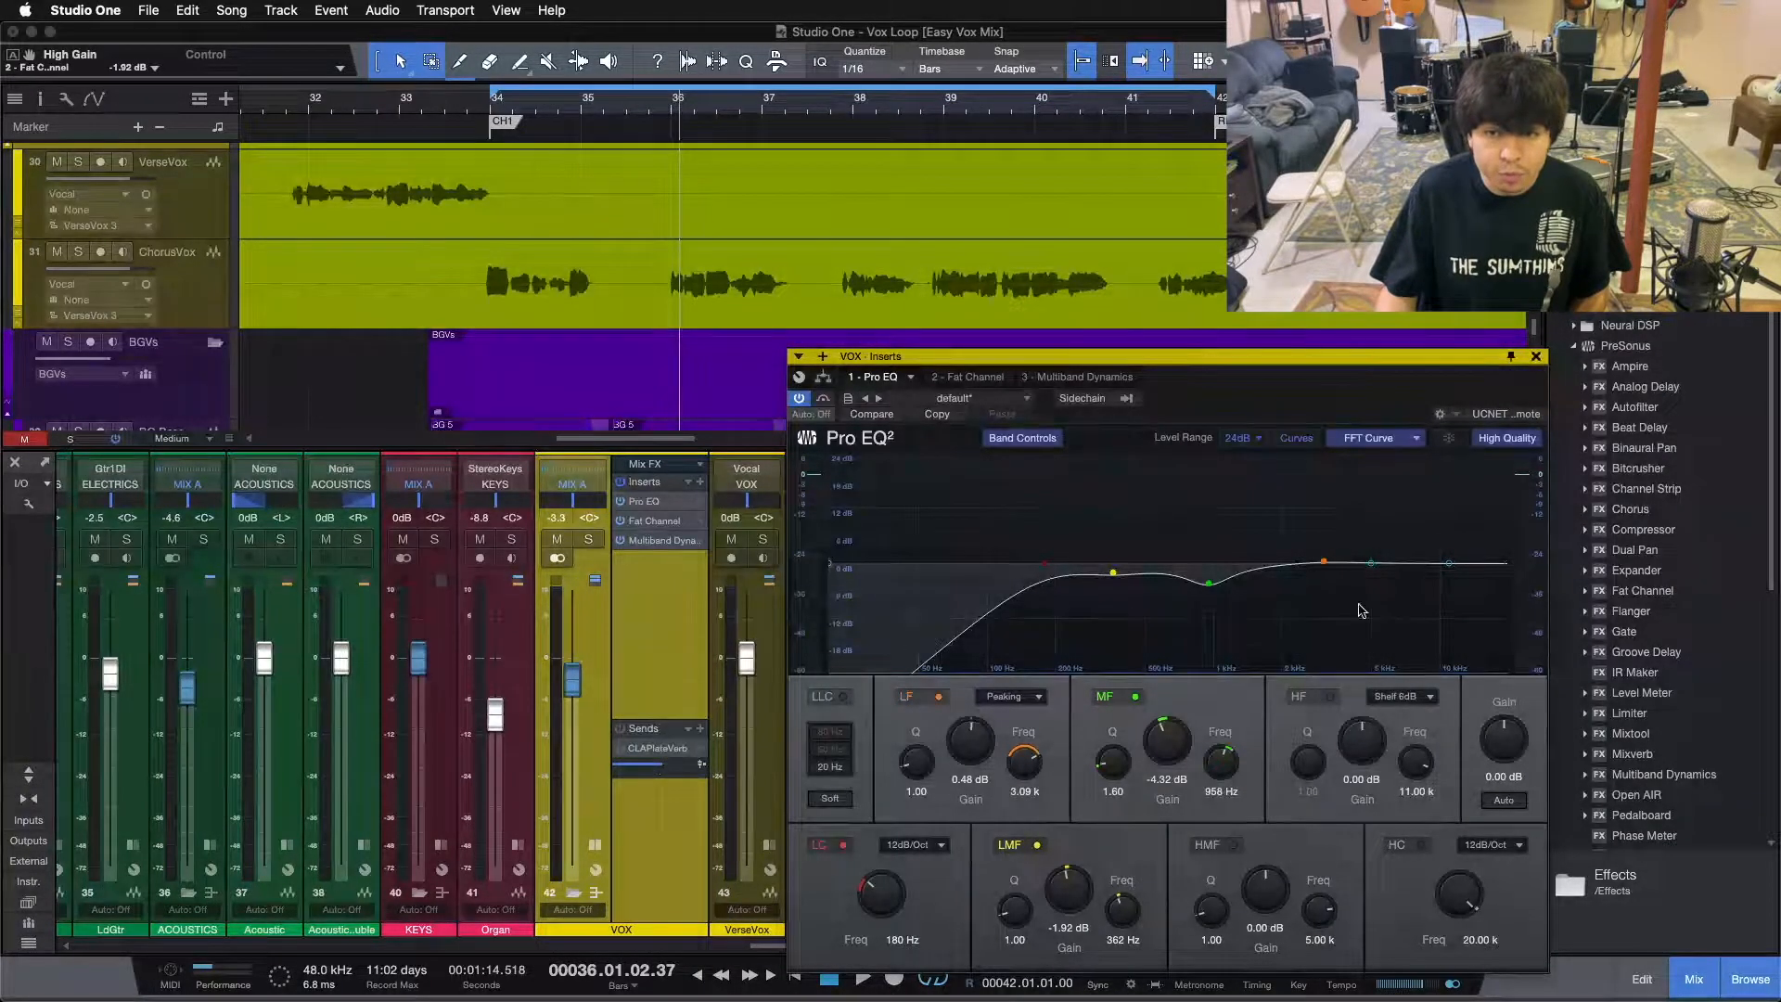
mouse_move(1261, 413)
mouse_down()
mouse_move(1248, 424)
mouse_move(1263, 362)
mouse_move(1259, 383)
mouse_up()
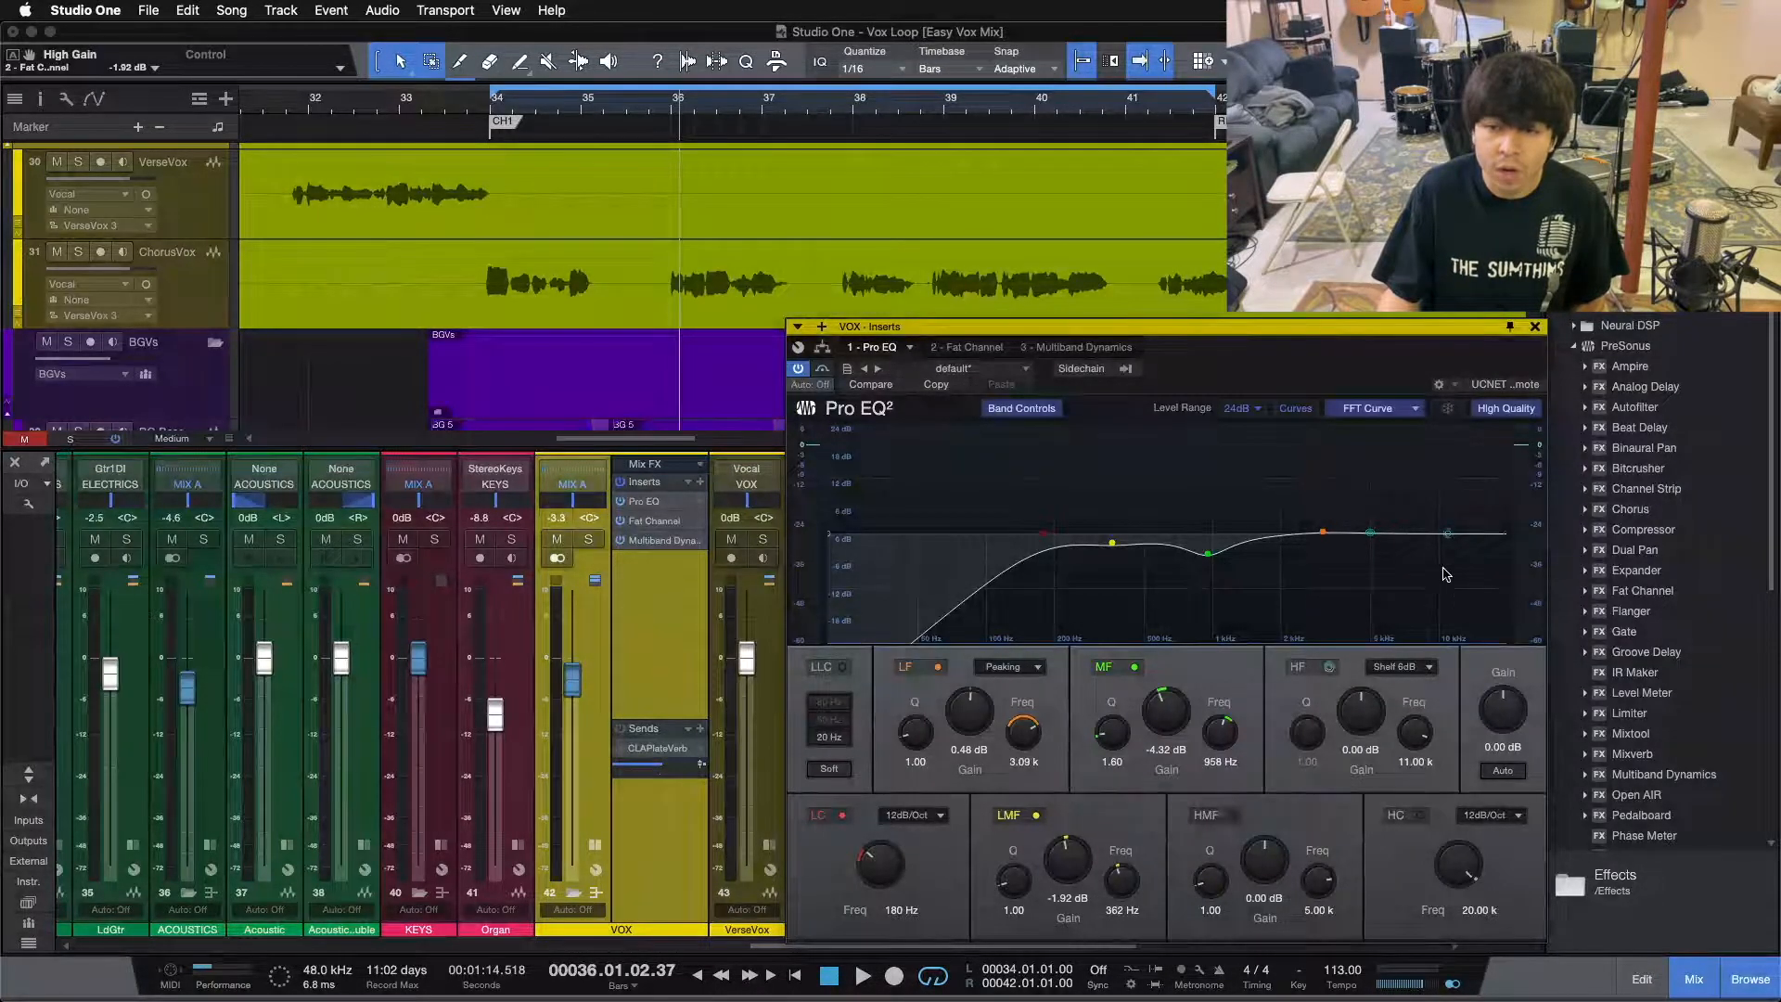
mouse_move(1287, 377)
mouse_down()
mouse_move(1312, 341)
mouse_move(1286, 356)
mouse_up()
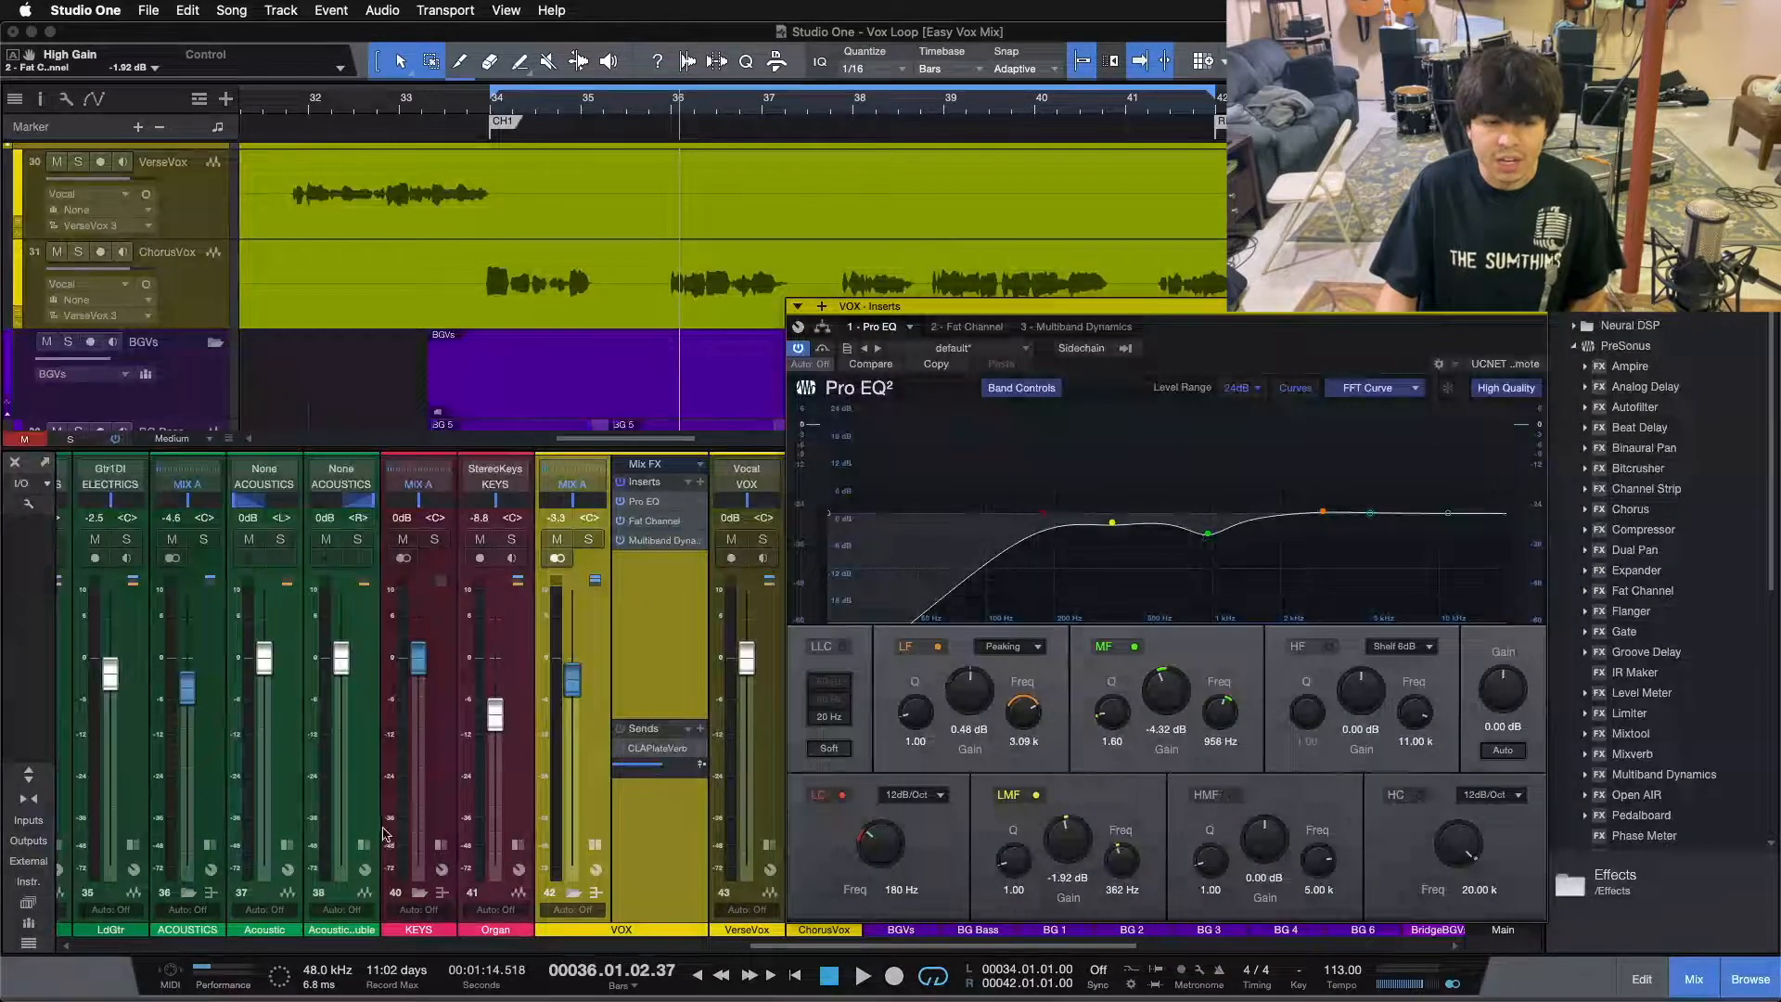
mouse_move(819, 943)
mouse_down()
mouse_move(761, 942)
mouse_move(814, 943)
mouse_up()
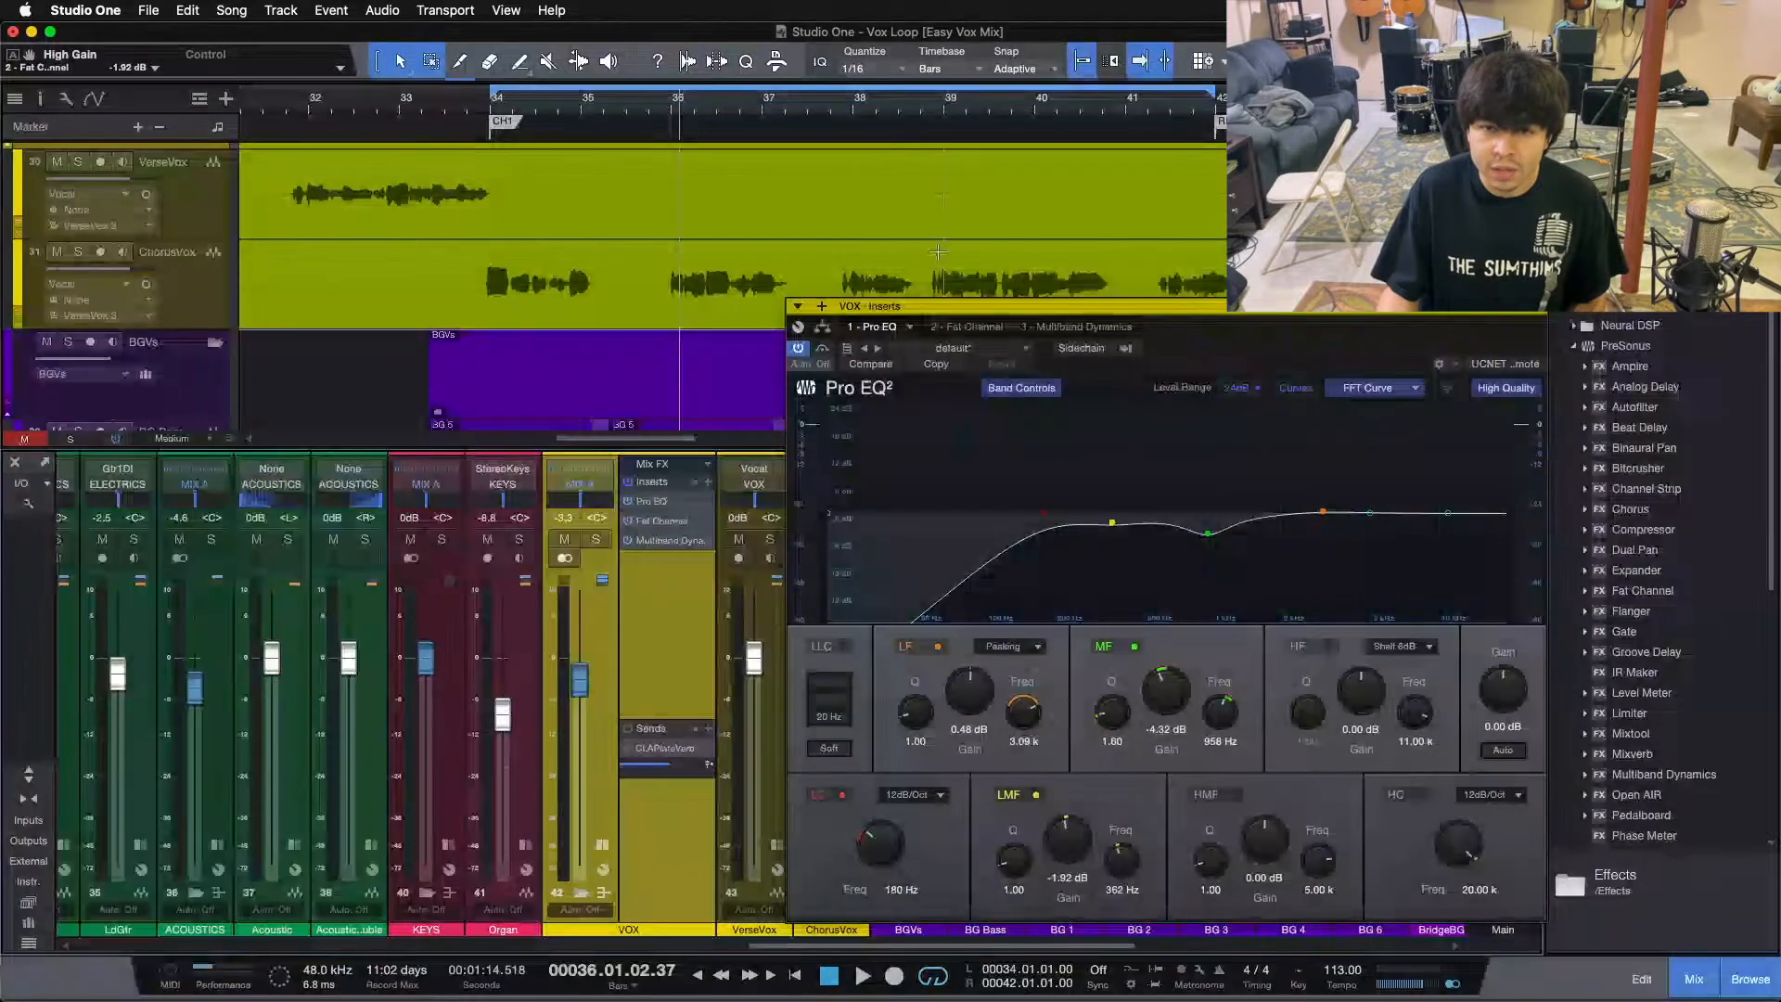
Step: Show the Fat Channel's FET compressor, move its window down to the mixer, and return the playhead to bar 34
click(998, 332)
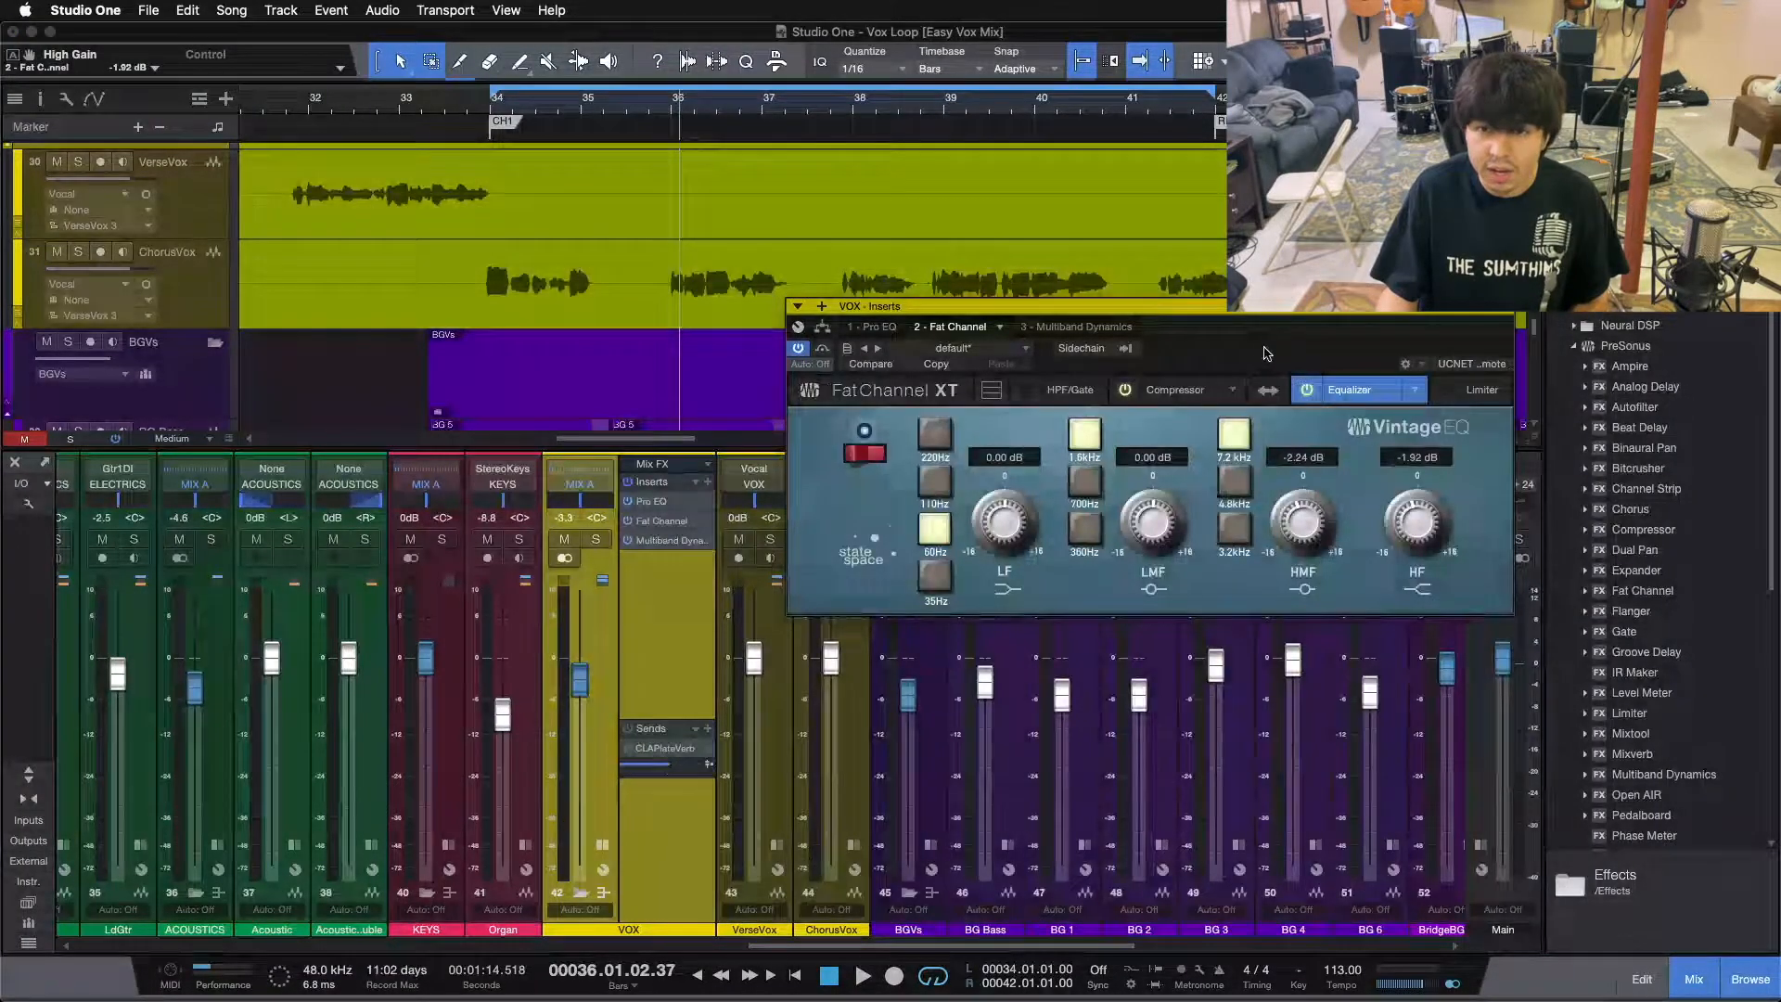
click(1185, 401)
drag(1206, 323, 1207, 462)
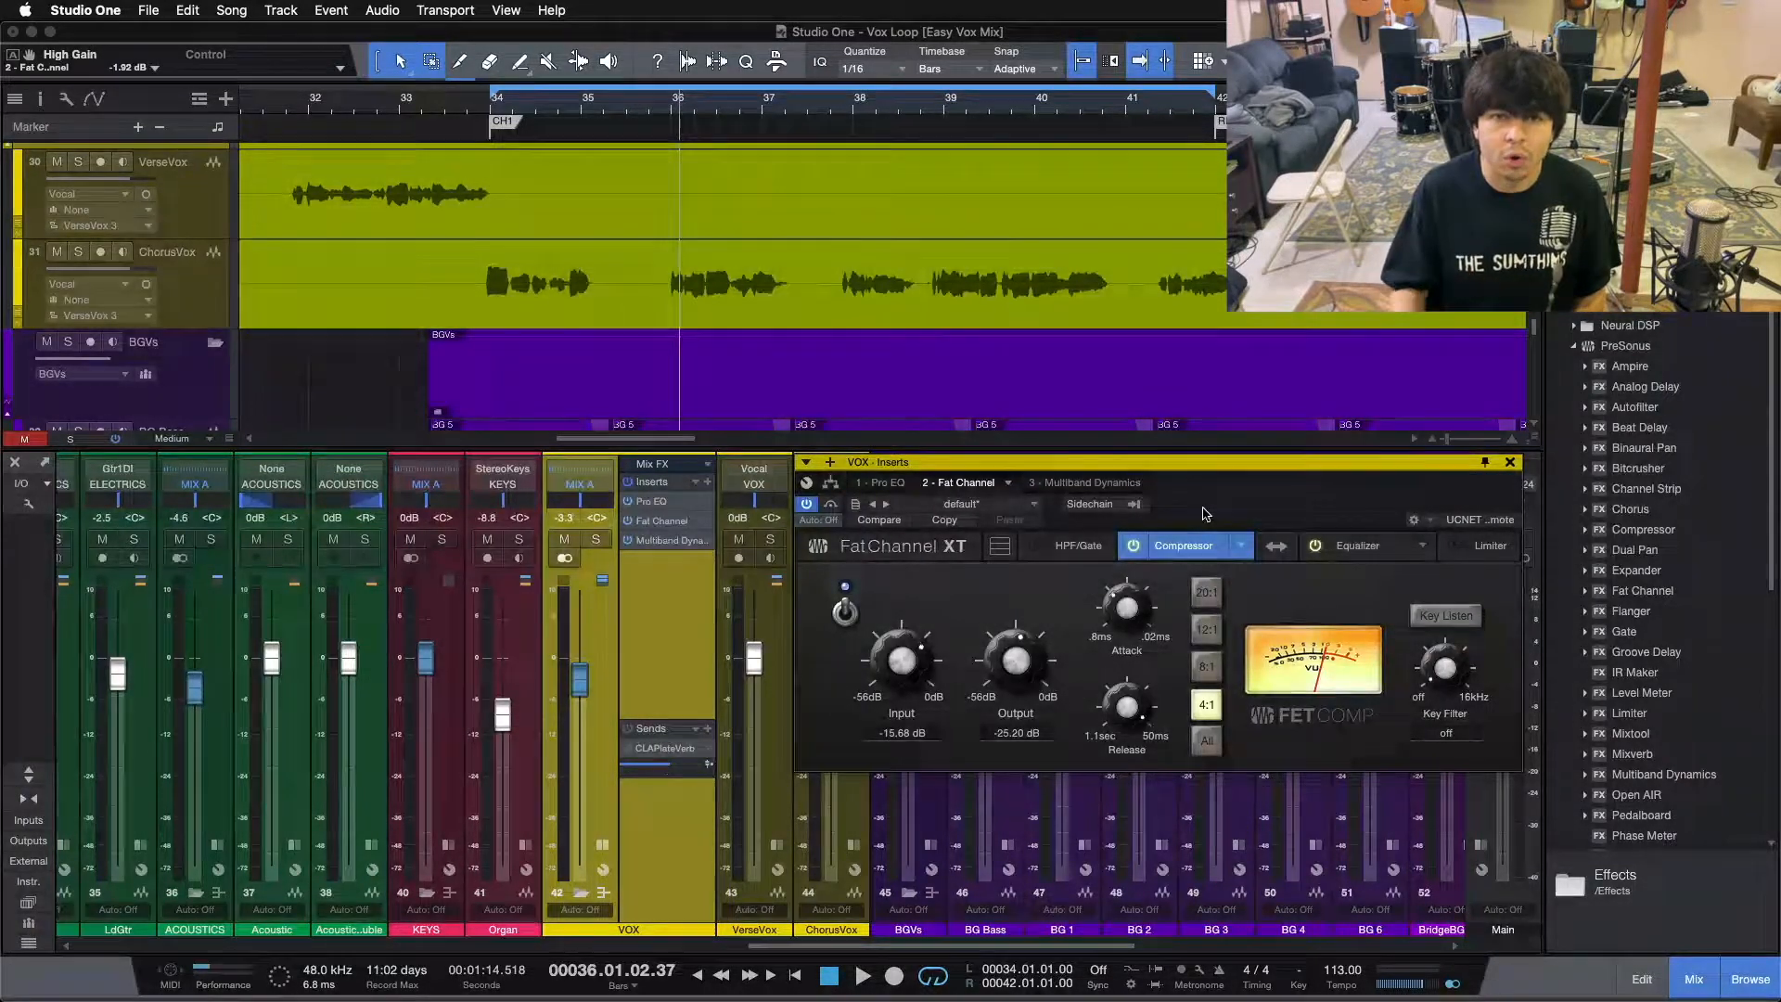
key(w)
key(w)
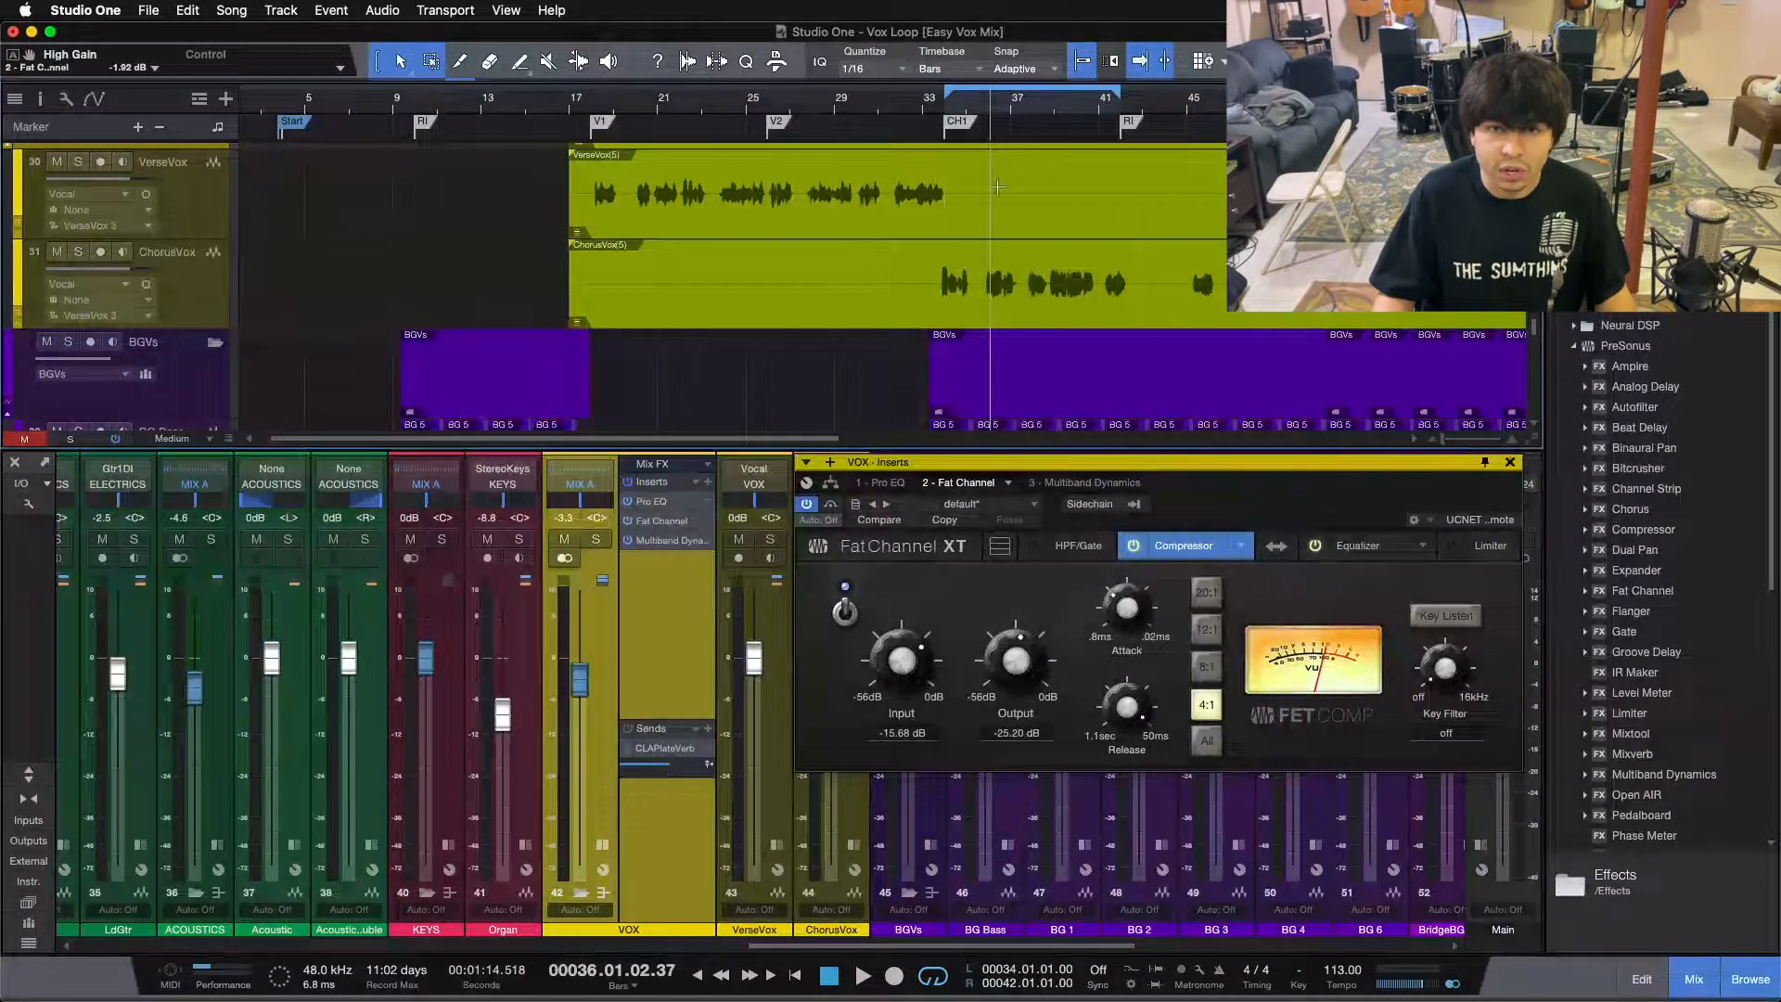
key(e)
key(e)
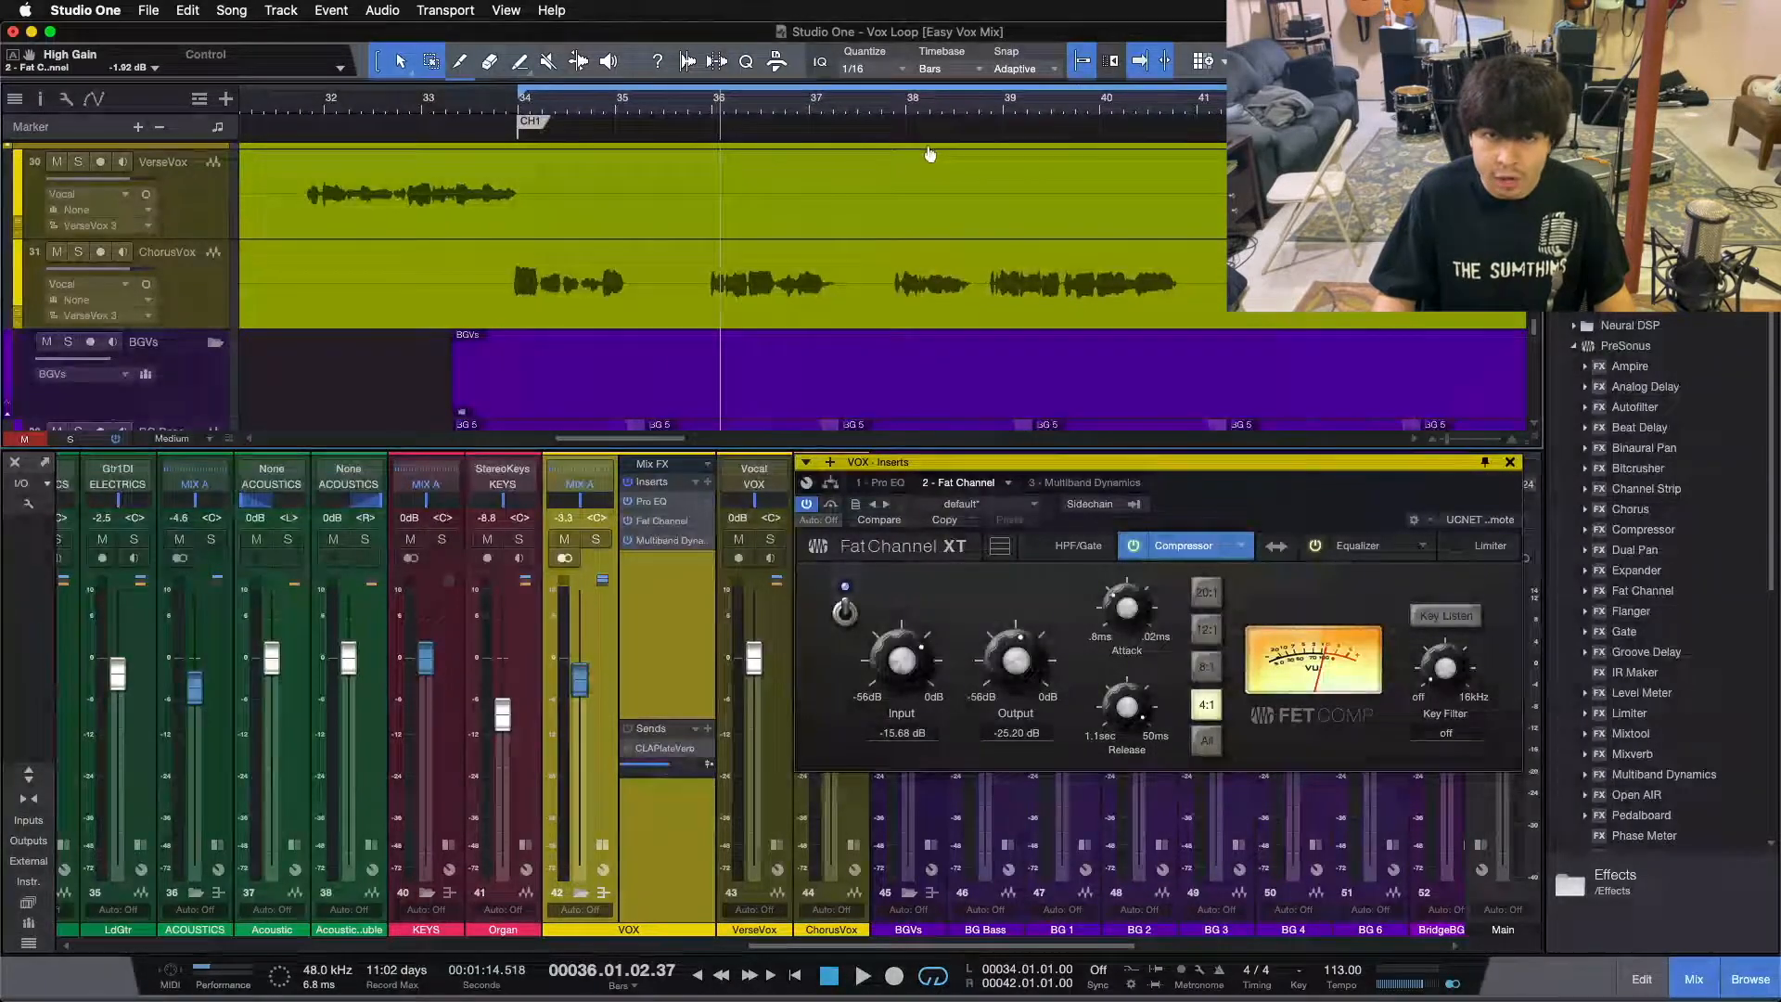
key(KP_1)
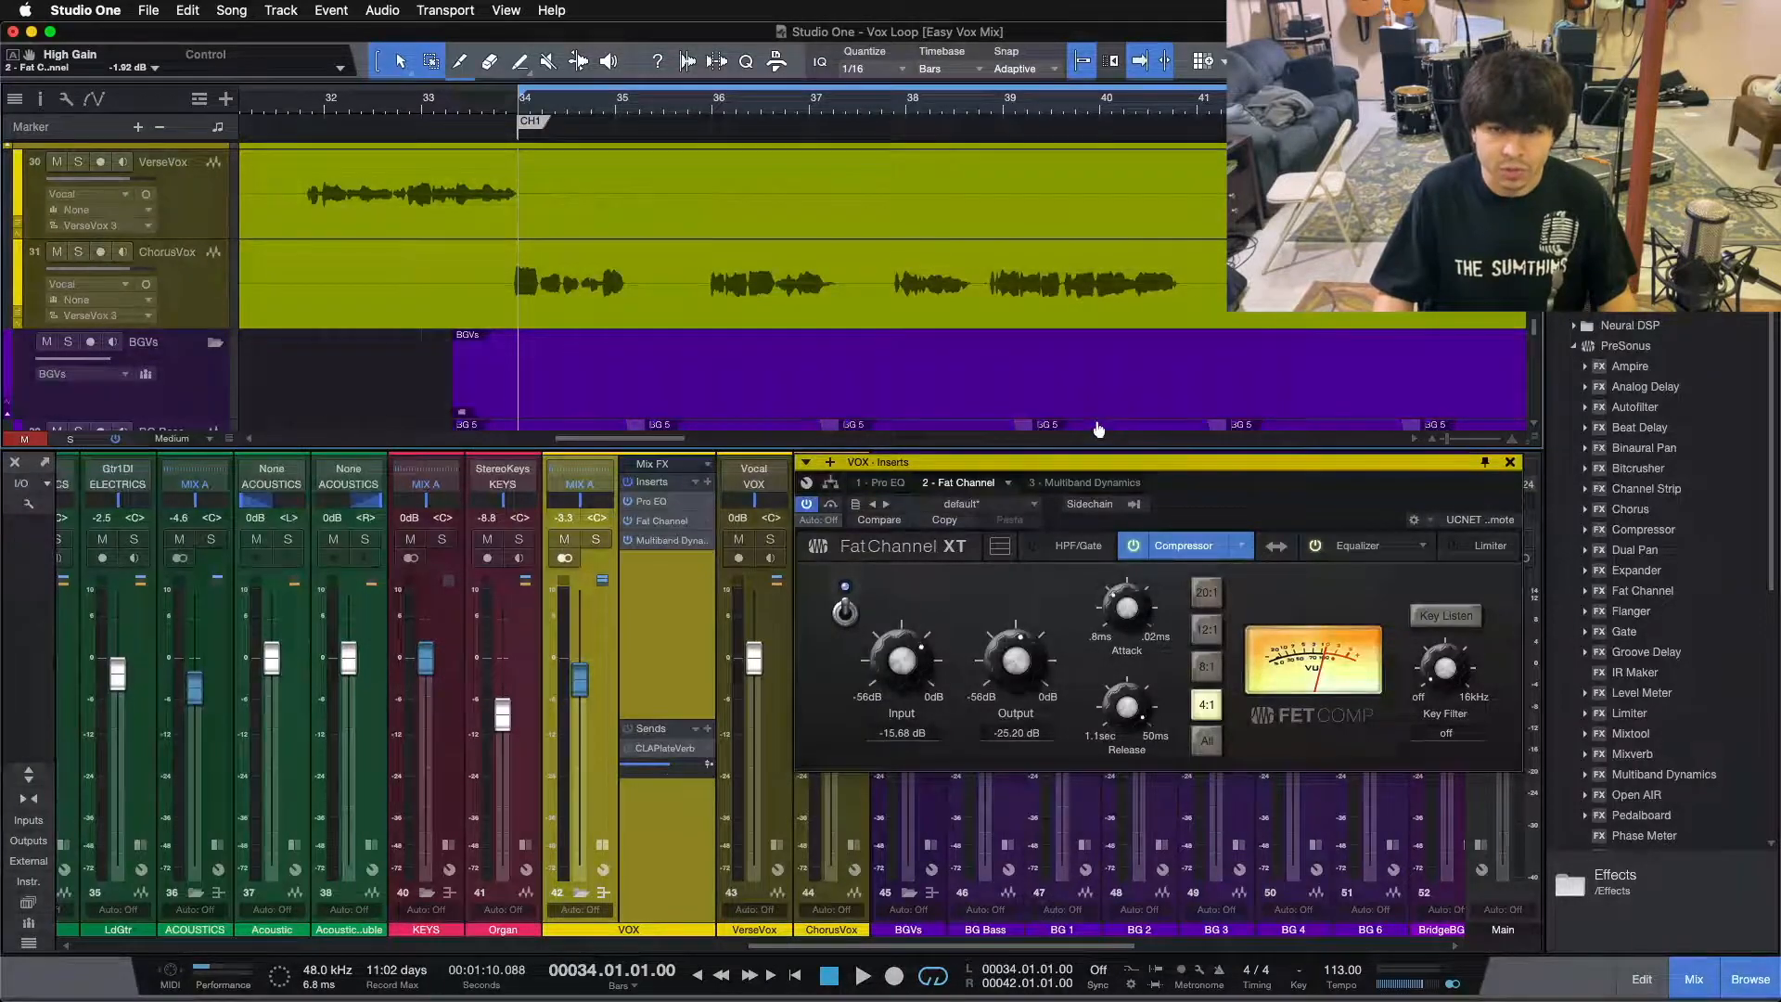
Step: Review the Fat Channel's Vintage EQ and compressor, show the Multiband Dynamics, and close the VOX inserts window
click(1362, 546)
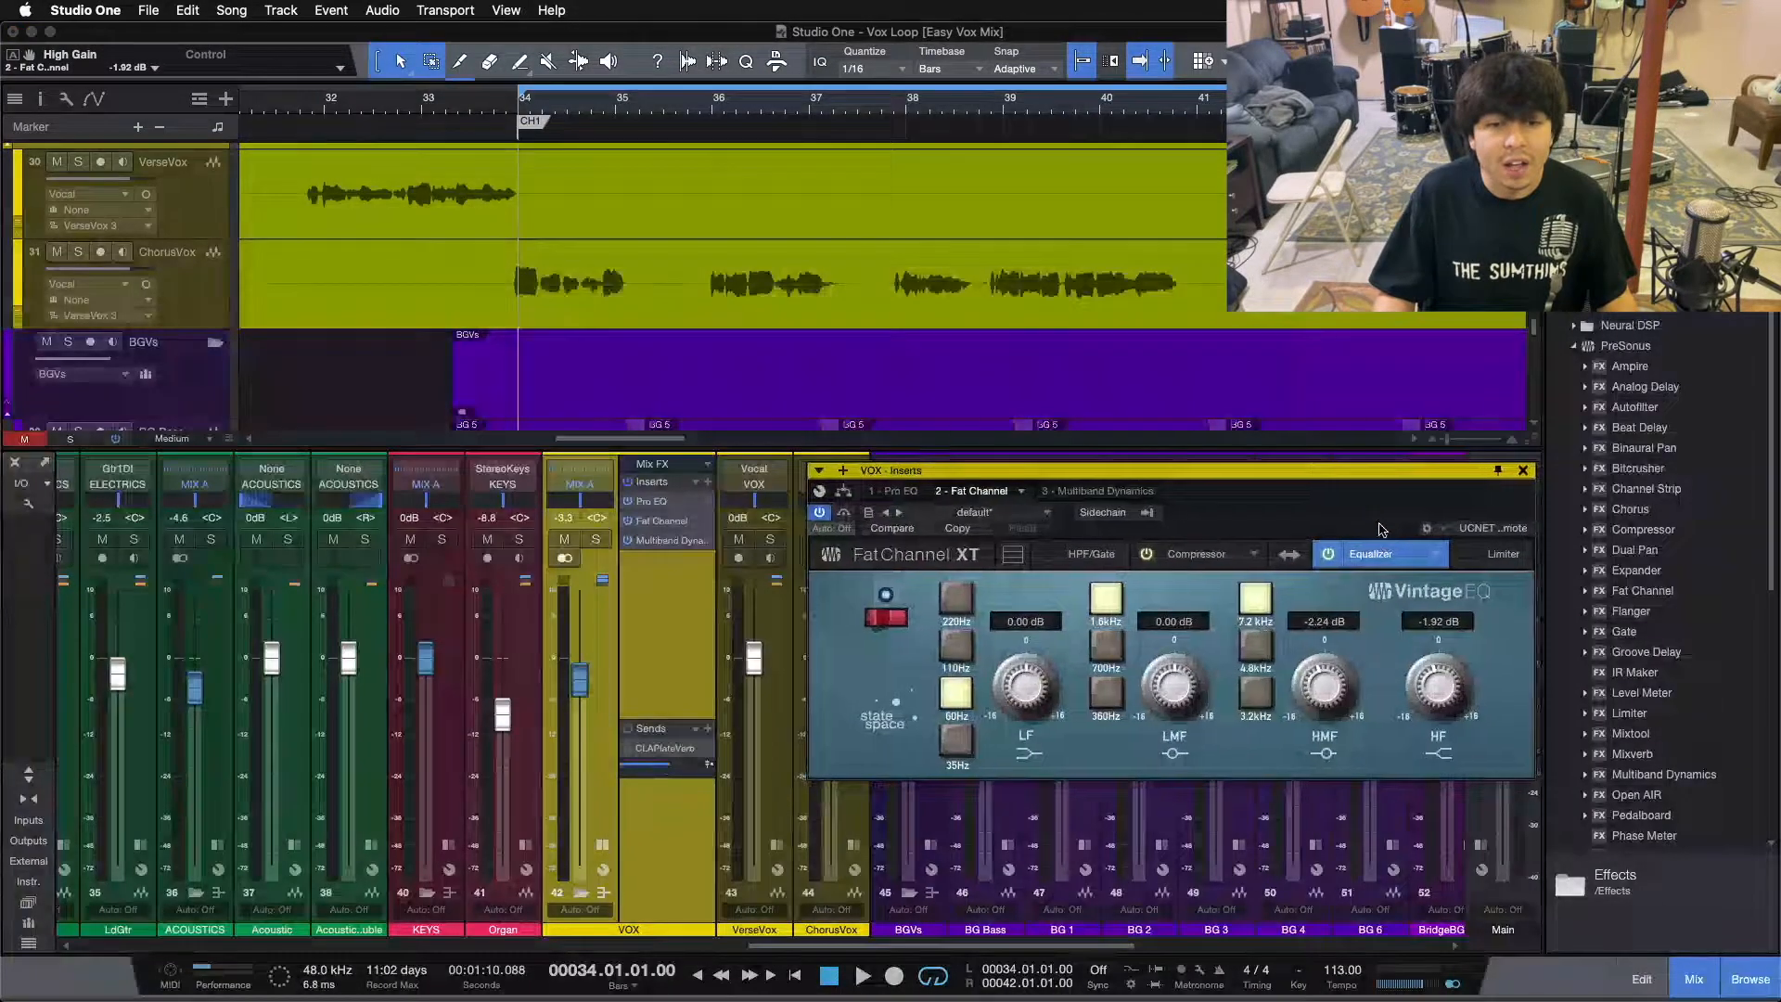
drag(1345, 515, 1356, 514)
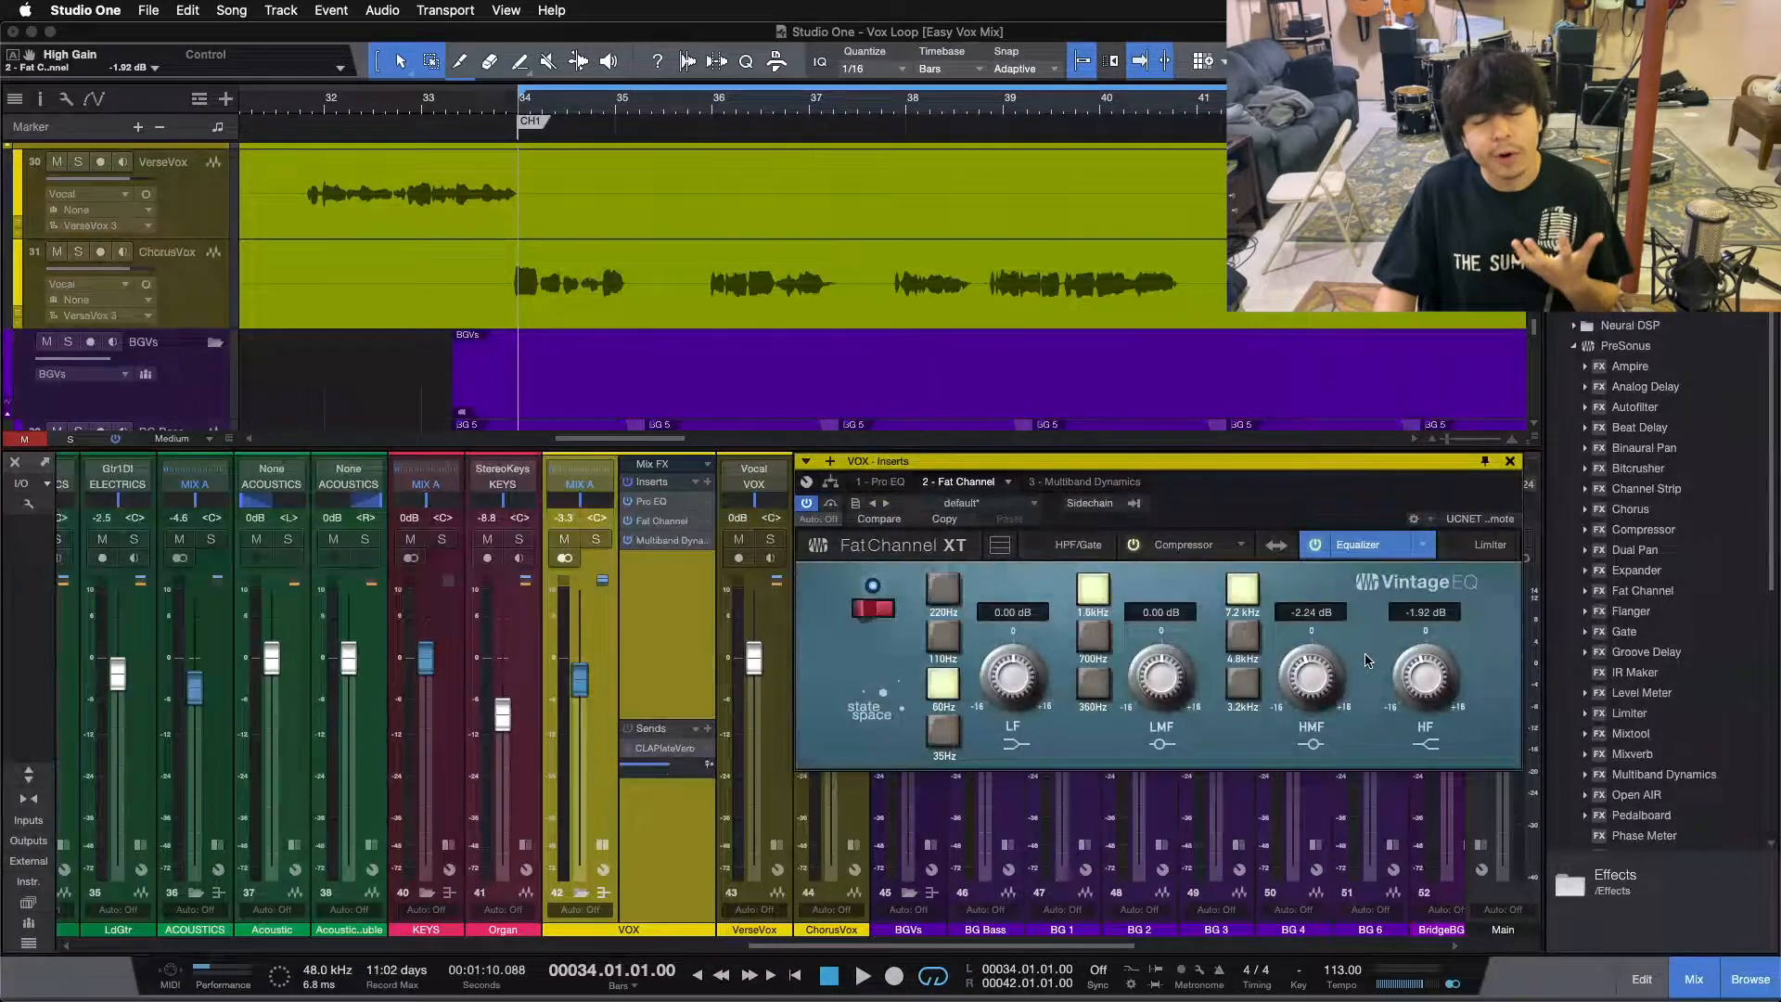
click(1184, 544)
click(1382, 547)
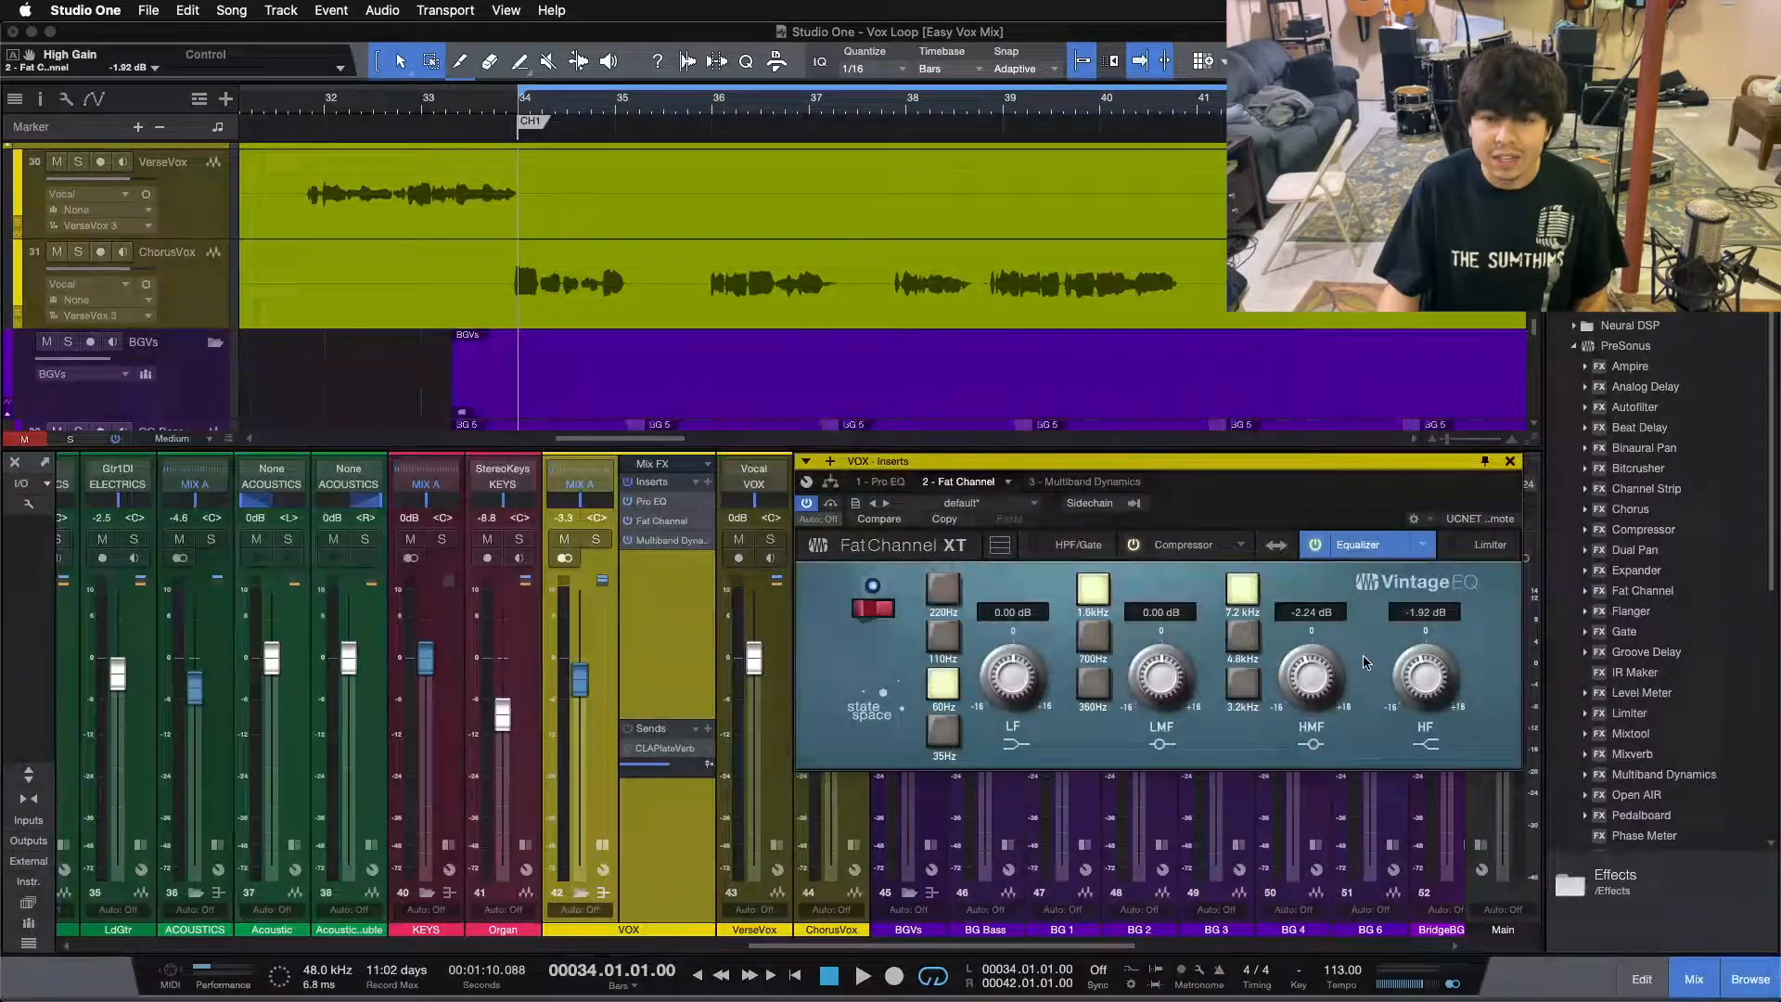
click(1045, 482)
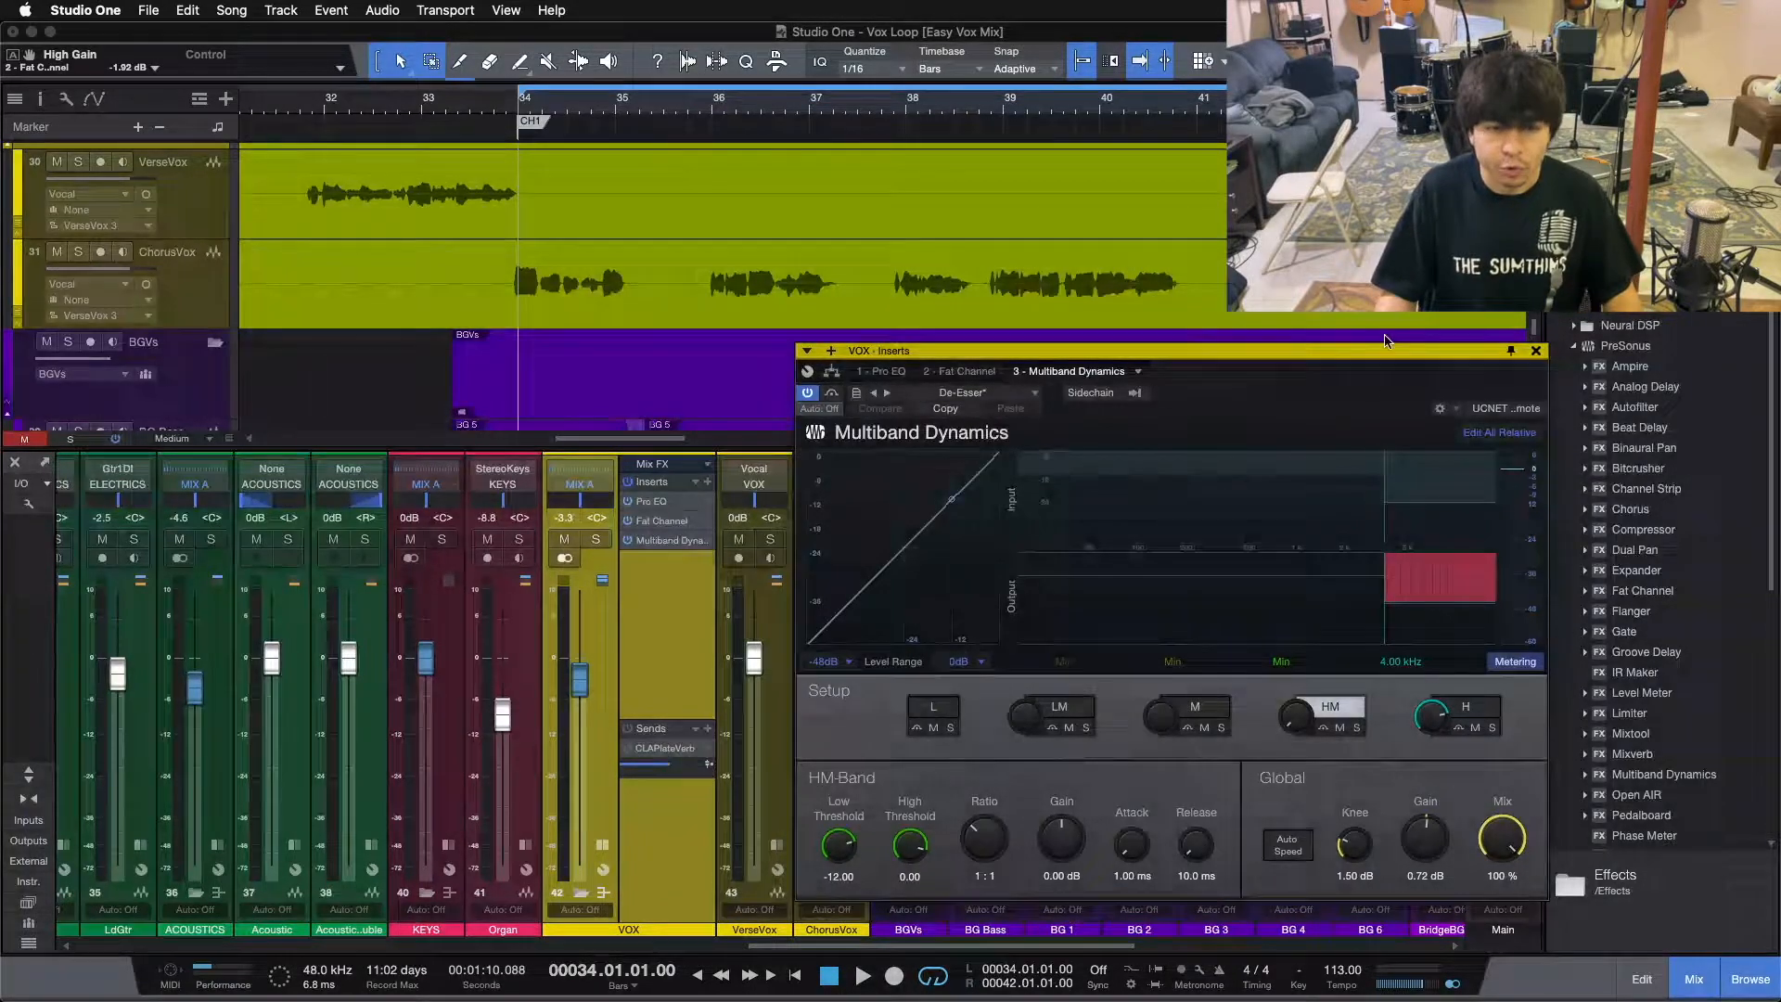
click(1536, 351)
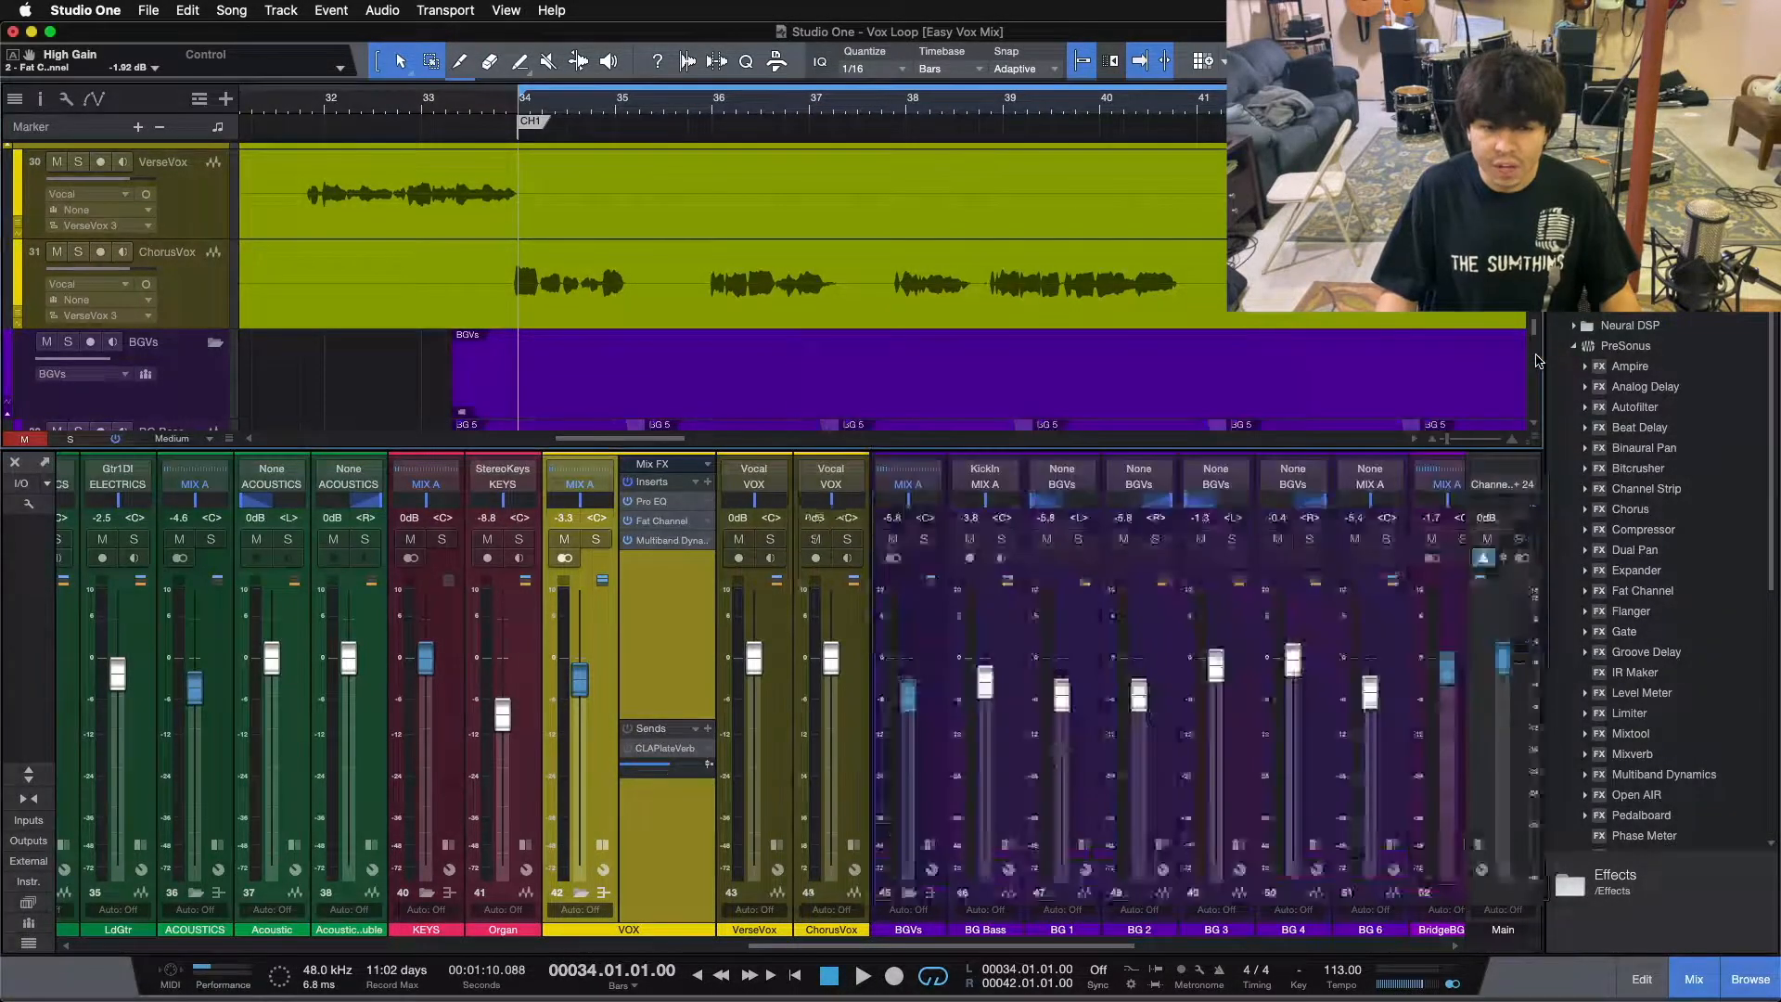
Step: Enable the VOX channel's CLAPlateVerb send, open the CLAPlateVerb channel's Room Reverb, and move its window clear of that channel
click(628, 748)
drag(804, 947, 786, 950)
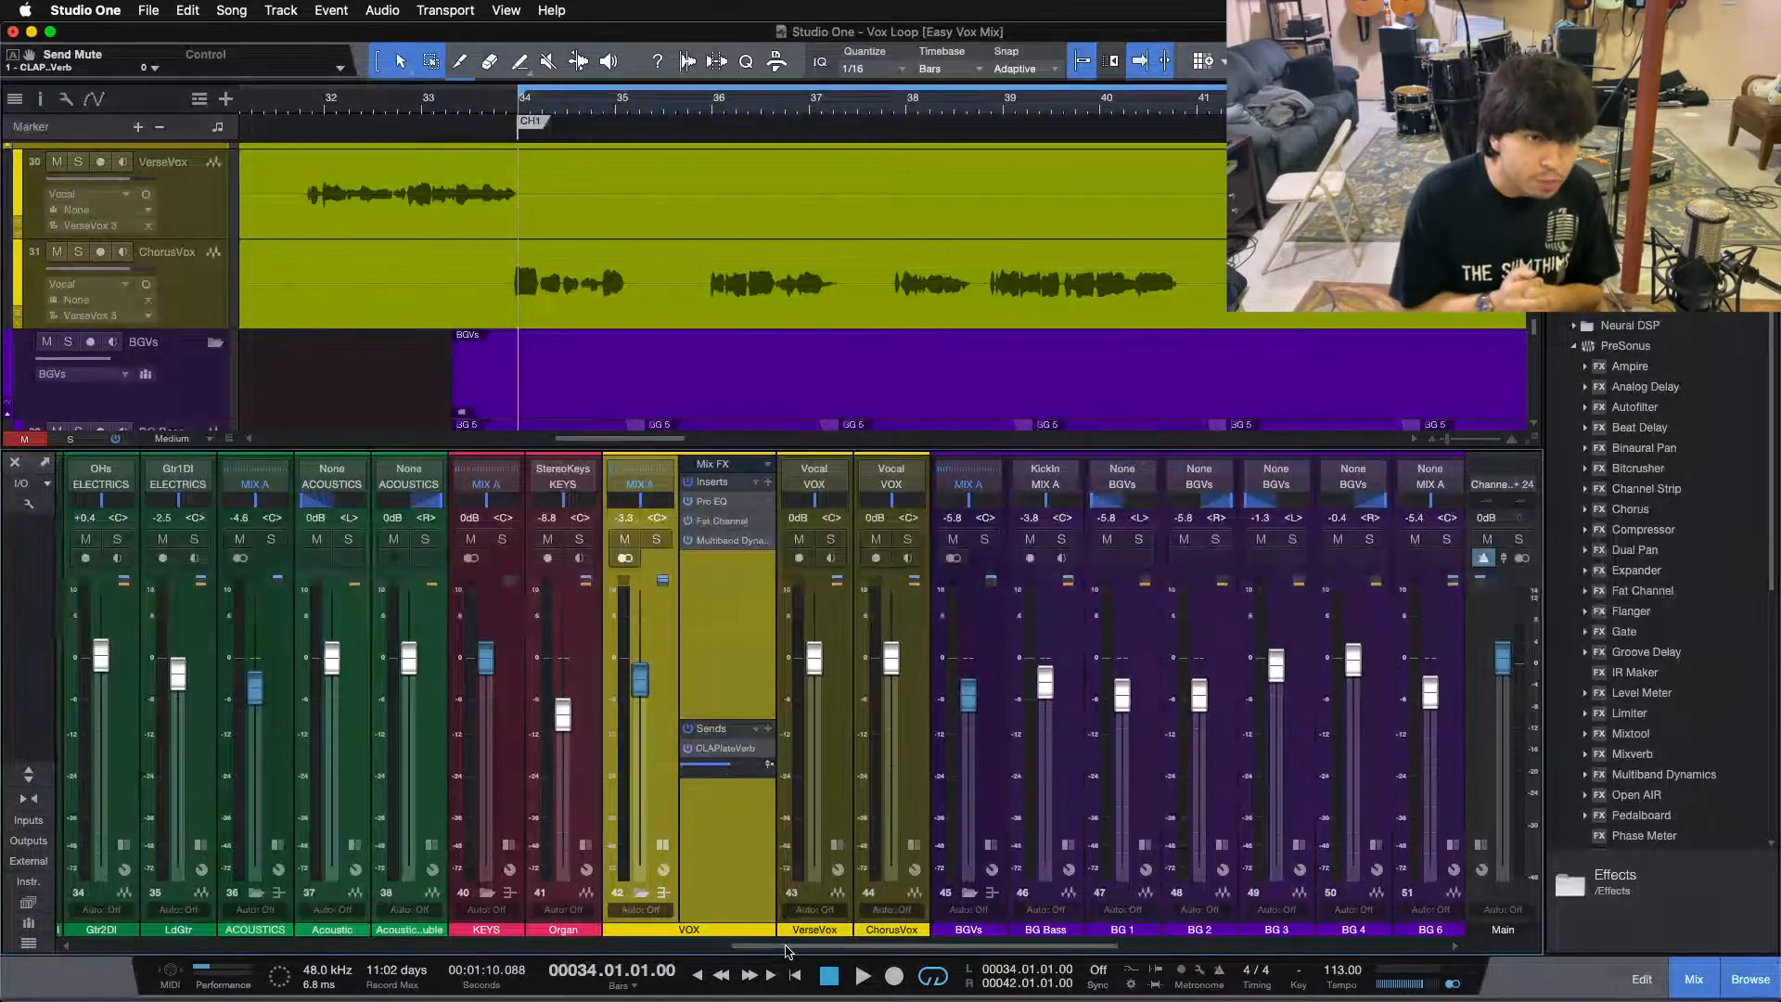
drag(786, 951, 908, 943)
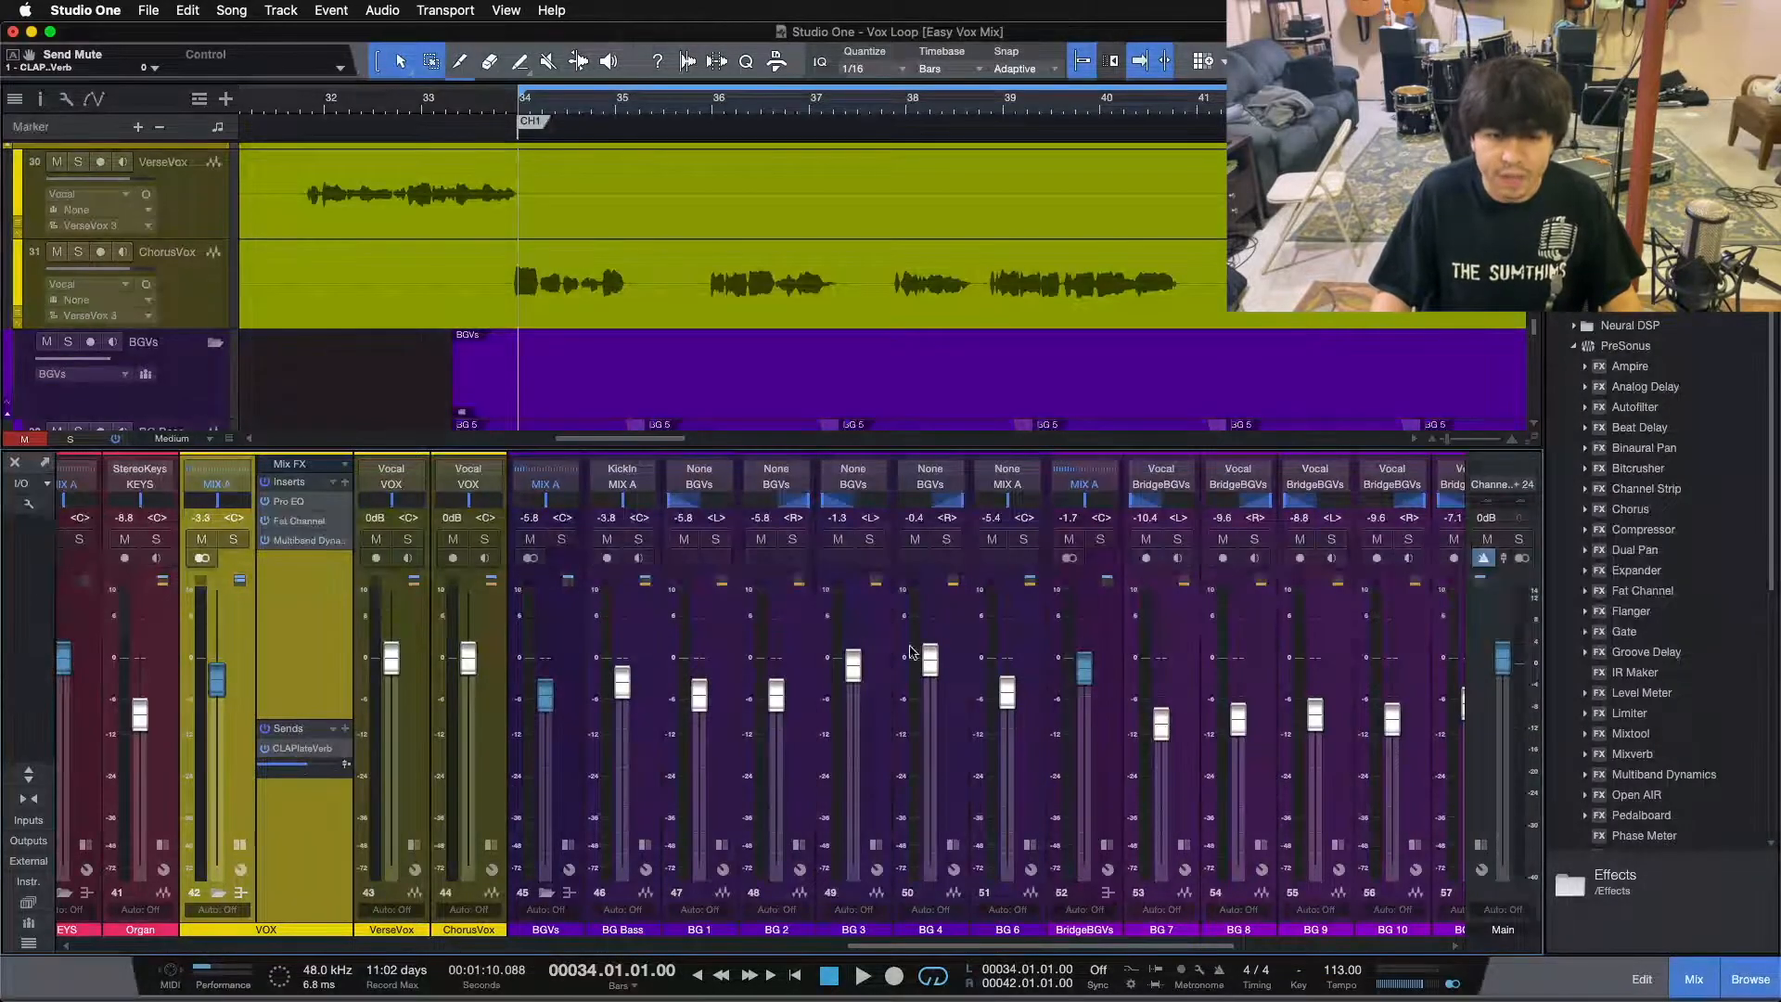
drag(860, 947, 1067, 947)
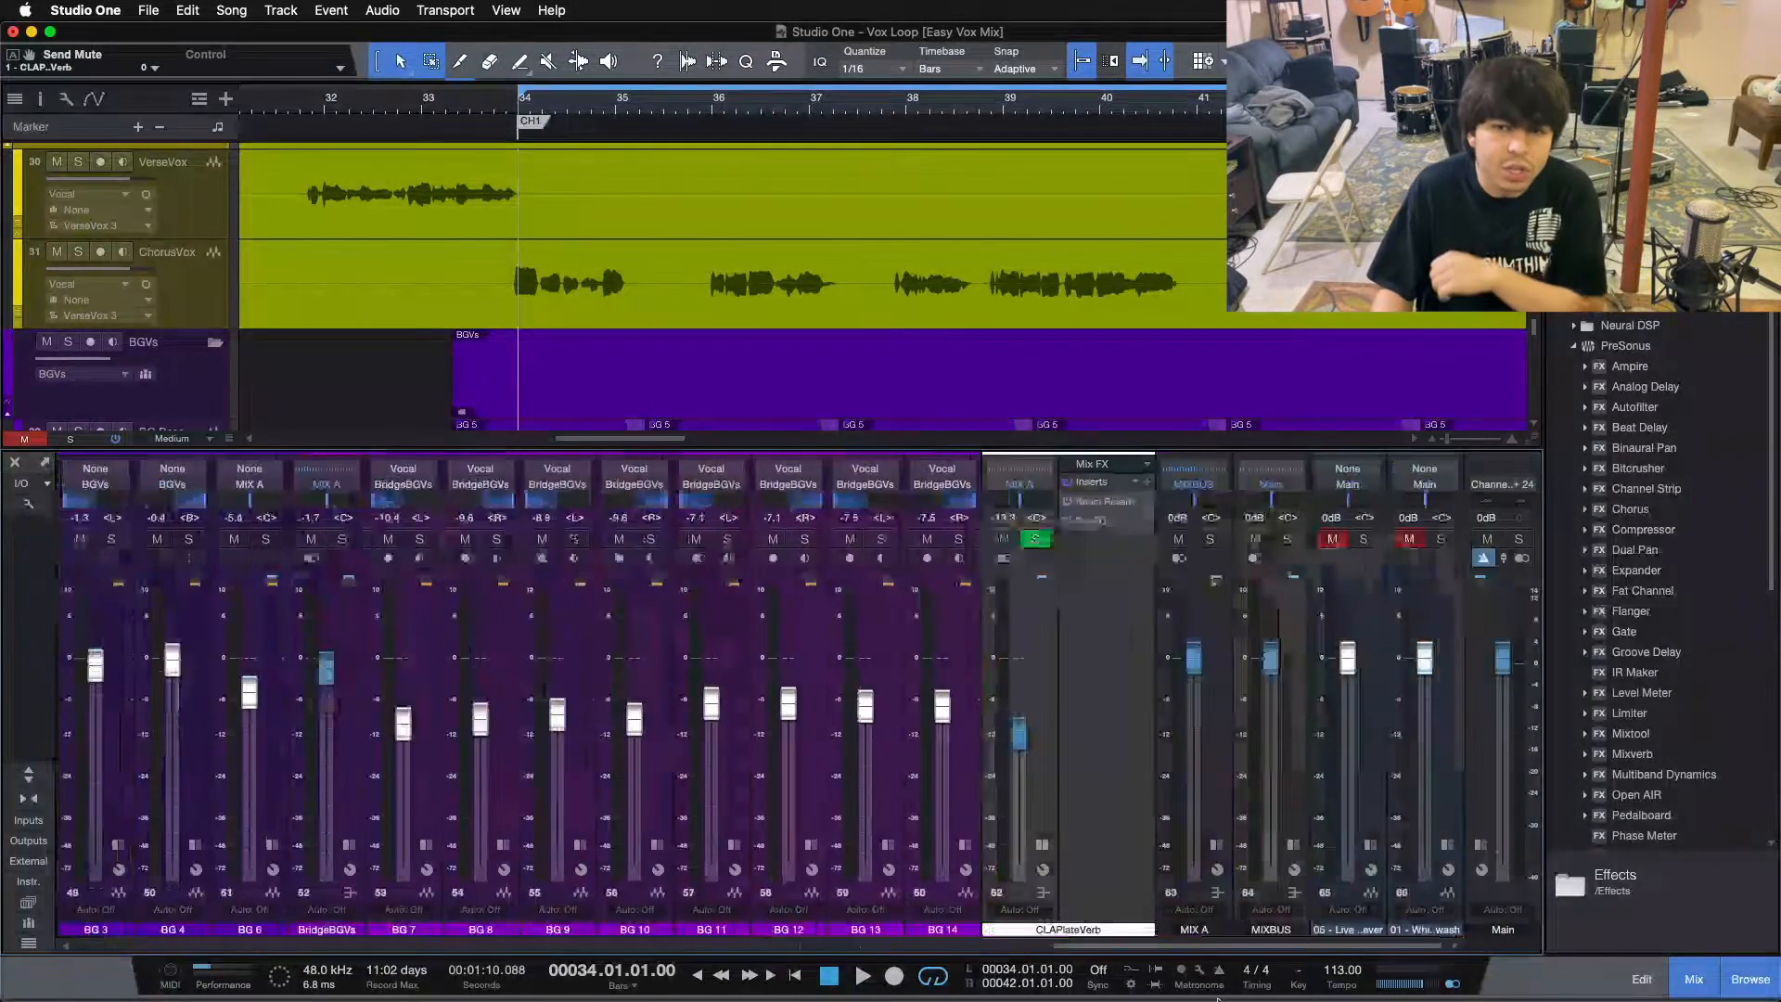
click(1129, 508)
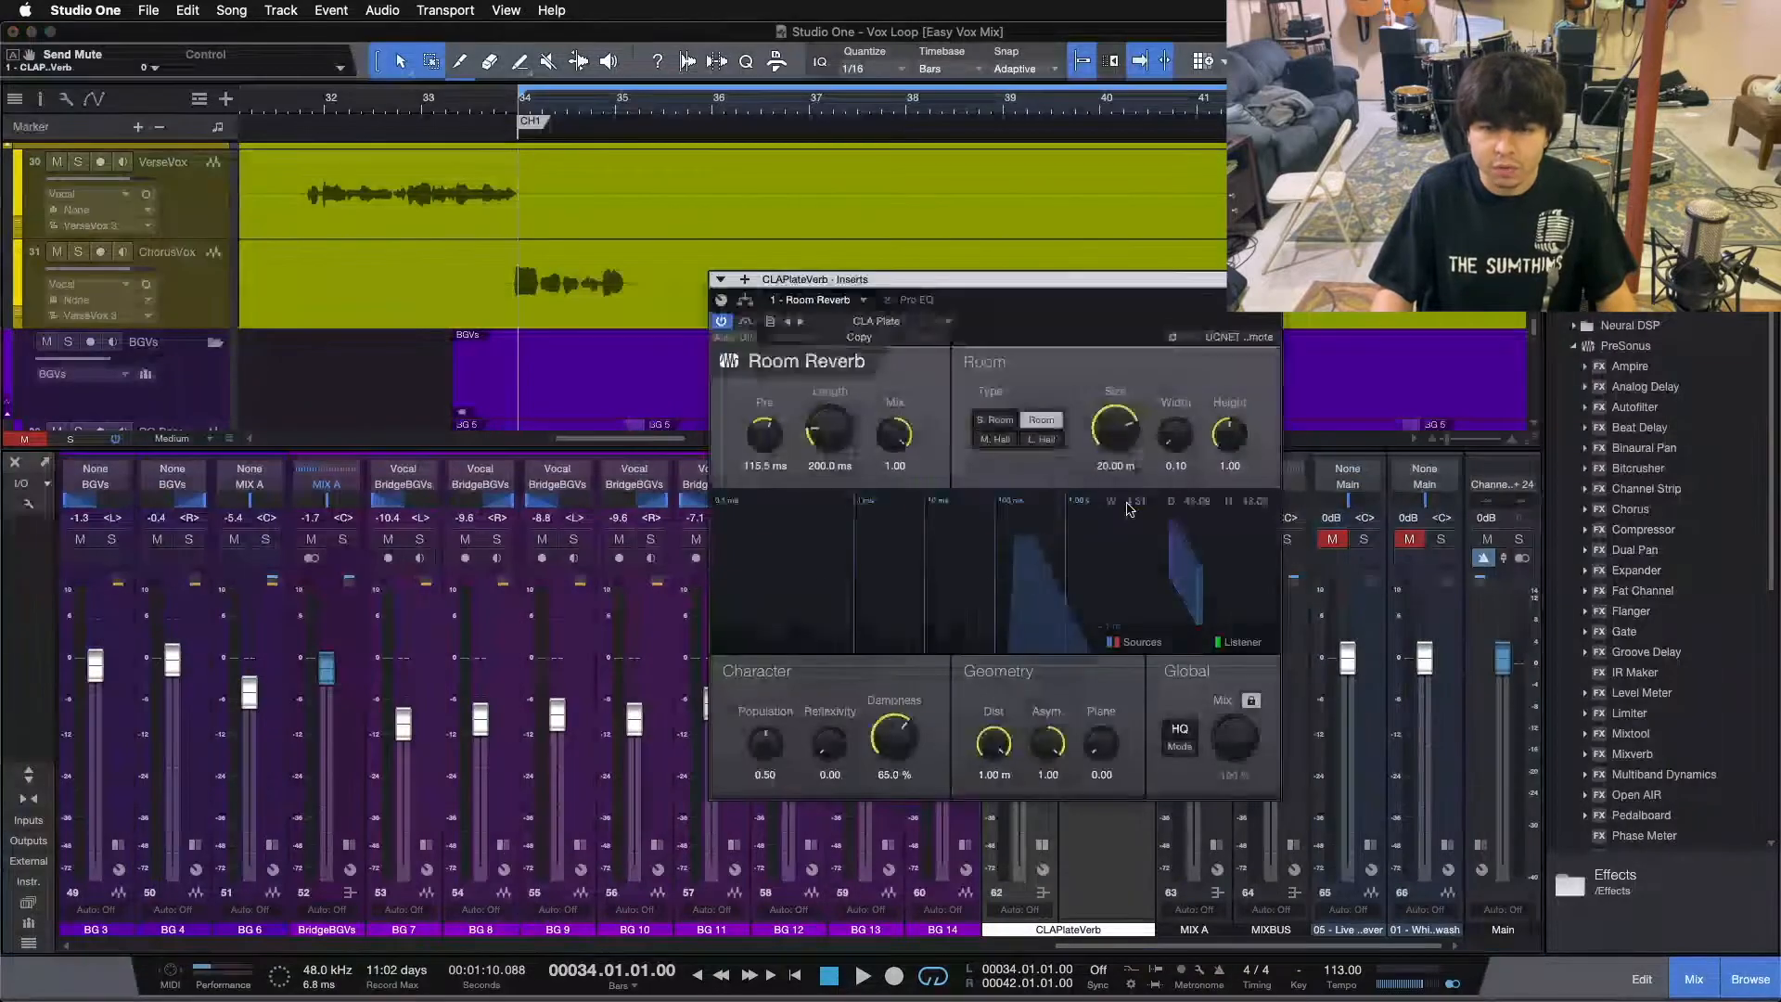
drag(1052, 330, 658, 353)
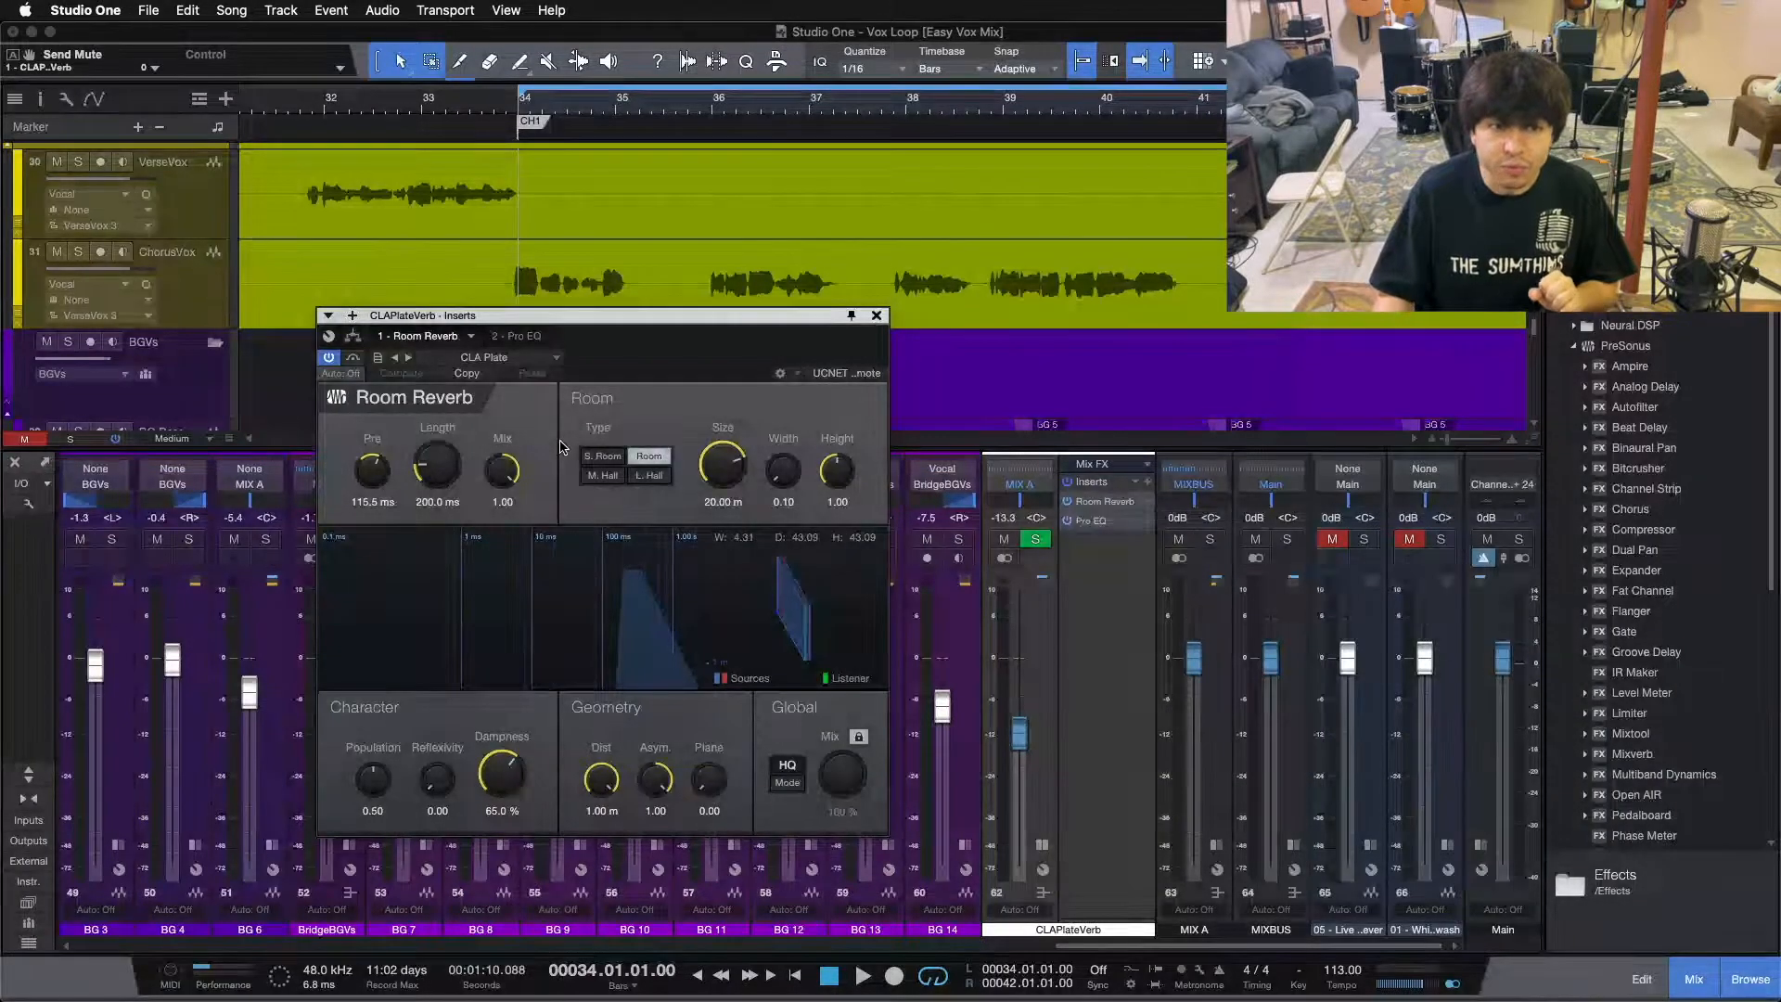
Step: Show the CLAPlateVerb channel's Pro EQ, switch its MF band off and on, and close the inserts window
click(512, 337)
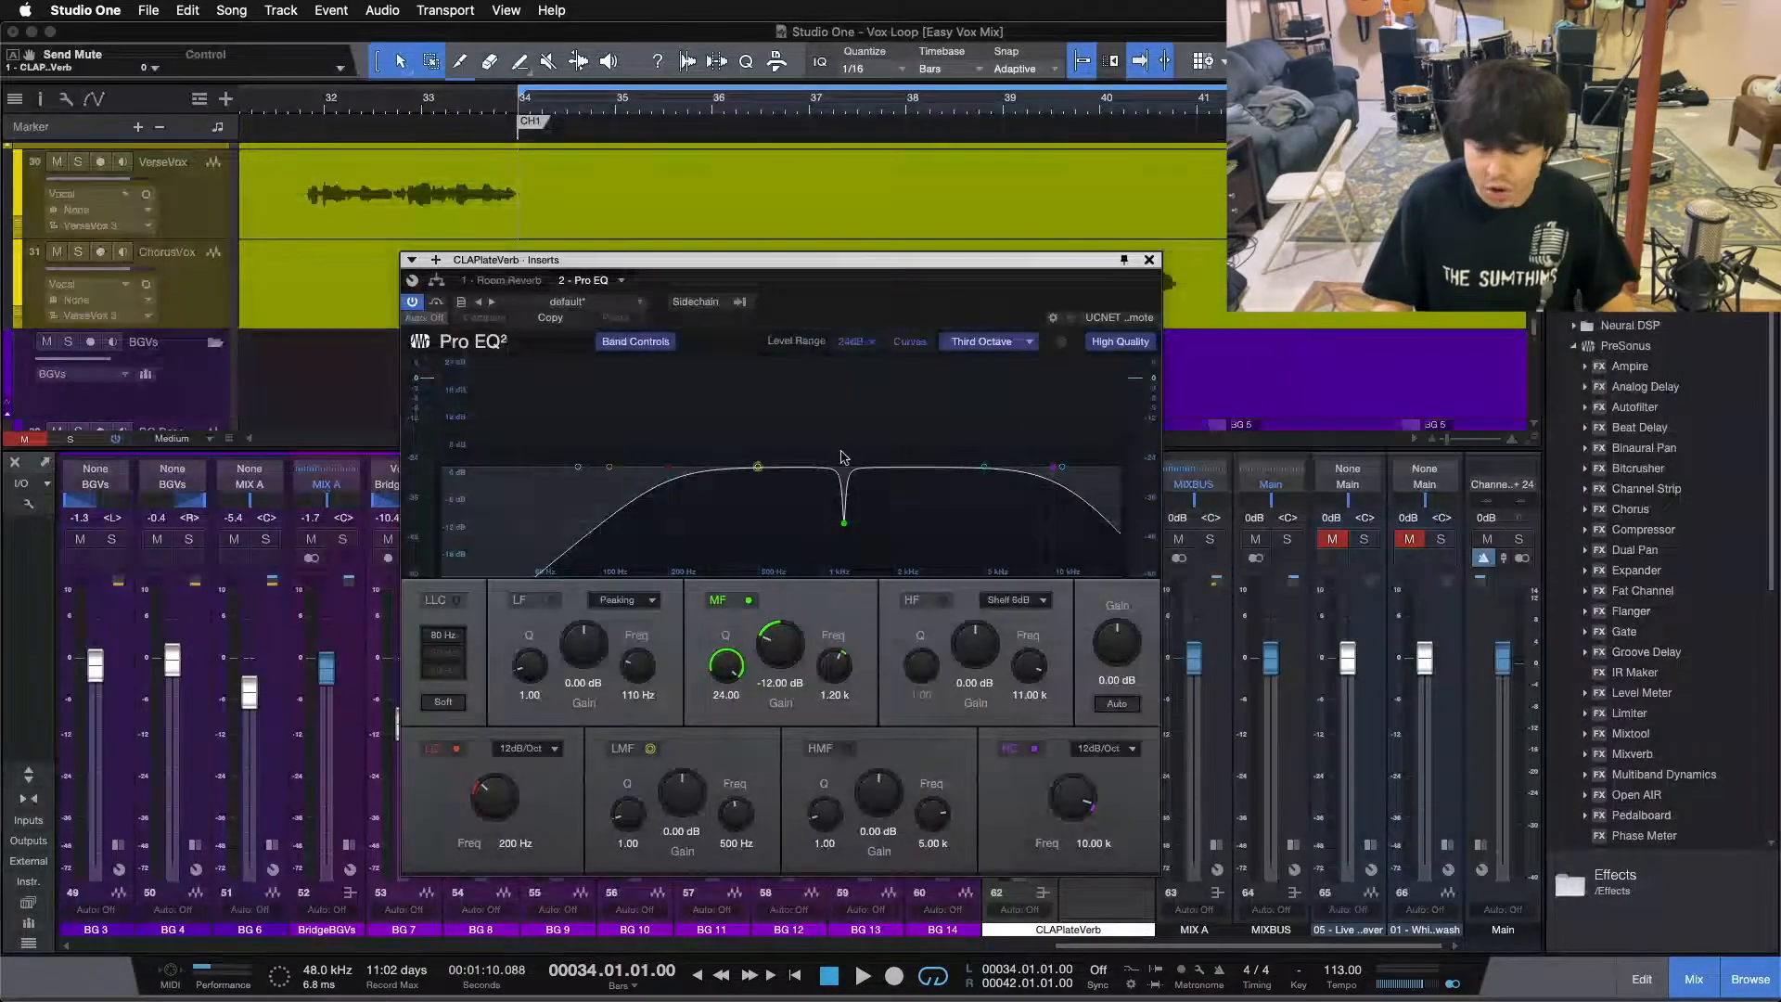
click(748, 600)
click(747, 600)
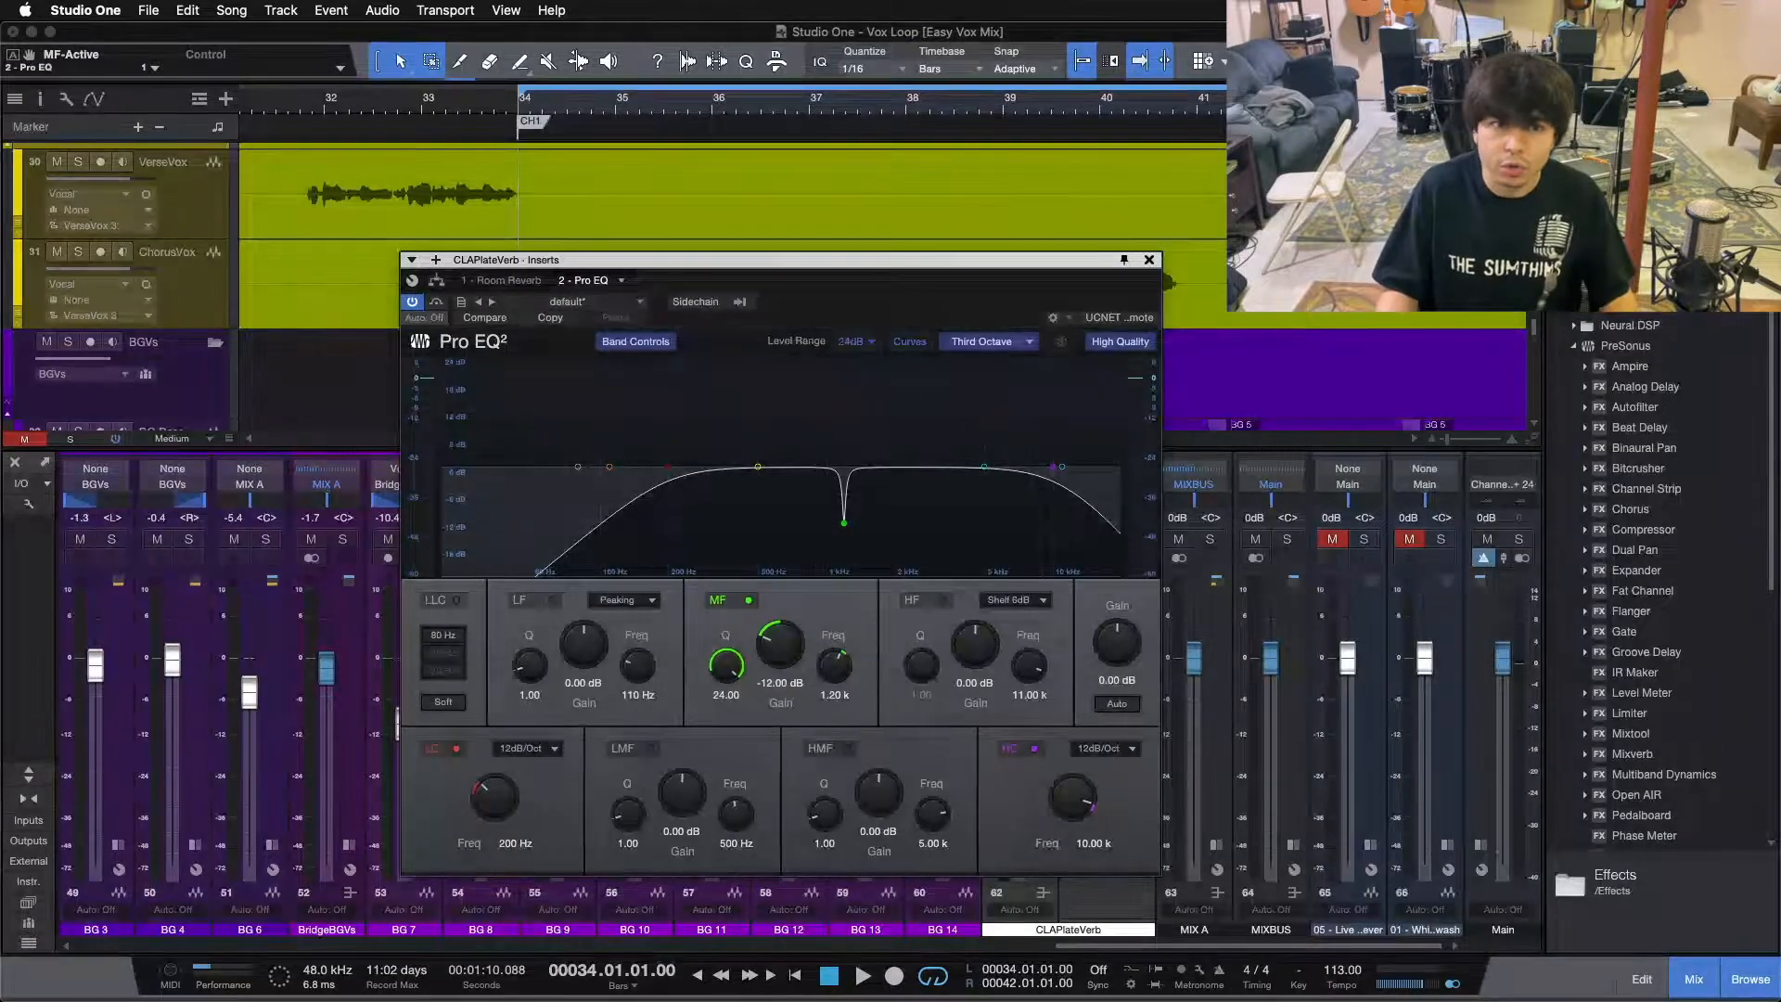
click(1148, 260)
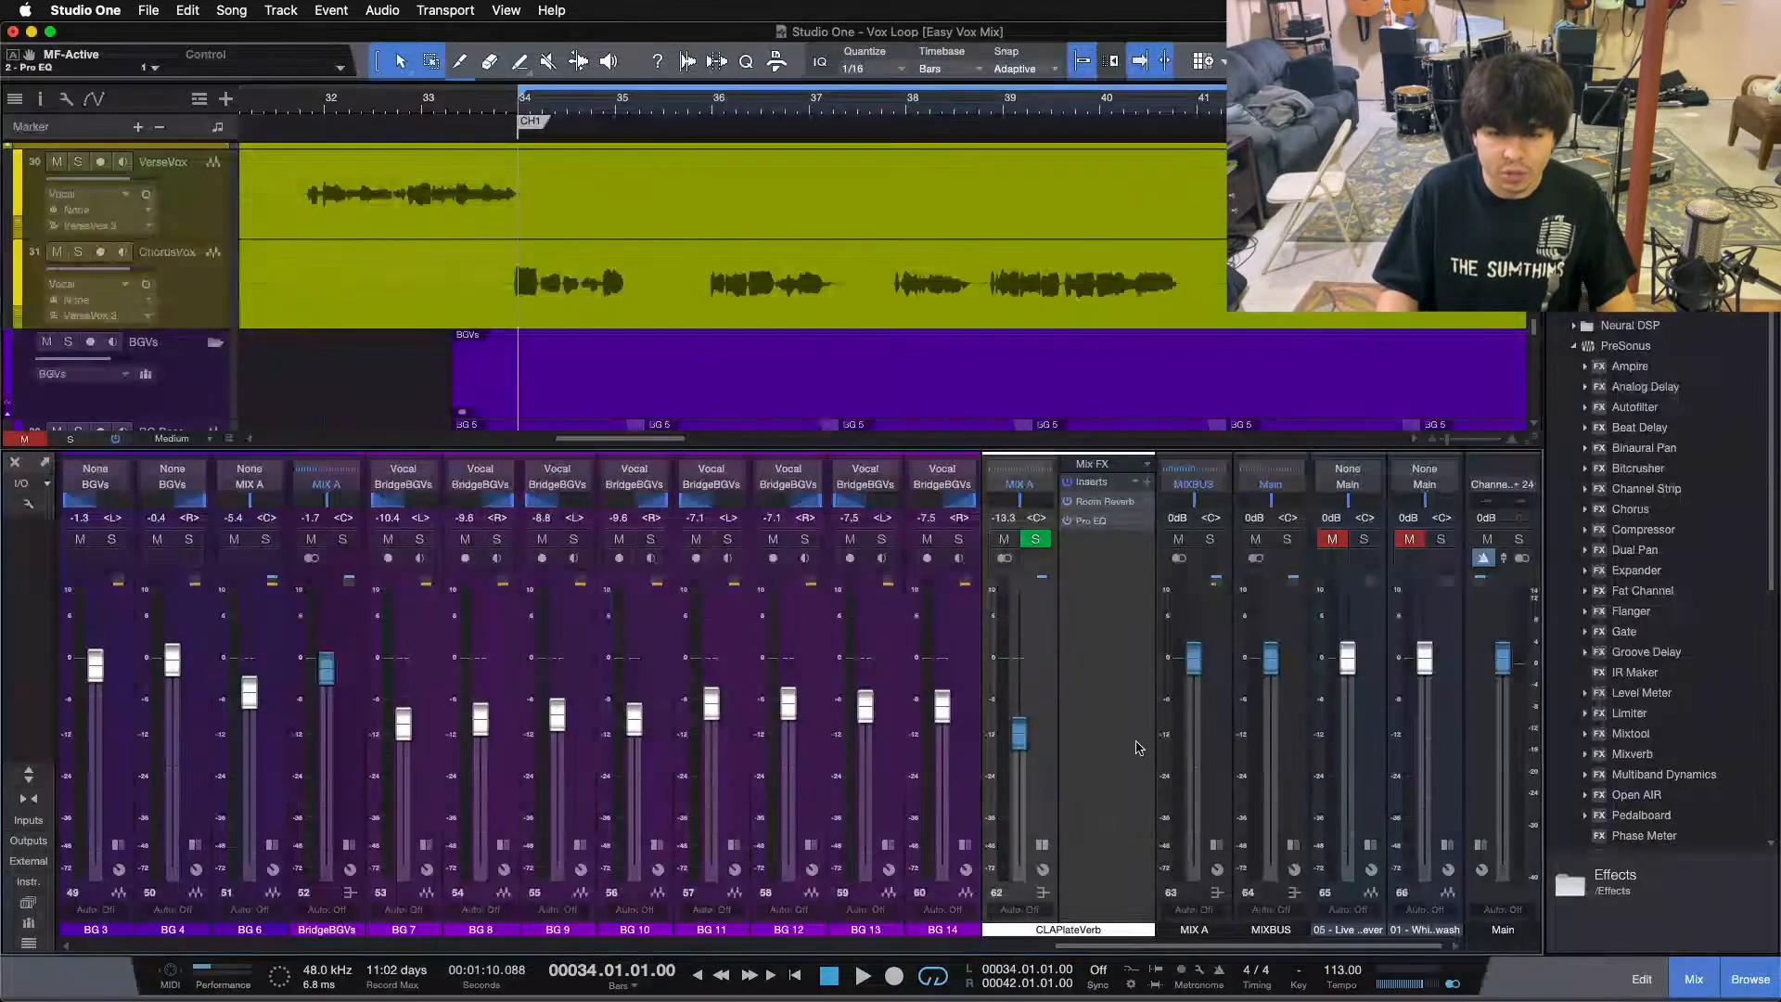
Step: Return to the VOX channel and play the chorus with the CLAPlateVerb send muted, re-enable it during playback to compare, and stop
scroll(1141, 742, left, 2)
drag(1116, 946, 784, 928)
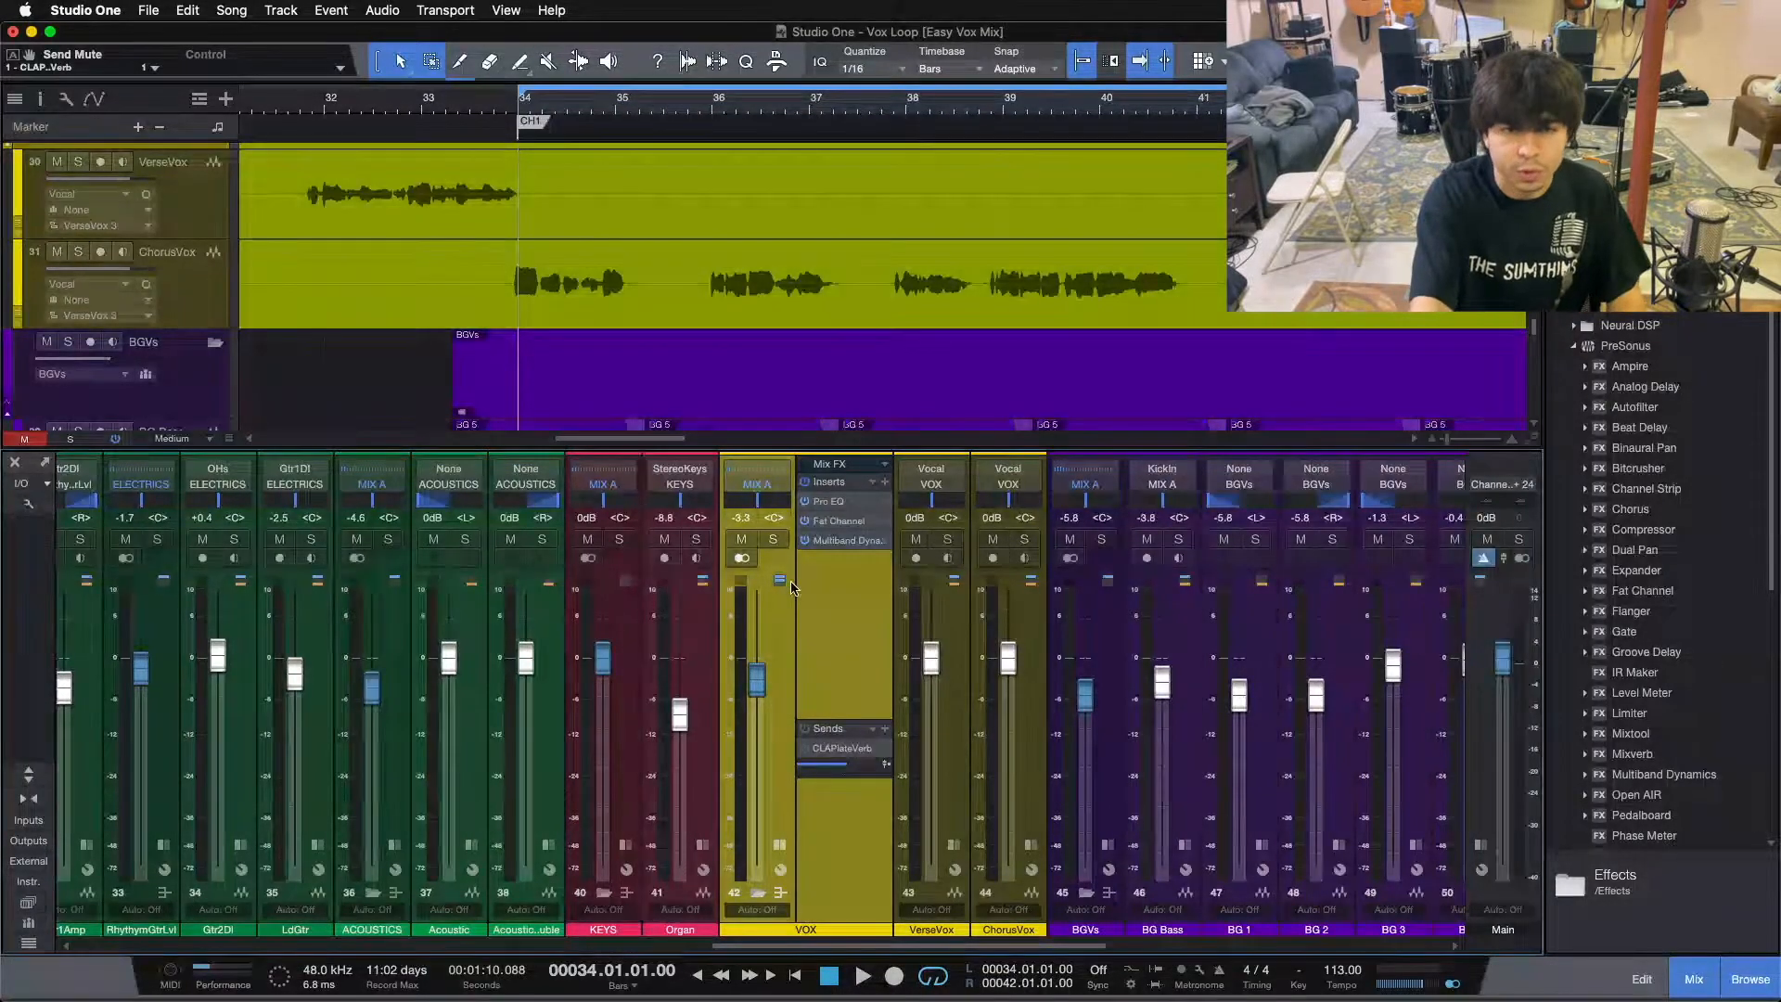
key(space)
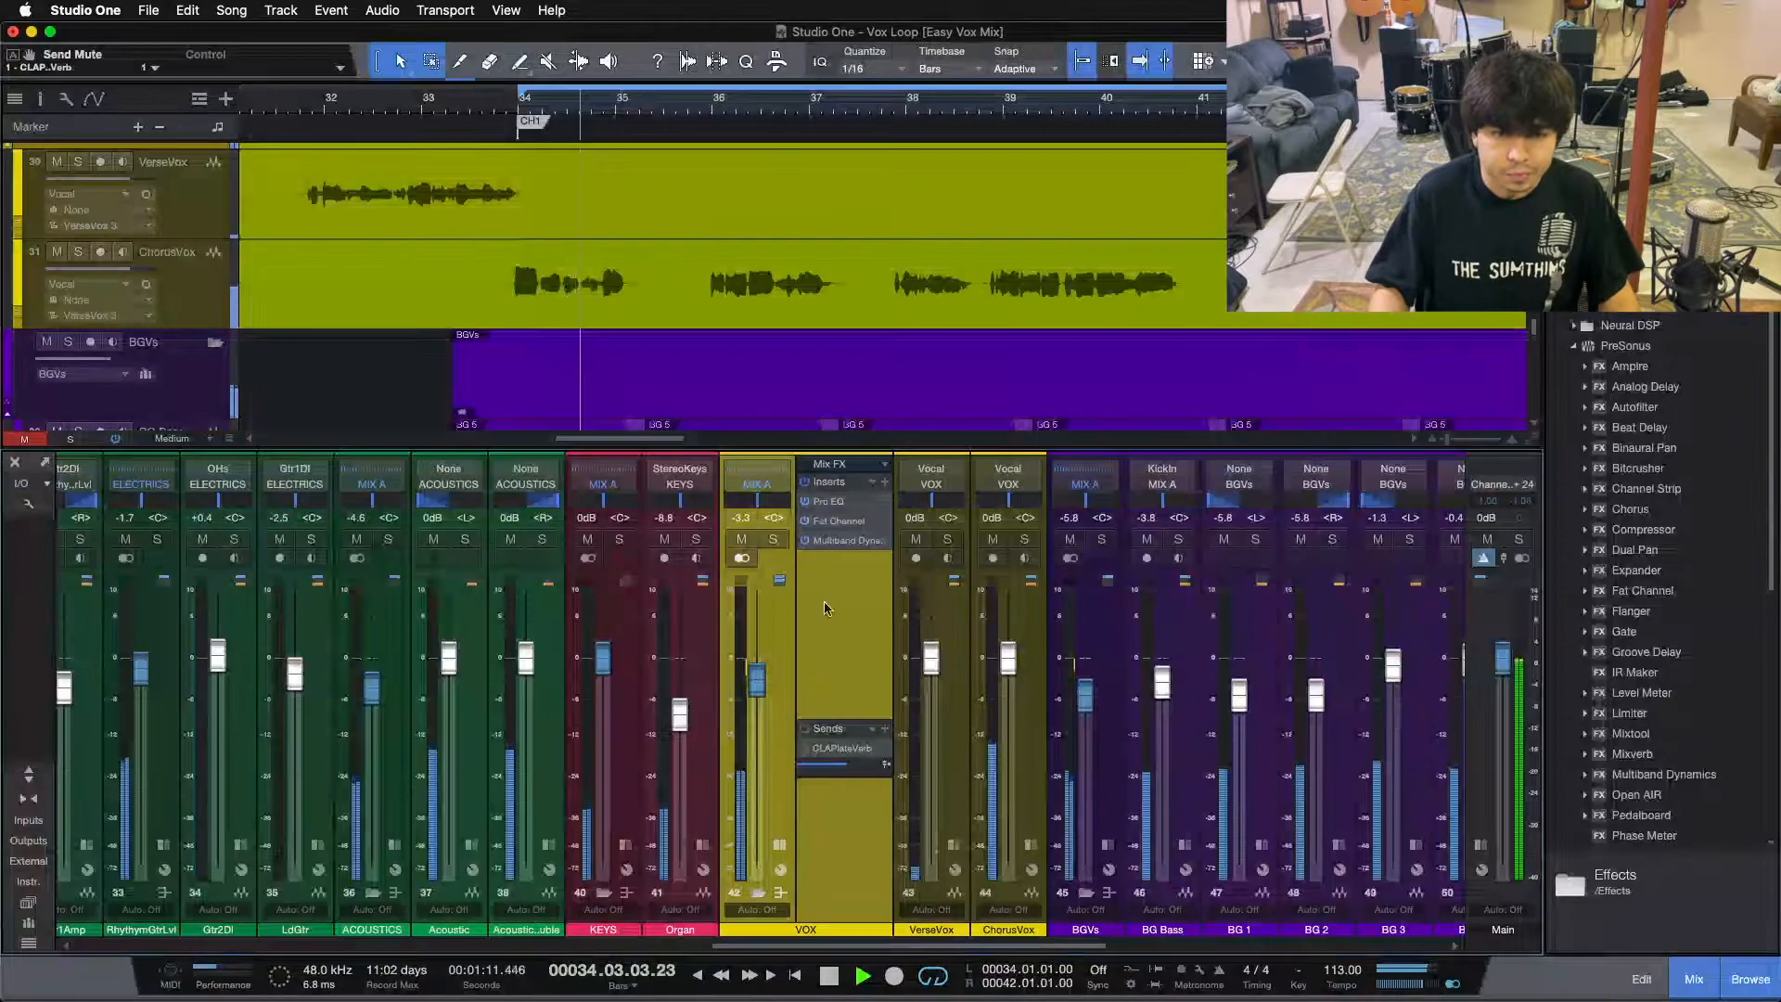
click(806, 751)
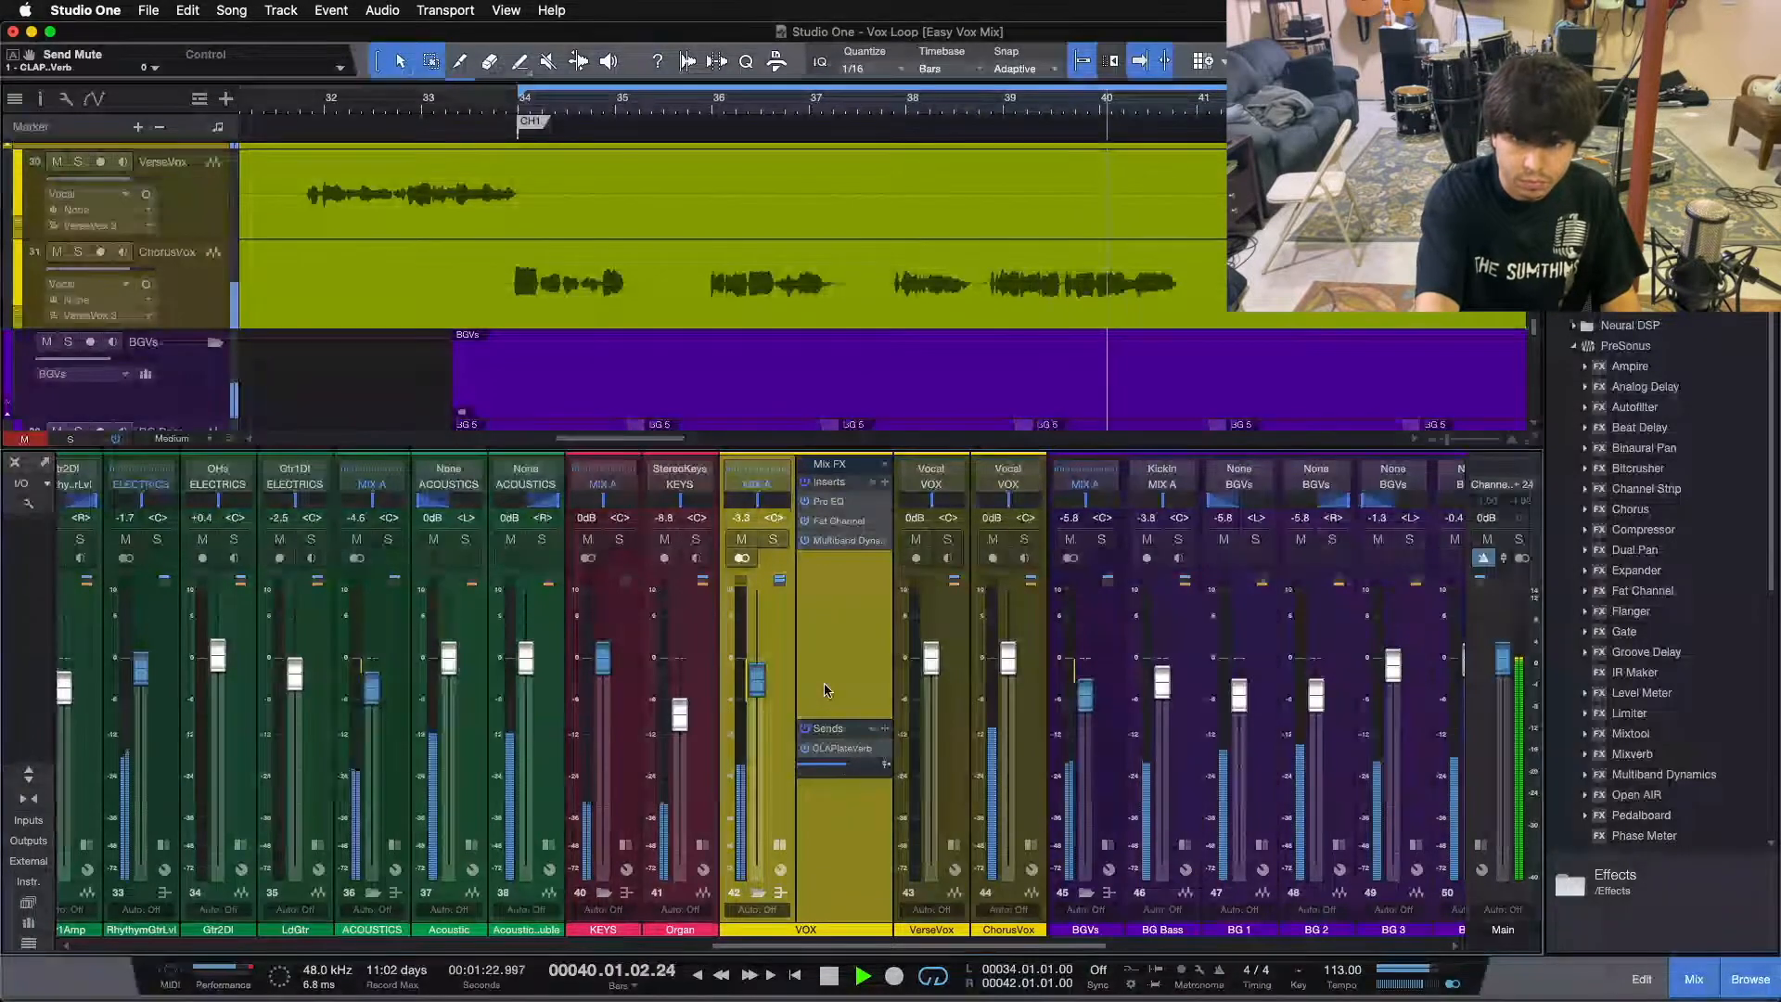
key(space)
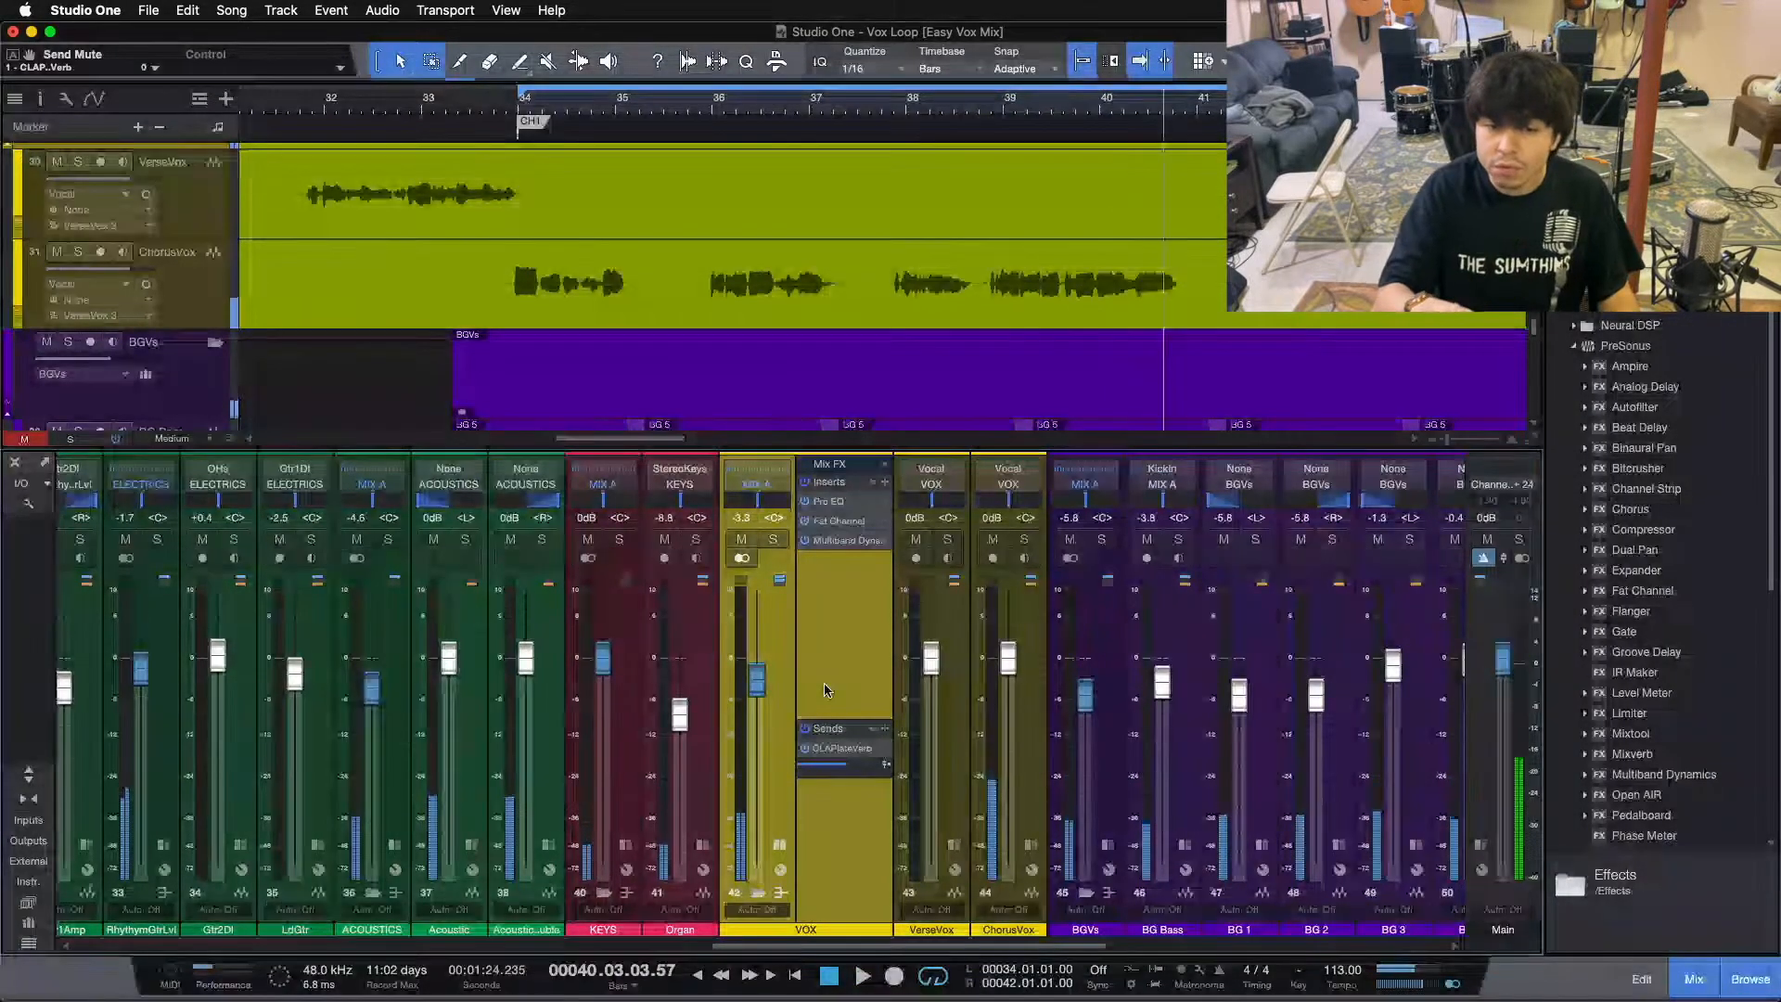
Step: Solo the VOX bus, play the chorus from bar 34 while checking the CLAPlateVerb channel's meter, and stop
click(823, 683)
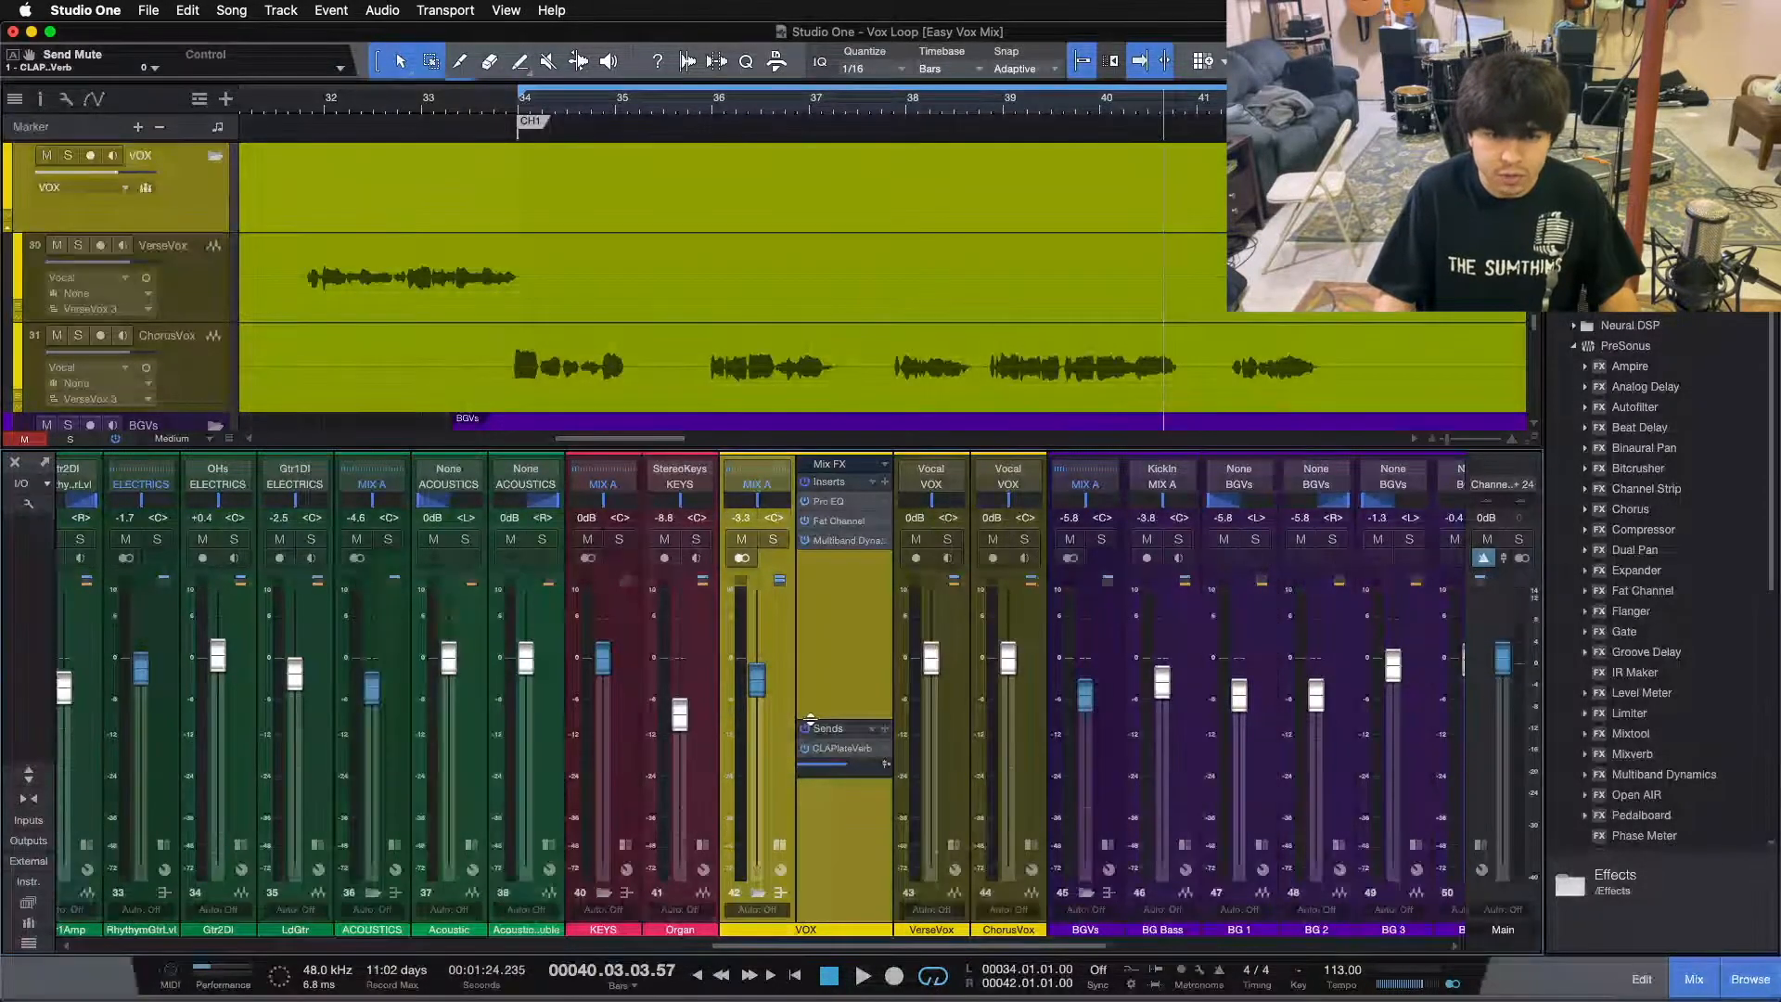
click(773, 538)
key(Home)
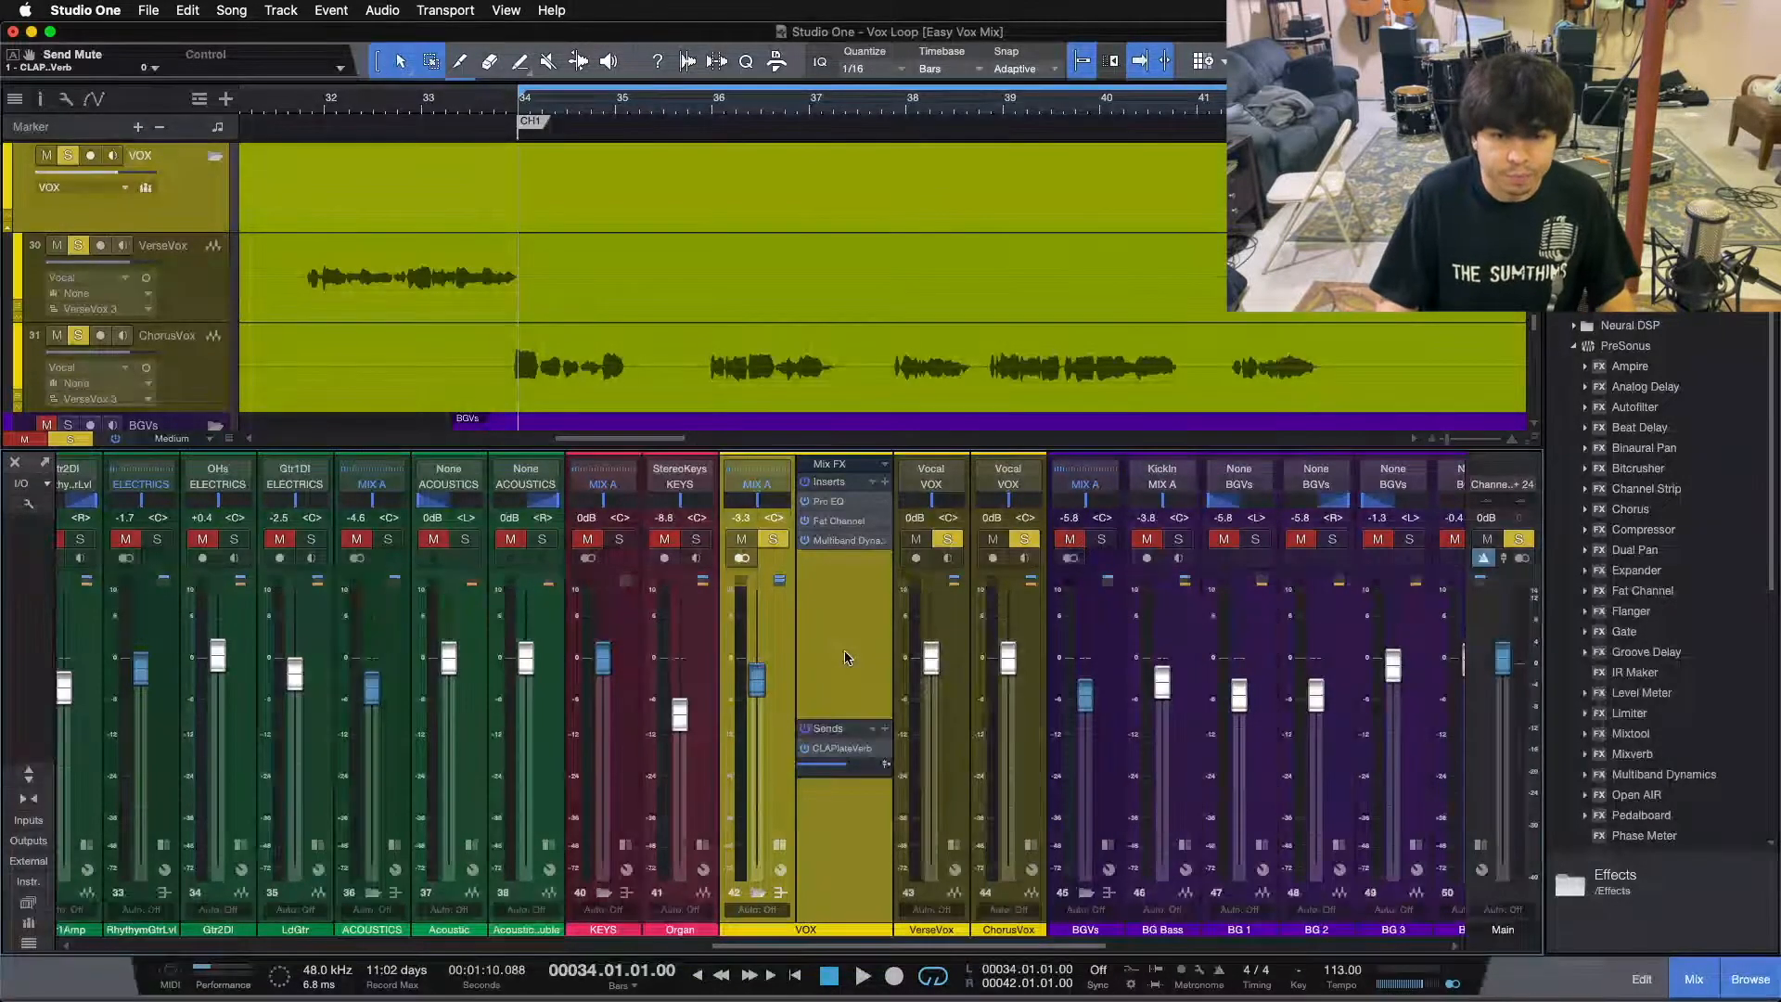
key(space)
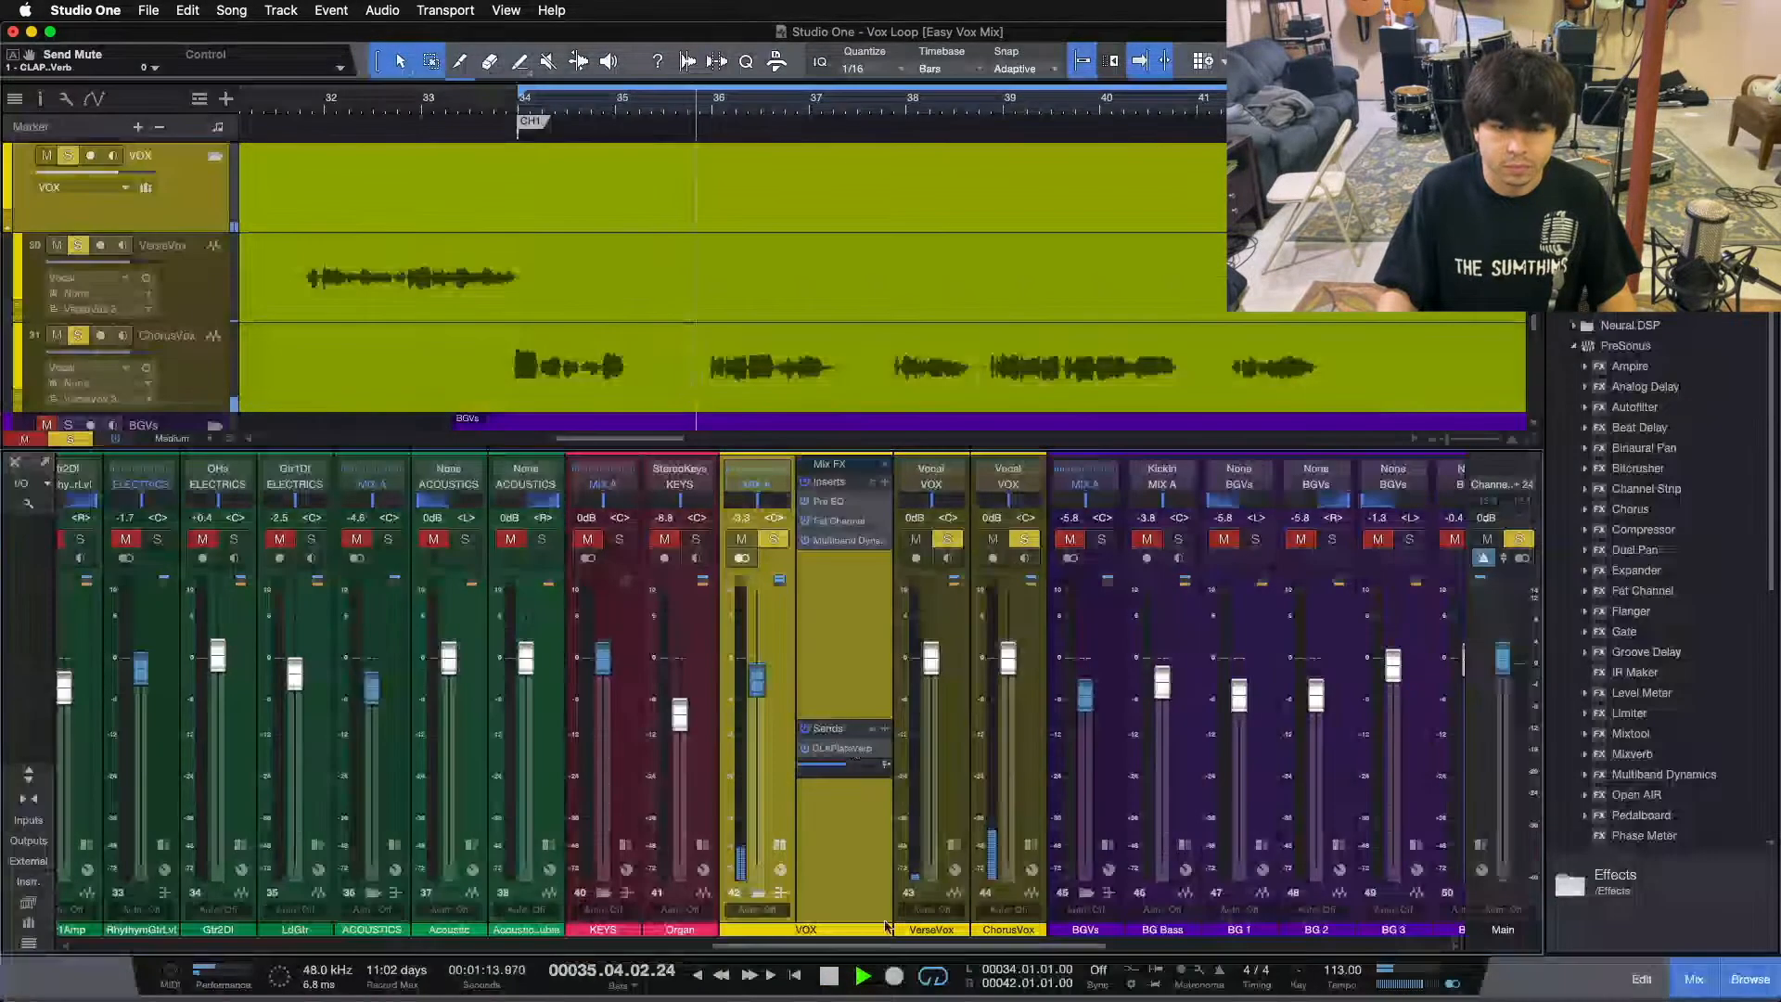
drag(886, 945, 1034, 945)
scroll(1011, 907, right, 3)
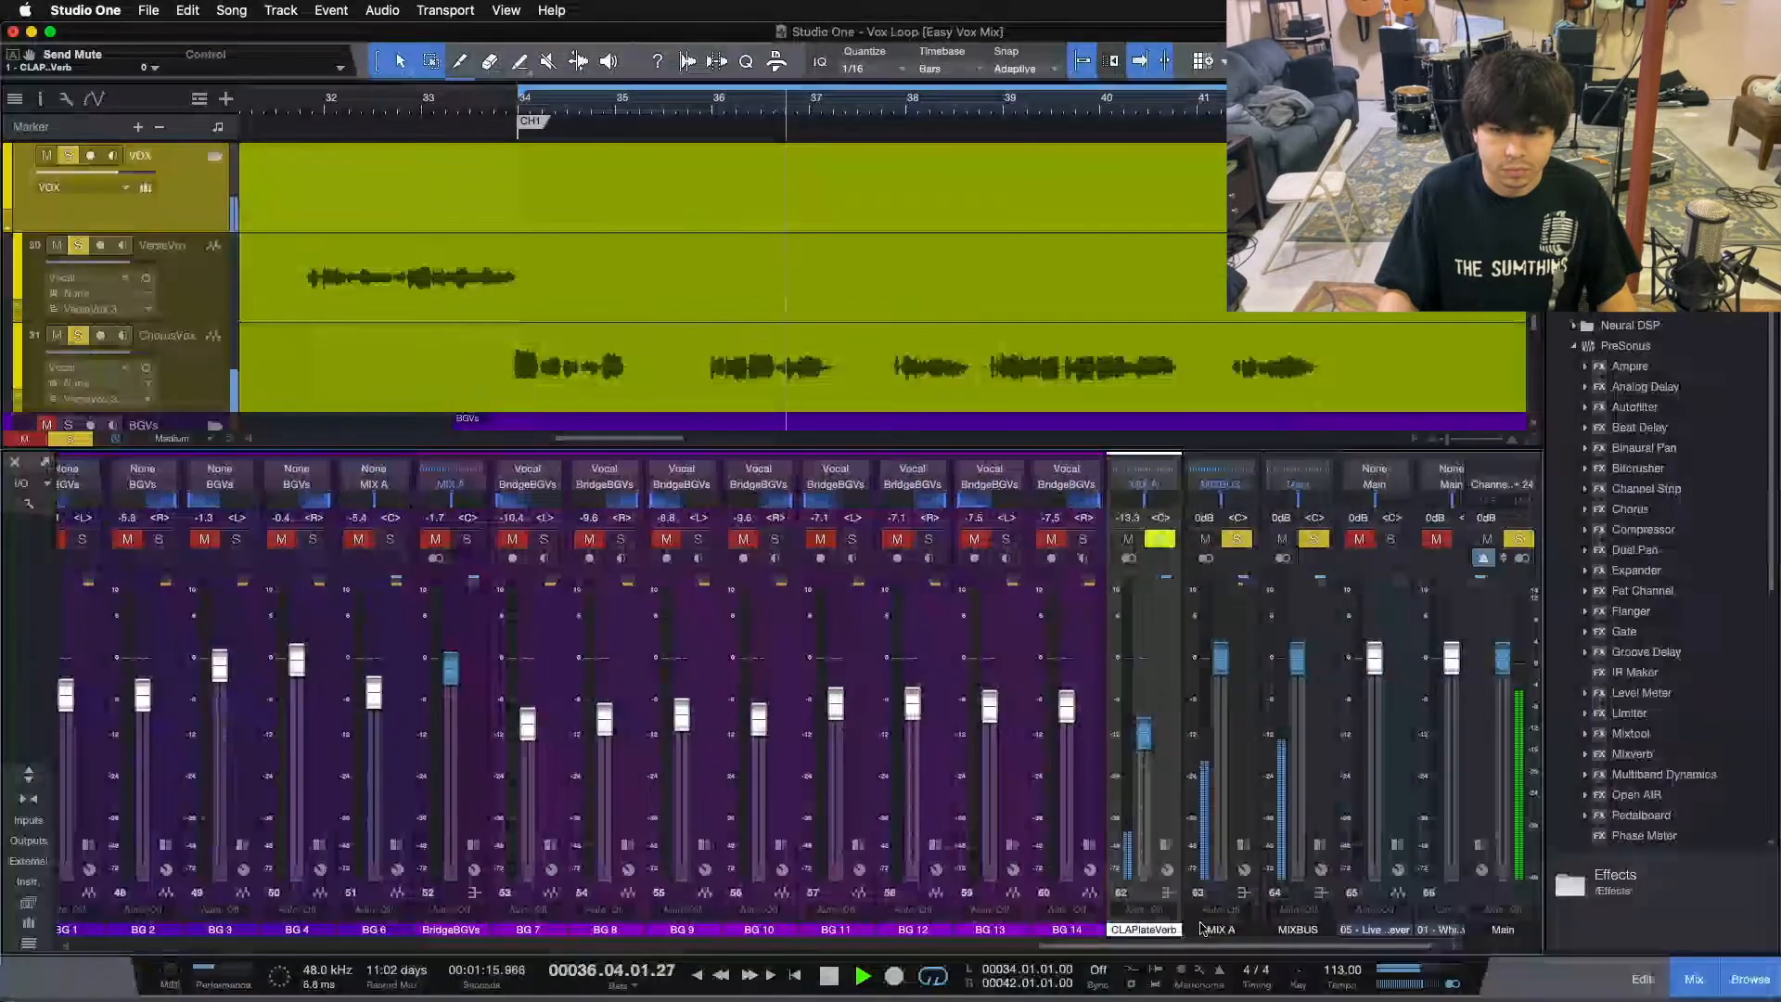
scroll(1011, 907, left, 3)
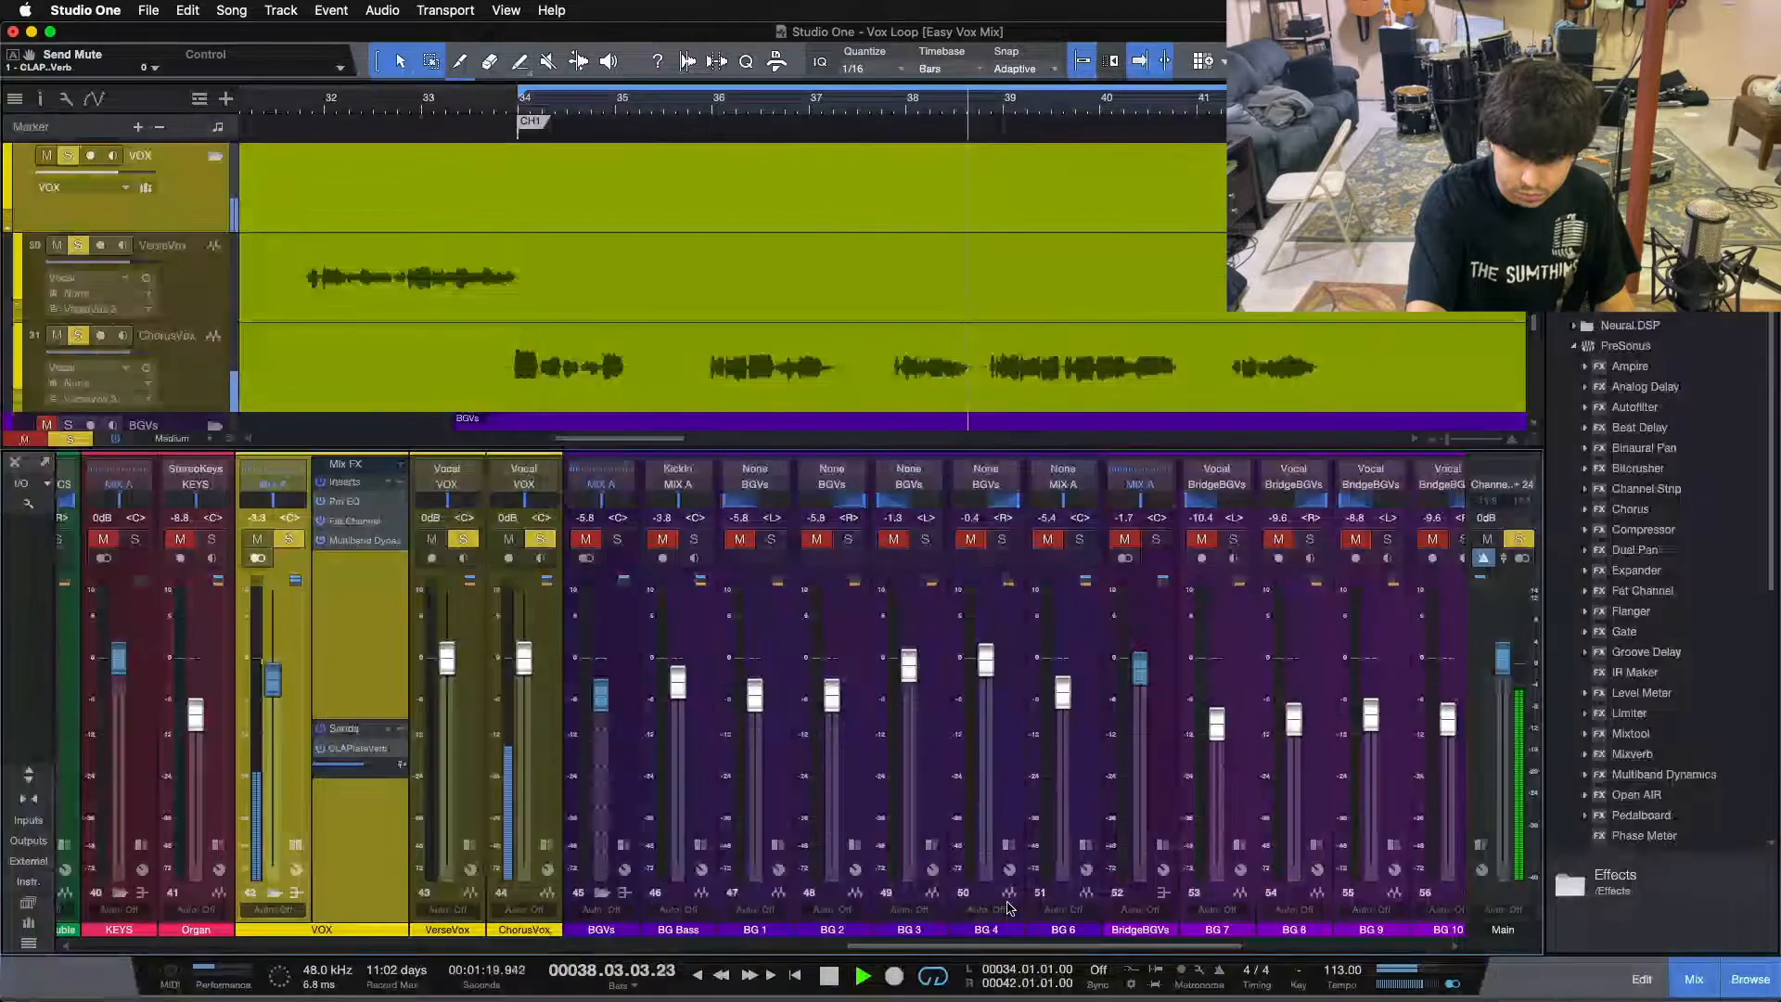
key(space)
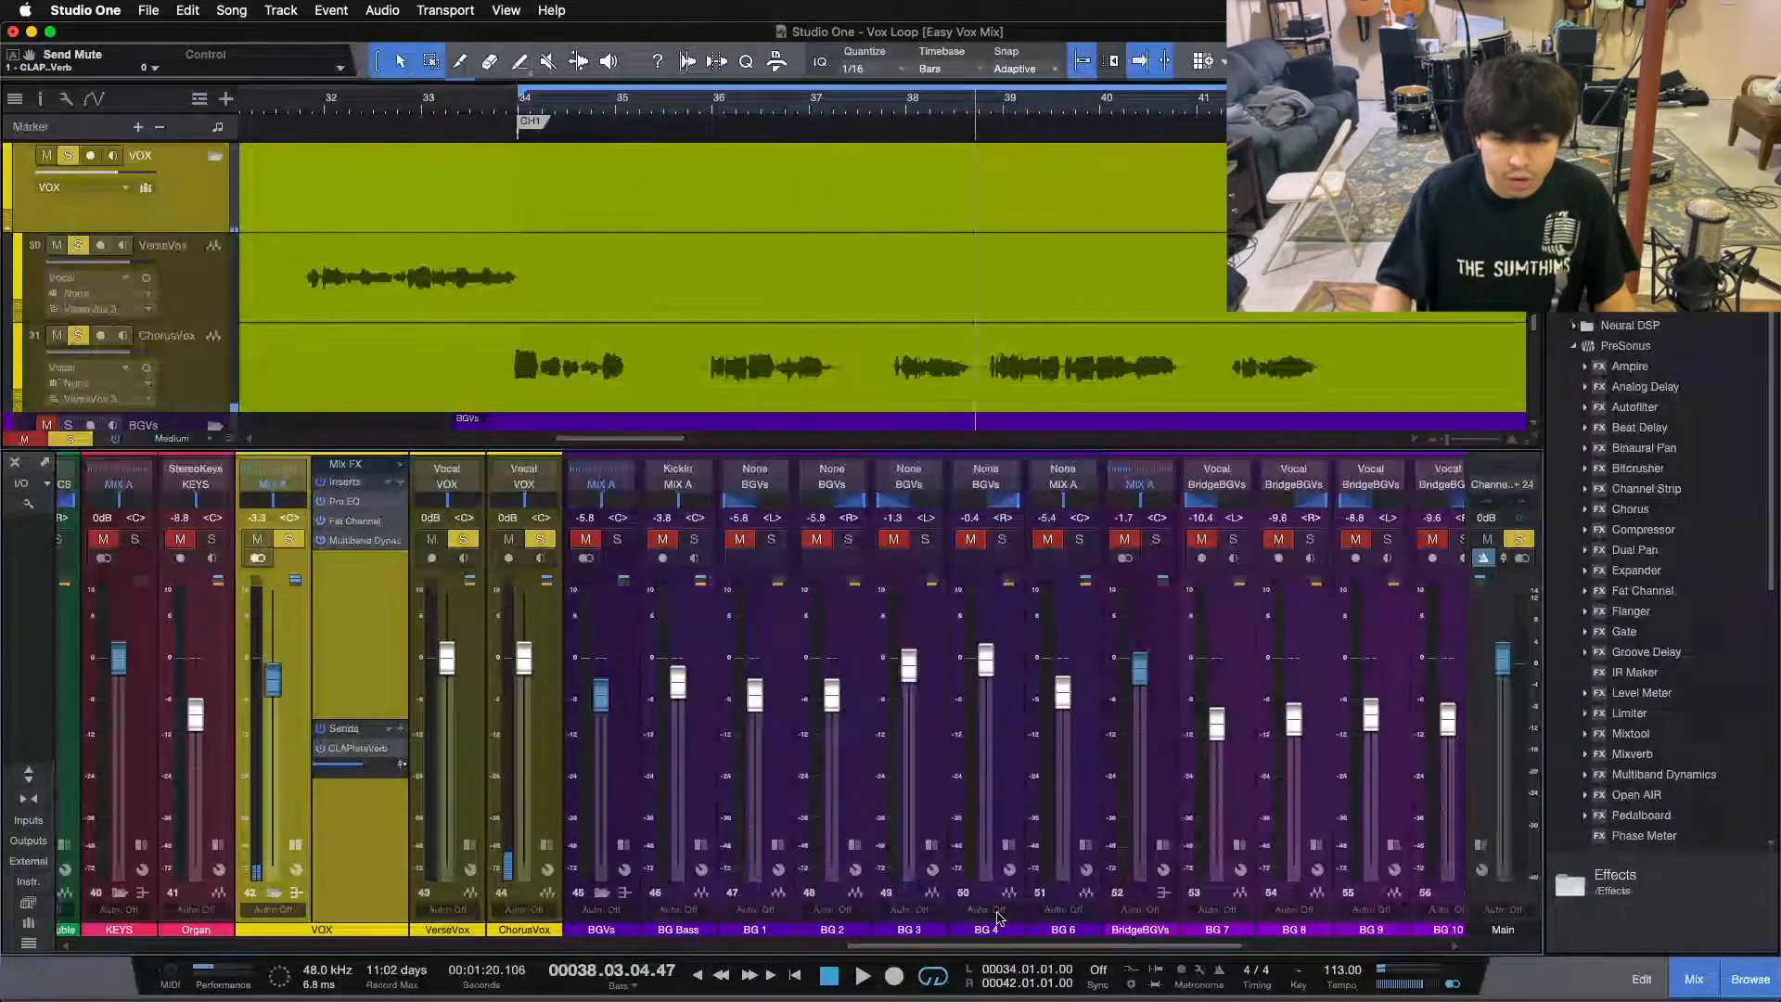
Step: Check the CLAPlateVerb channel in the mixer again and return to the VOX channel
scroll(1009, 907, right, 5)
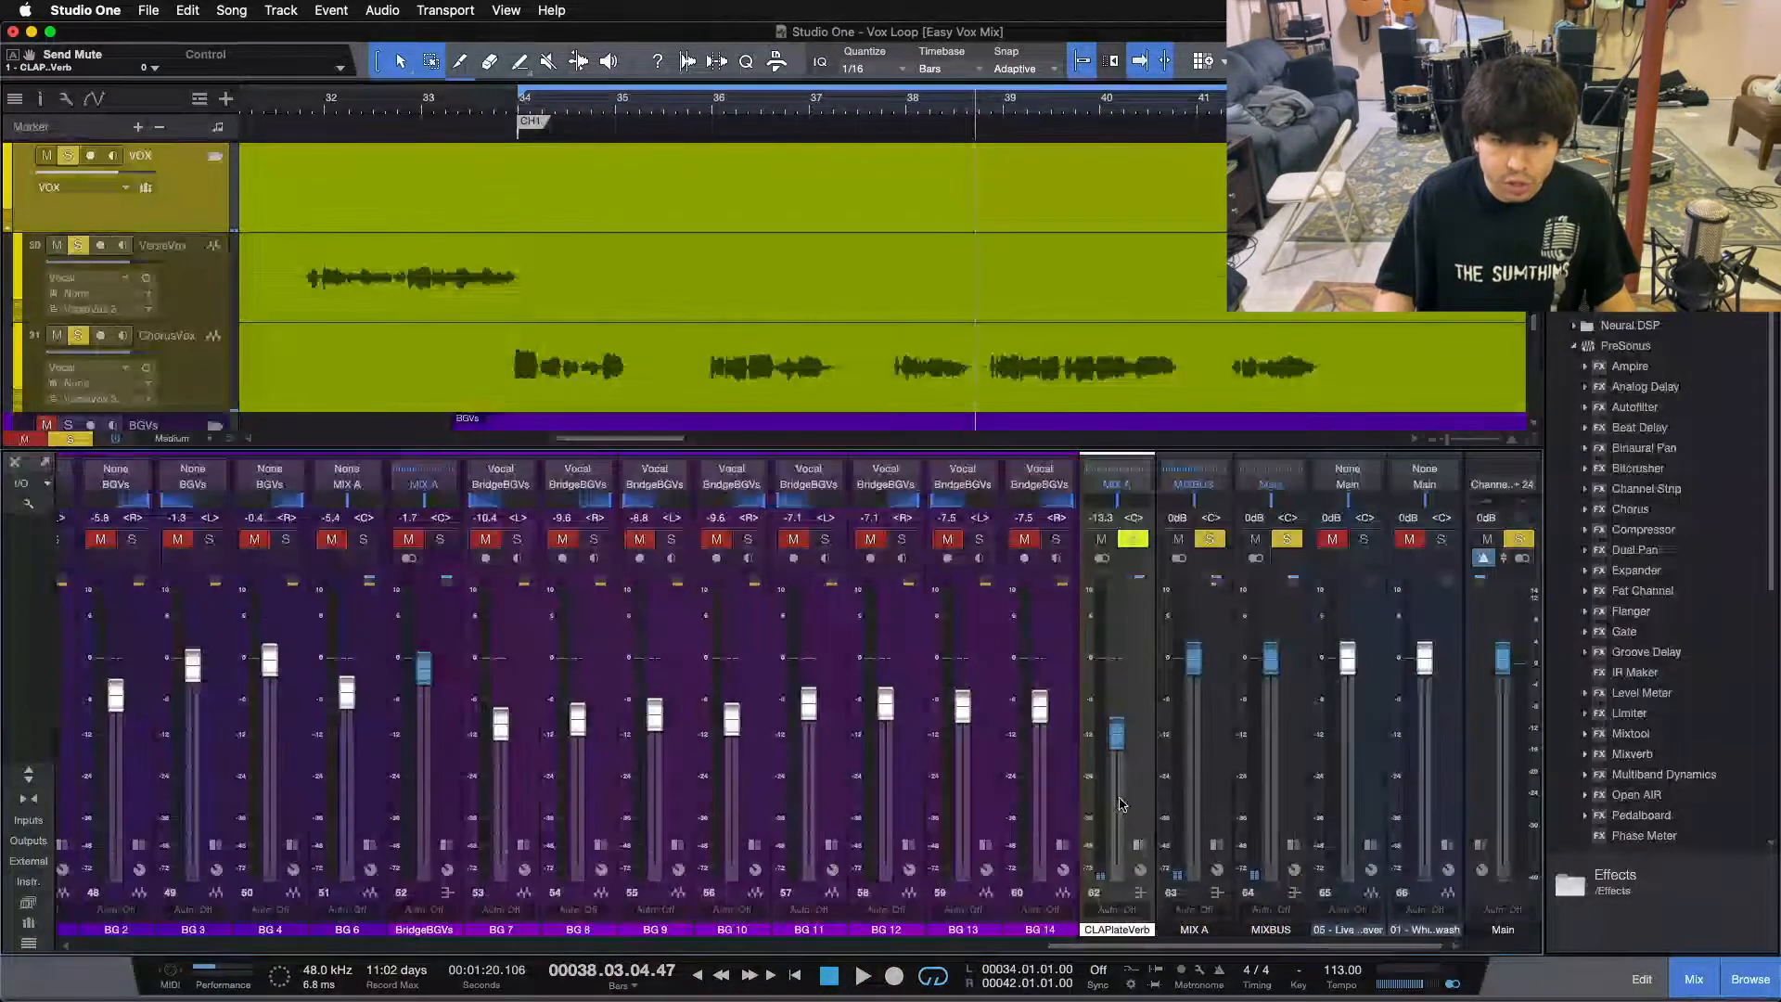
click(1115, 930)
drag(1102, 951, 793, 948)
click(759, 867)
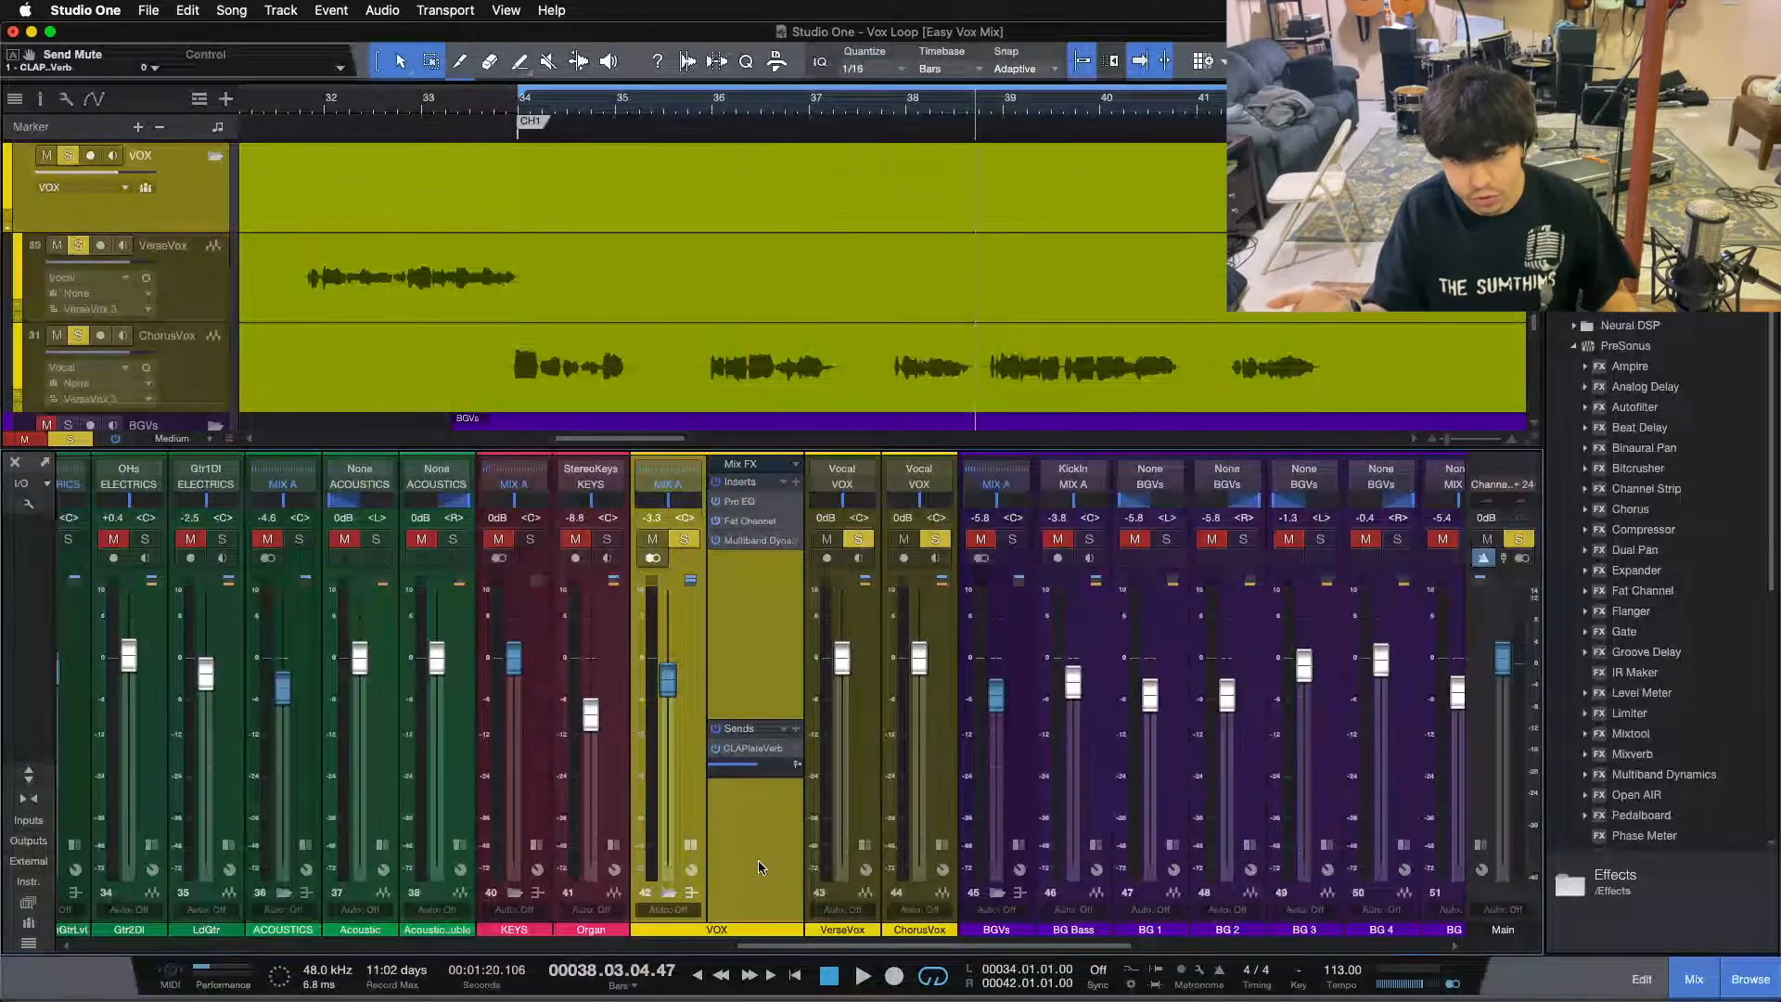
Step: Clear the VOX solo and play the full mix from bar 34, comparing the CLAPlateVerb send muted and enabled, and stop
key(Home)
key(shift+s)
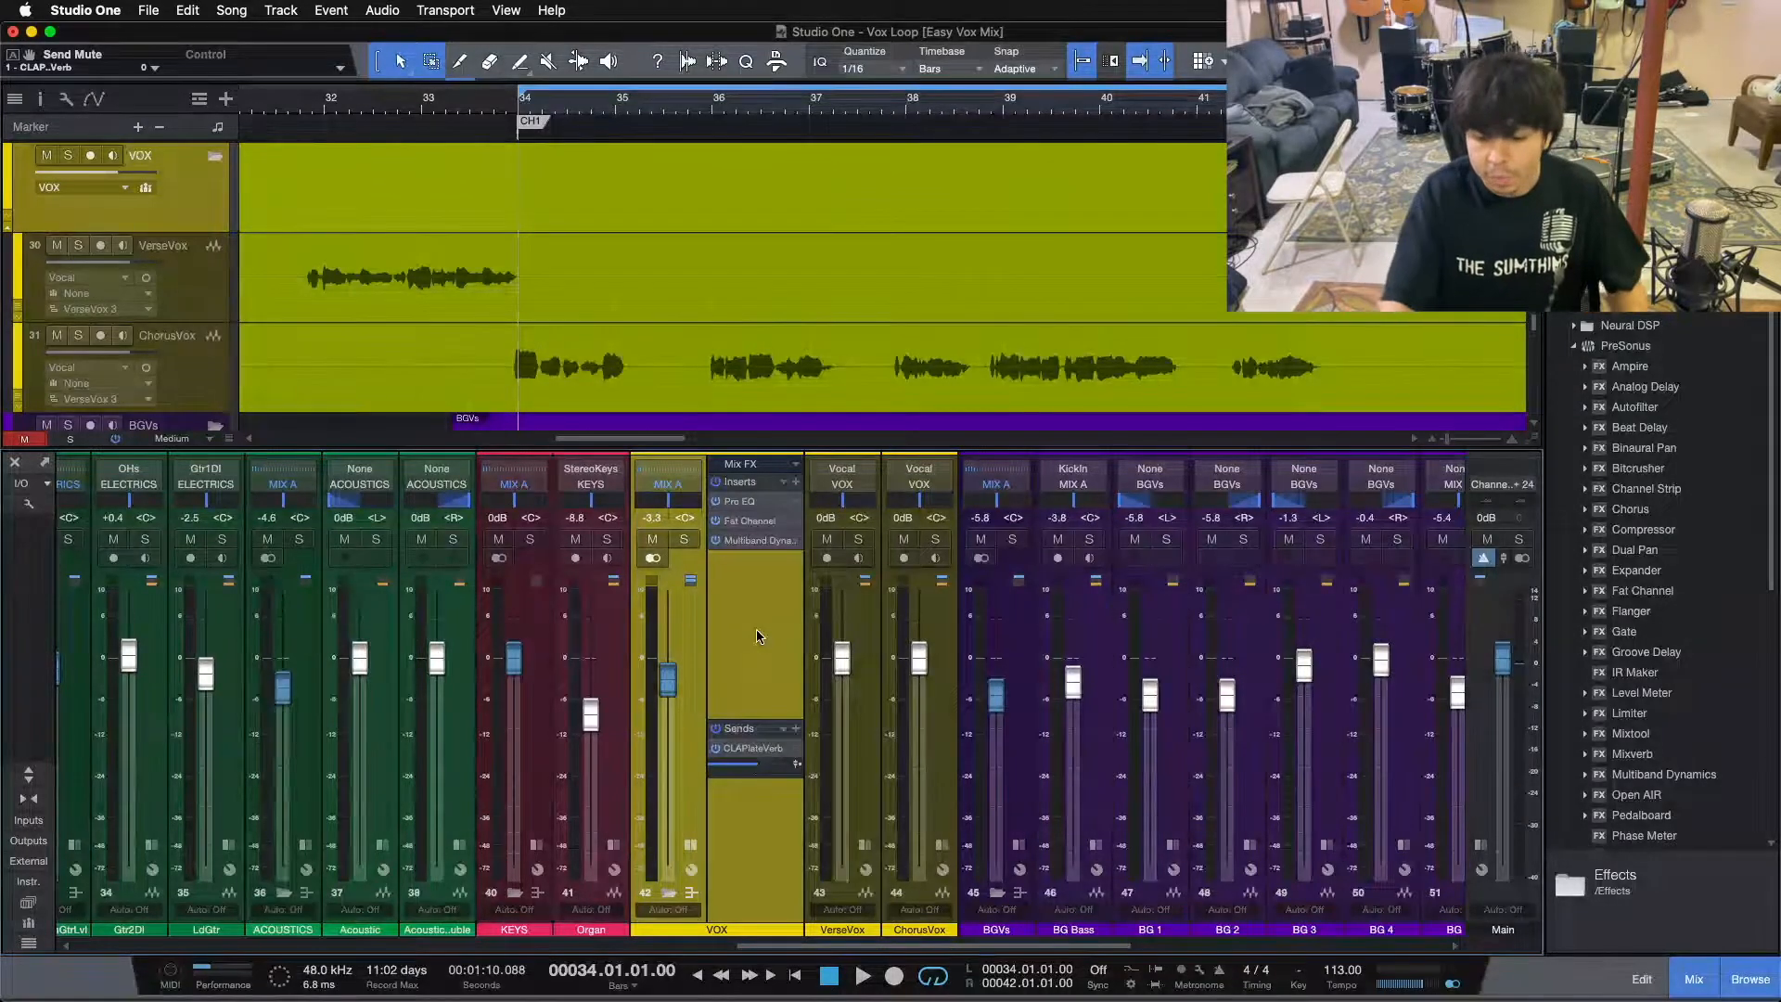
key(space)
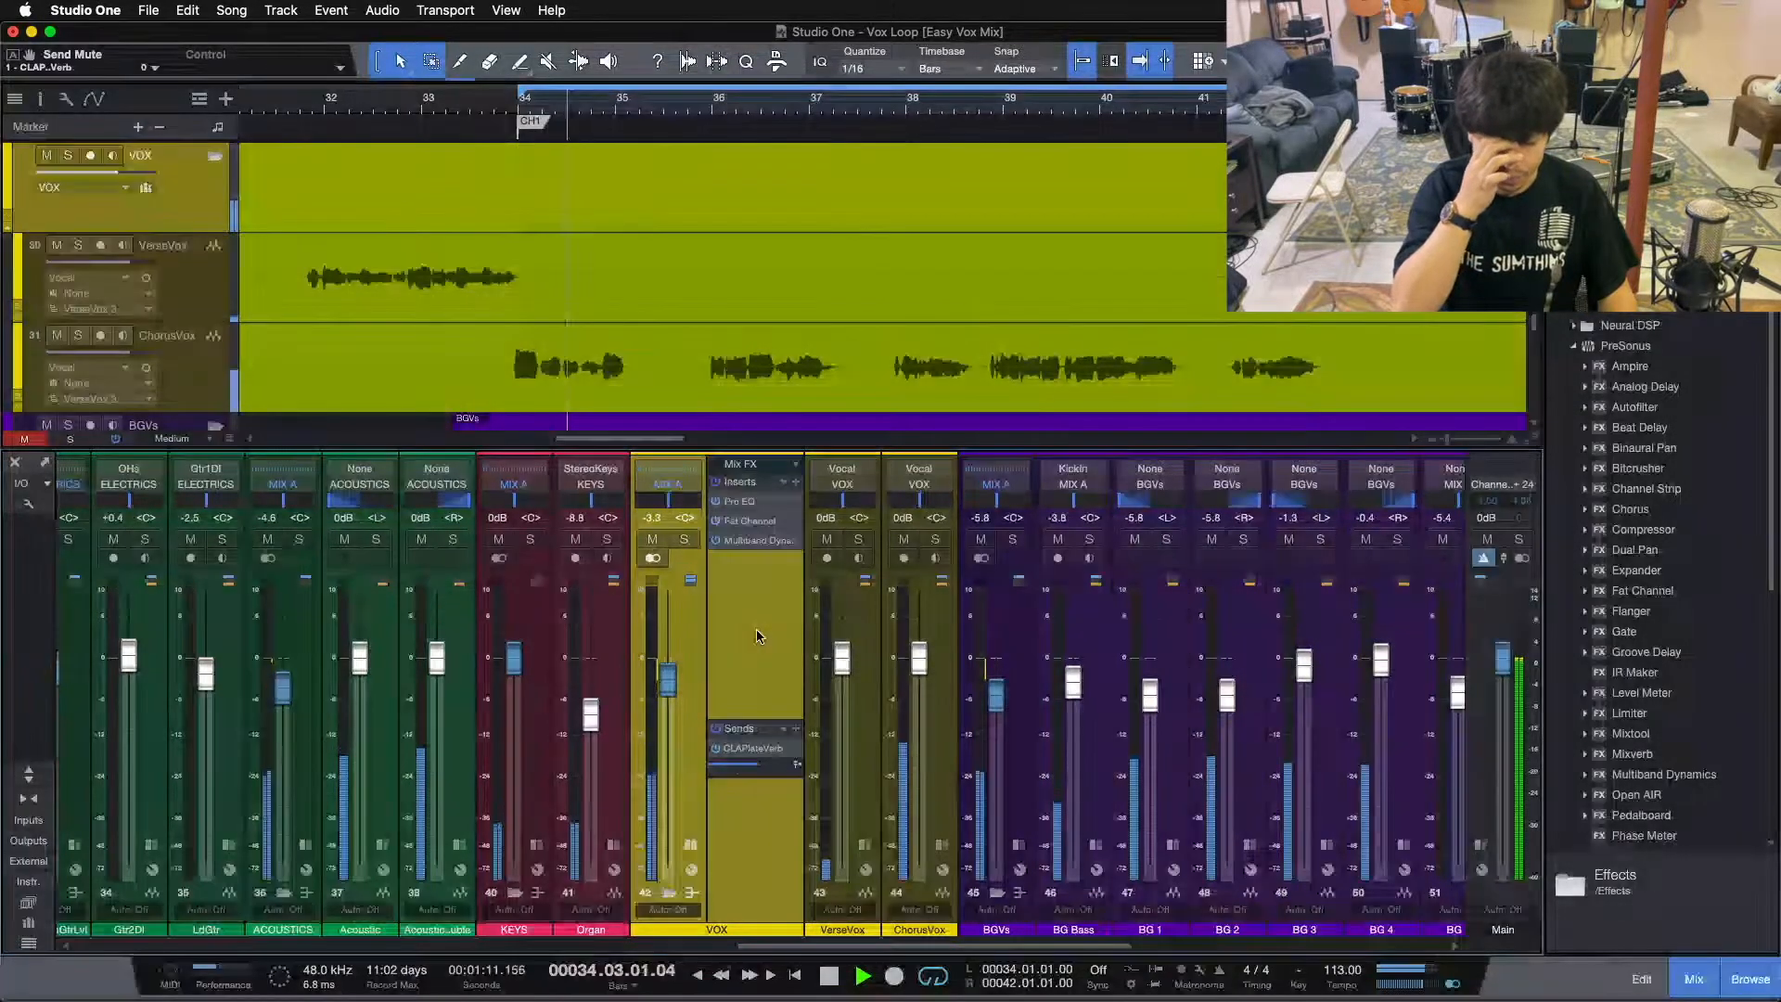
click(717, 750)
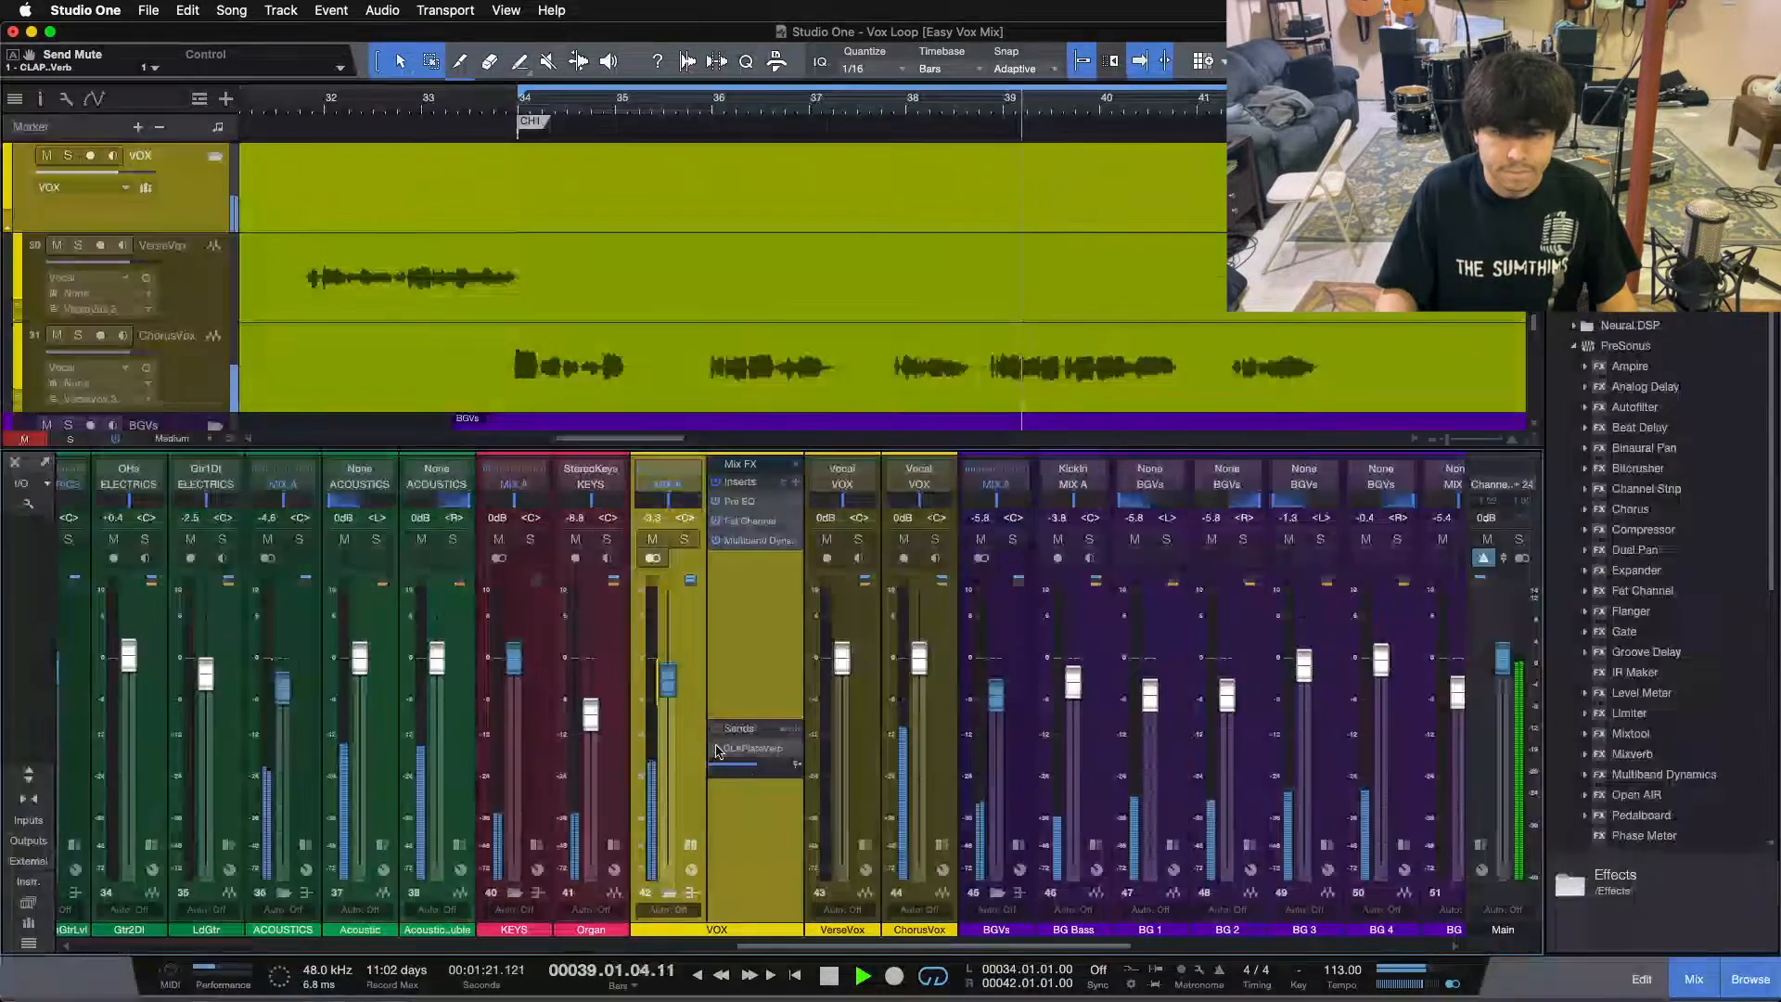
click(717, 750)
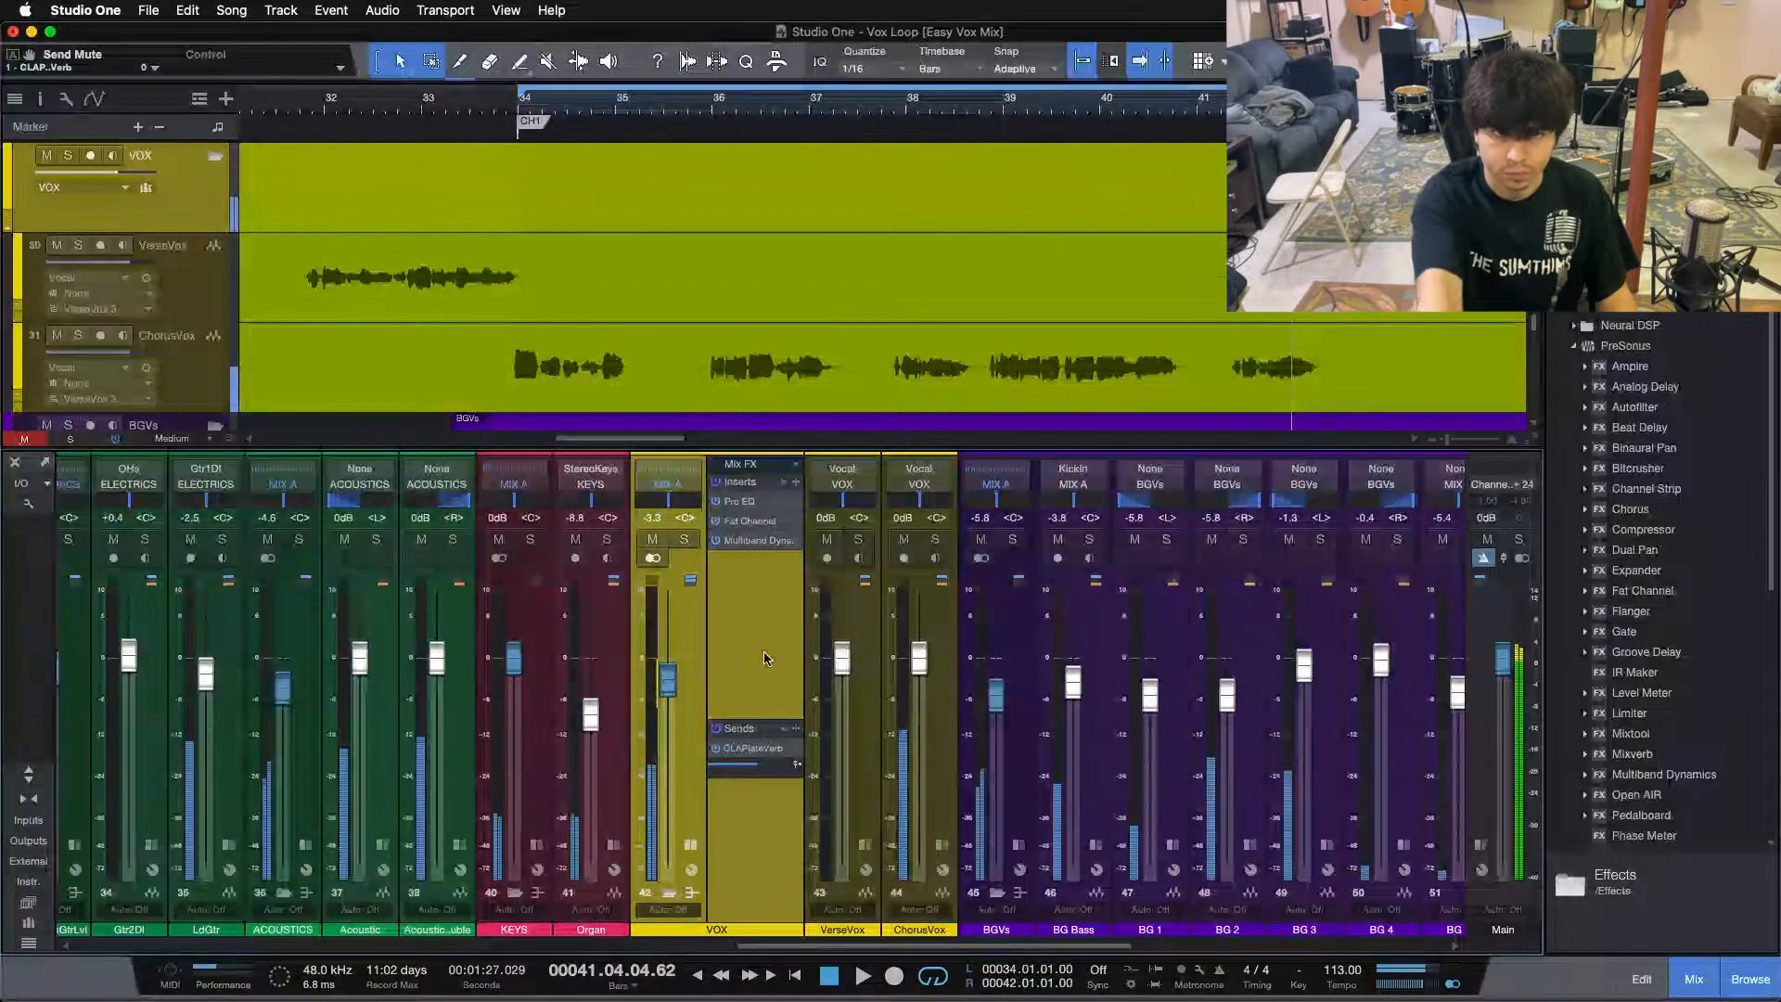
key(space)
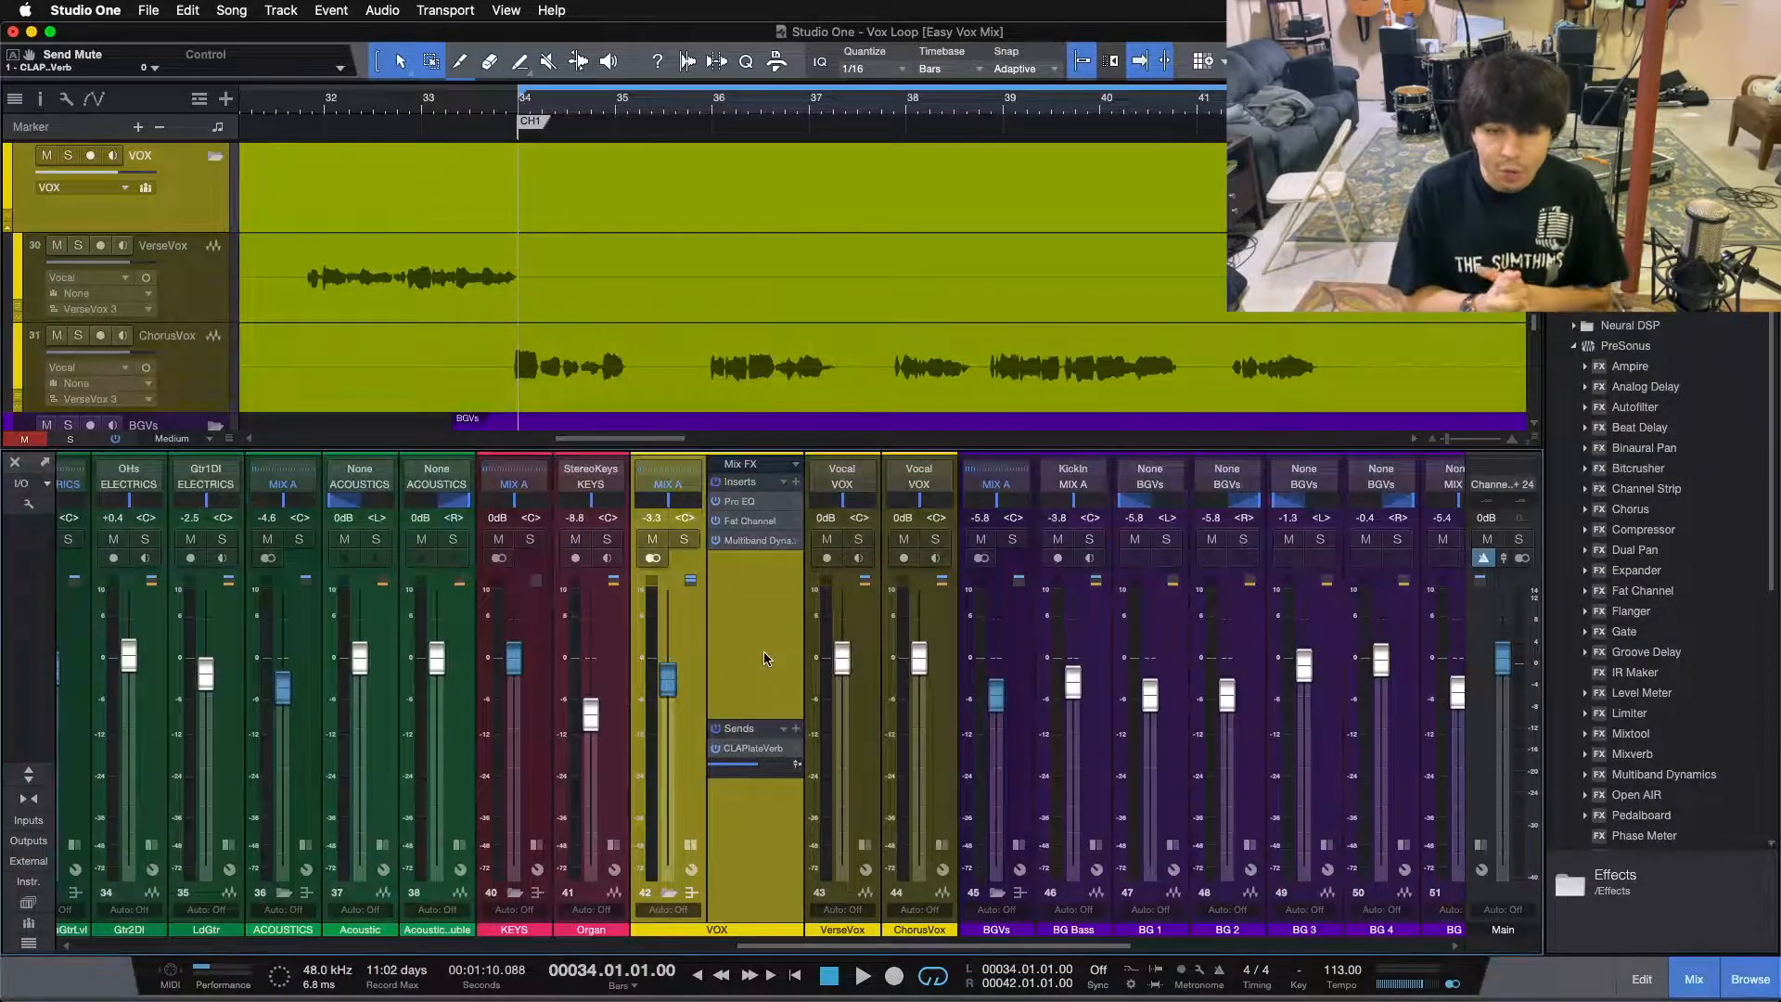